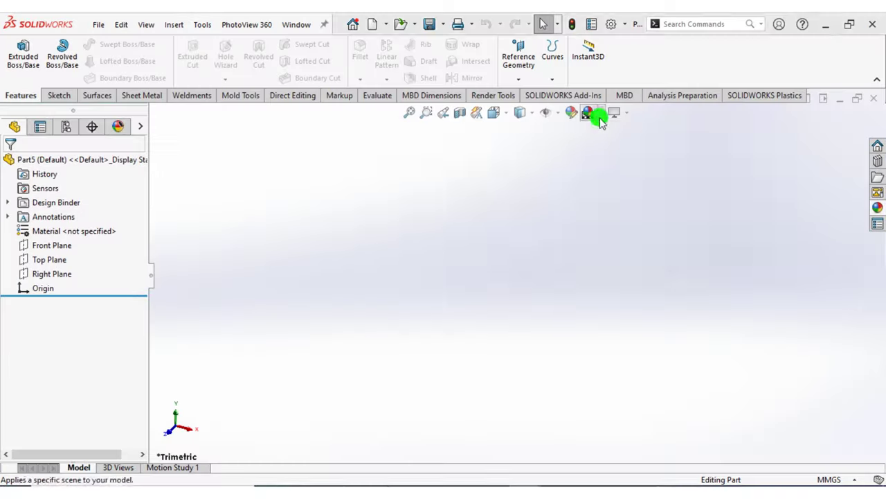
Apply the Plain White scene, sketch on the Front Plane, and draw a vertical centerline from the origin
left_click(600, 112)
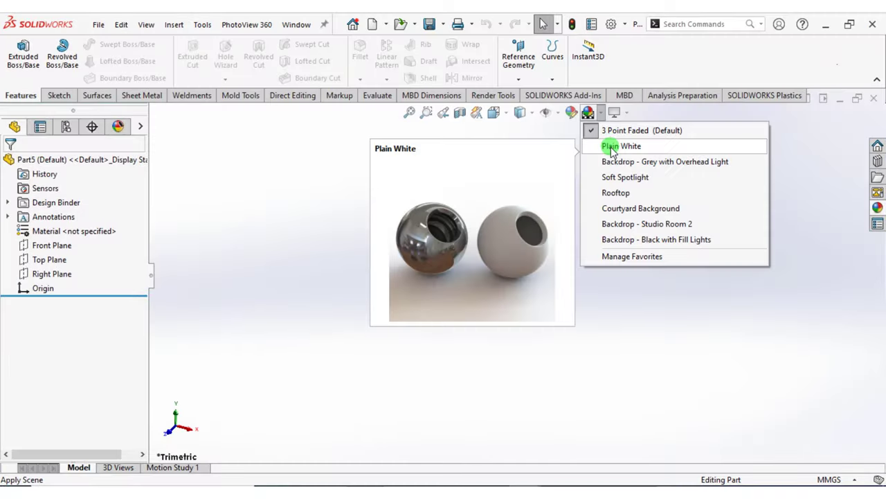
left_click(587, 142)
left_click(36, 260)
left_click(51, 246)
left_click(55, 232)
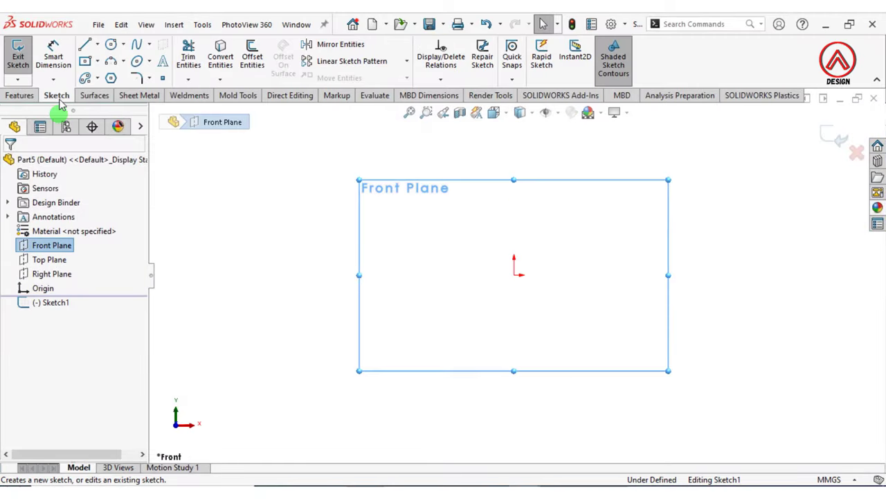
left_click(99, 44)
left_click(111, 73)
left_click(513, 275)
left_click(514, 228)
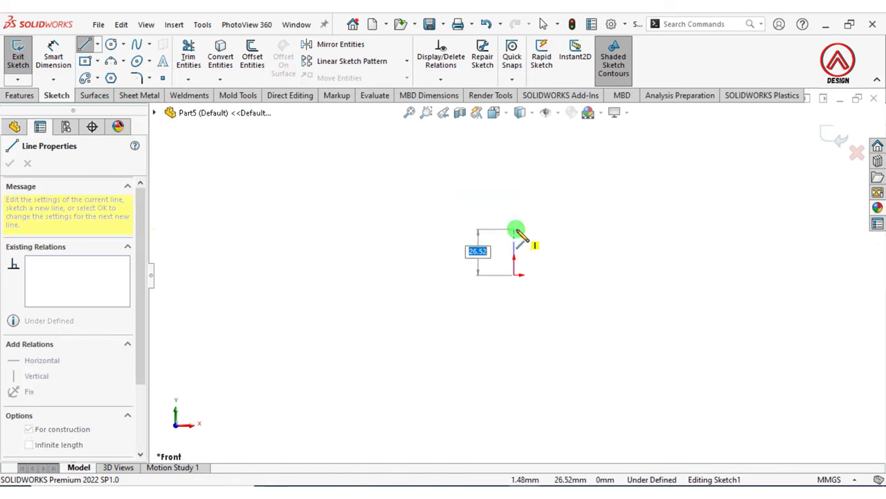
key("Escape")
Draw the connected zigzag half-profile of the bottle with two notches beside the centerline
left_click(85, 44)
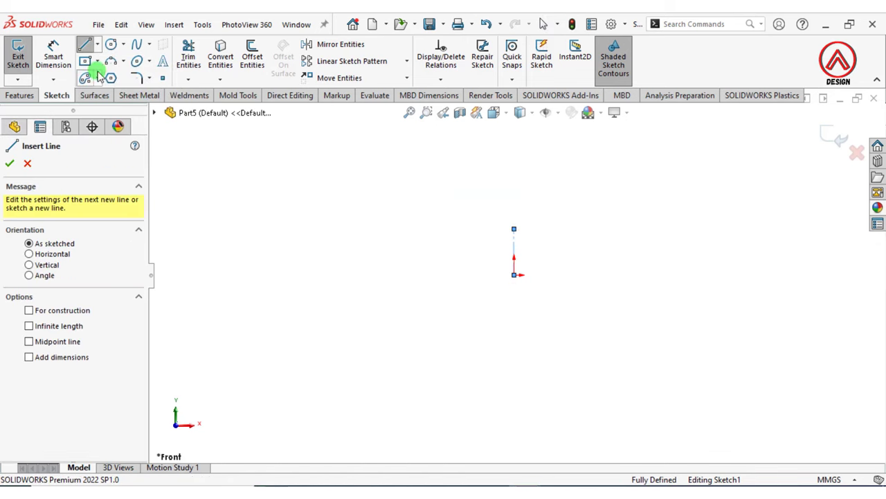
scroll(526, 242, "down", 3)
scroll(592, 239, "down", 3)
left_click(518, 230)
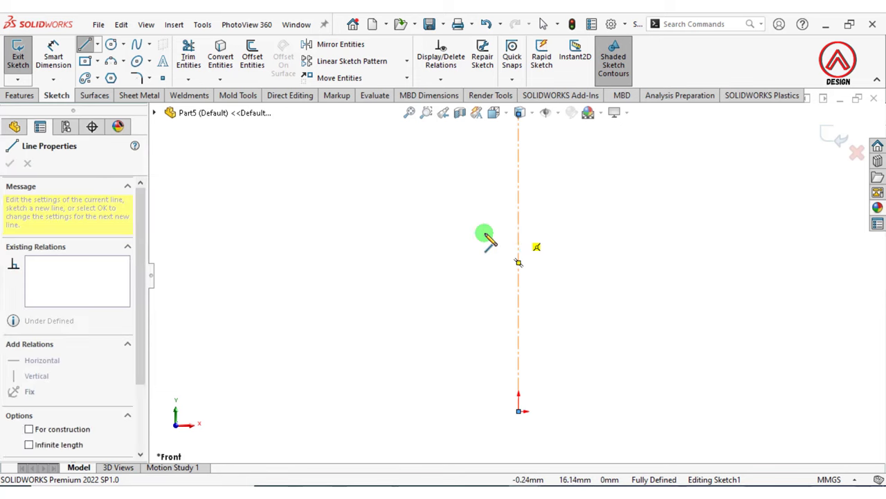
left_click(500, 232)
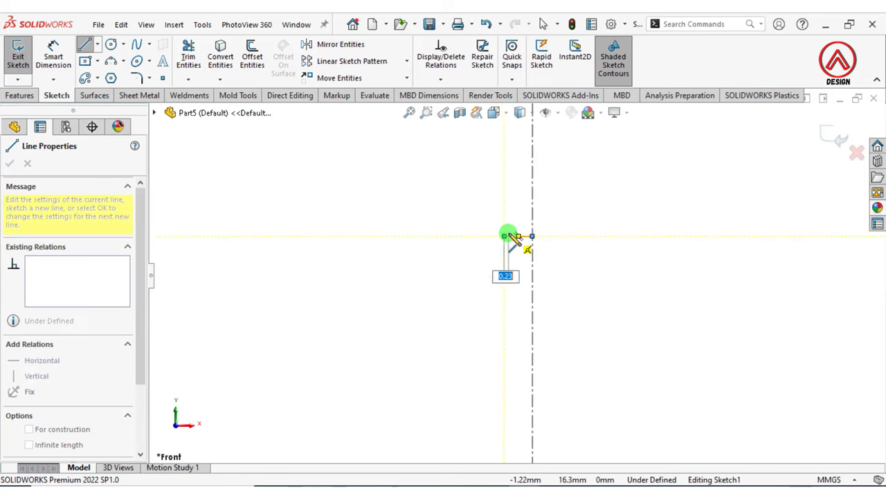
left_click(494, 272)
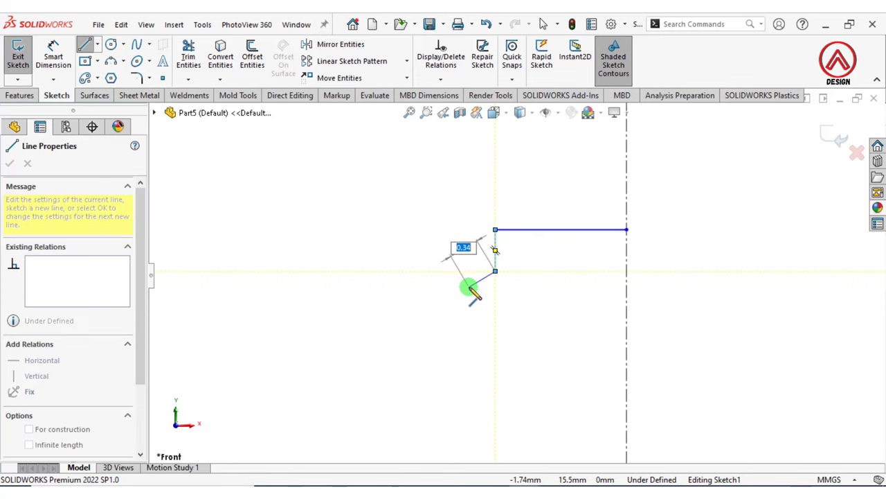
left_click(468, 287)
left_click(494, 299)
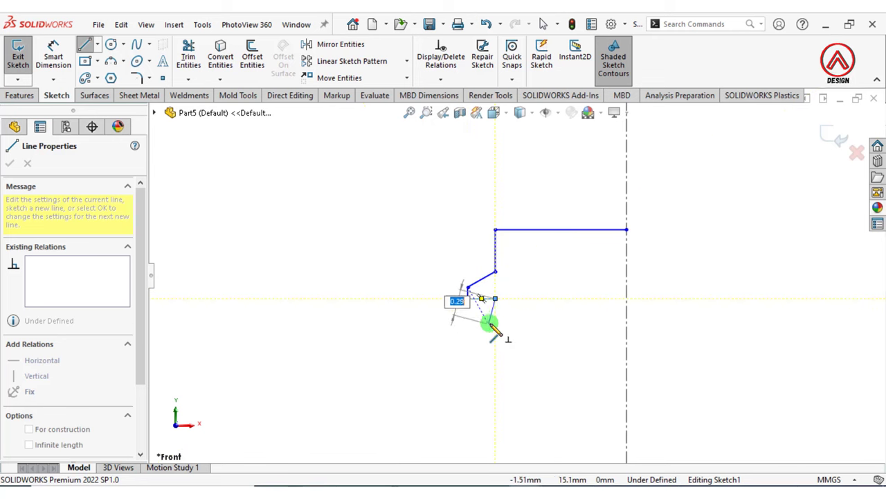
left_click(493, 335)
scroll(473, 341, "down", 2)
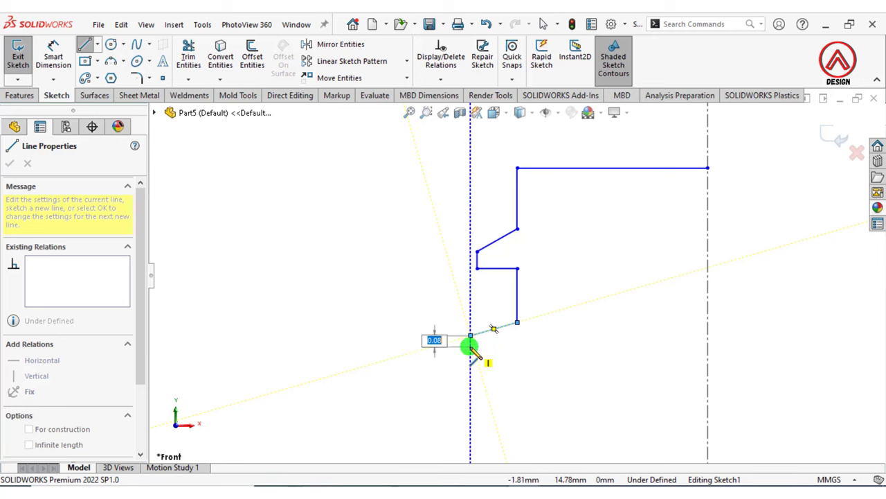
left_click(470, 338)
left_click(517, 365)
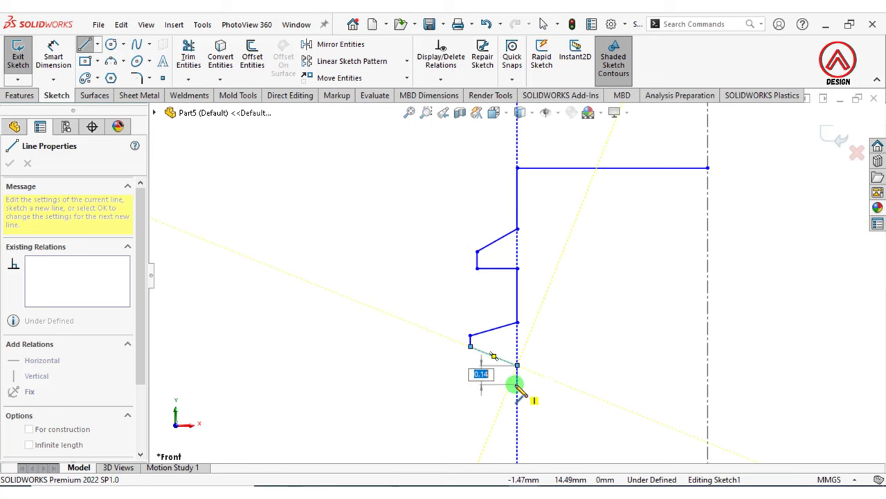
left_click(518, 386)
left_click(56, 55)
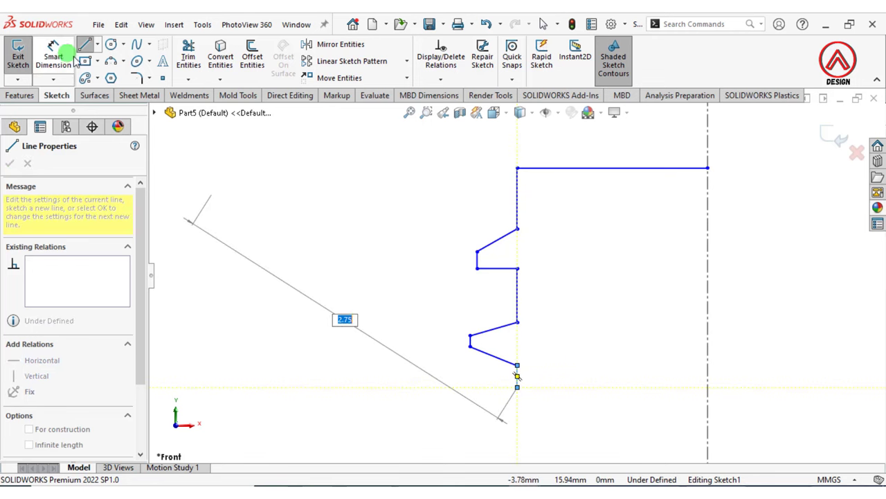
Dimension the overall profile height from the top line to the origin as 235
left_click(517, 182)
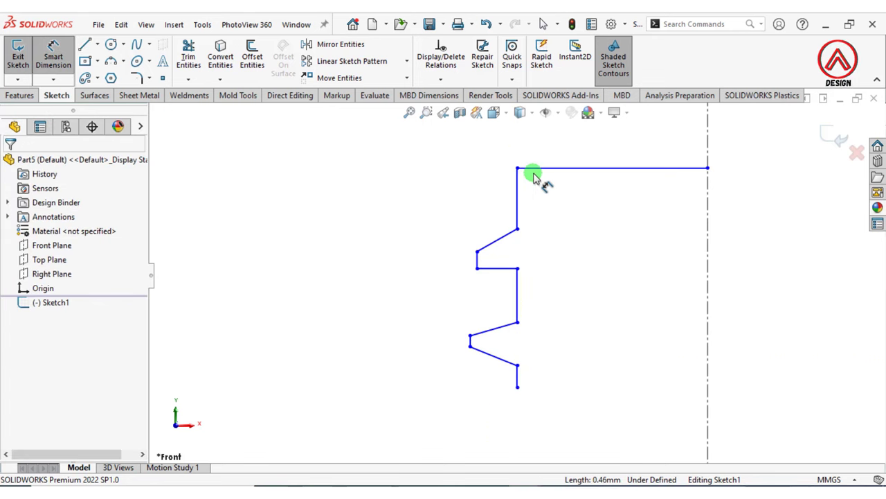
left_click_drag(534, 174, 531, 401)
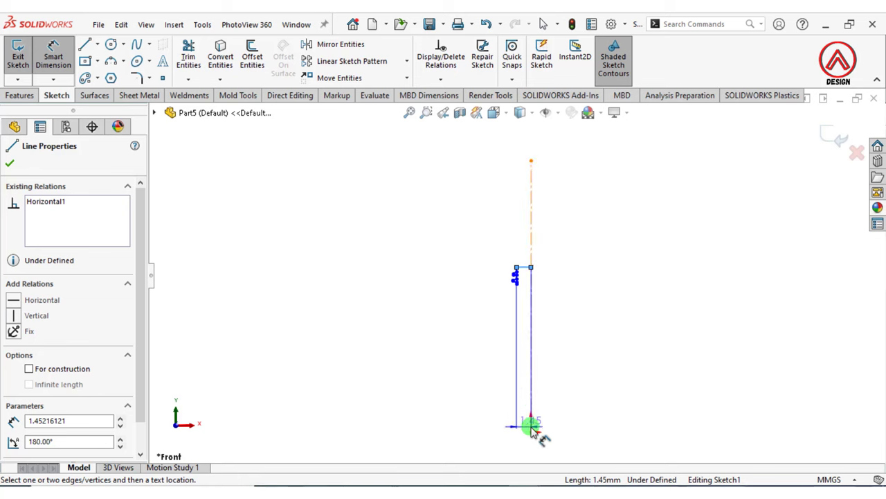
left_click(472, 340)
left_click(474, 341)
type("235")
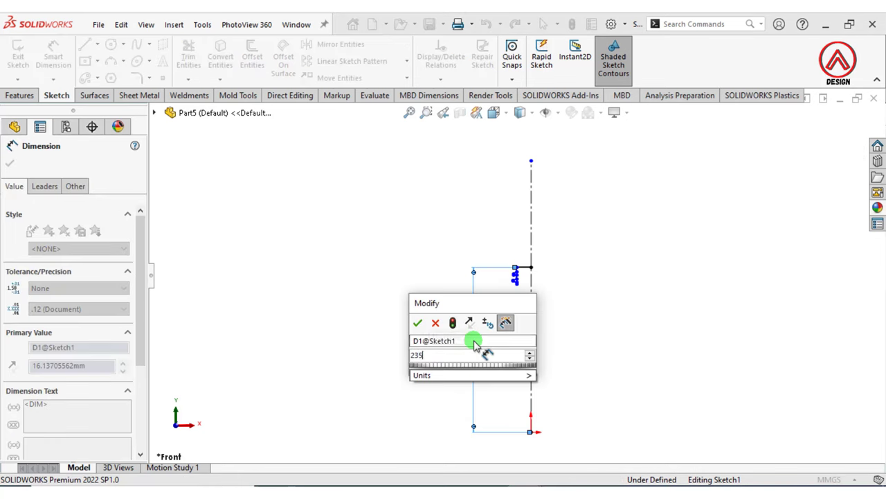
key("Return")
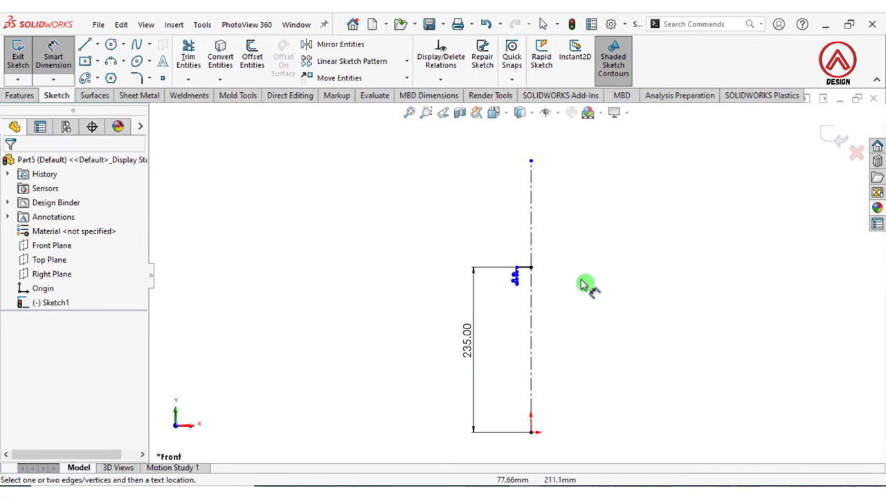
Add 27 and 30 diameter dimensions to the vertical lines about the centerline
scroll(479, 233, "down", 5)
scroll(450, 343, "down", 2)
left_click(435, 343)
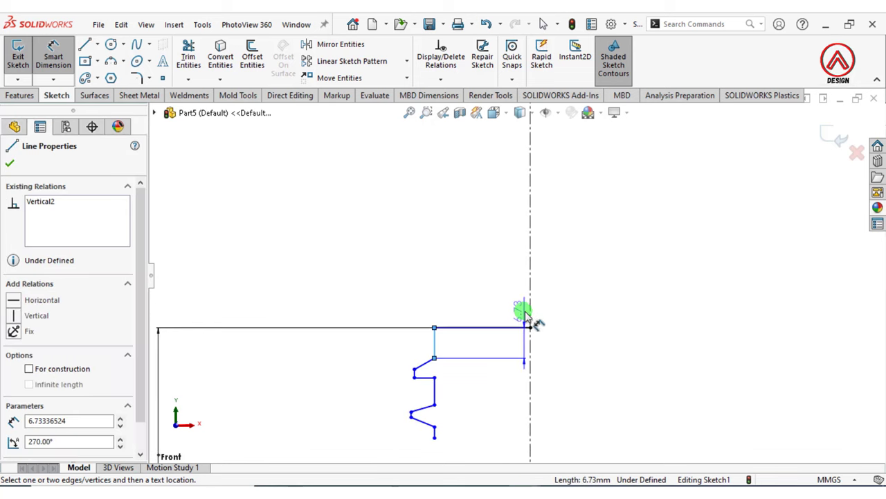
left_click(531, 308)
left_click(554, 288)
type("27")
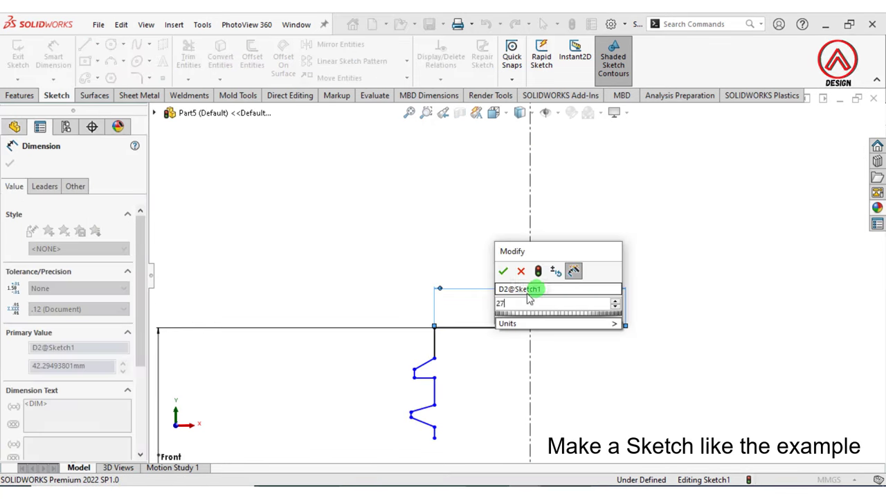
key("Return")
scroll(435, 347, "down", 5)
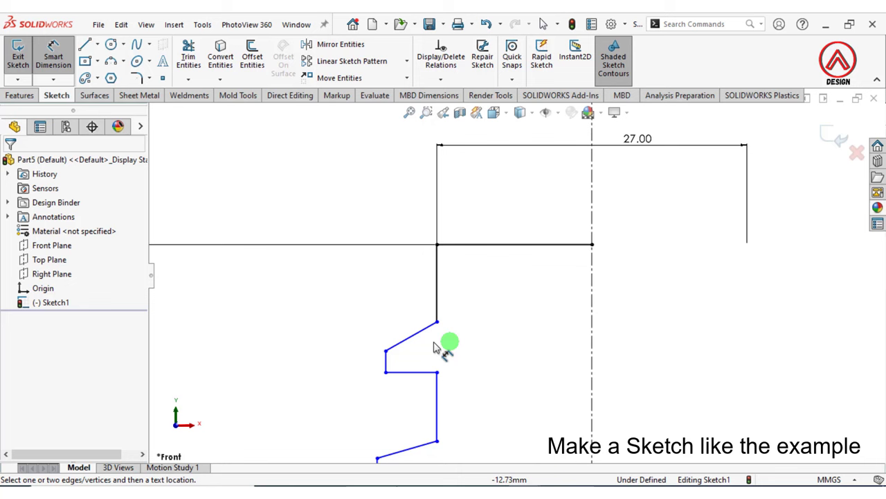
left_click(387, 363)
left_click(593, 229)
scroll(613, 233, "up", 3)
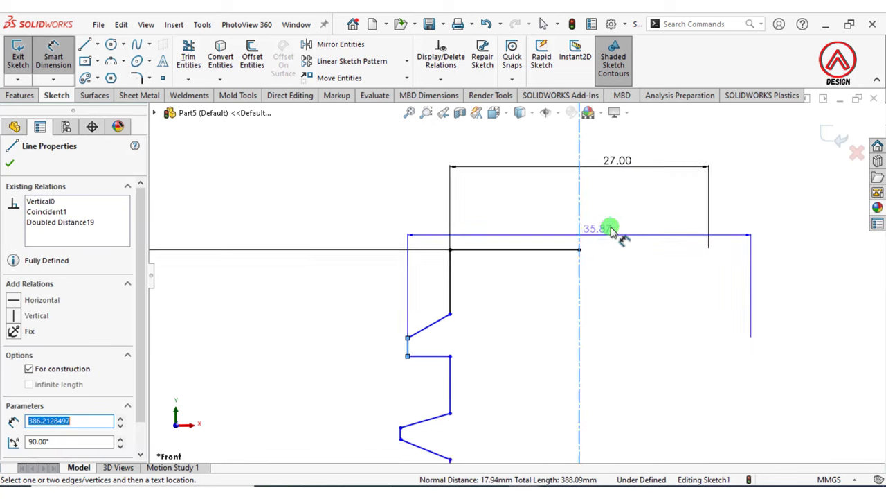
left_click(607, 171)
type("30")
key("Return")
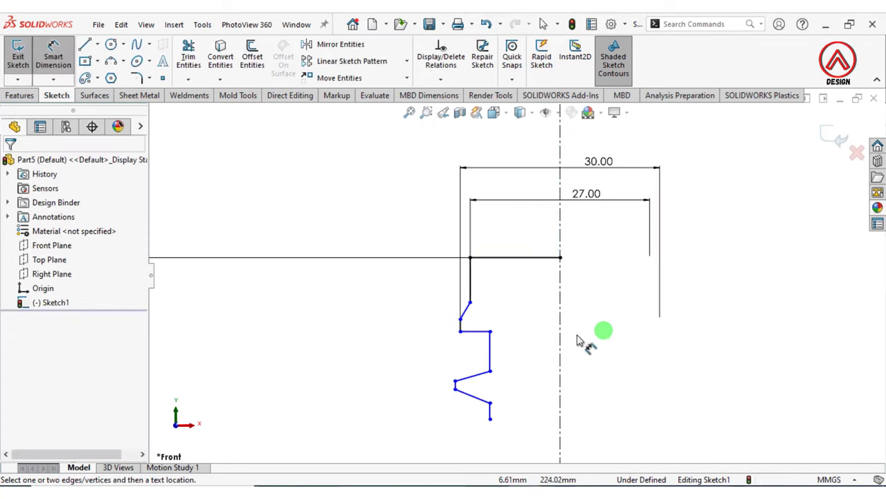
Add vertical dimensions of 12.7, 0.5 and 2 to the profile segments
left_click(473, 335)
left_click(480, 258)
left_click(380, 284)
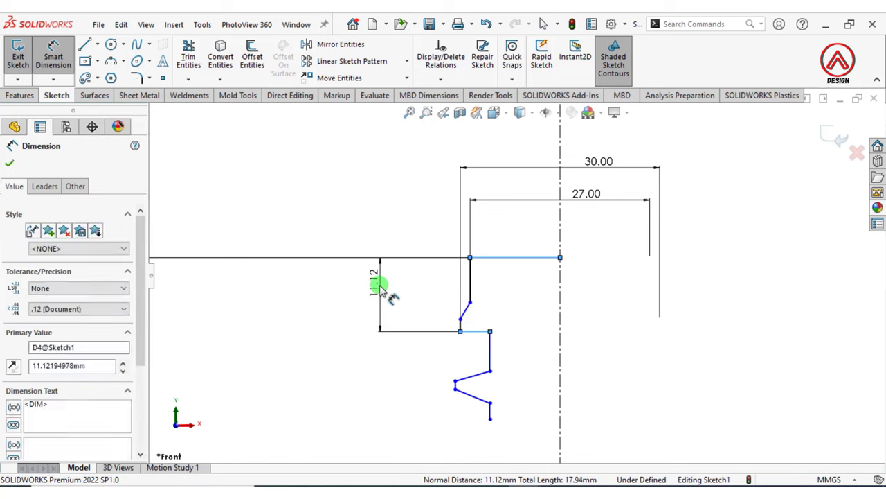
type("1.2.7")
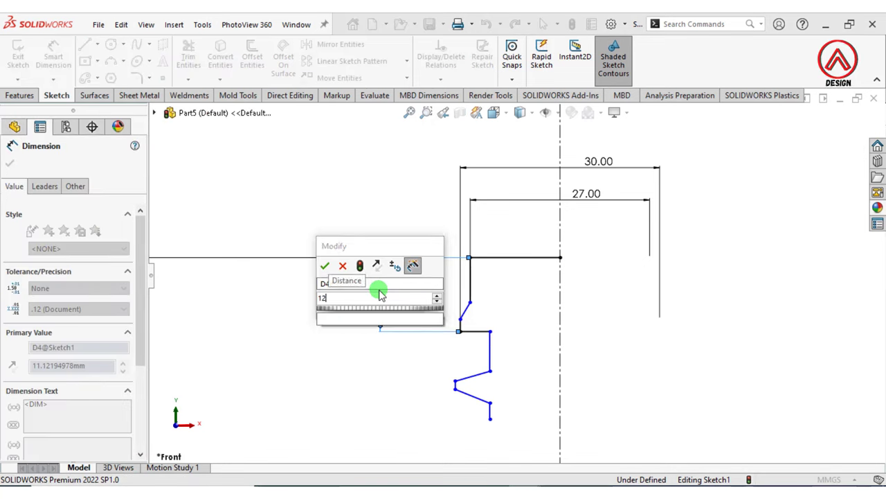
key("Return")
scroll(469, 348, "down", 2)
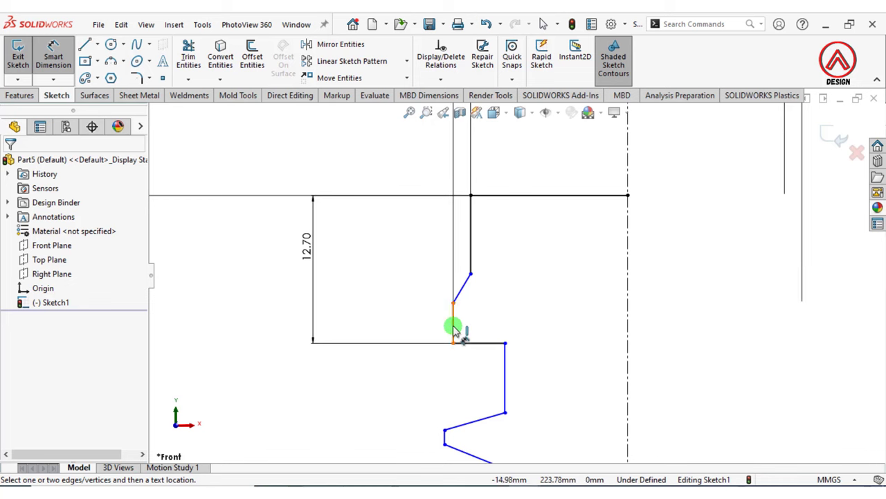
left_click(453, 325)
left_click(424, 337)
type("0.5")
key("Return")
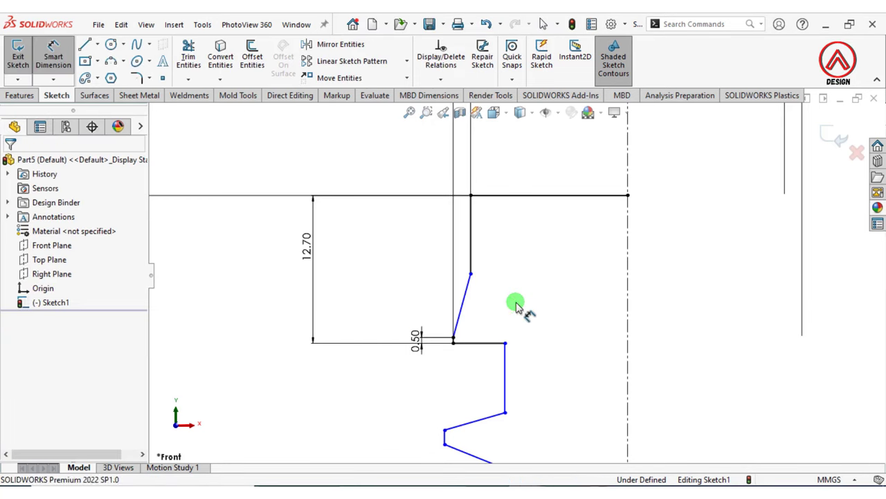
left_click(470, 275)
left_click(483, 342)
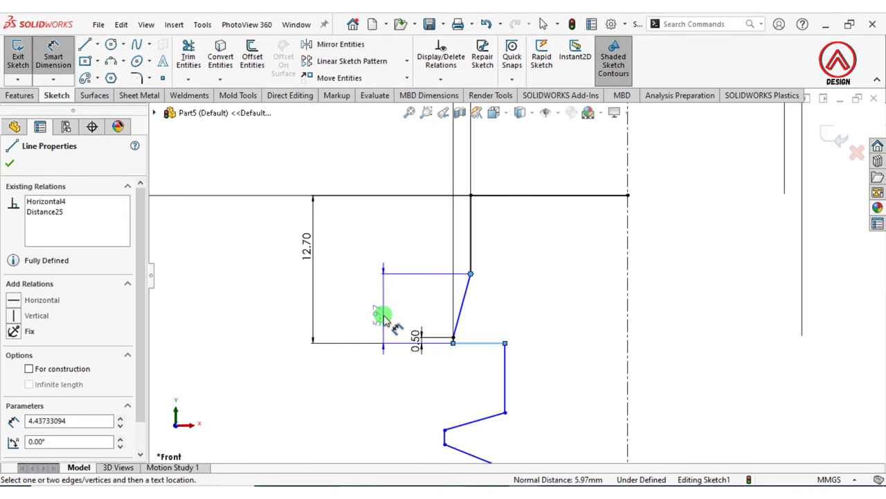
left_click(385, 319)
type("2")
key("Return")
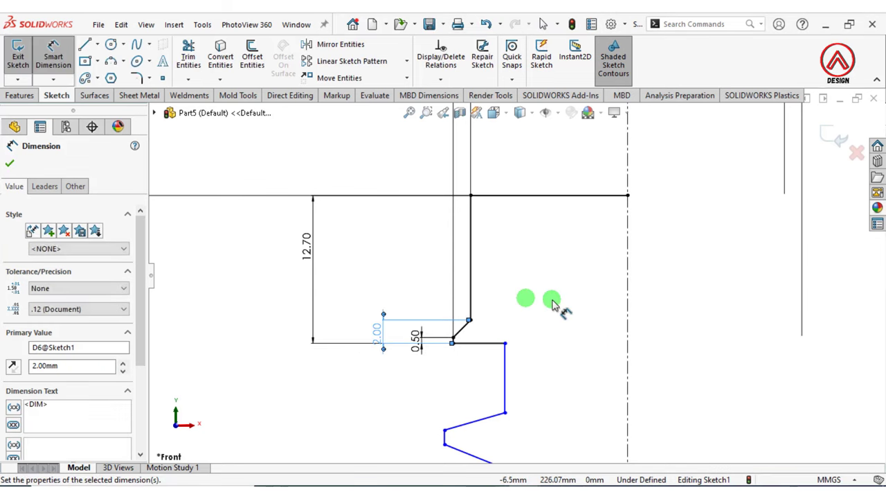
Dimension the notch's short vertical line as a 33 diameter about the centerline
scroll(457, 395, "down", 3)
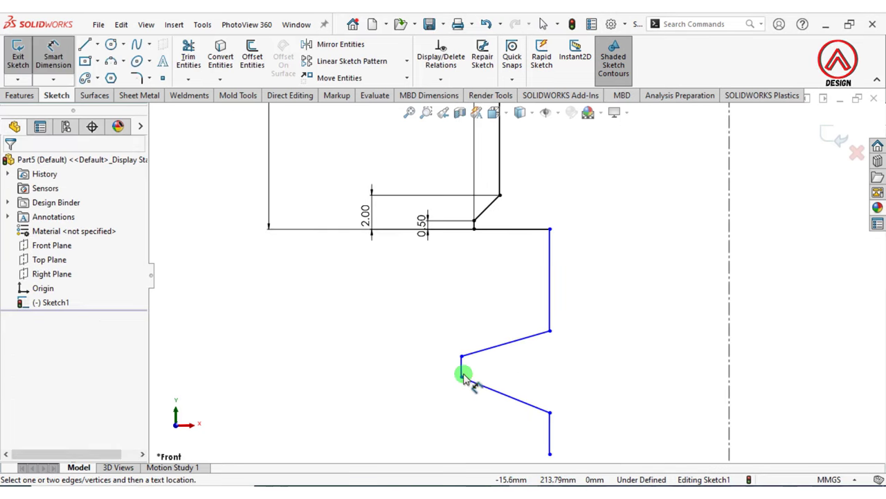
left_click(462, 370)
scroll(517, 275, "up", 2)
left_click(665, 266)
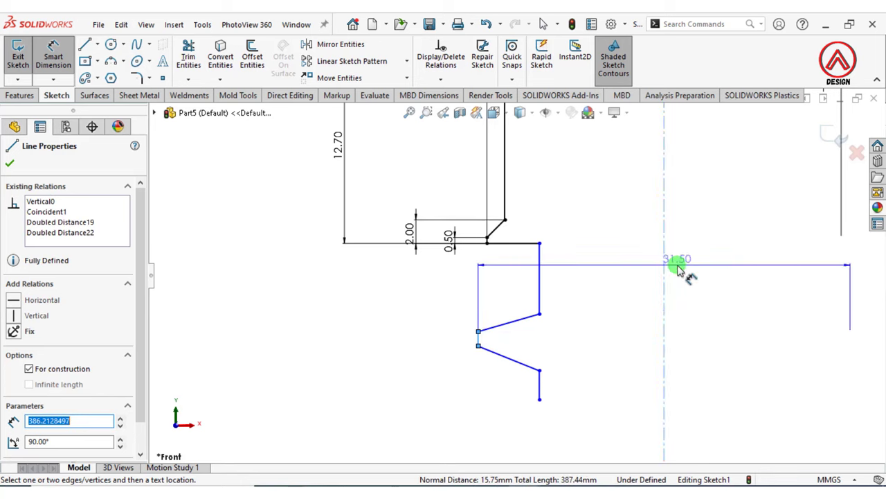
scroll(668, 243, "up", 2)
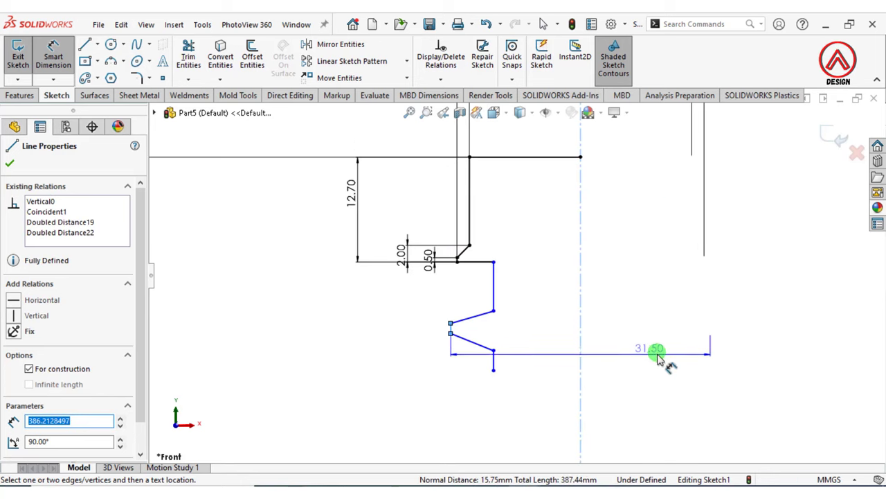
left_click(658, 365)
type("33")
key("Return")
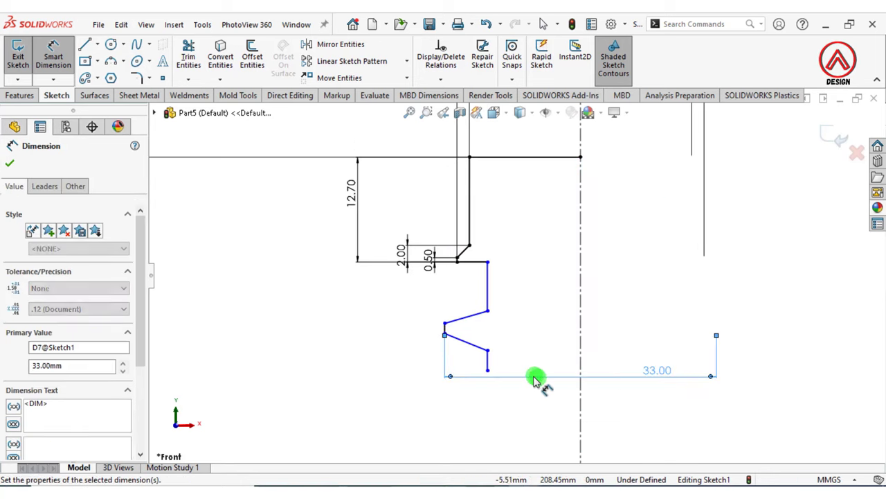
key("Escape")
Set a notch edge dimension to 0.50
scroll(499, 277, "down", 1)
scroll(439, 340, "down", 1)
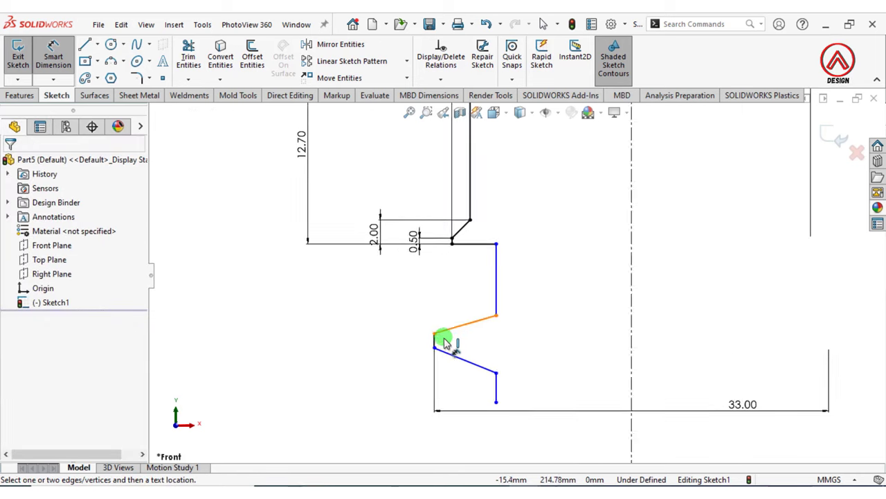
scroll(438, 339, "down", 1)
left_click(437, 338)
left_click(409, 336)
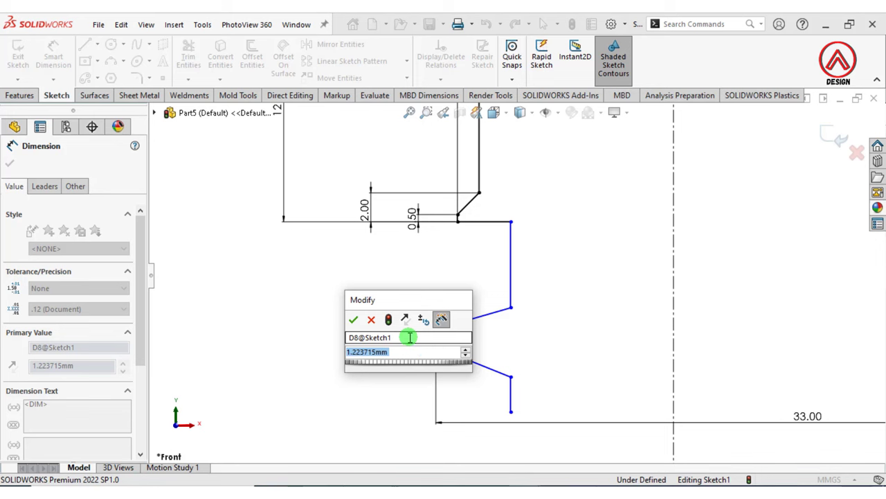
type("0.5")
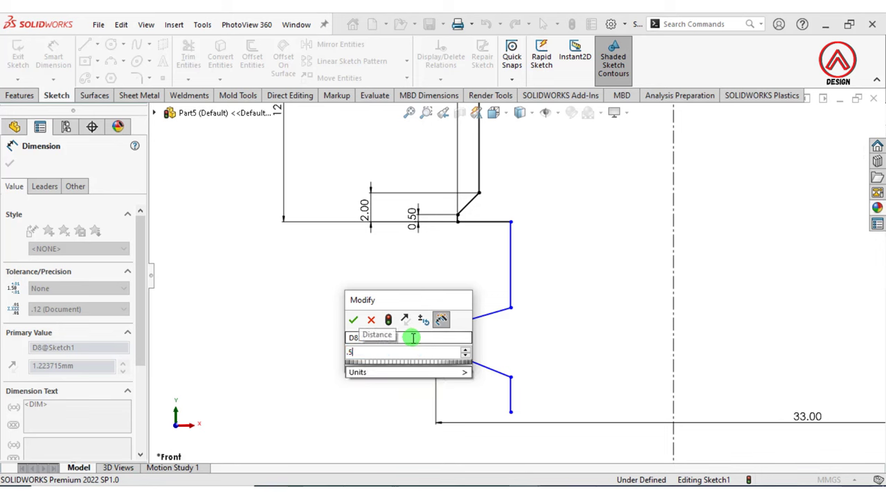
key("Return")
key("Escape")
Dimension the notch vertical heights as 0.75 and 1.50
left_click(511, 307)
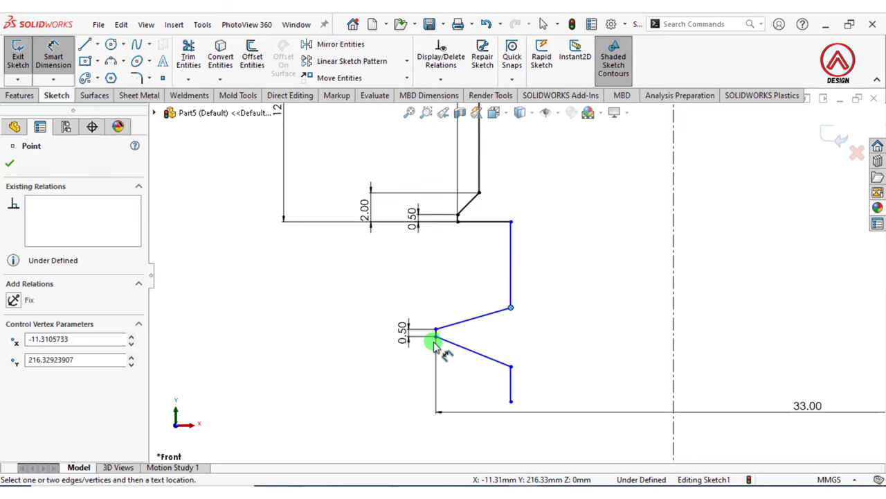
left_click(435, 331)
left_click(370, 315)
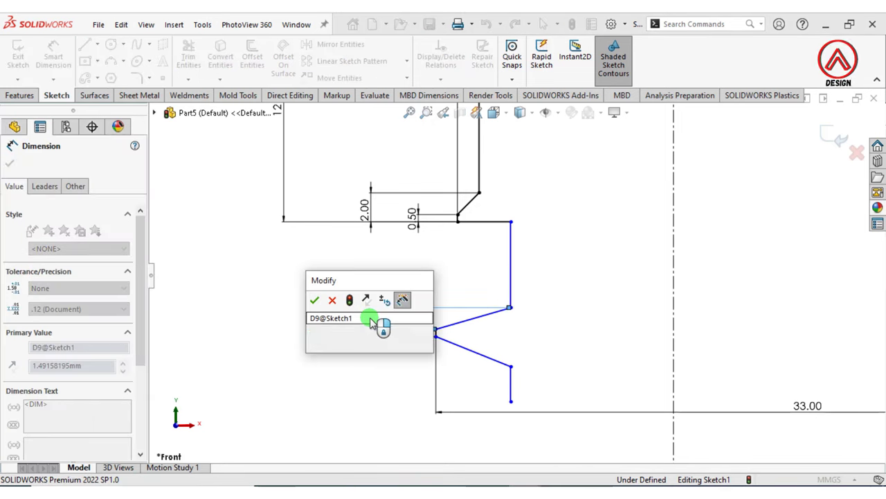
left_click(450, 329)
left_click(521, 339)
left_click(511, 320)
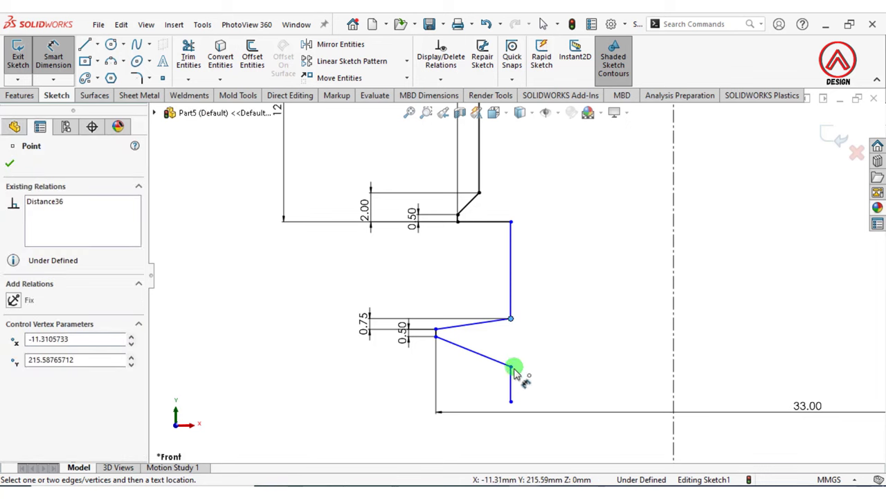
left_click(511, 366)
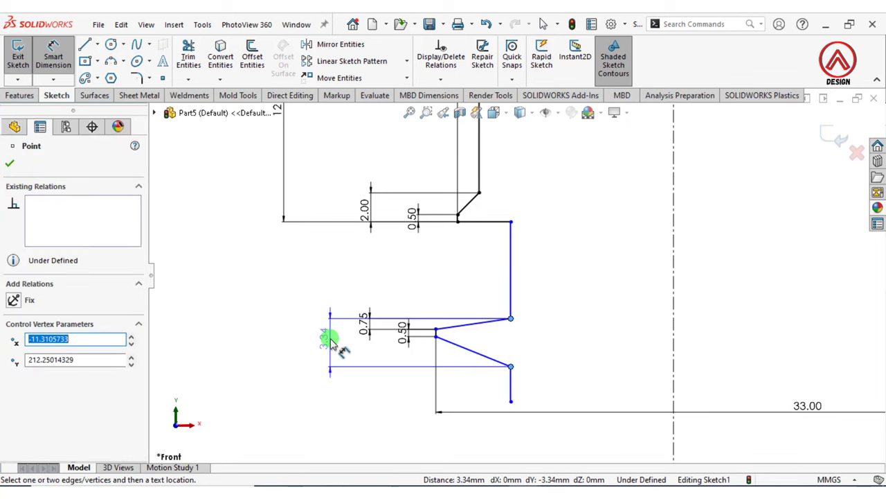
left_click(331, 339)
type("1.5")
key("Return")
left_click(546, 323)
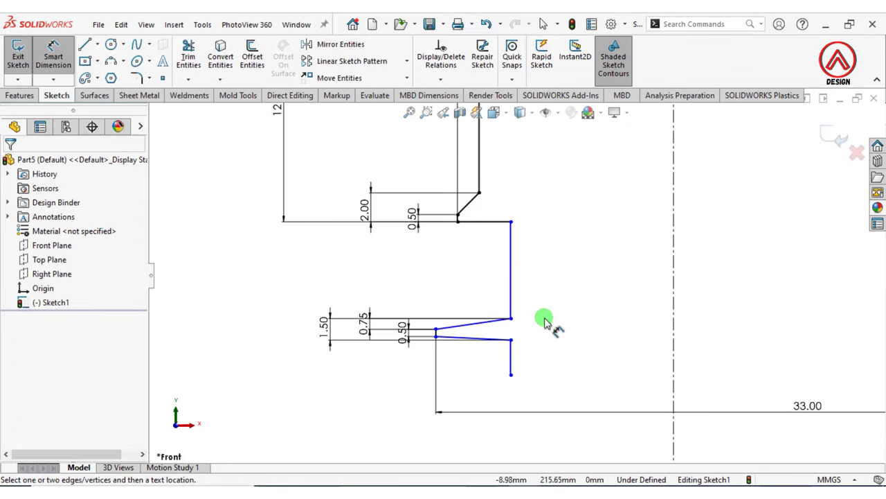
Set the notch 18 below the top line and its wall to a 28.20 diameter
left_click(505, 325)
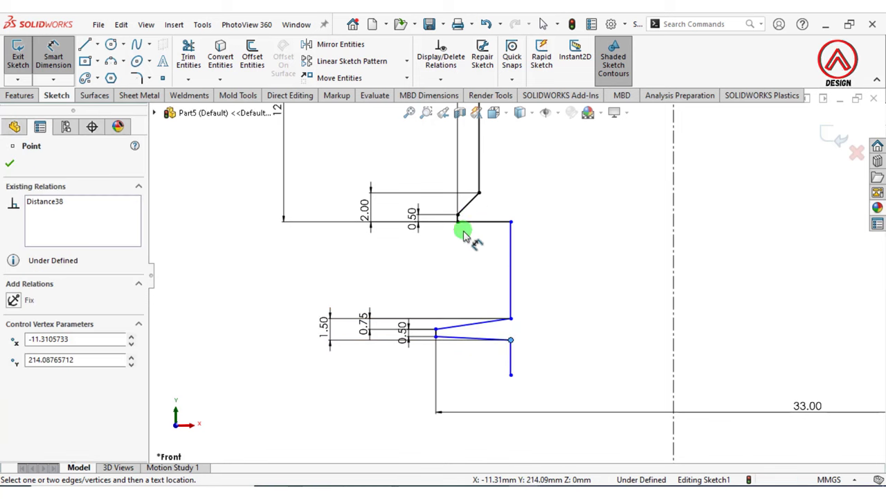
scroll(485, 215, "up", 4)
left_click(508, 181)
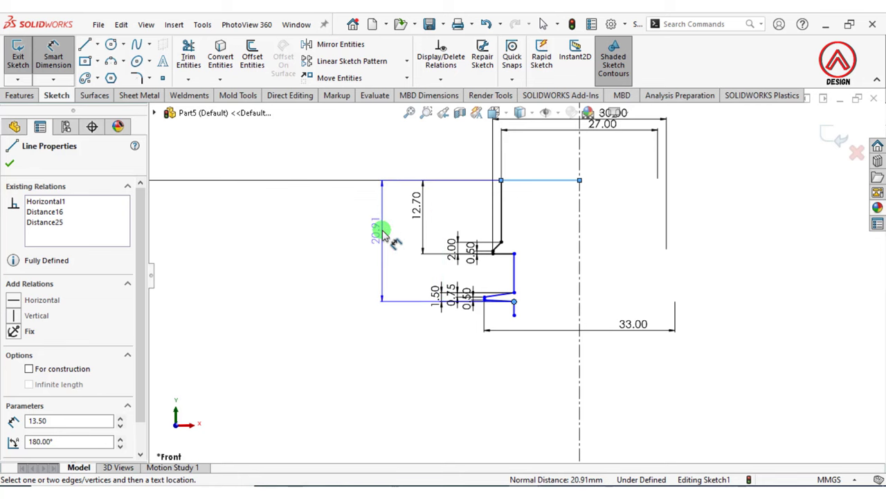
left_click(383, 233)
type("18")
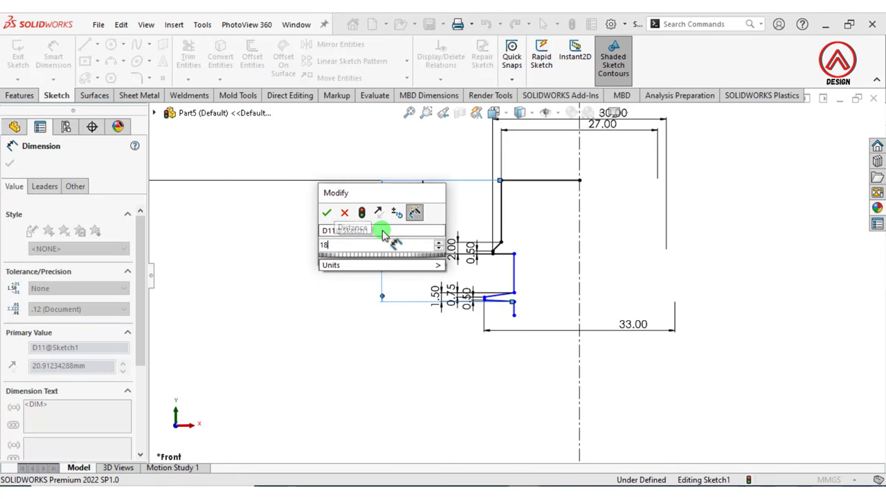
key("Return")
scroll(547, 279, "up", 3)
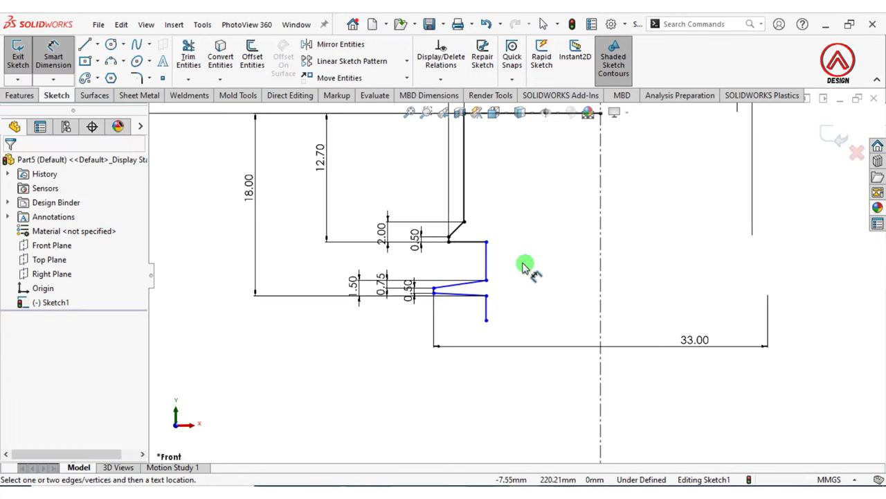
left_click(486, 259)
left_click(601, 259)
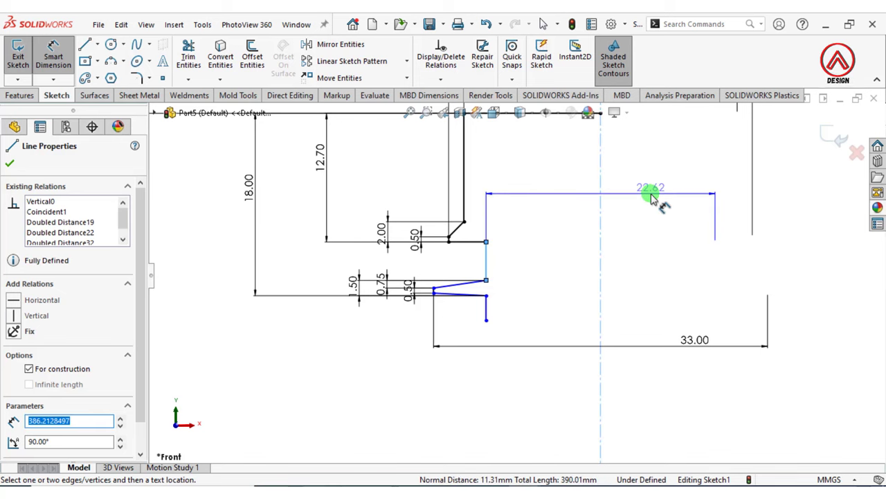
left_click(651, 198)
type("2")
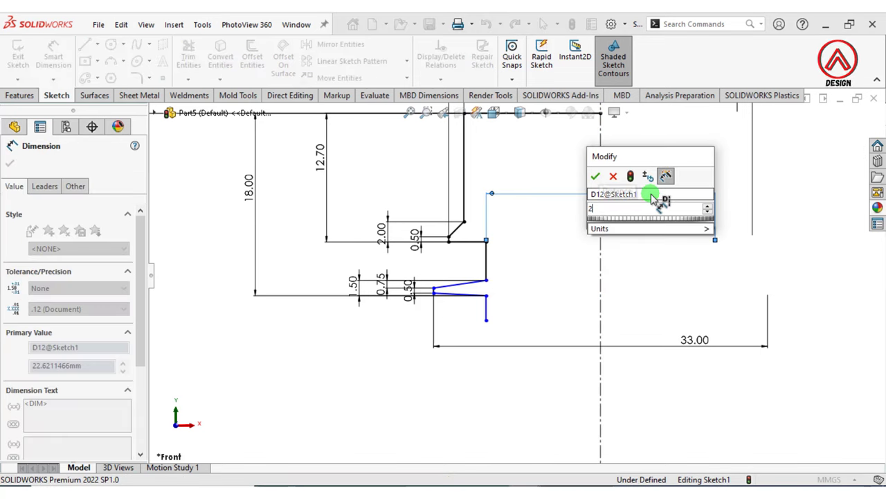
type("8.2")
key("Return")
left_click(514, 293)
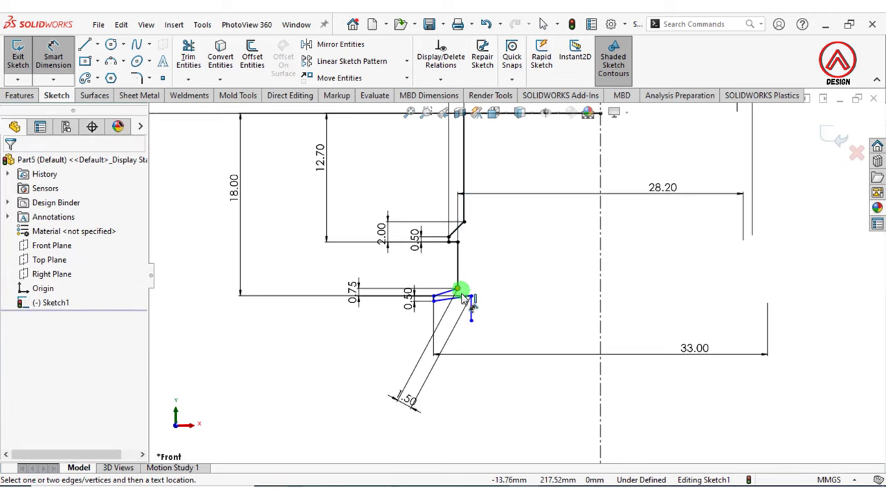
Make the two vertical wall lines collinear
scroll(467, 261, "up", 3)
left_click(53, 55)
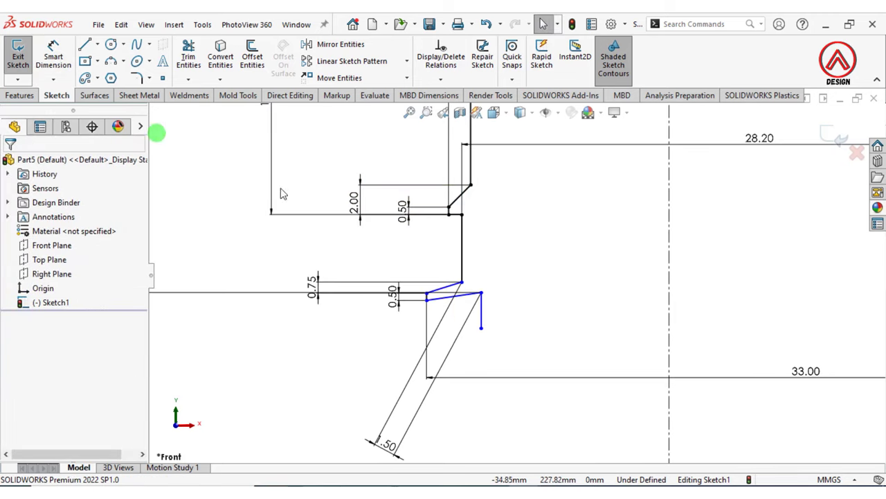
left_click(463, 249, "ctrl")
left_click(482, 313, "ctrl")
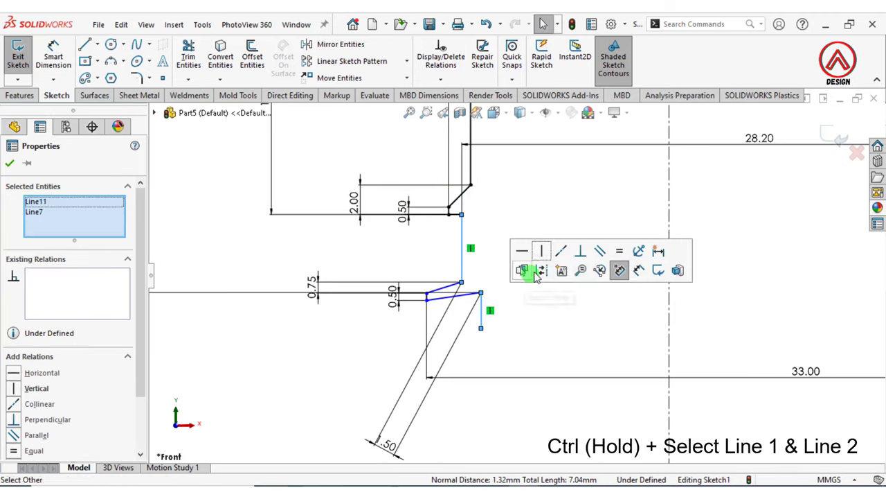
left_click(561, 251)
left_click(530, 330)
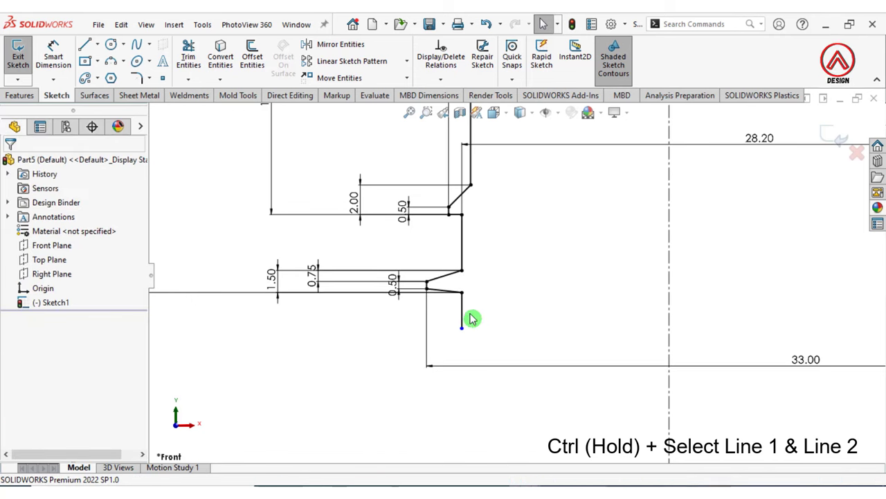
Dimension the profile's lowest endpoint 24 below the top line to fully define the sketch
scroll(480, 317, "up", 2)
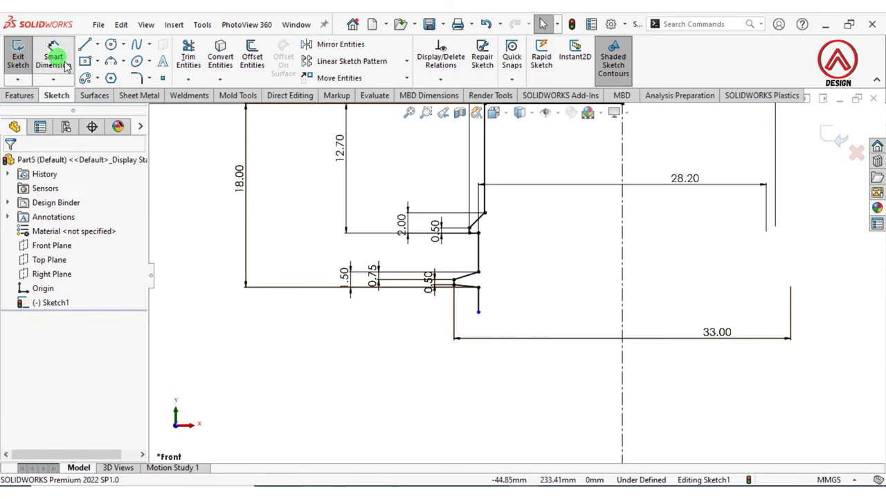
left_click(54, 57)
left_click(478, 311)
scroll(475, 315, "up", 2)
left_click(504, 157)
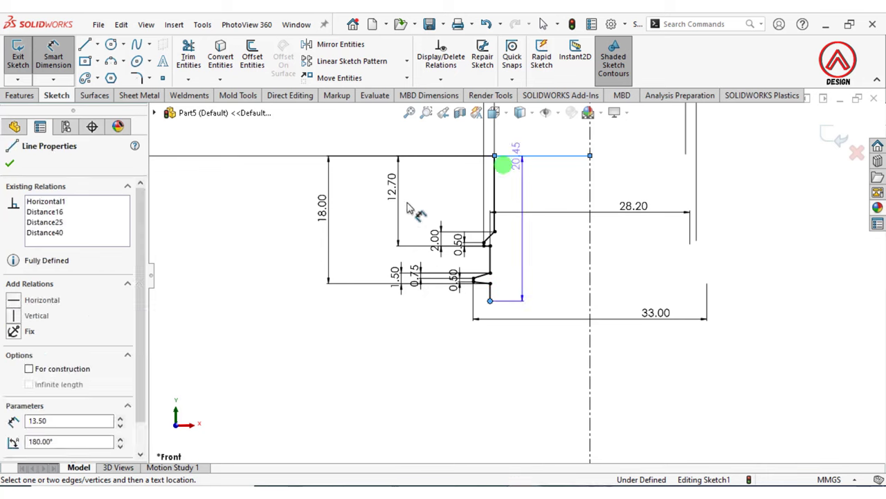
left_click(280, 236)
type("24")
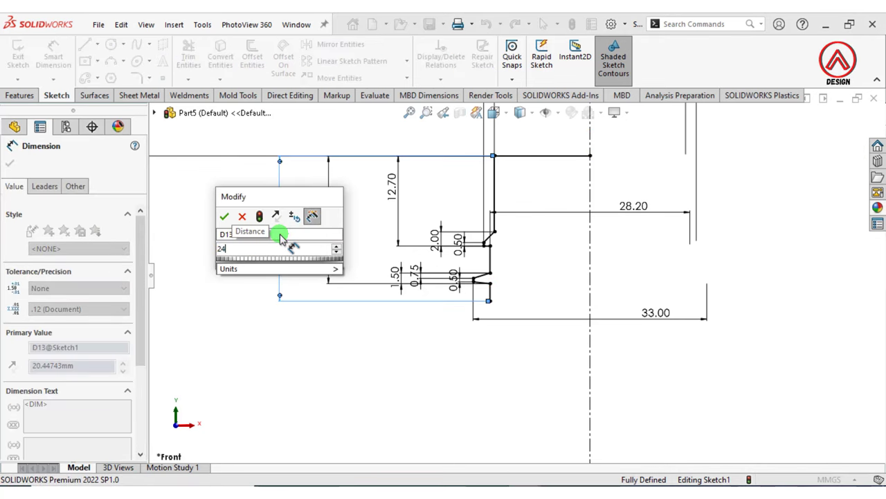
key("Return")
left_click(437, 387)
scroll(518, 337, "up", 1)
scroll(518, 337, "up", 1)
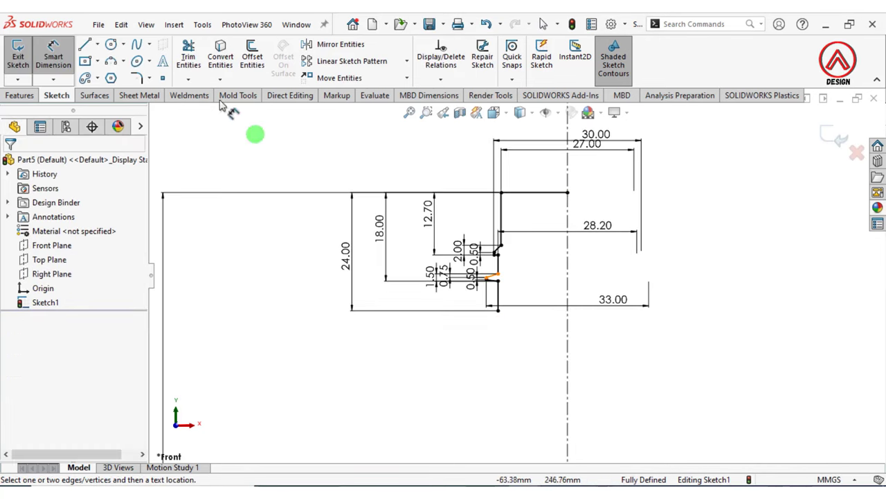
Redraw the lower bottle wall as two three-point arcs ending at the base
left_click(111, 61)
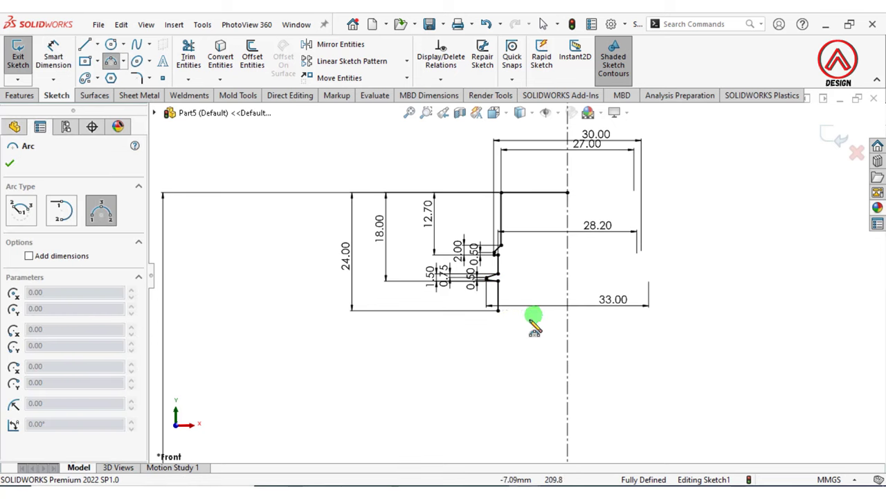
left_click(497, 313)
scroll(509, 362, "up", 2)
scroll(514, 370, "up", 4)
scroll(501, 376, "down", 2)
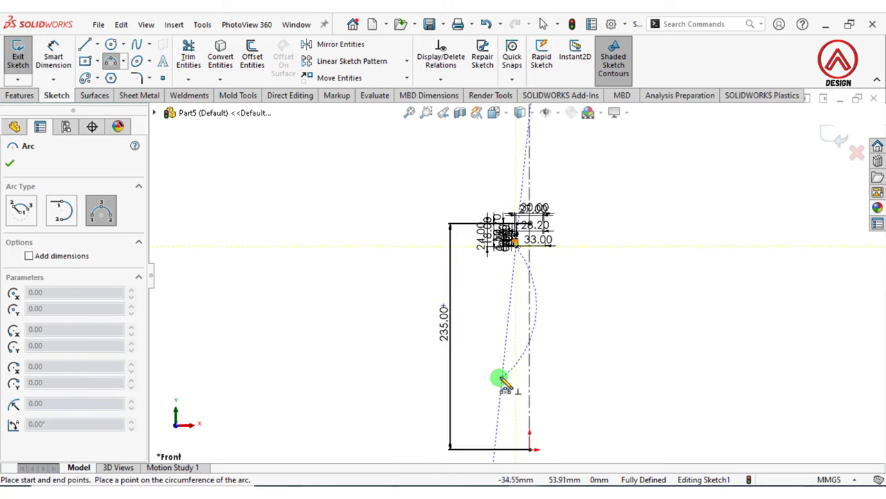
scroll(484, 362, "down", 2)
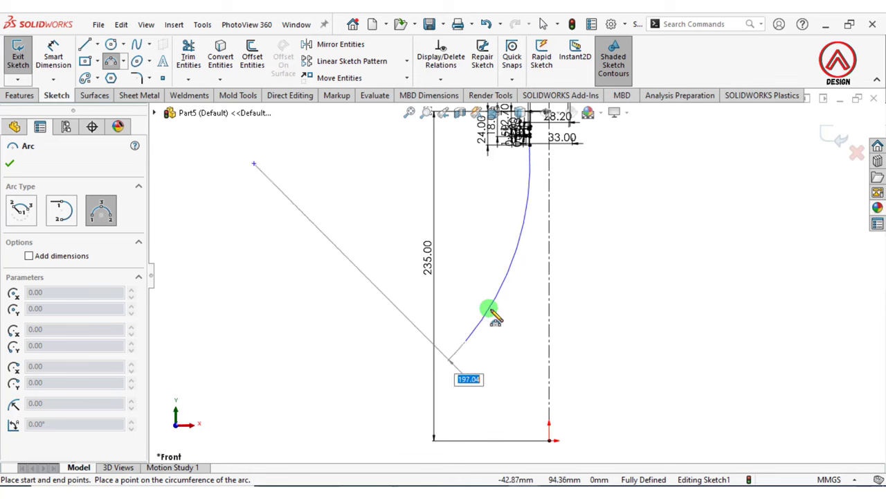
left_click(471, 340)
left_click(467, 341)
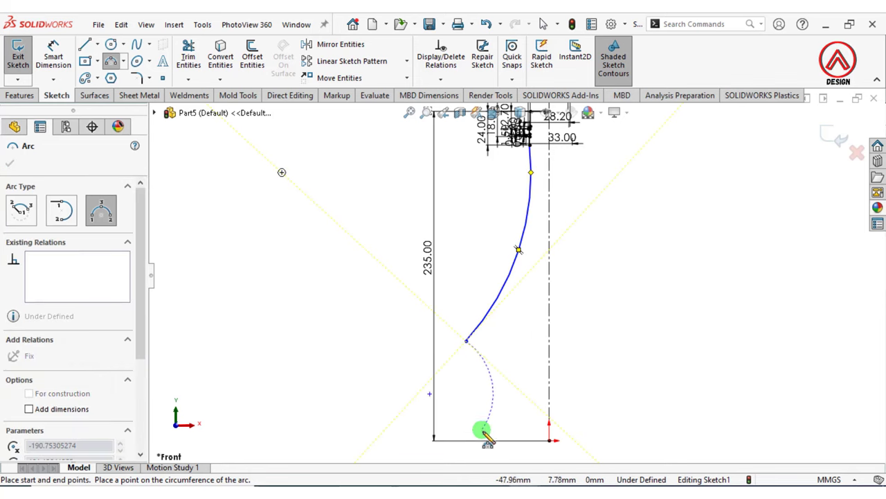
left_click(486, 439)
left_click(464, 393)
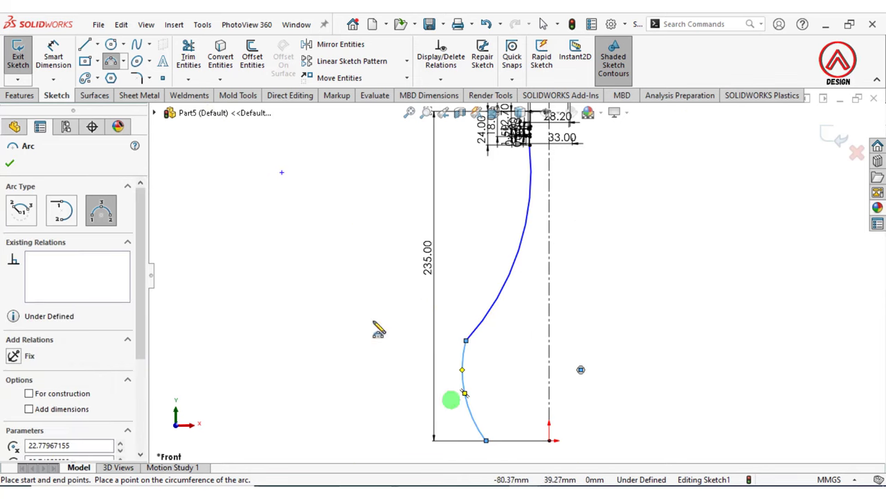
Draw the base line from the arc's lower end across to the centerline
left_click(86, 50)
left_click(486, 440)
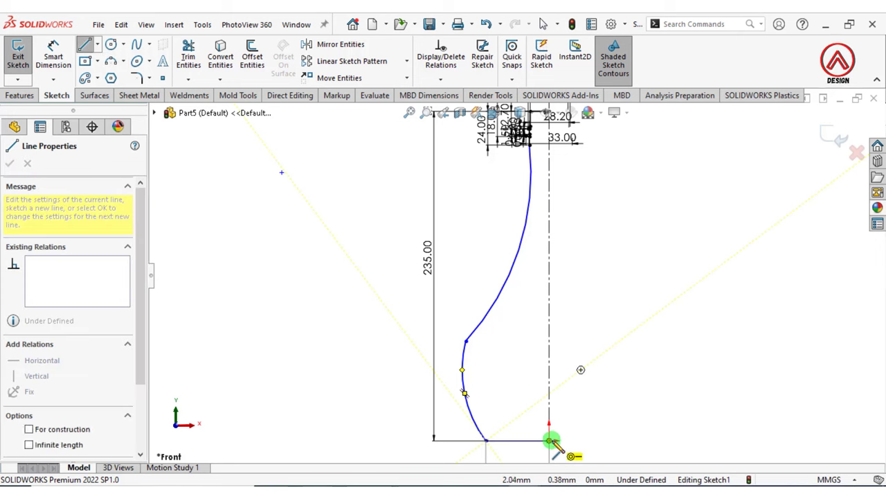
left_click(97, 77)
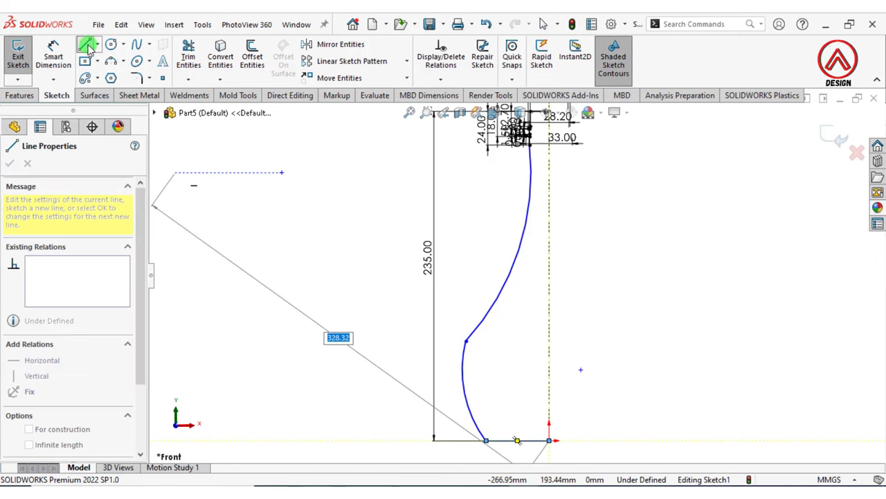
left_click(87, 46)
key("Escape")
left_click(479, 335)
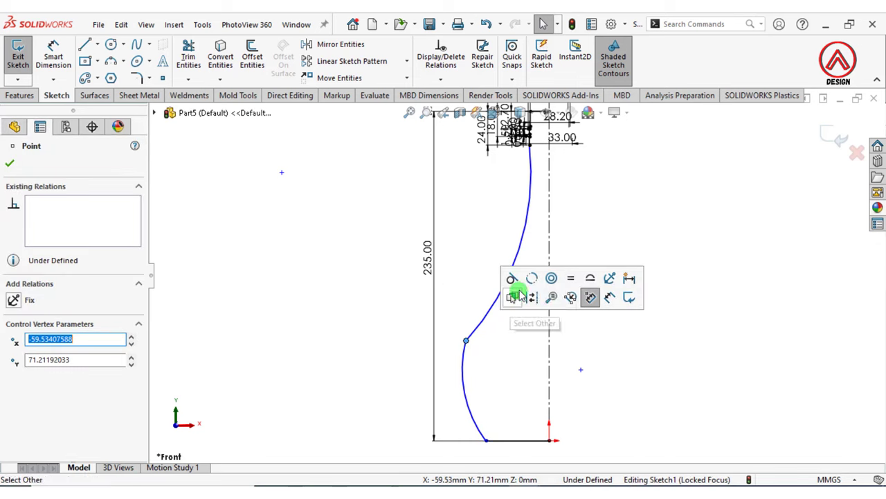
Make the two lower arcs tangent at their joint
left_click(515, 287)
left_click(513, 221)
left_click(531, 147)
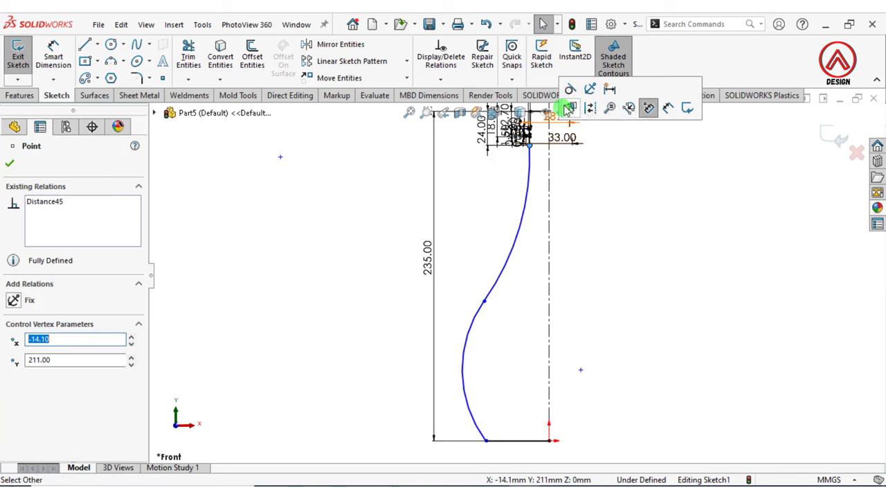
left_click(585, 229)
left_click(53, 57)
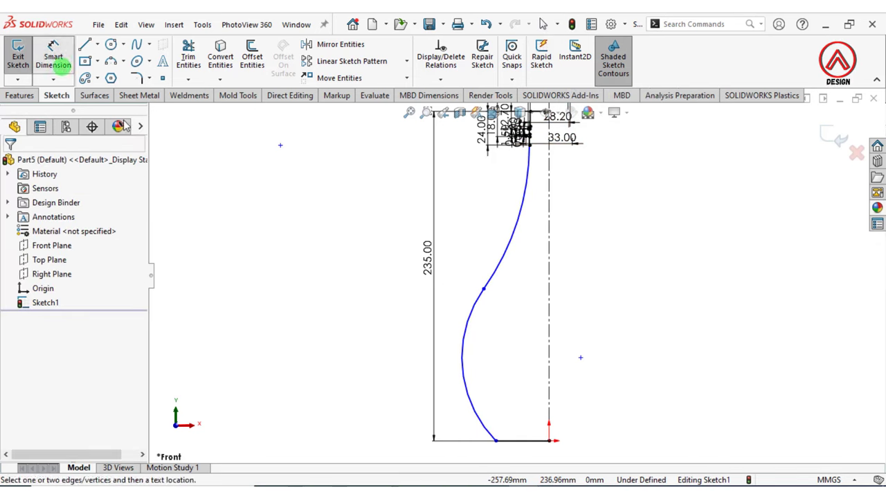
Dimension the lower curve to radius 115 and the base half-width to 60
left_click(461, 345)
left_click(462, 345)
left_click(519, 363)
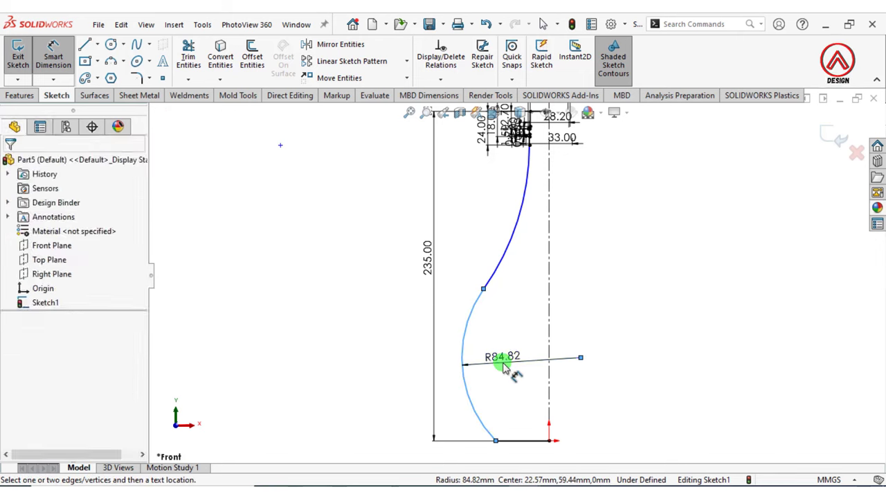
type("115")
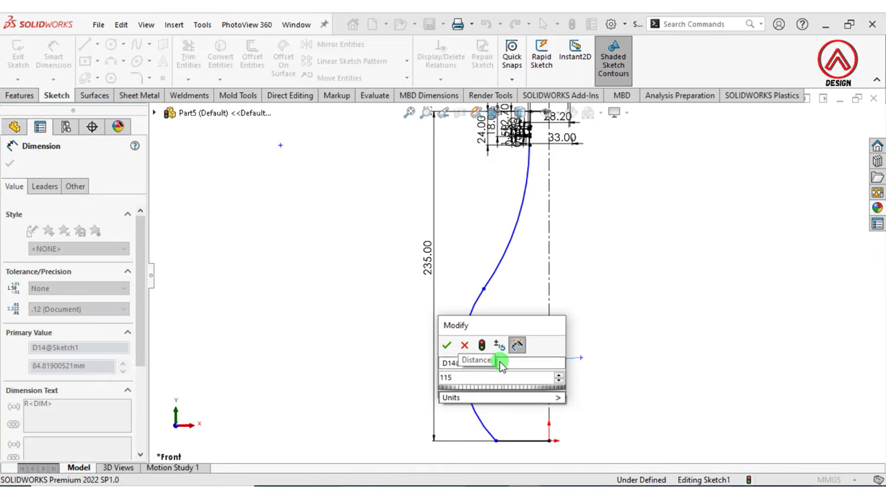
key("Return")
left_click(506, 319)
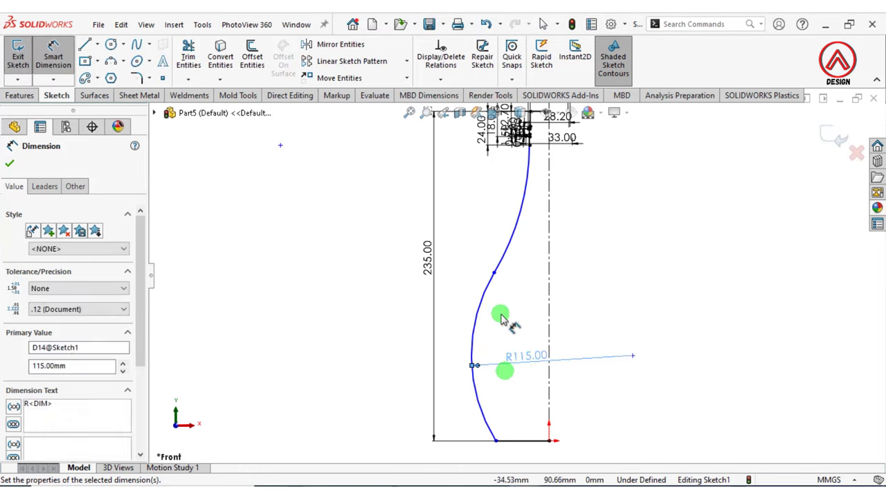
left_click(496, 440)
left_click(546, 411)
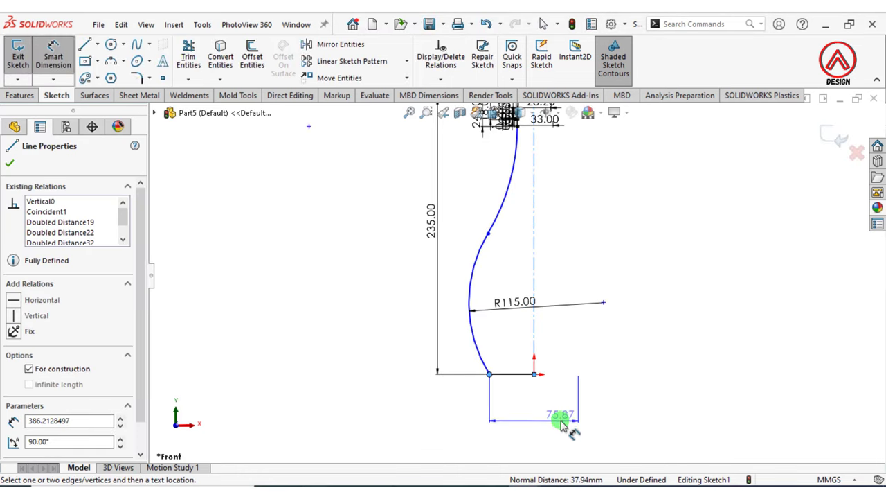
left_click(558, 414)
type("60")
key("Return")
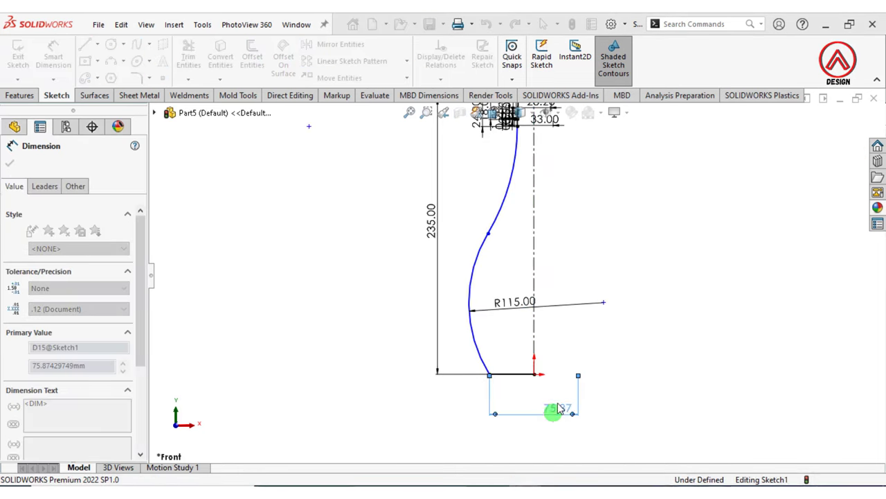
Set the curve's middle point height above the bottom line to 82
left_click(488, 230)
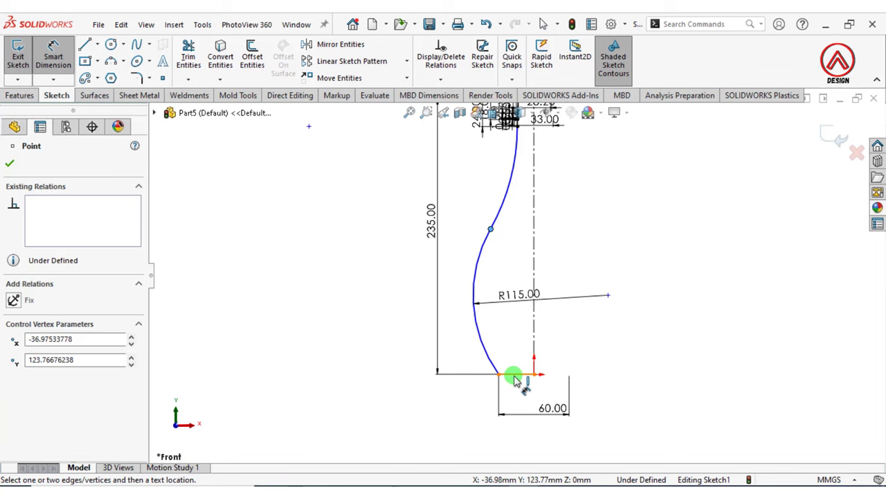
left_click(514, 377)
left_click(455, 328)
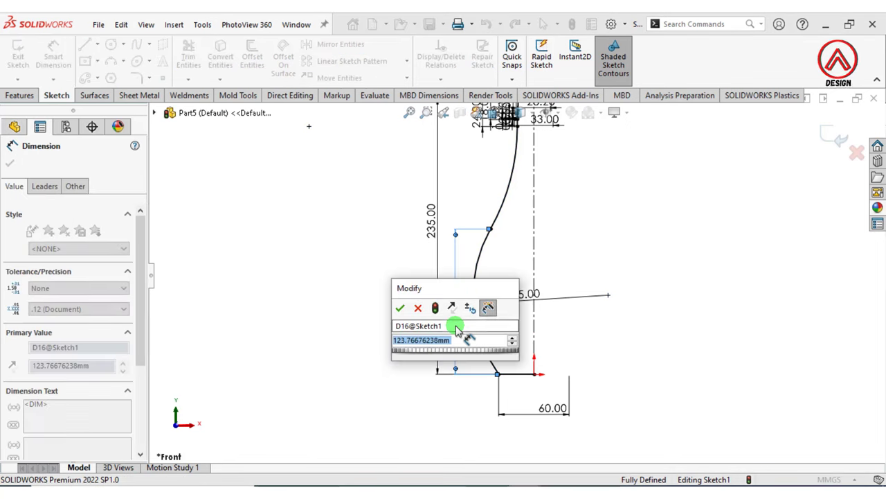
type("82")
key("Return")
left_click(584, 302)
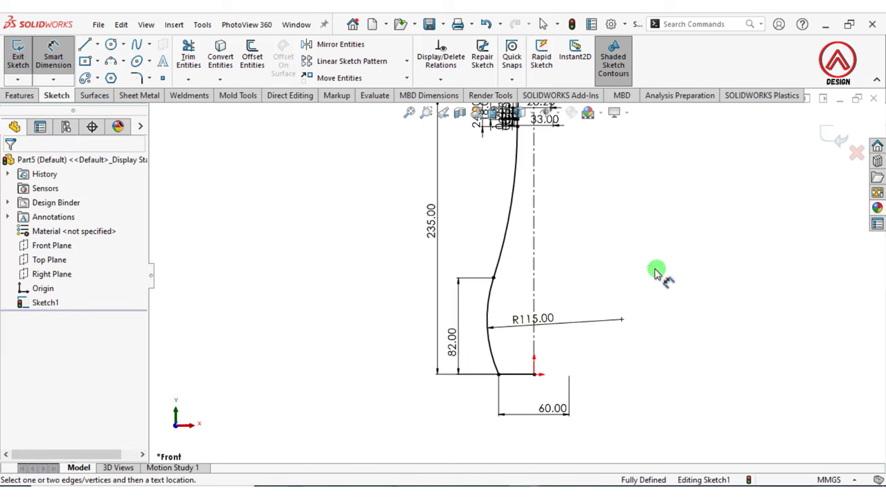
scroll(547, 291, "up", 3)
scroll(560, 255, "down", 1)
Close the profile with a vertical line and revolve it 360° into a solid bottle
left_click(81, 44)
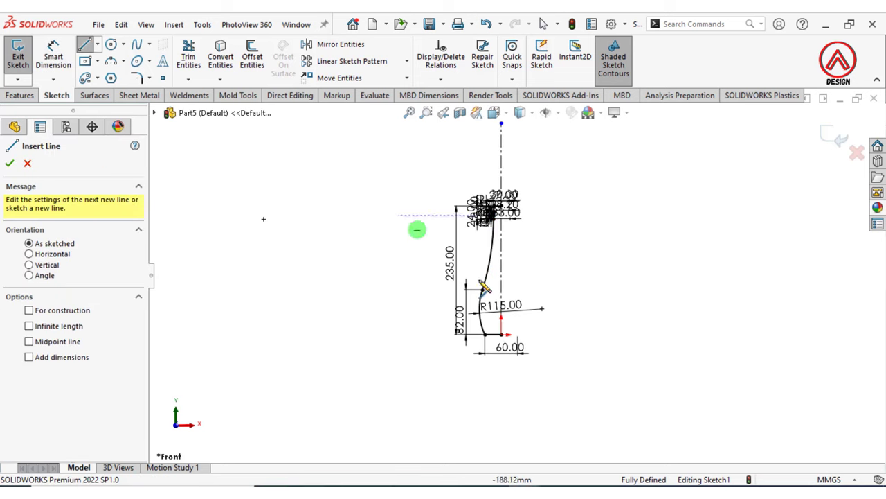
left_click(501, 337)
scroll(510, 214, "down", 3)
scroll(499, 259, "down", 2)
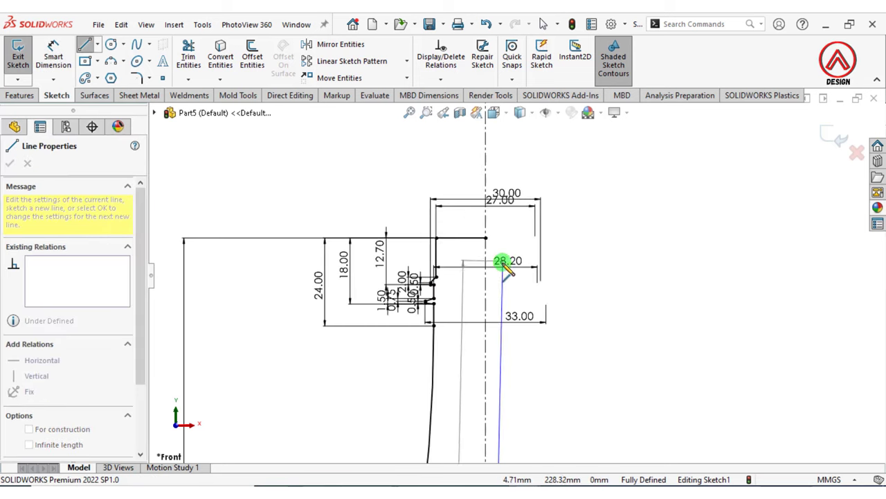
left_click(486, 238)
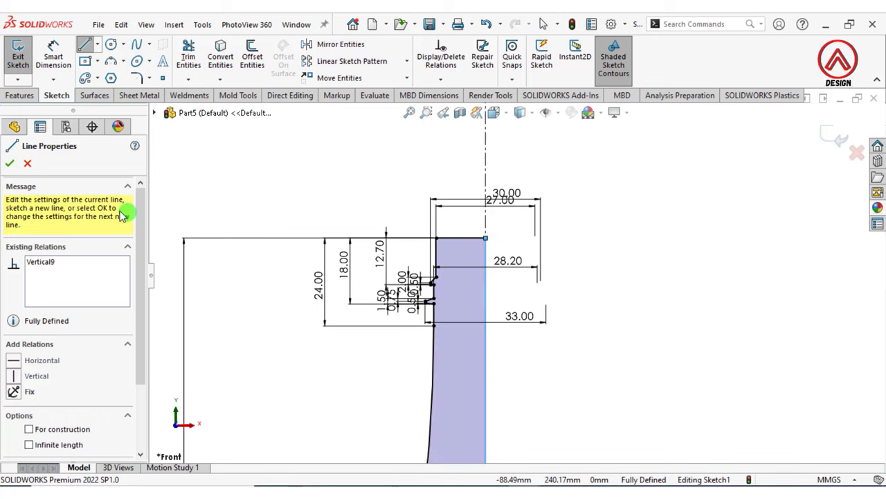
left_click(9, 165)
left_click(23, 96)
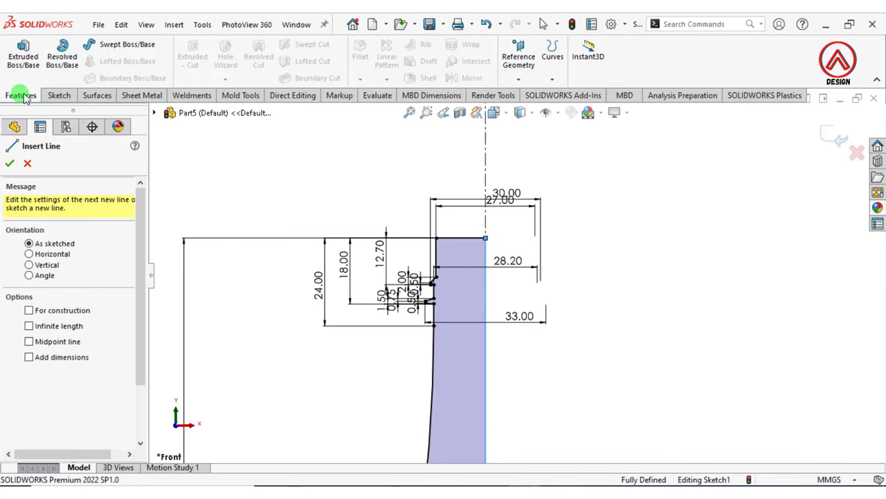
left_click(63, 59)
left_click(10, 164)
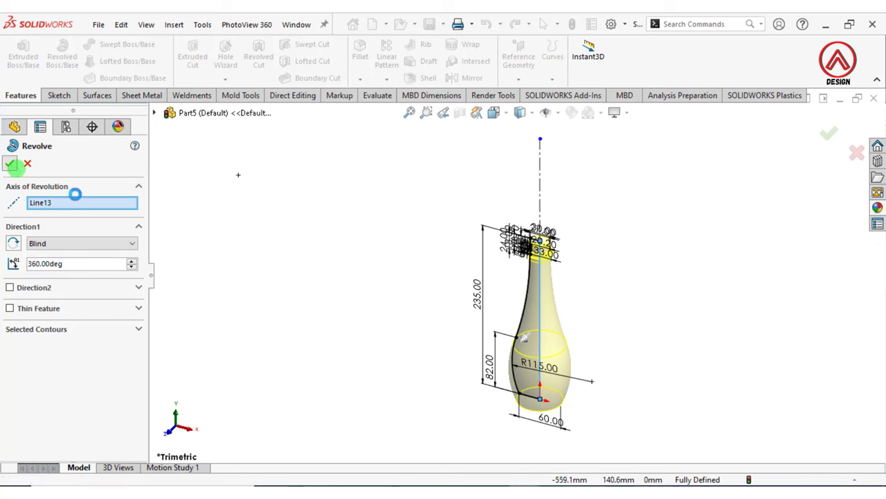
Inspect the bottle's front section view, then start a new sketch on the Front Plane
middle_click_drag(418, 301, 600, 223)
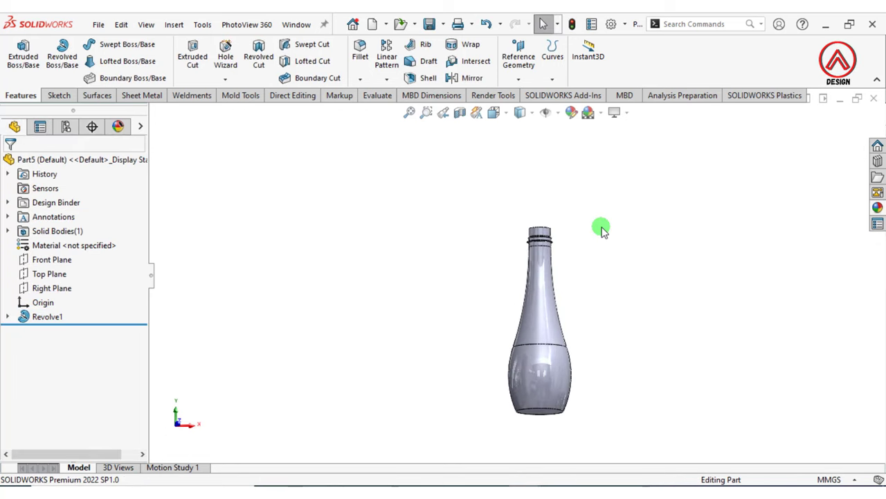
left_click(493, 113)
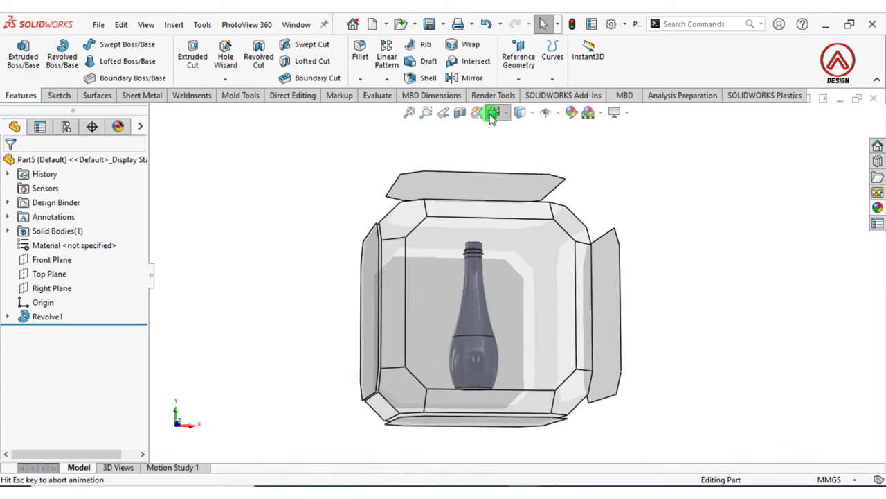
left_click(440, 304)
left_click(461, 114)
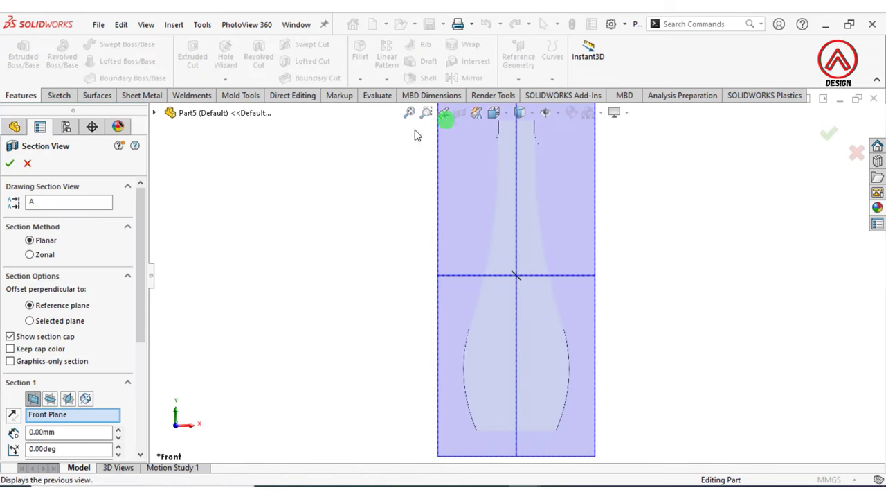
left_click(11, 163)
left_click(51, 259)
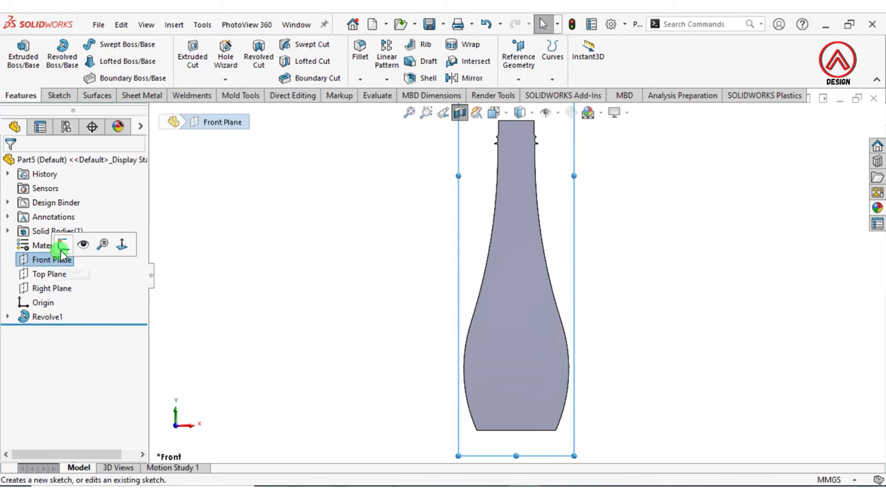
left_click(88, 252)
Draw a vertical construction centerline up from the origin
left_click(97, 44)
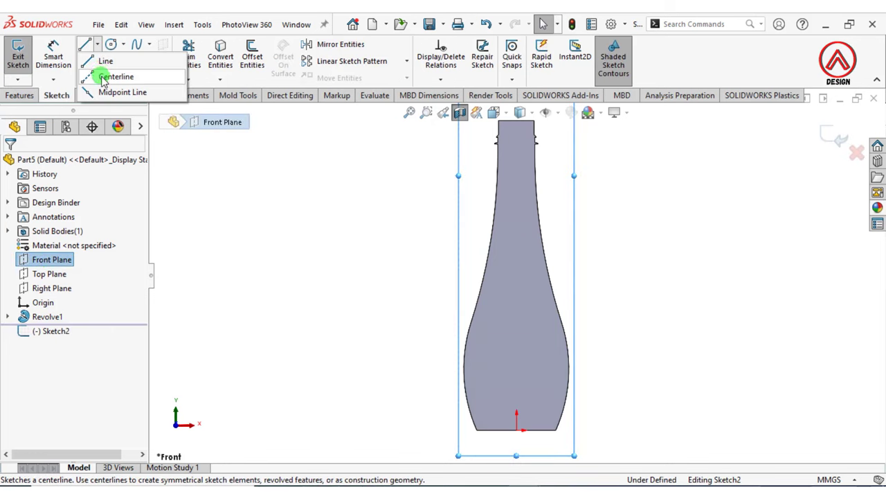
left_click(104, 75)
left_click(517, 430)
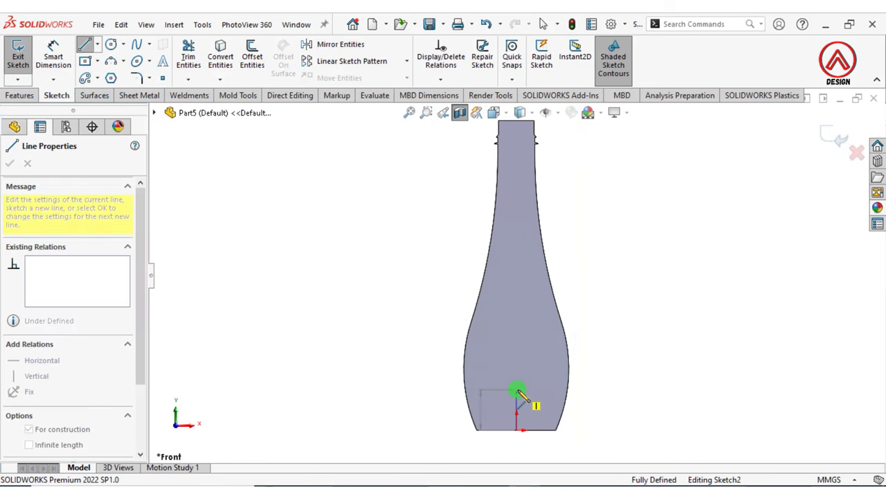
left_click(517, 390)
scroll(510, 423, "down", 2)
scroll(518, 388, "down", 2)
key("Escape")
key("Escape")
scroll(530, 346, "down", 2)
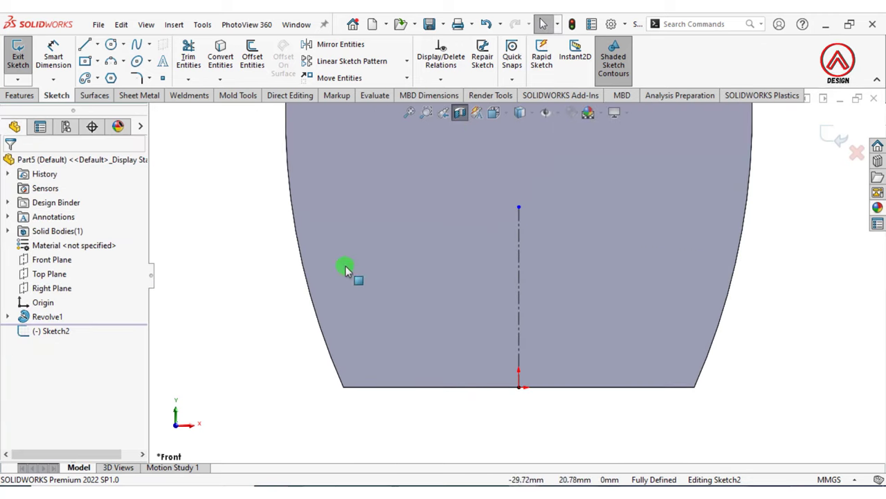
left_click(99, 61)
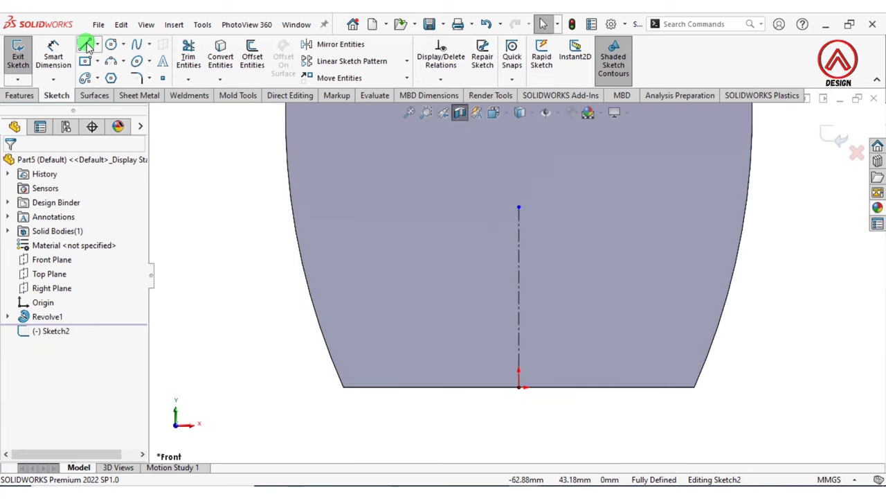
Draw the short top edge, the sloped step, and a rounded arc down to the bottom edge
left_click(85, 44)
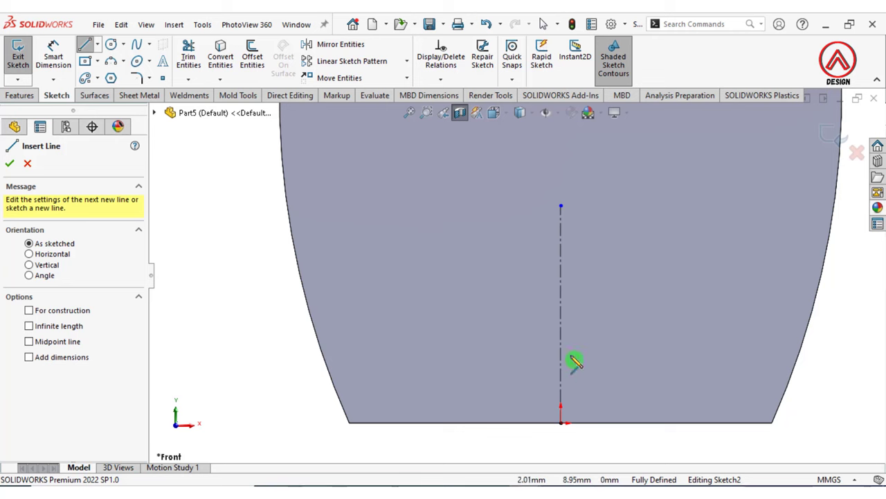
left_click(561, 351)
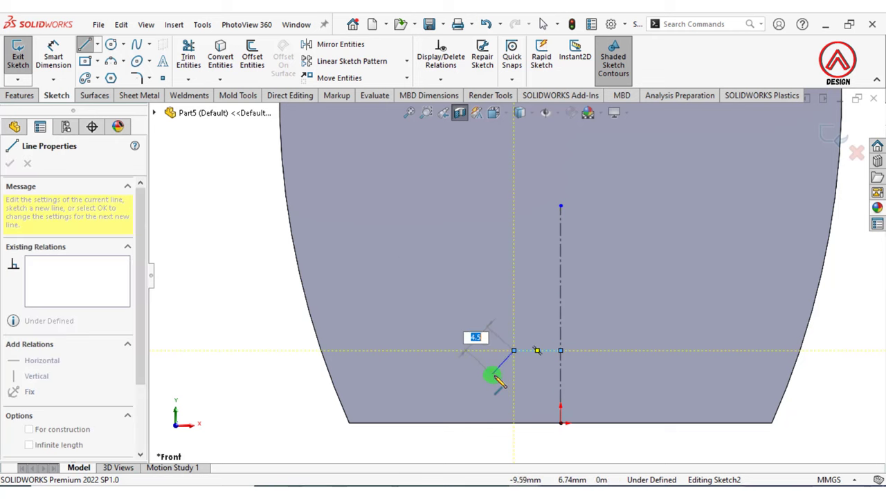
left_click(498, 375)
left_click(456, 374)
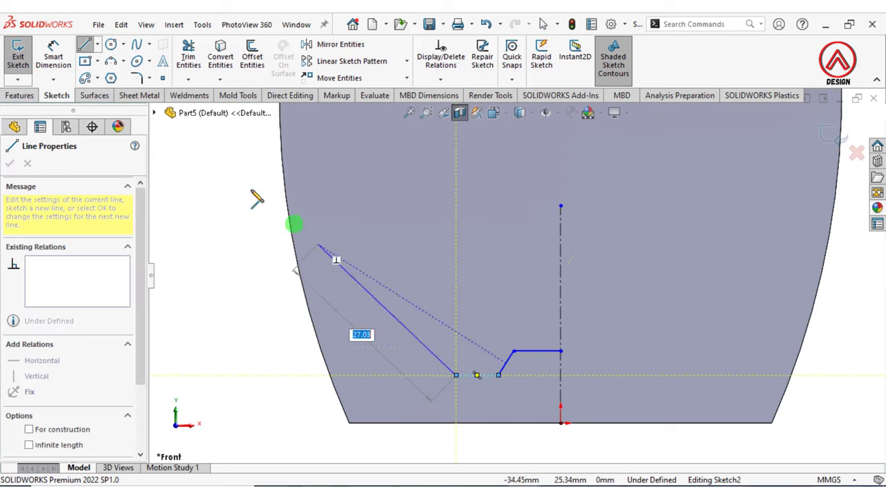
left_click(111, 61)
left_click(456, 375)
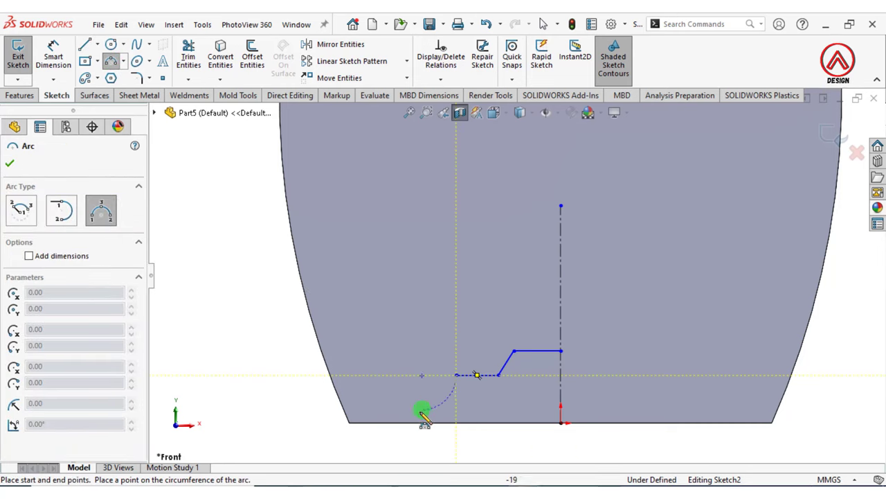
left_click(419, 421)
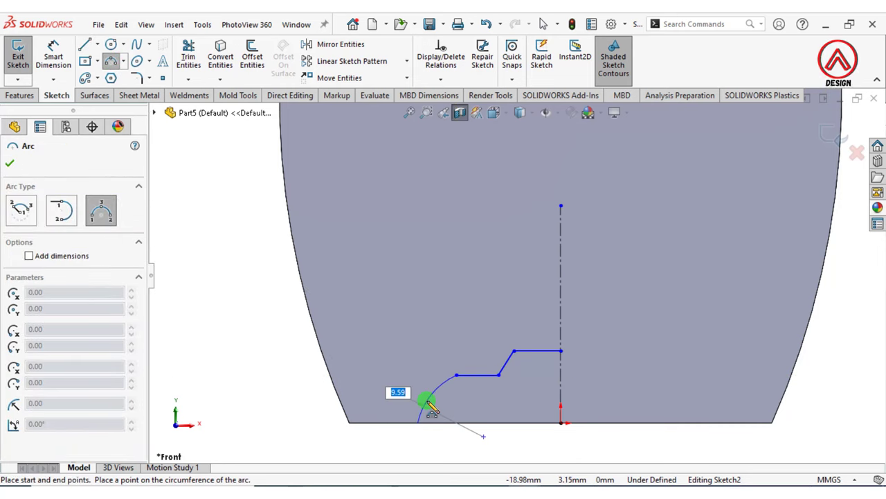
left_click(430, 409)
Close the profile with lines along the bottom edge and up the centerline
left_click(85, 44)
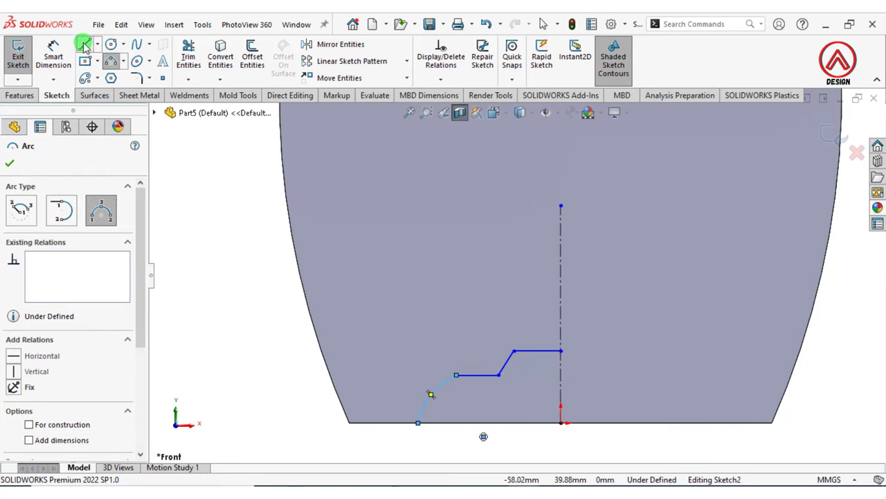
left_click(418, 424)
left_click(561, 422)
left_click(561, 351)
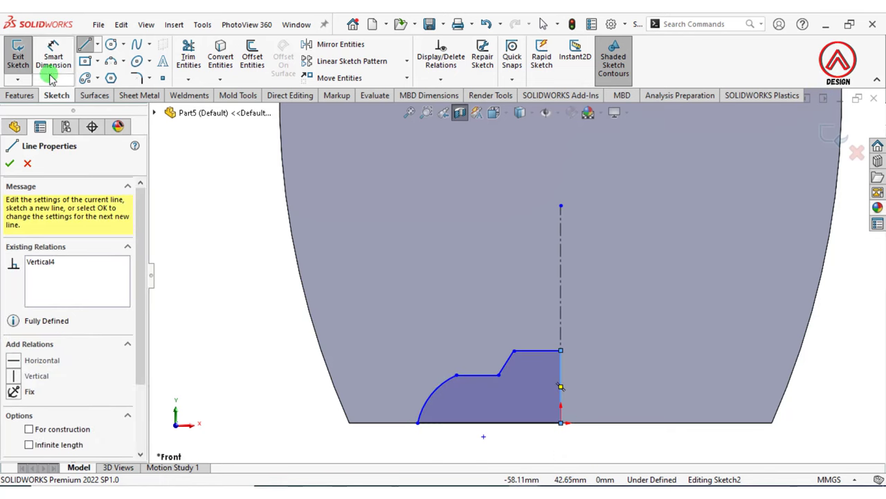
left_click(54, 63)
scroll(531, 383, "down", 1)
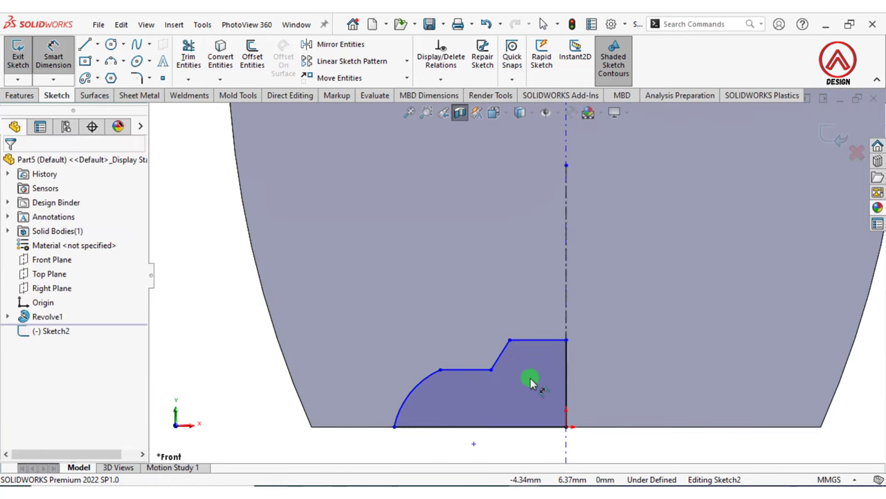
Dimension the step corner to 18 mm and the arc's top end to 17 mm across the centerline
left_click(491, 371)
left_click(567, 326)
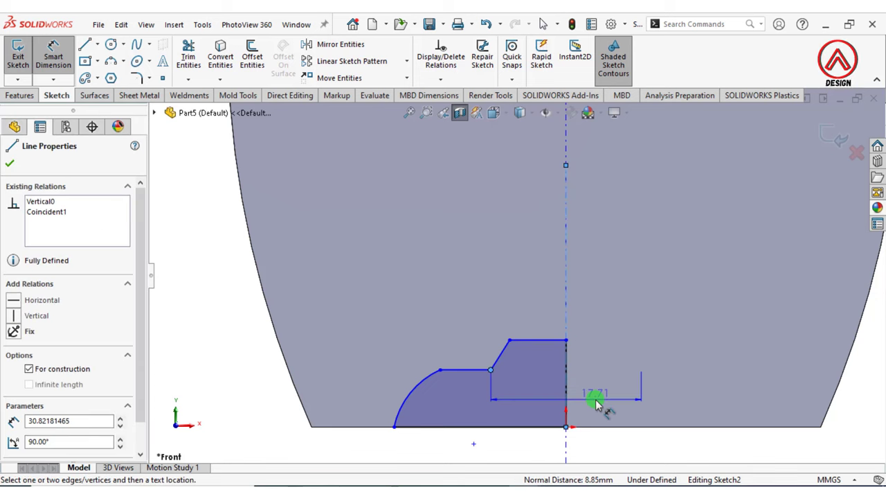
left_click(594, 400)
type("18")
key("Return")
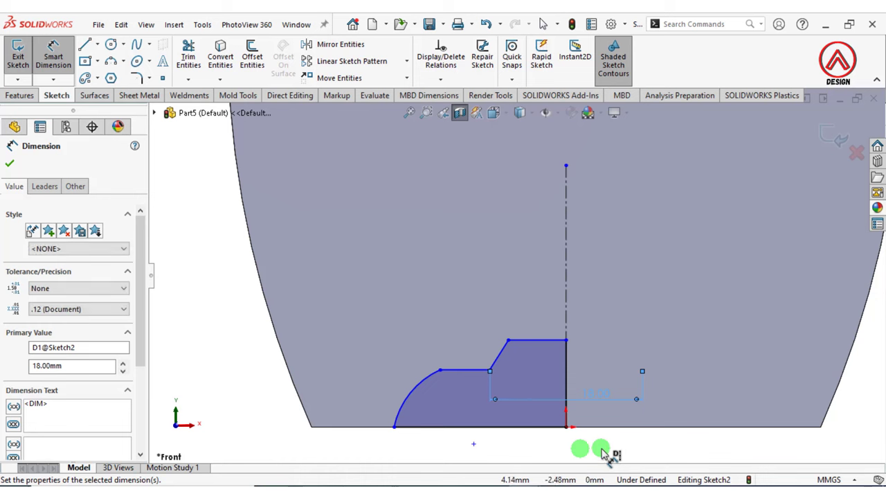
left_click(587, 436)
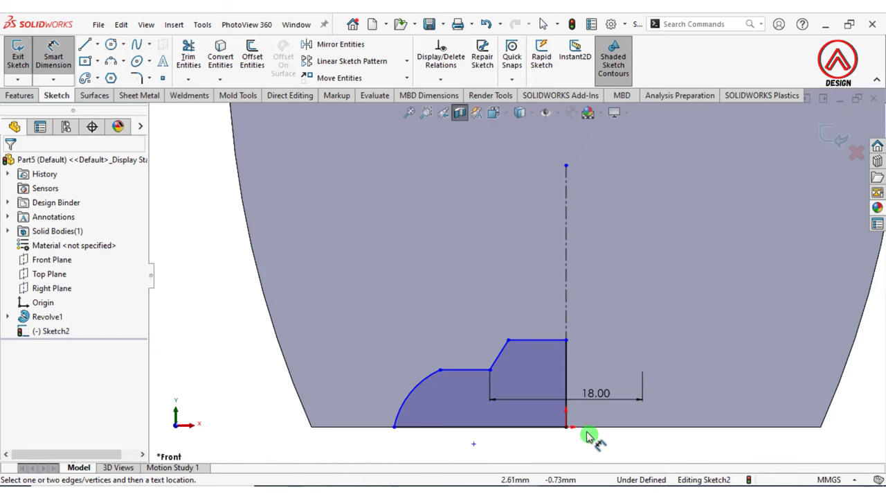
left_click(440, 371)
left_click(566, 329)
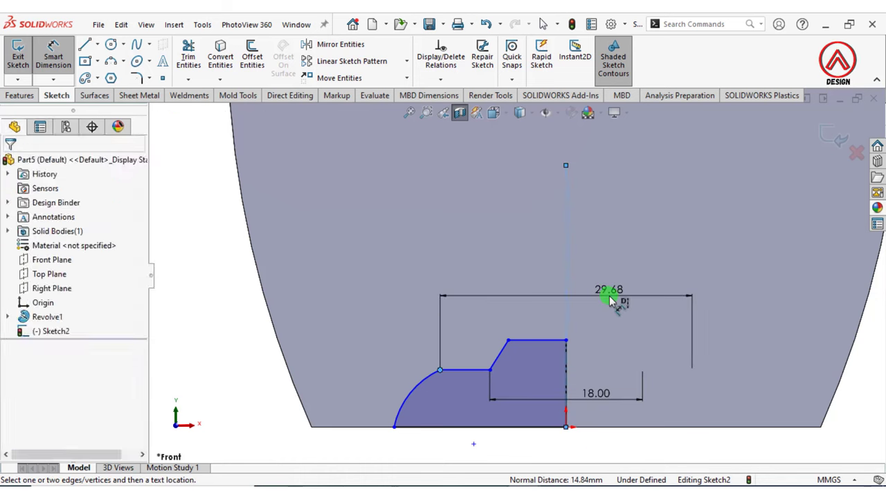
left_click(593, 299)
type("17")
key("Return")
left_click(627, 450)
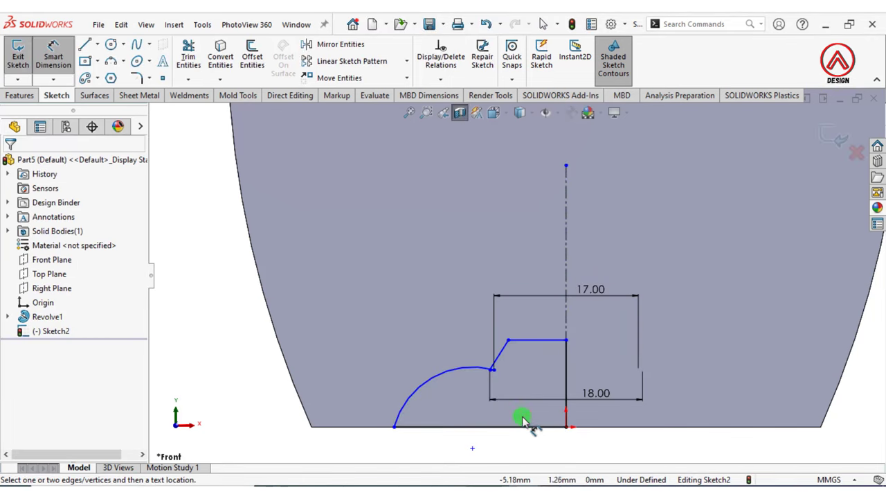
Set the arc's bottom end to 34 mm across the centerline
scroll(485, 377, "down", 1)
scroll(483, 383, "down", 1)
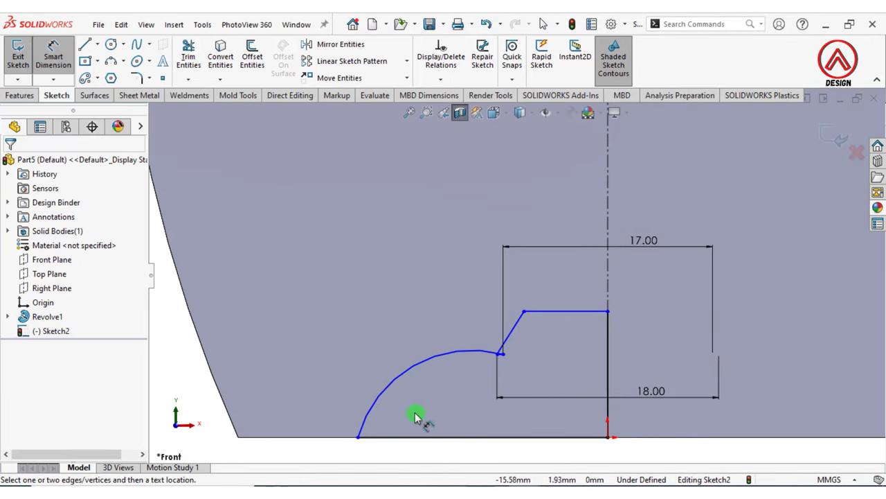
left_click(355, 438)
left_click(609, 282)
scroll(620, 360, "up", 1)
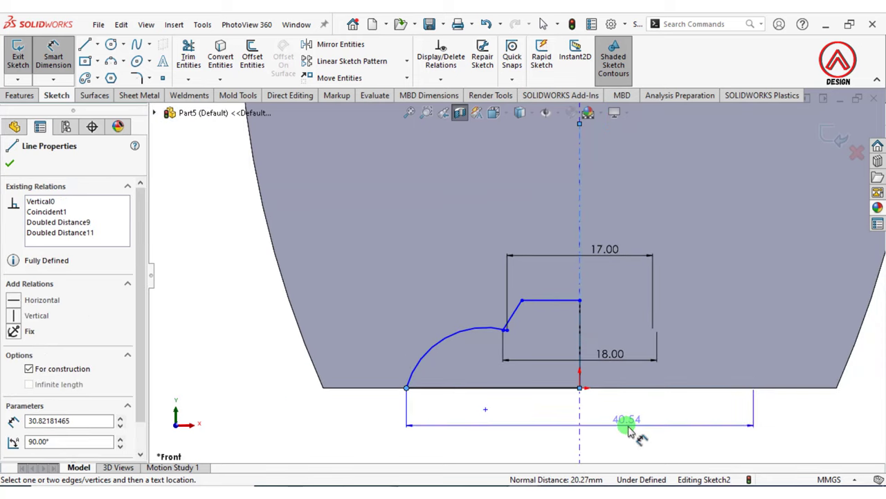
left_click(627, 450)
type("34")
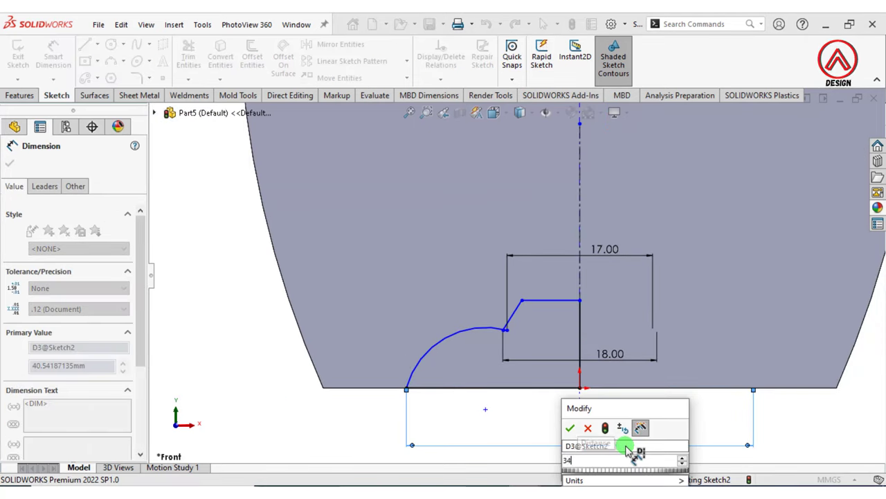
key("Return")
left_click(530, 415)
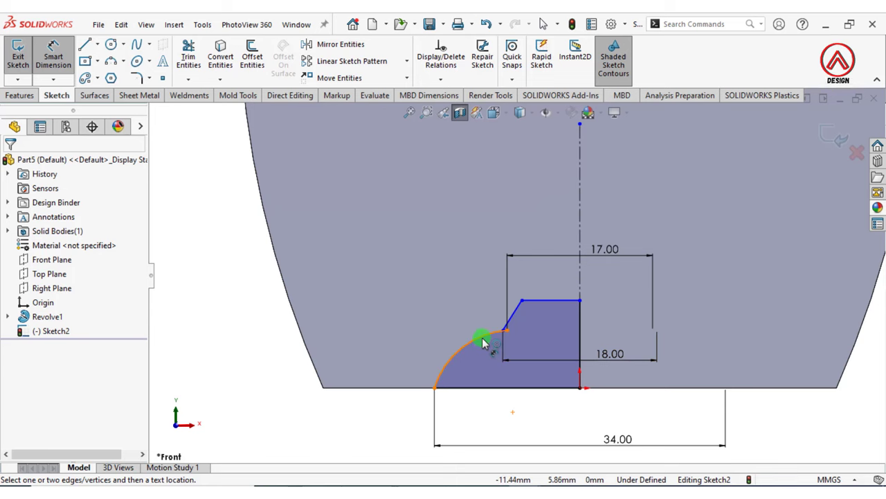
scroll(523, 337, "down", 5)
Reconnect the arc's end to the slanted line's end and adjust the arc's curvature
key("Escape")
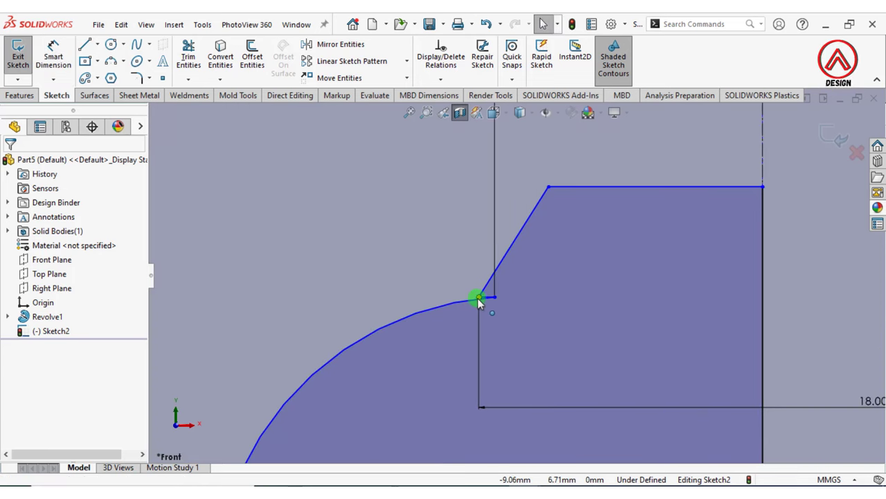
left_click(480, 297)
left_click_drag(480, 296, 476, 293)
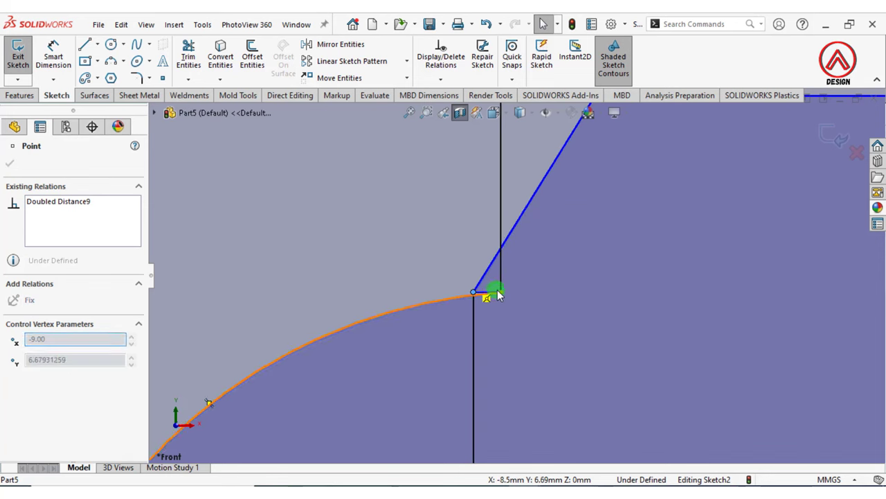
scroll(499, 304, "up", 3)
scroll(499, 303, "up", 2)
key("Escape")
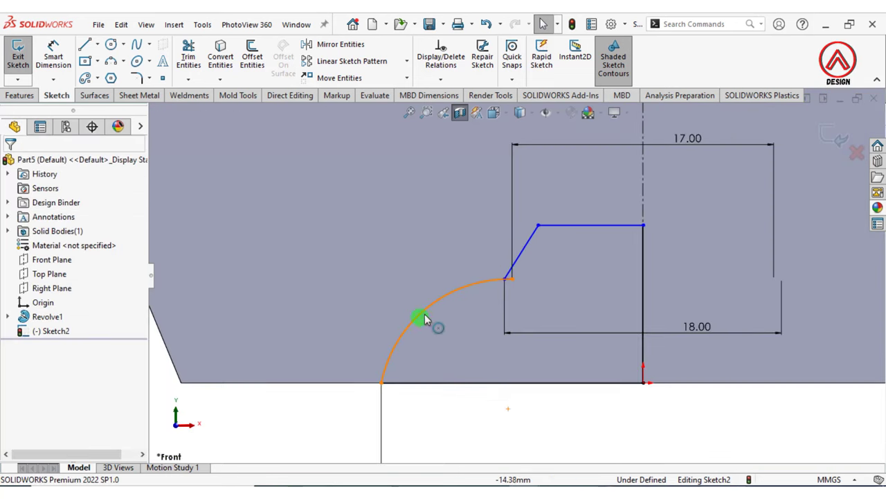
left_click(425, 314)
left_click_drag(430, 311, 431, 313)
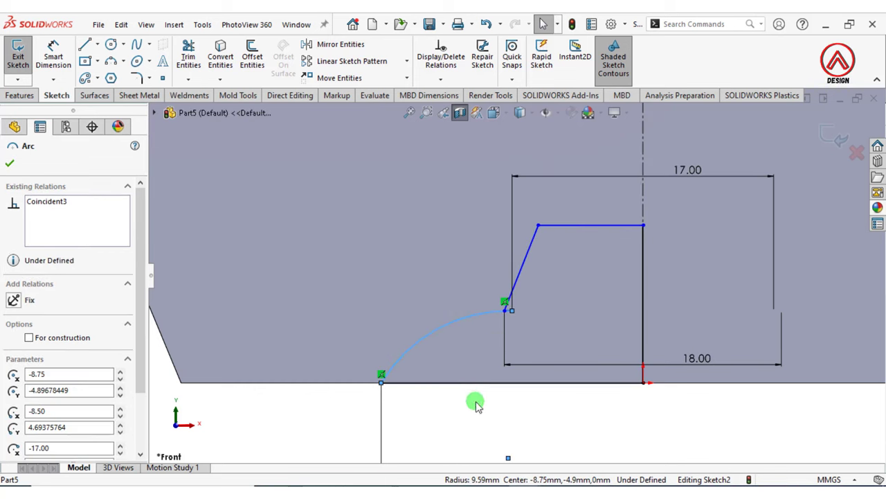
left_click(475, 404)
Dimension the arc's top end 4 mm above the bottom line
left_click(53, 57)
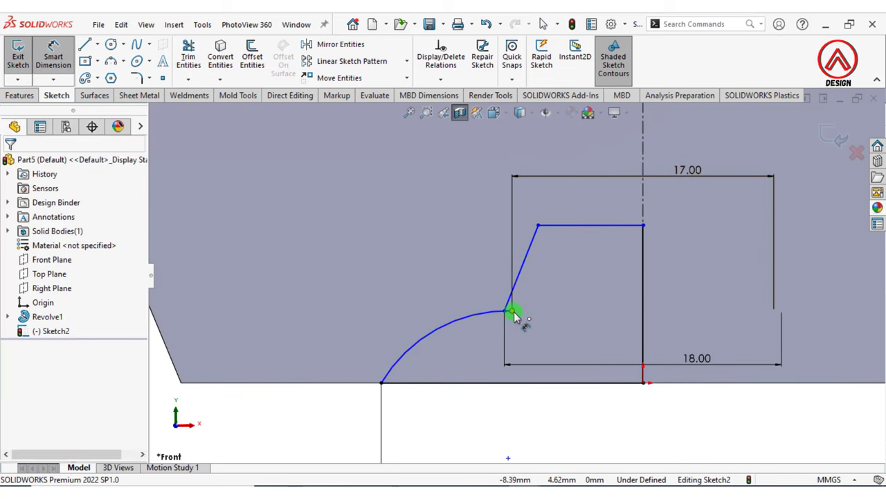
left_click(512, 312)
left_click(530, 382)
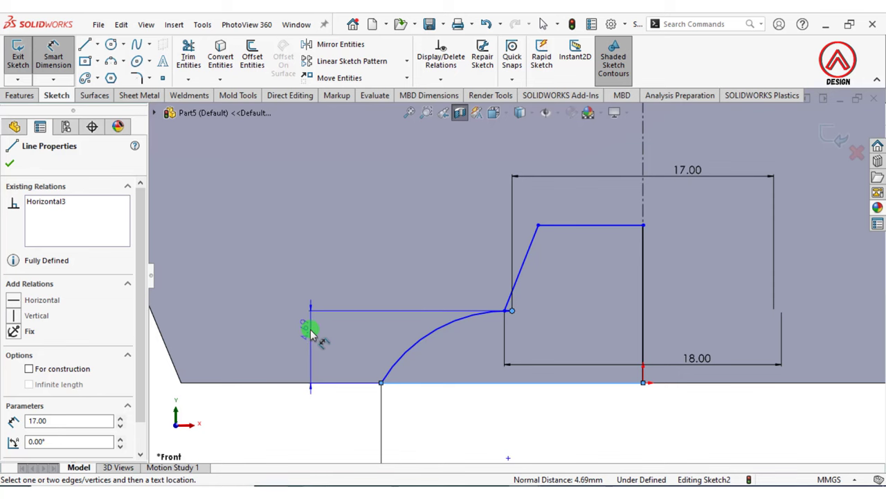
left_click(311, 333)
type("4.00mm")
key("Return")
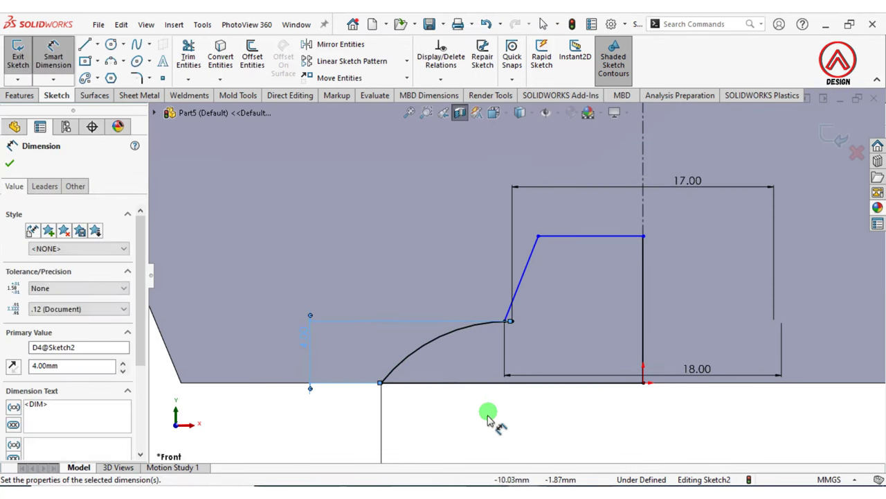
left_click(488, 416)
scroll(547, 364, "up", 3)
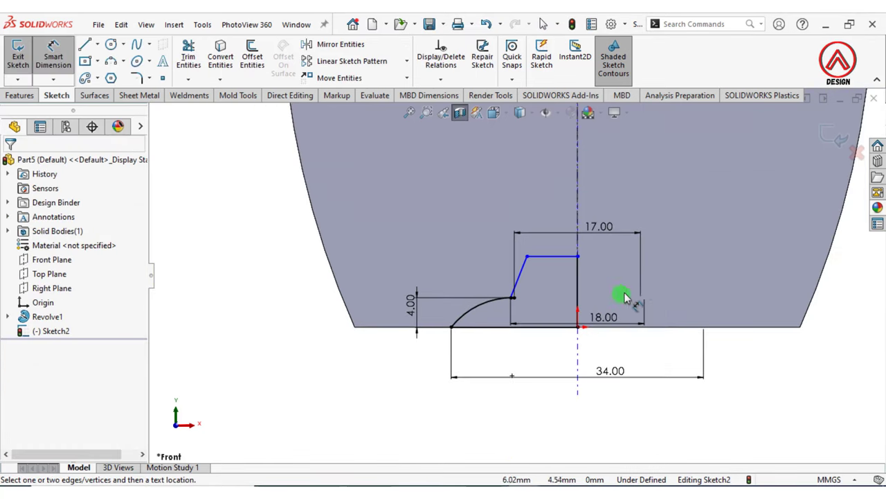
Change the profile's 17 mm width dimension to 28 mm
scroll(517, 297, "down", 3)
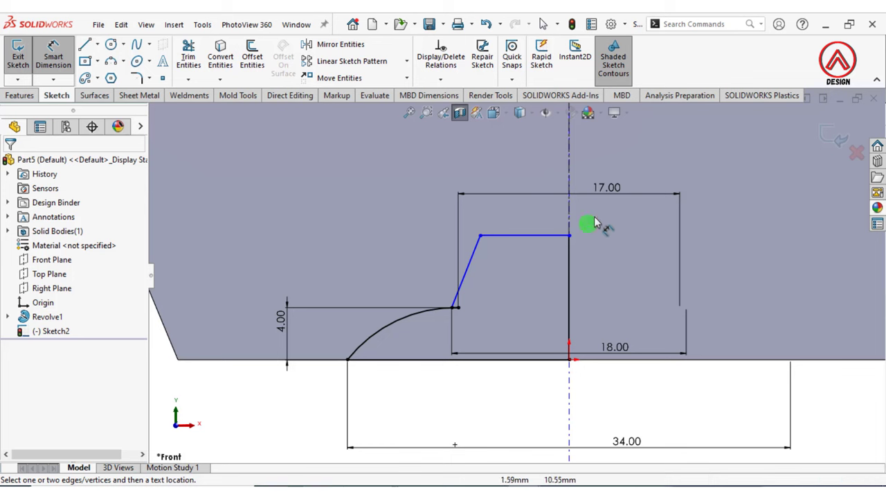
left_click(608, 191)
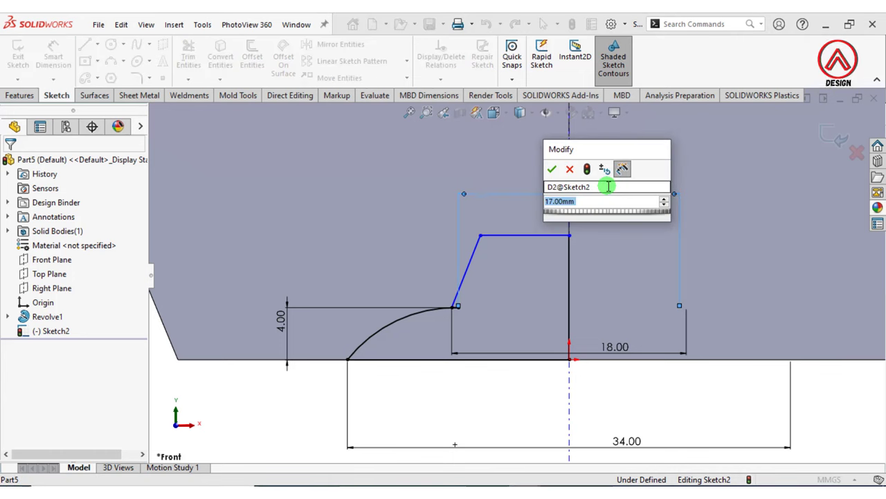
type("28")
key("Return")
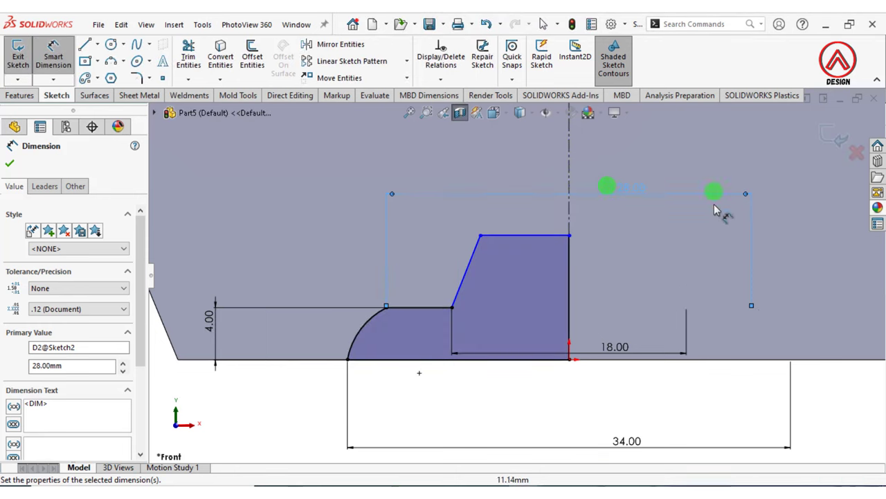
left_click(589, 402)
Dimension the top line 7 mm above the bottom line
scroll(514, 254, "up", 3)
scroll(514, 254, "down", 3)
left_click(516, 253)
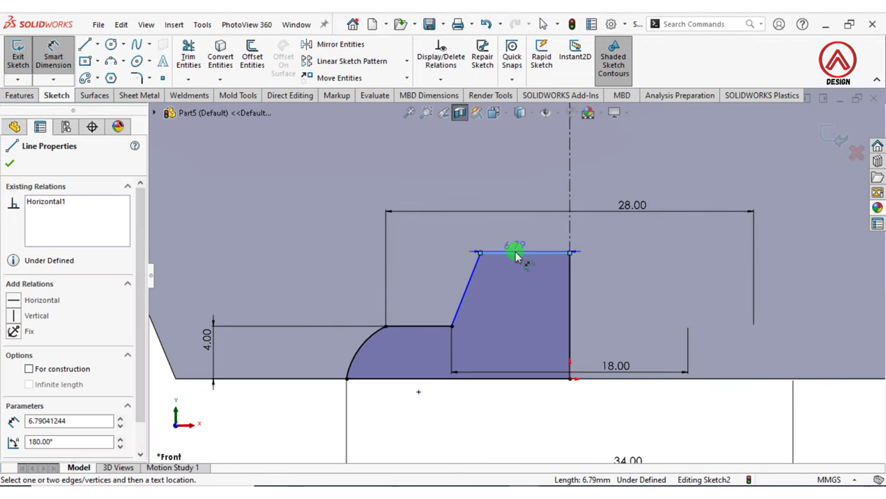
left_click(420, 377)
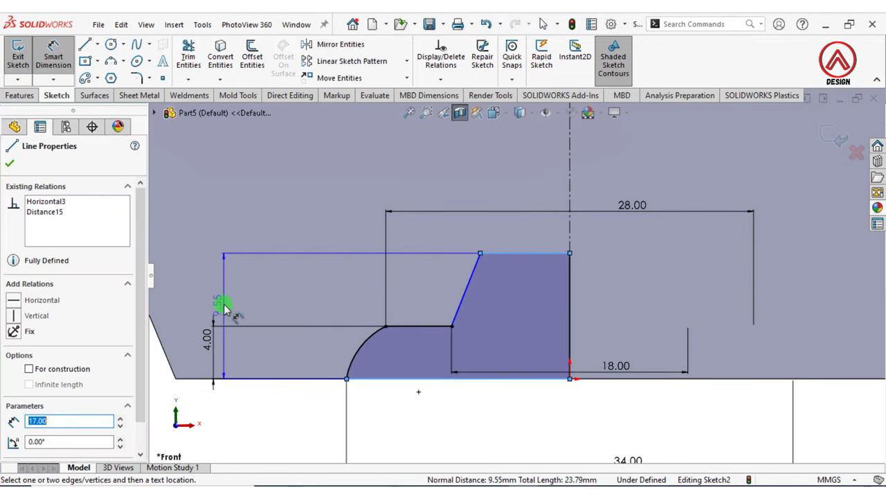
left_click(184, 313)
type("7")
key("Return")
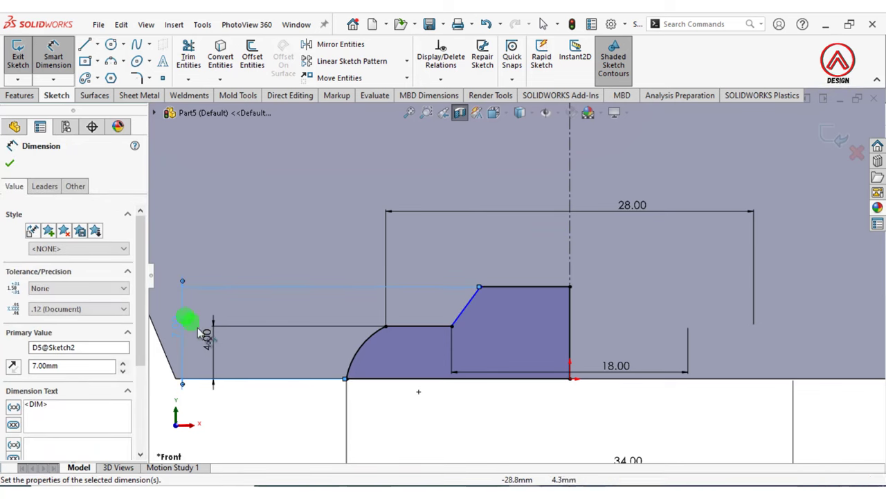
left_click(252, 414)
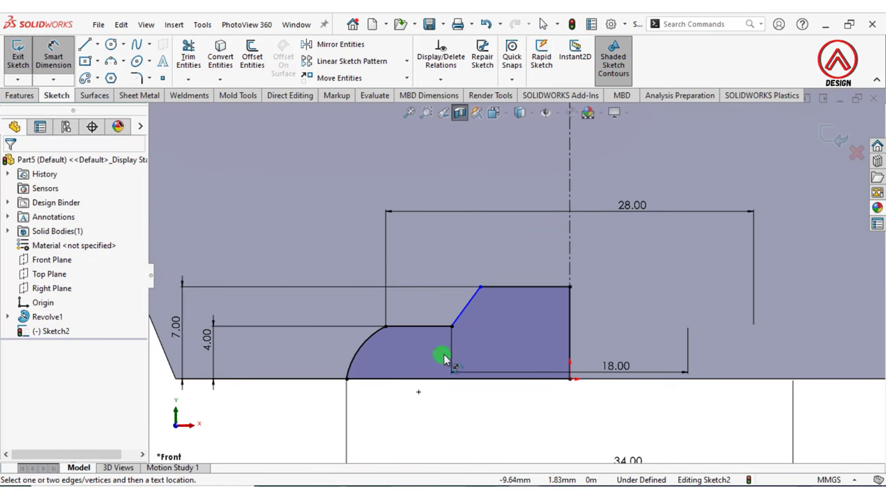
Set the slanted line at 15° from the vertical edge
left_click(464, 310)
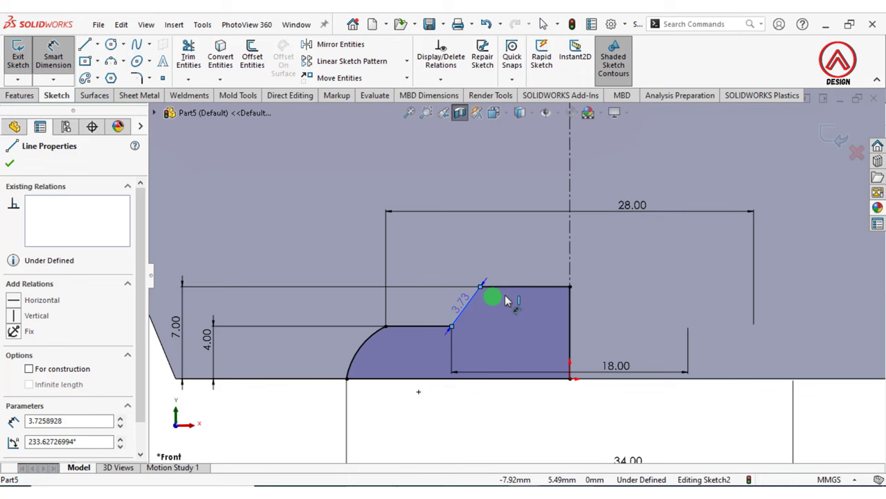
left_click(569, 299)
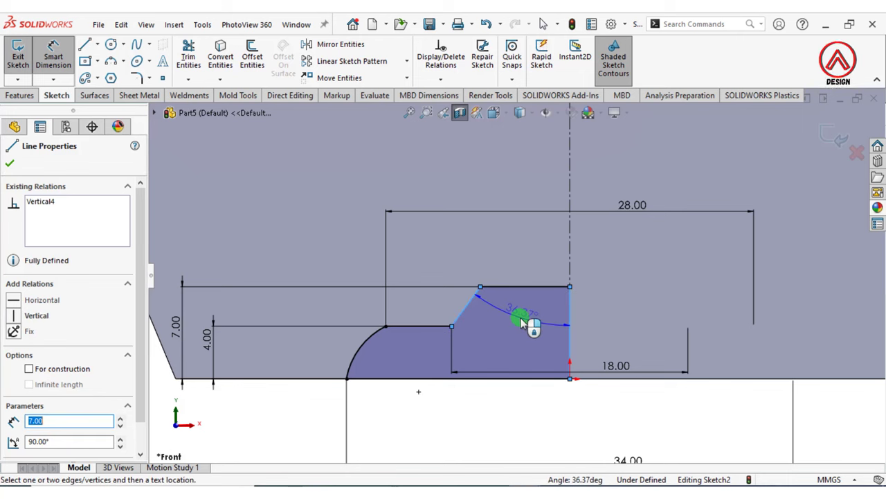
left_click(541, 270)
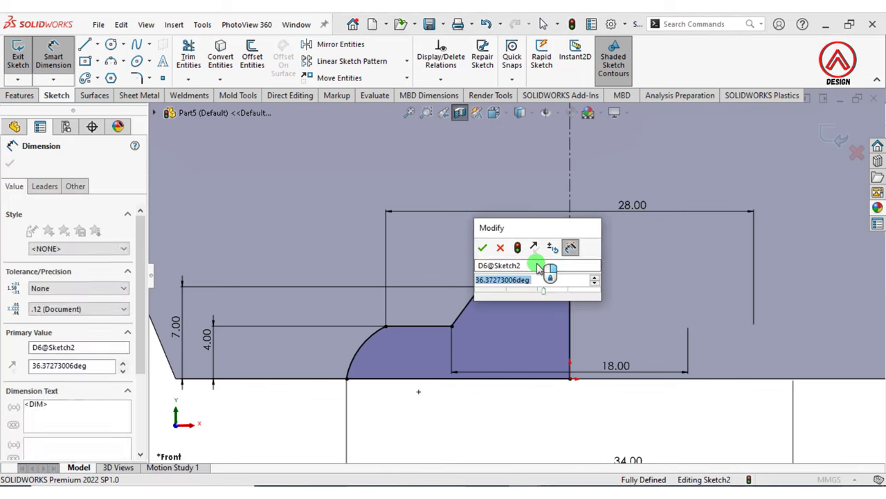
type("15")
key("Return")
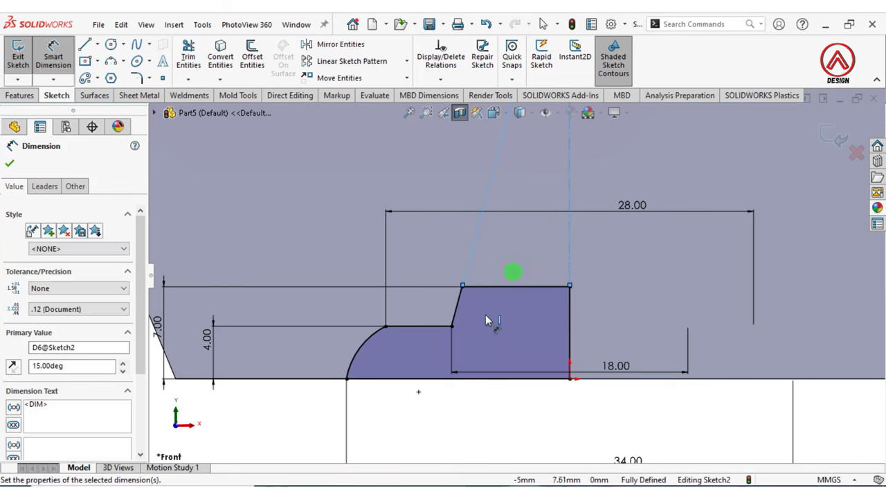
left_click(486, 413)
scroll(520, 311, "up", 2)
scroll(520, 313, "down", 2)
scroll(520, 315, "down", 2)
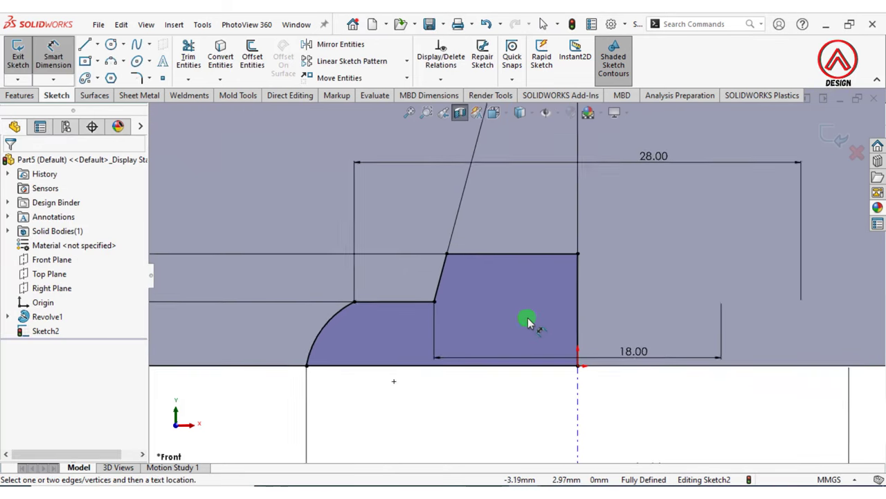
scroll(523, 318, "down", 1)
Fillet both S-curve corners of the slanted line at 2 mm
left_click(137, 78)
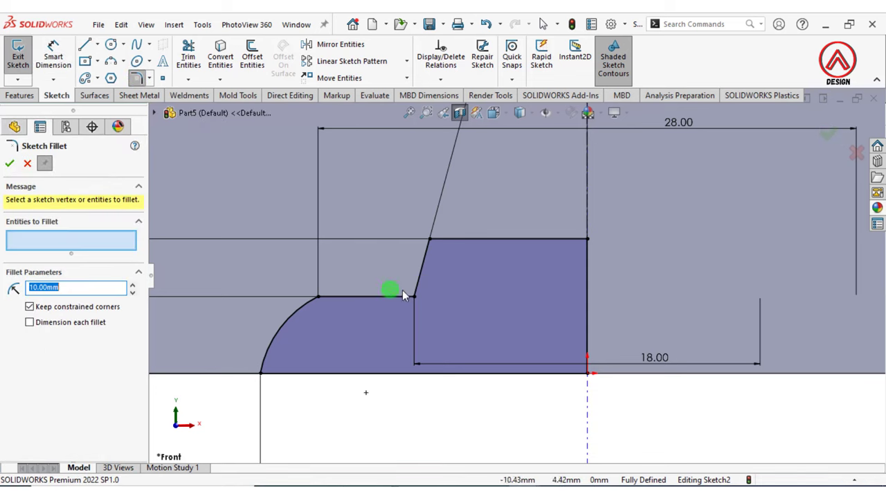
scroll(477, 284, "up", 2)
scroll(471, 263, "down", 2)
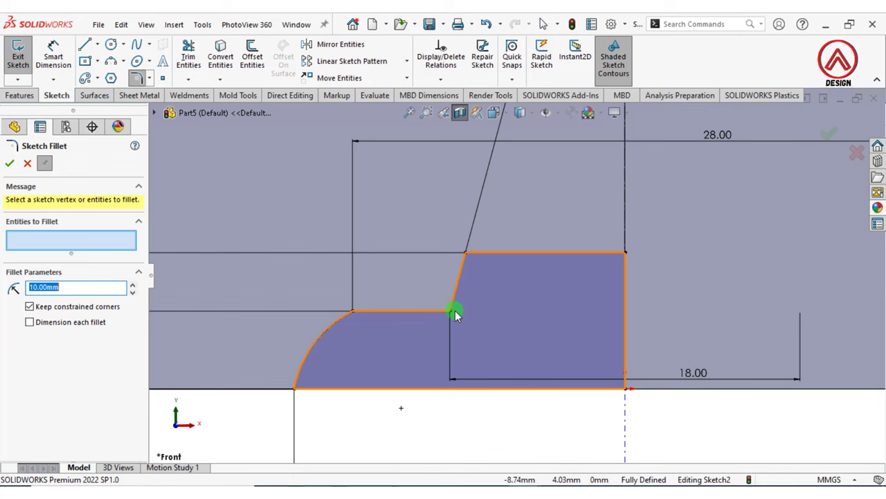
type("2")
left_click(480, 253)
left_click(464, 291)
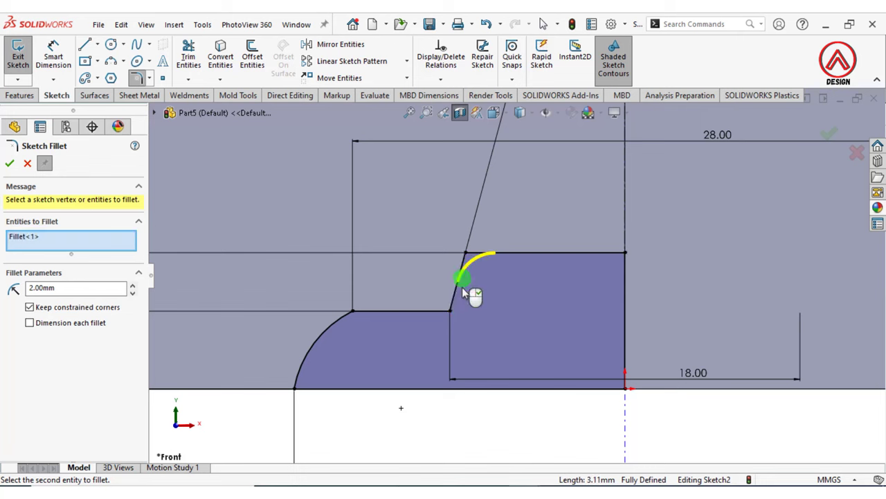
left_click(454, 299)
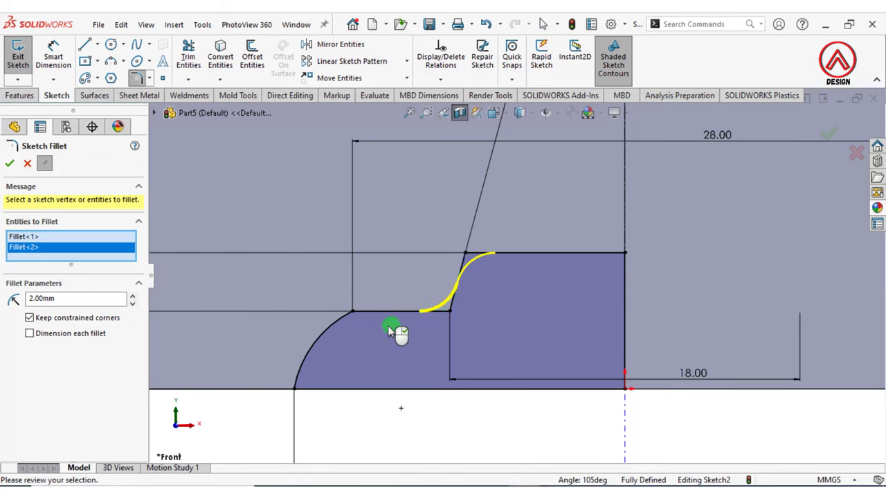
left_click(9, 163)
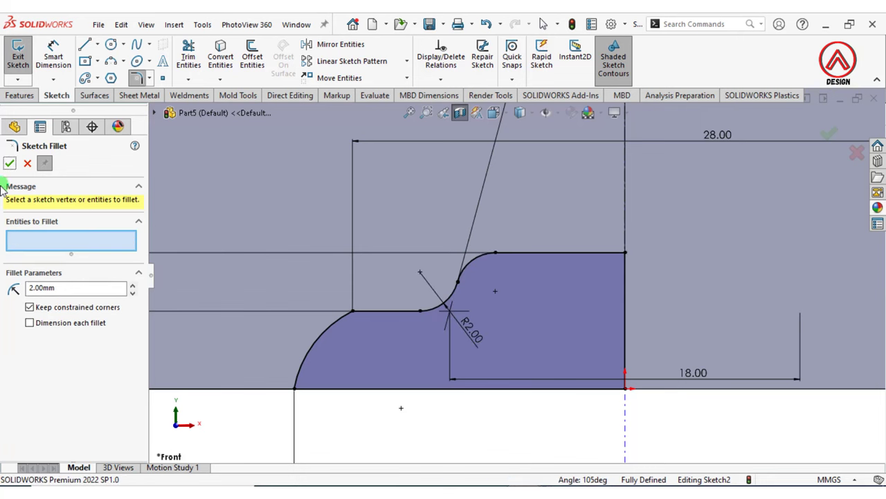
left_click(9, 167)
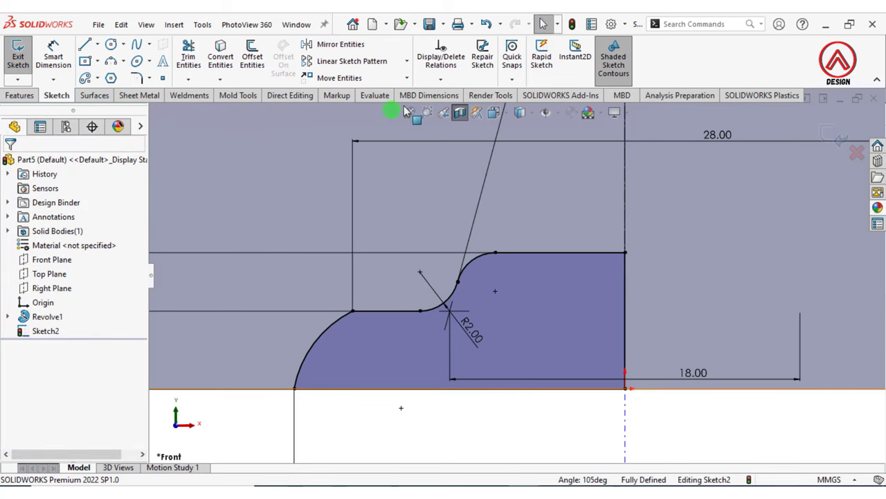
Fillet the corner where the arc meets the flat at 3 mm
left_click(138, 78)
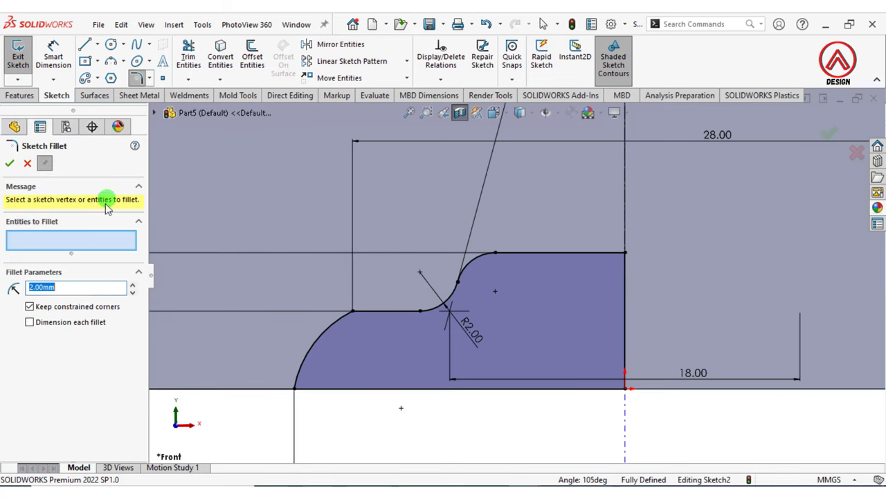
left_click(341, 323)
left_click(9, 164)
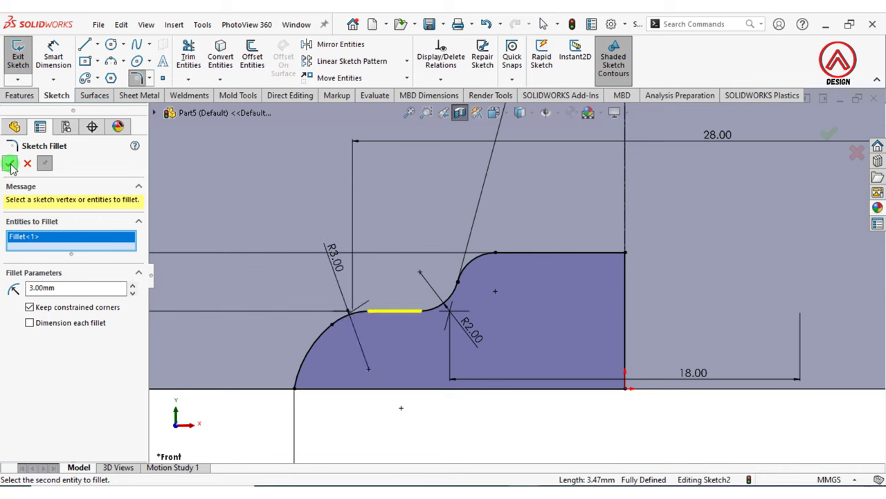
left_click(10, 164)
Revolve-cut the profile 360° around Line1 into the bottle's base
left_click(19, 95)
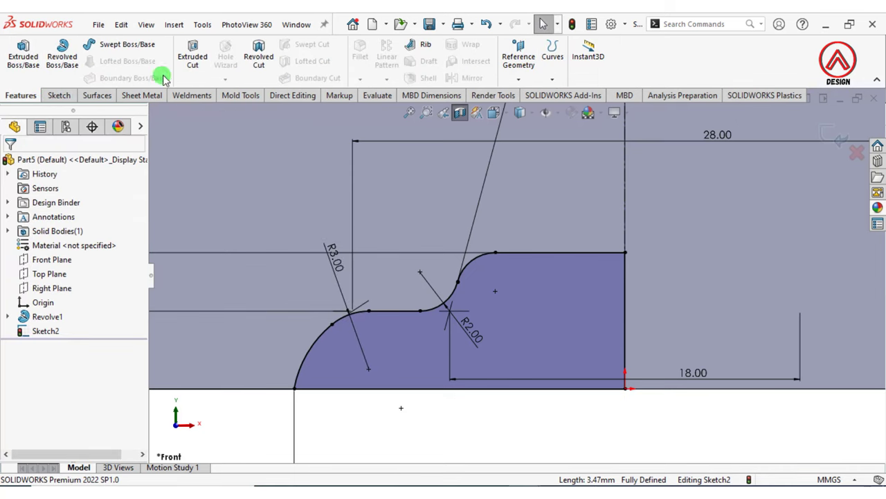
left_click(265, 61)
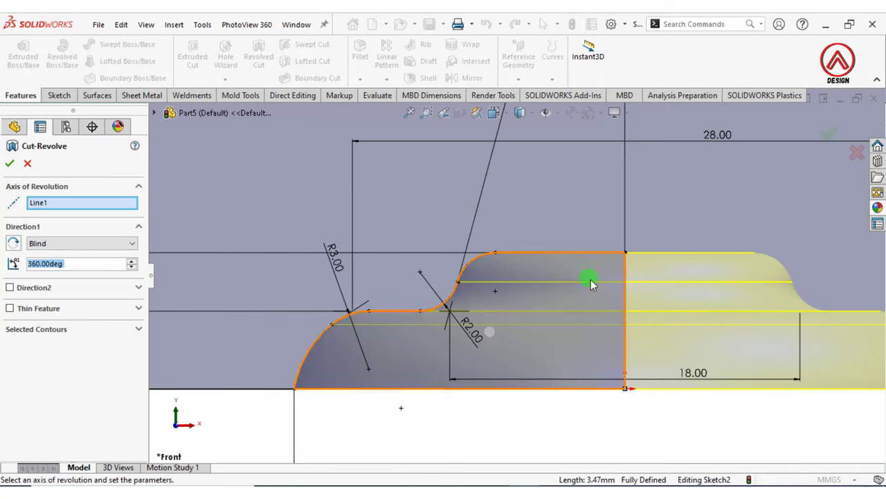
left_click(9, 164)
Orbit to the bottle's bottom face and view it Normal To
scroll(512, 385, "up", 3)
scroll(554, 347, "up", 3)
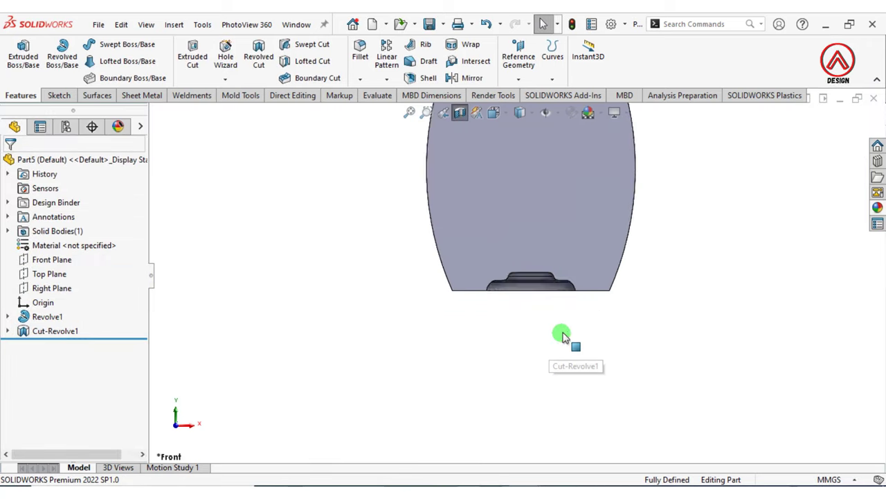
scroll(564, 291, "up", 2)
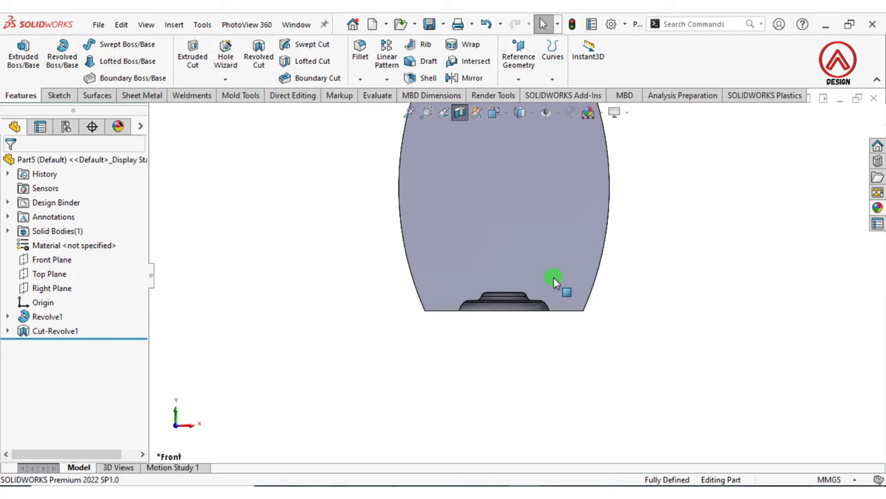
scroll(554, 277, "up", 2)
middle_click_drag(528, 211, 471, 115)
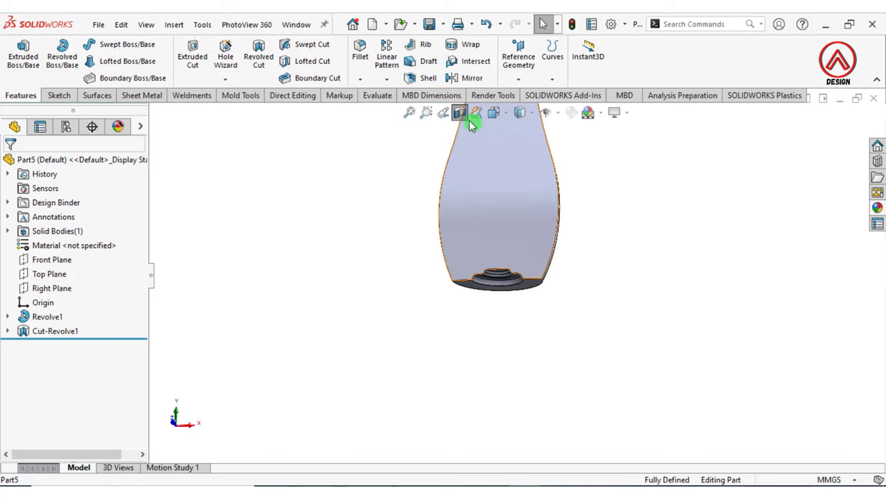
middle_click_drag(489, 166, 532, 239)
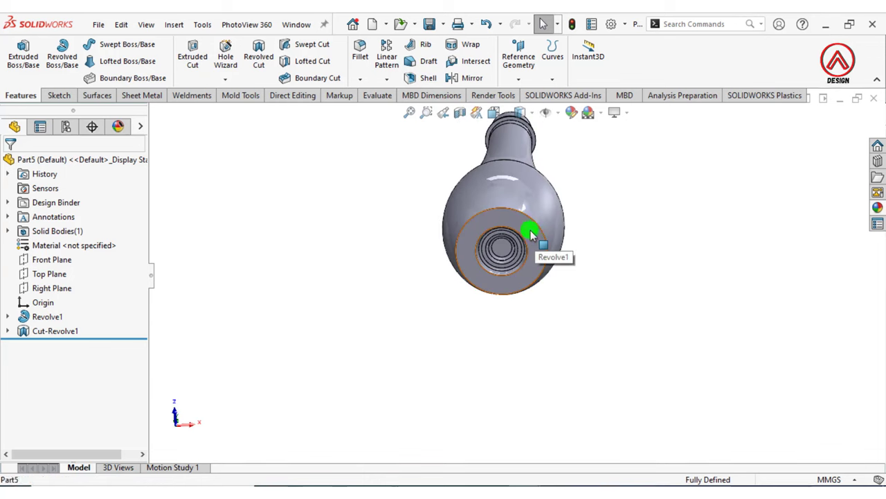
left_click(531, 239)
left_click(646, 191)
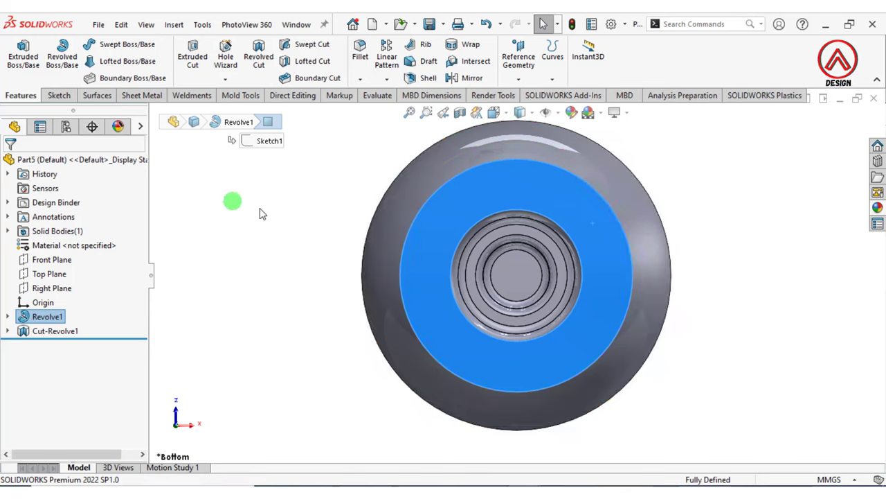
Fit the bottom view and start a new sketch on the bottom face
left_click(496, 115)
left_click(475, 253)
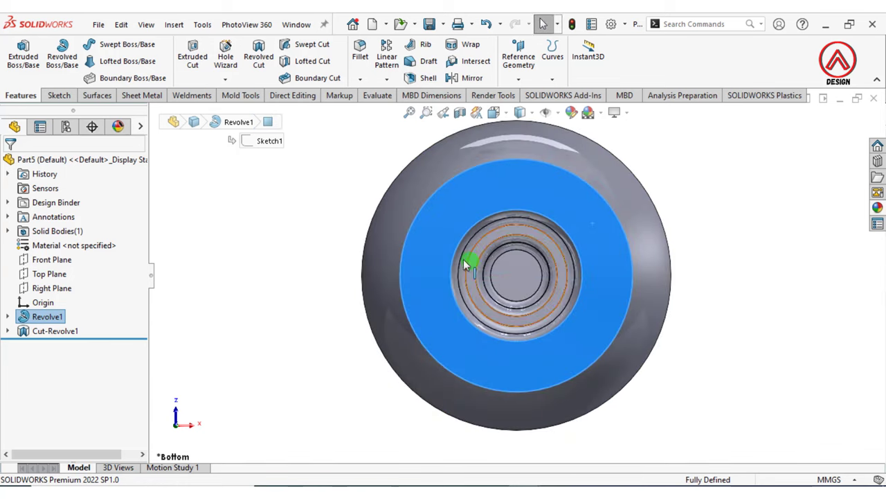
left_click(292, 195)
left_click(459, 231)
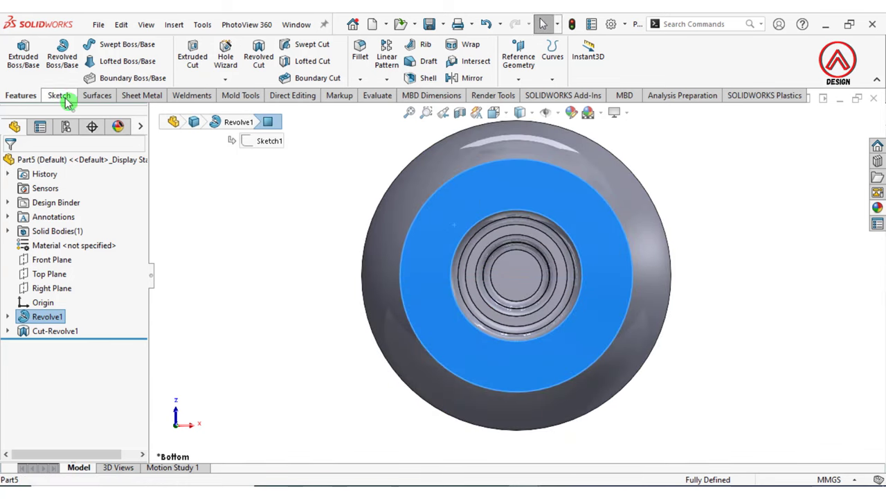
left_click(58, 95)
left_click(18, 56)
Draw a vertical centerline from the origin down to the bottom edge
left_click(97, 44)
left_click(104, 75)
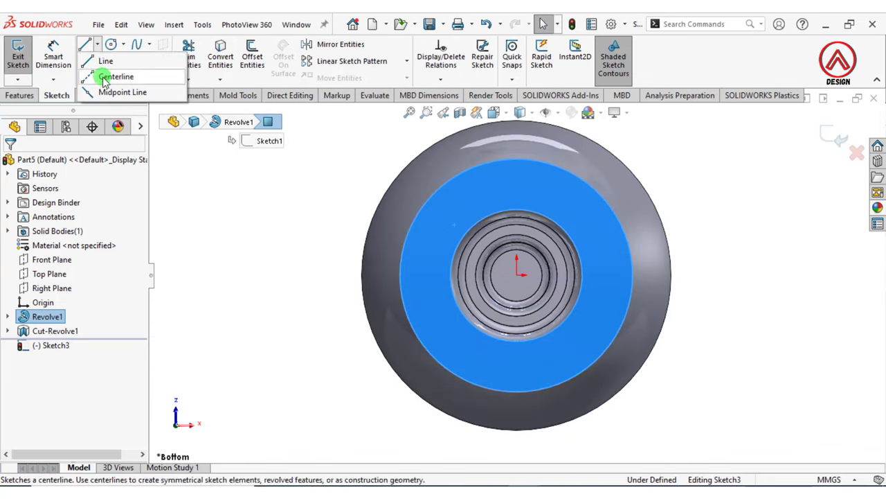
left_click(592, 266)
left_click(97, 43)
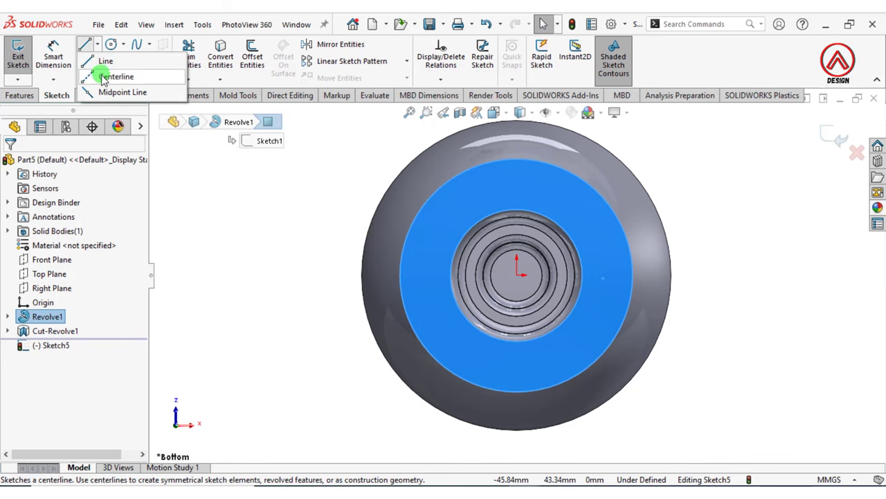
left_click(104, 75)
left_click(517, 275)
left_click(516, 420)
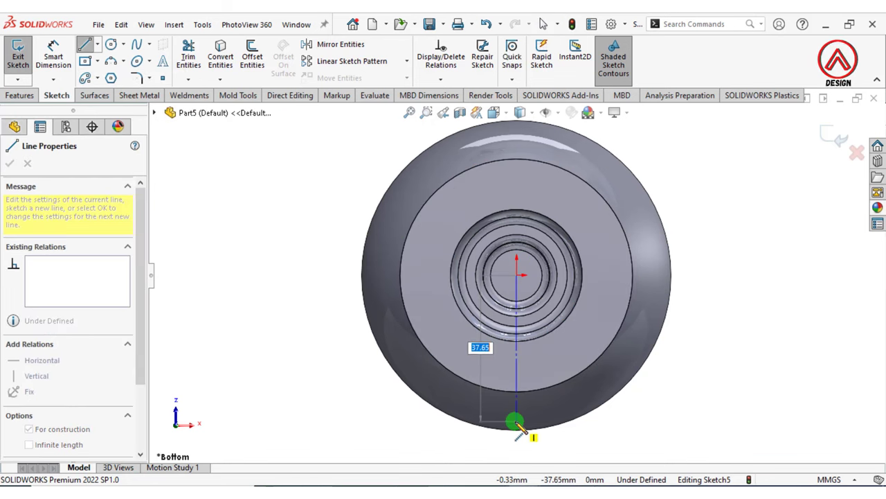
key("Escape")
Draw a second centerline from the origin diagonally toward the lower left
left_click(97, 44)
left_click(100, 76)
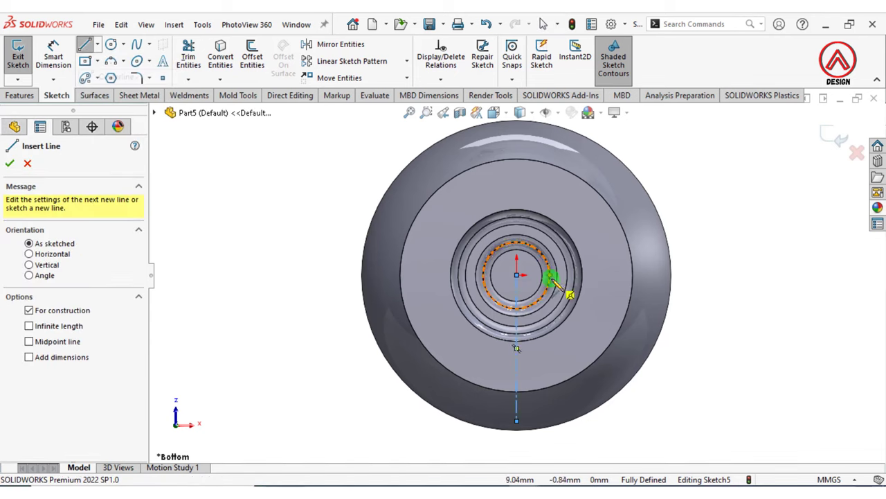
left_click(516, 275)
left_click(395, 355)
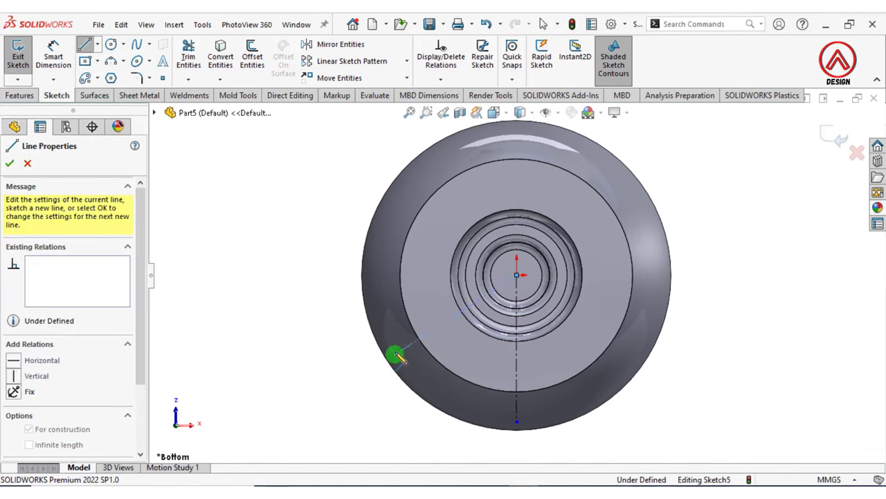
key("Escape")
Dimension the angle between the two centerlines to 60°
left_click(516, 353)
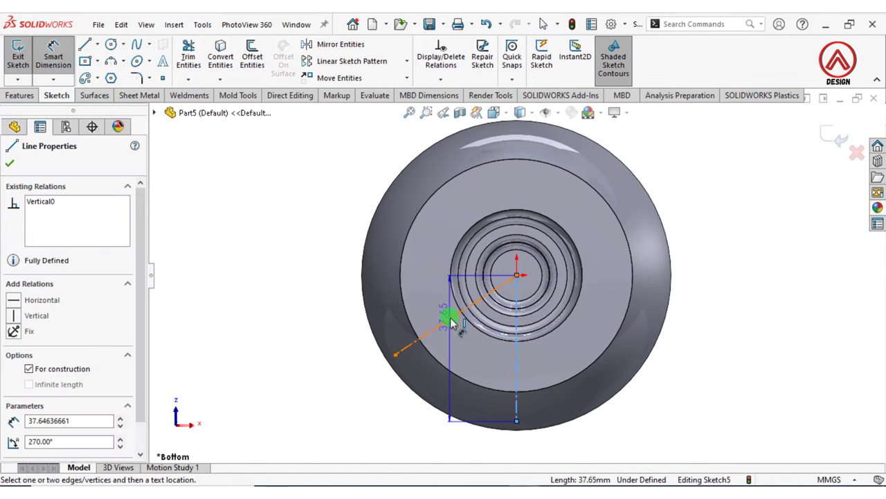
left_click(451, 317)
left_click(476, 369)
type("6")
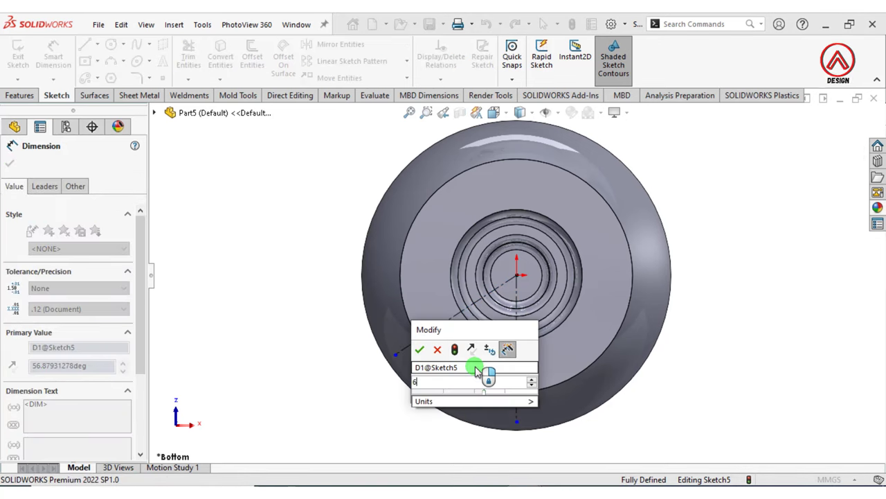
type("0")
key("Return")
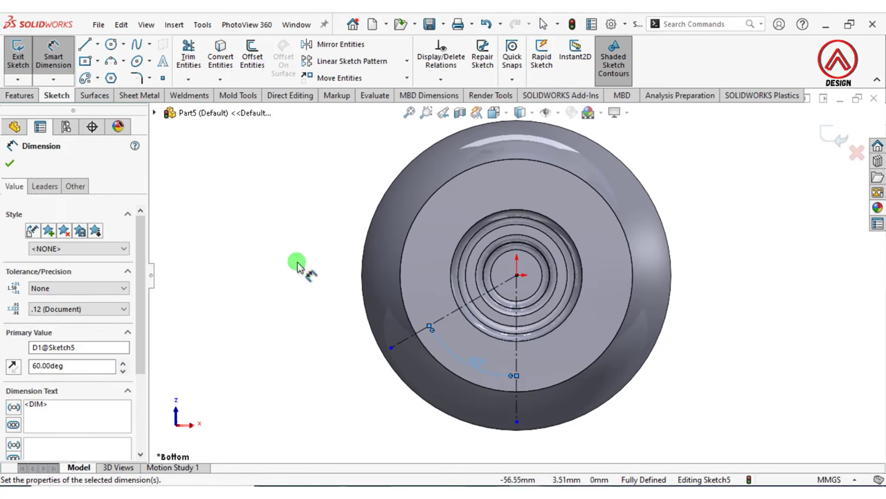
left_click(297, 242)
left_click(253, 57)
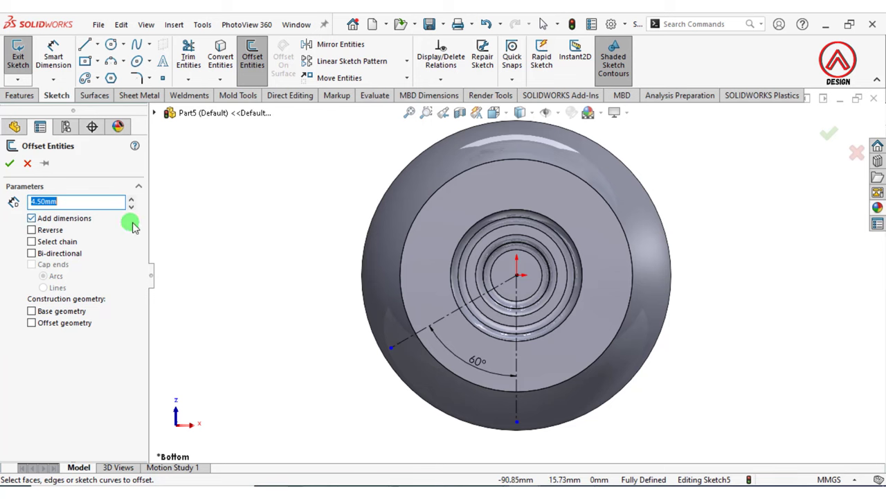
Offset the vertical centerline 4.50 mm and the 60° centerline on the flipped side
left_click(515, 359)
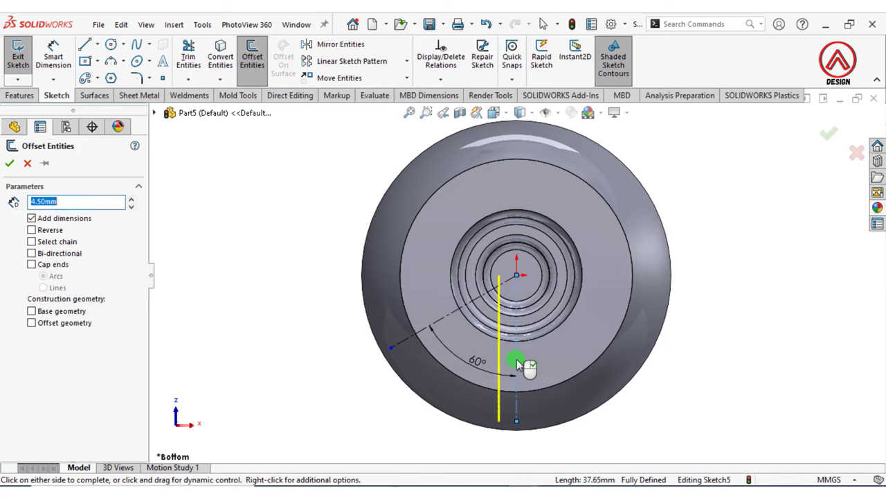
left_click(10, 164)
left_click(252, 57)
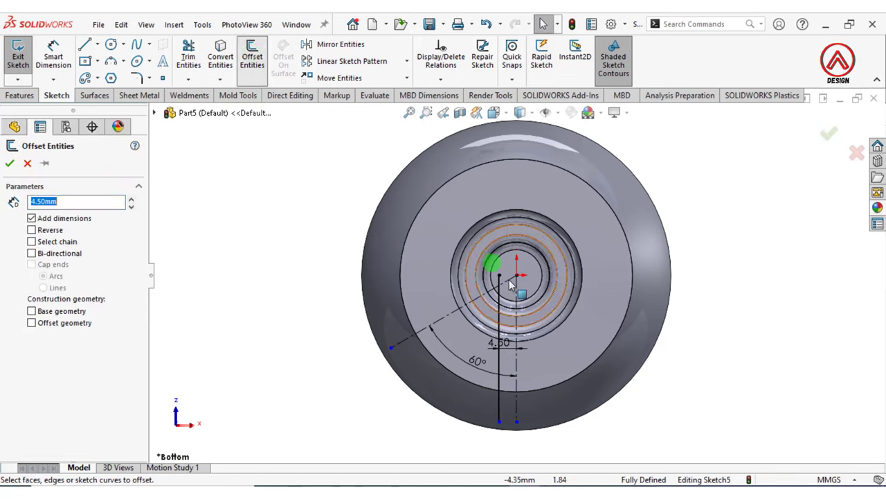
left_click(476, 297)
left_click(32, 230)
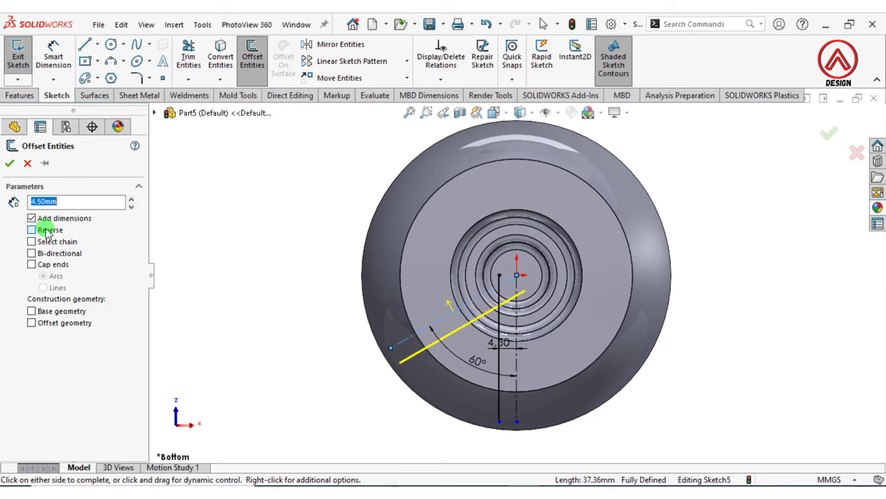
left_click(10, 164)
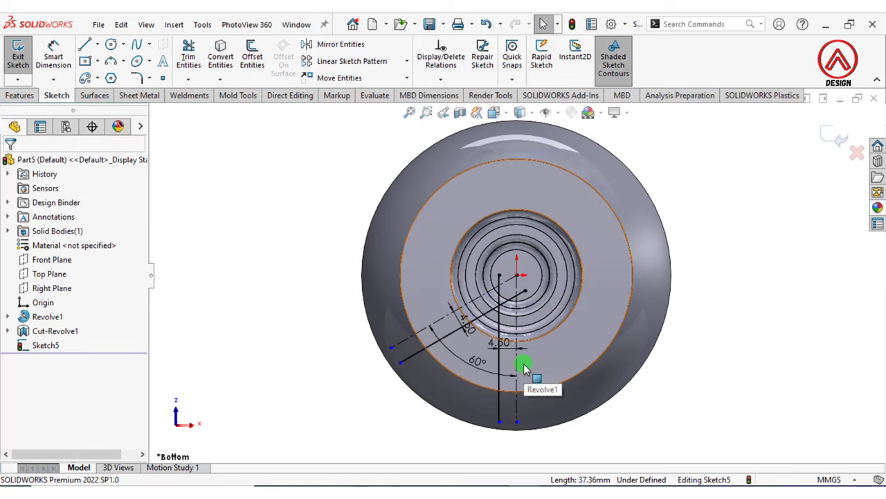
Draw a circle centred on the origin and dimension it to Ø80 mm
left_click(111, 45)
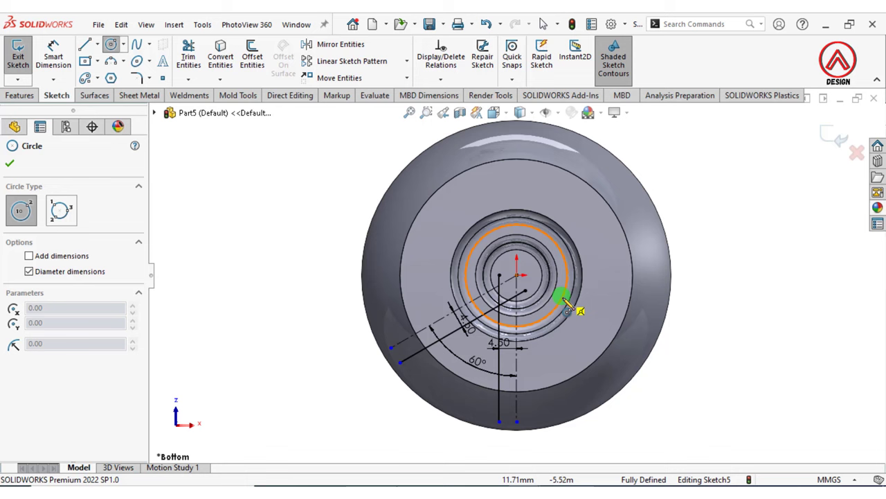
left_click(517, 274)
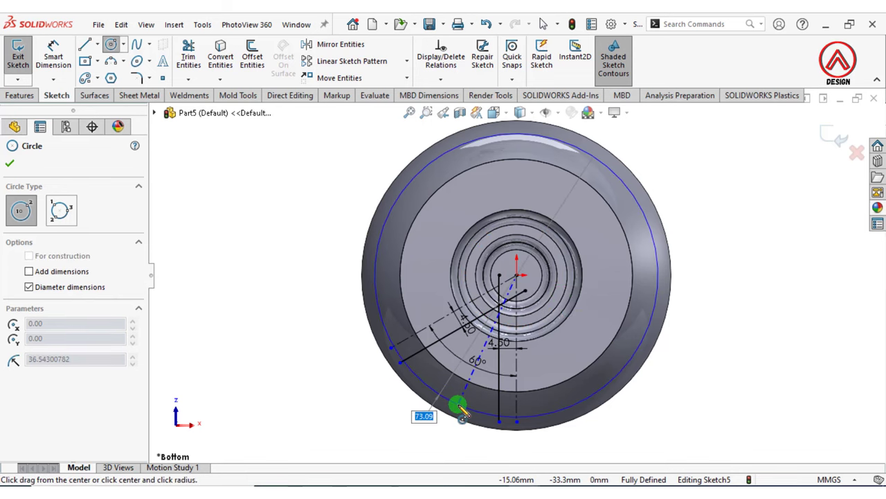
left_click(460, 410)
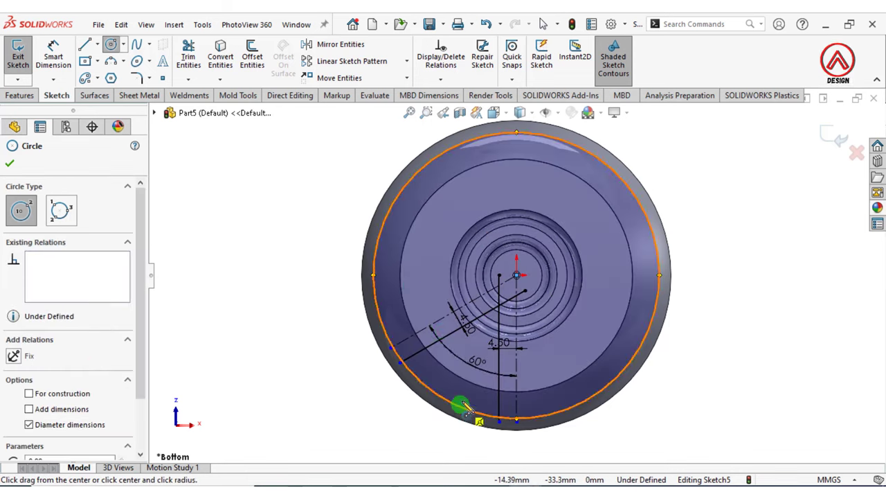
left_click(68, 64)
left_click(435, 391)
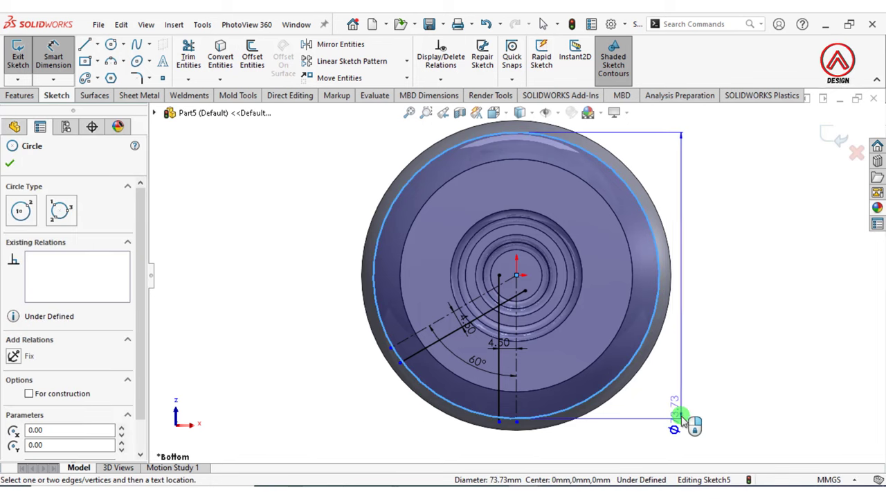
left_click(717, 436)
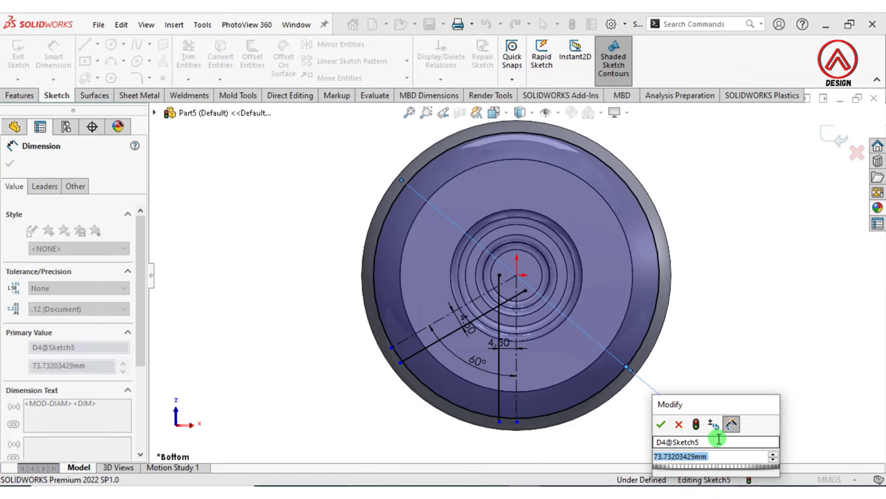
type("80")
key("Return")
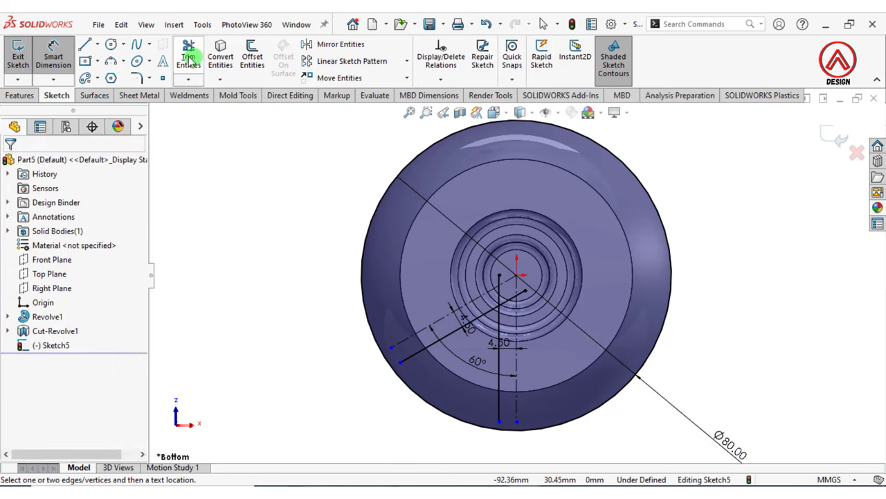
left_click(113, 45)
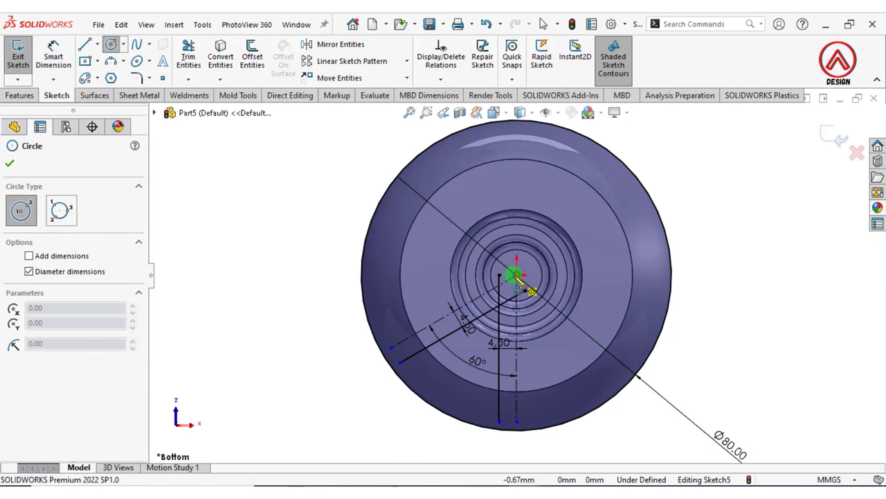
Draw a small circle and drag its centre onto the sketch origin
left_click(516, 277)
scroll(567, 319, "down", 2)
scroll(533, 325, "down", 2)
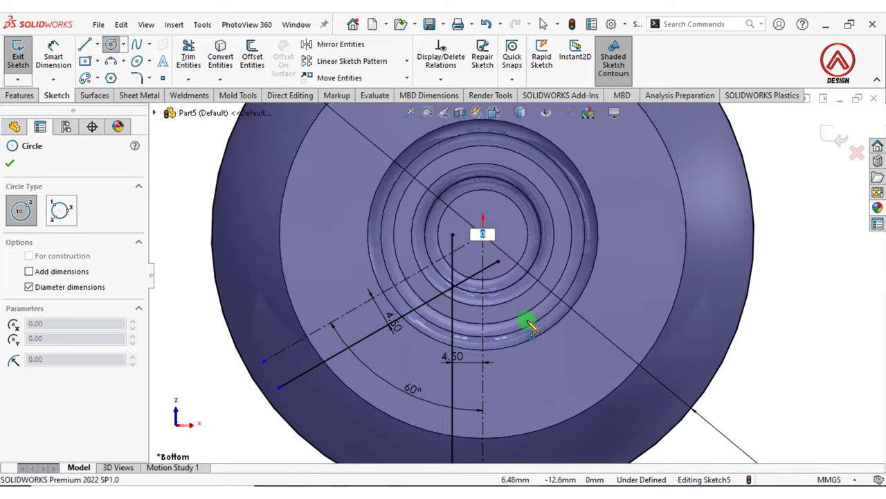
left_click(564, 343)
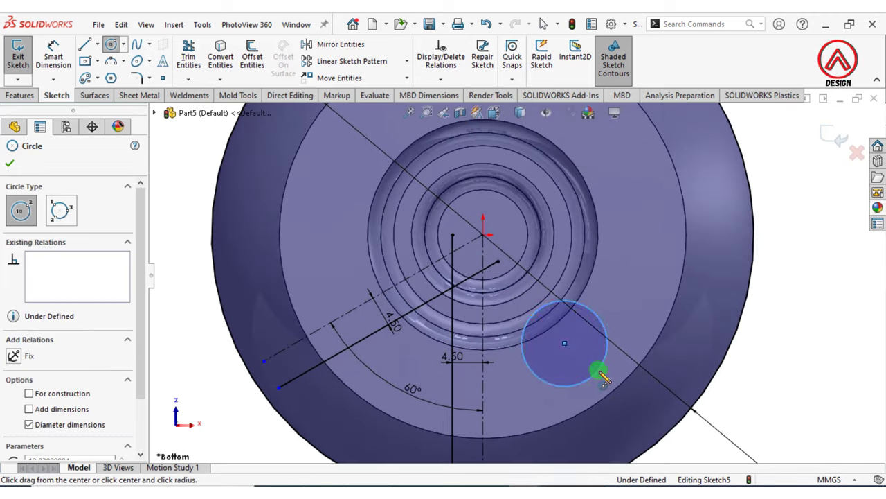
left_click(603, 377)
key("Escape")
left_click(565, 342)
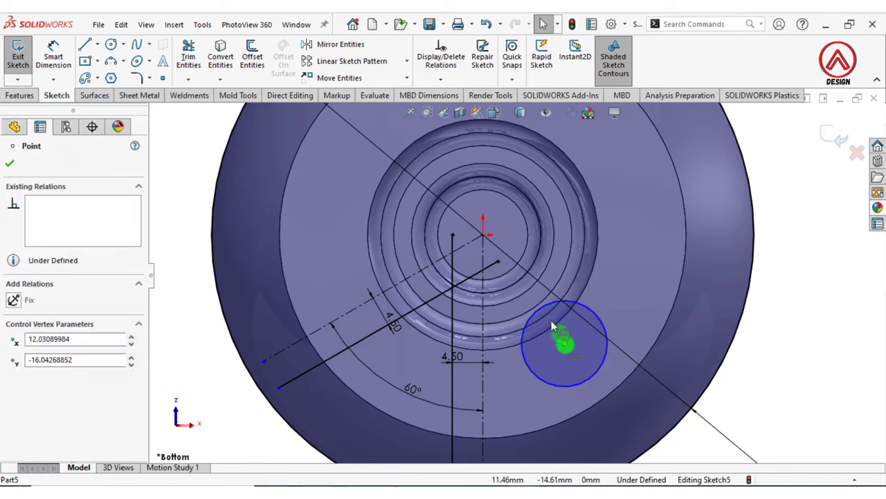
left_click_drag(552, 325, 483, 235)
left_click(556, 263)
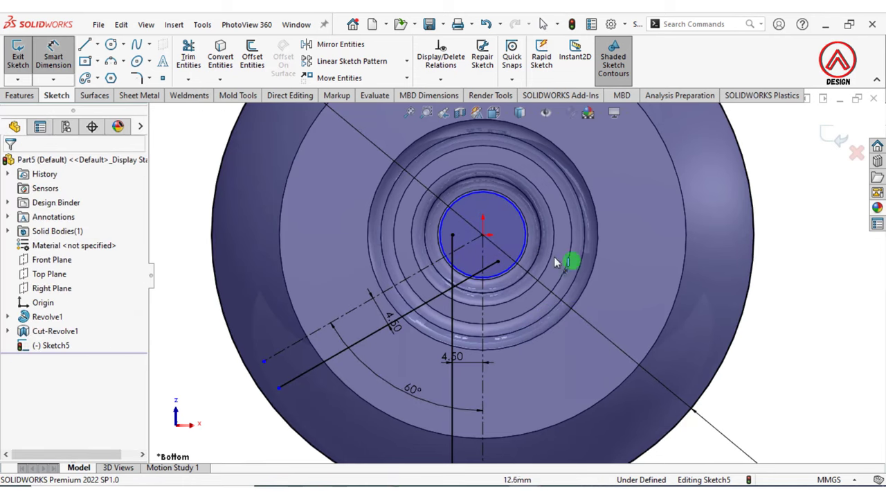
Dimension the small centre circle to Ø24 mm
left_click(524, 243)
left_click(654, 325)
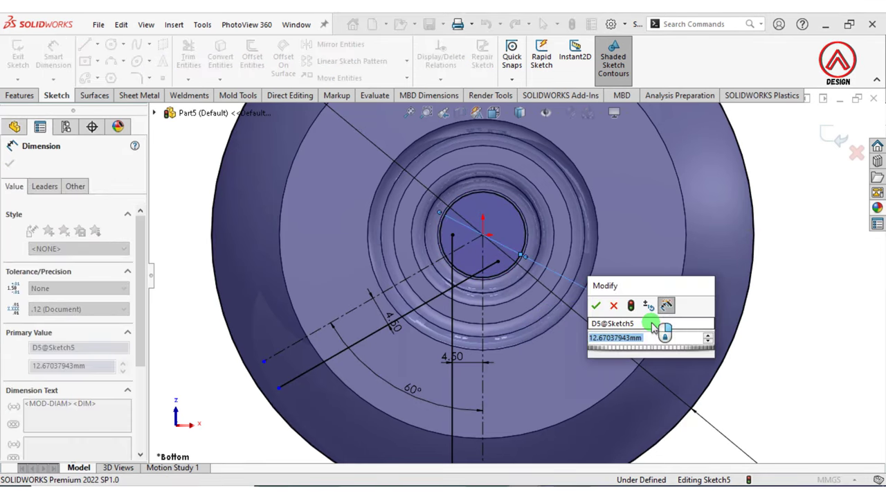
type("24")
key("Return")
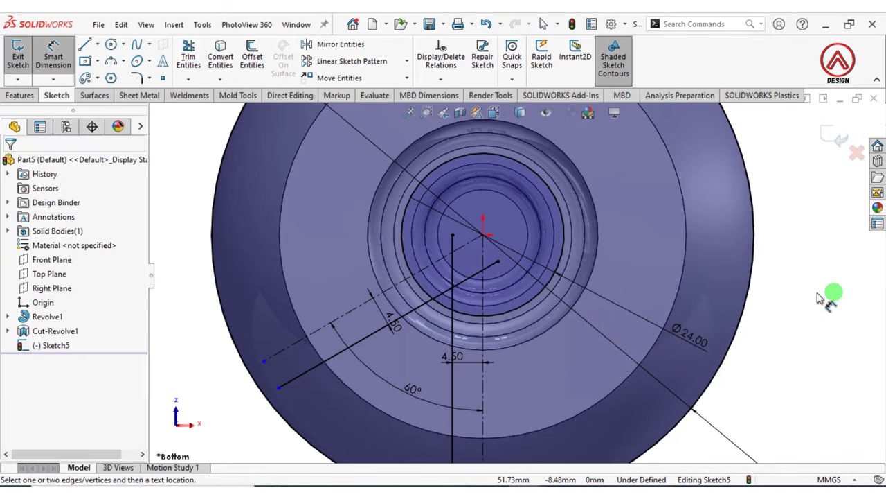
scroll(485, 325, "up", 5)
scroll(408, 336, "down", 2)
key("Escape")
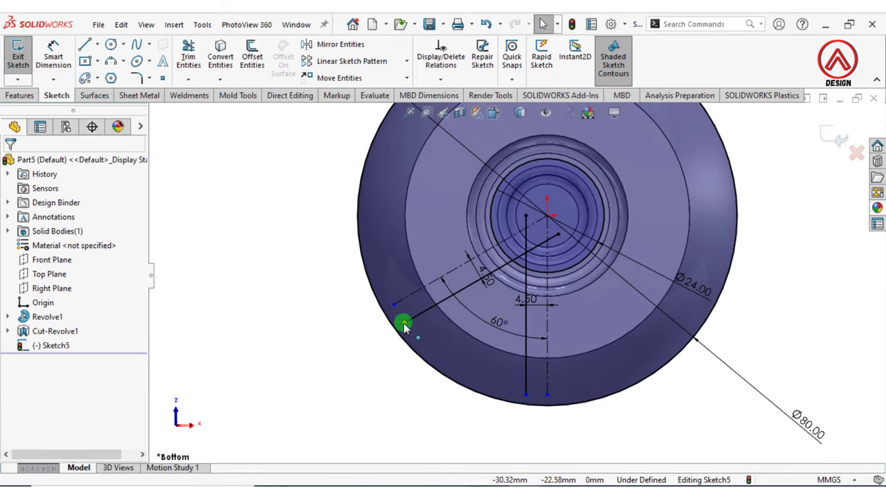
Snap the angled line's end point onto the outer Ø80 circle
left_click_drag(405, 327, 389, 336)
left_click(399, 336)
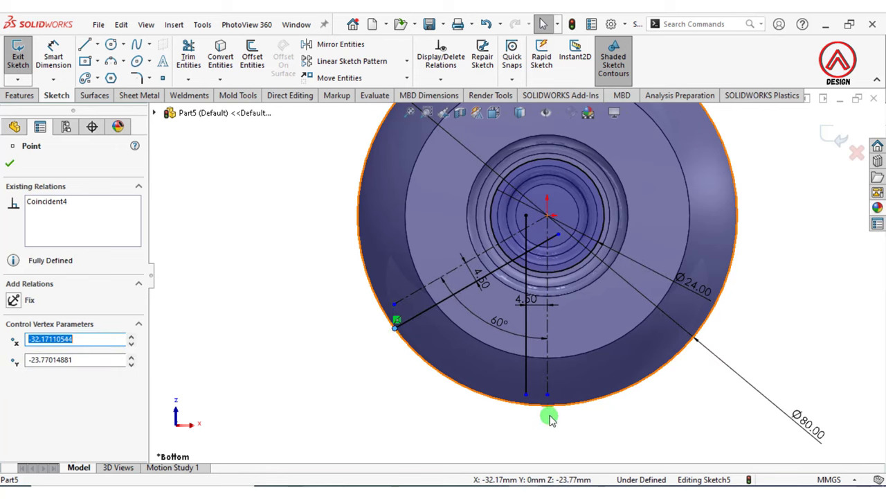
key("Escape")
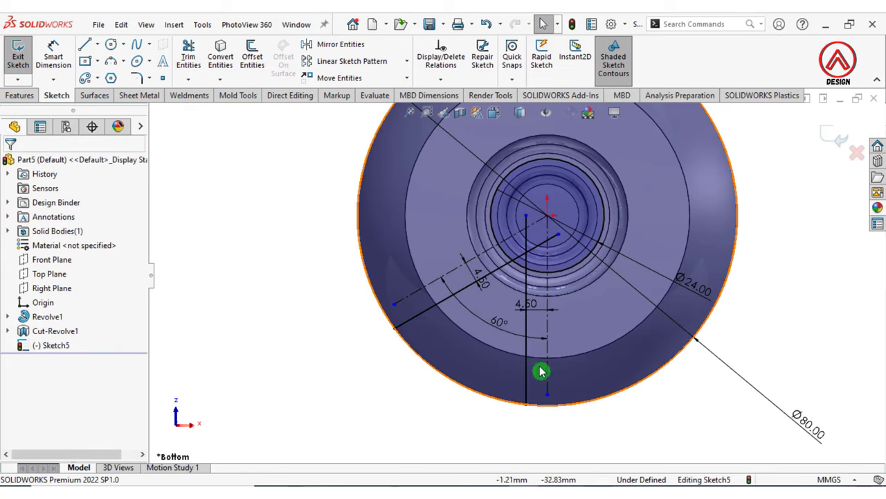
left_click(20, 96)
Start a Boss-Extrude, clear the selected contours and reselect the outer ring region
left_click(23, 55)
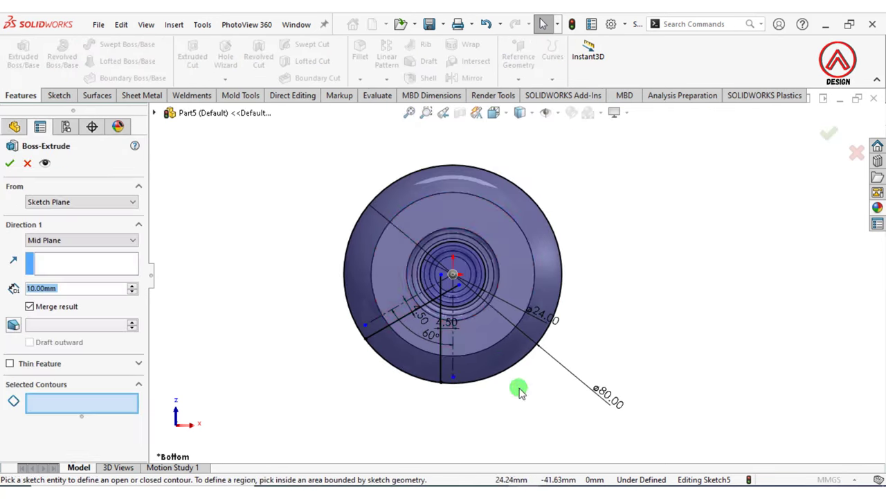
left_click(419, 362)
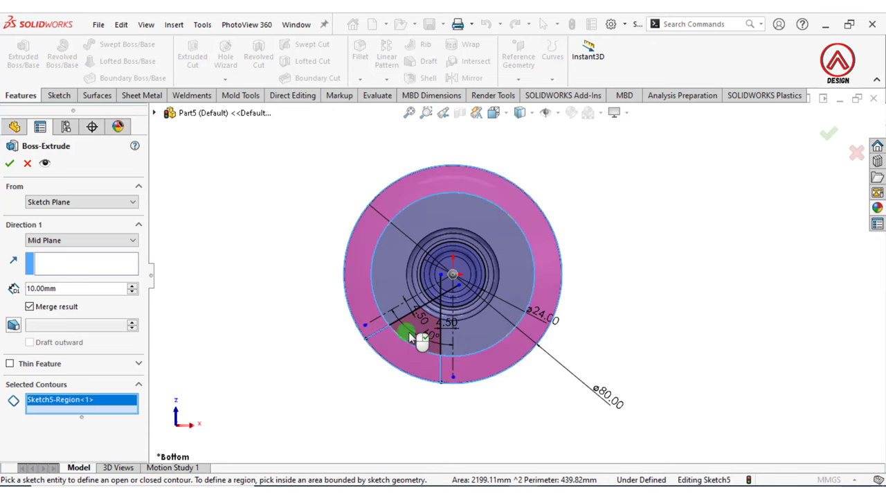
left_click(414, 341)
middle_click_drag(415, 343, 472, 385)
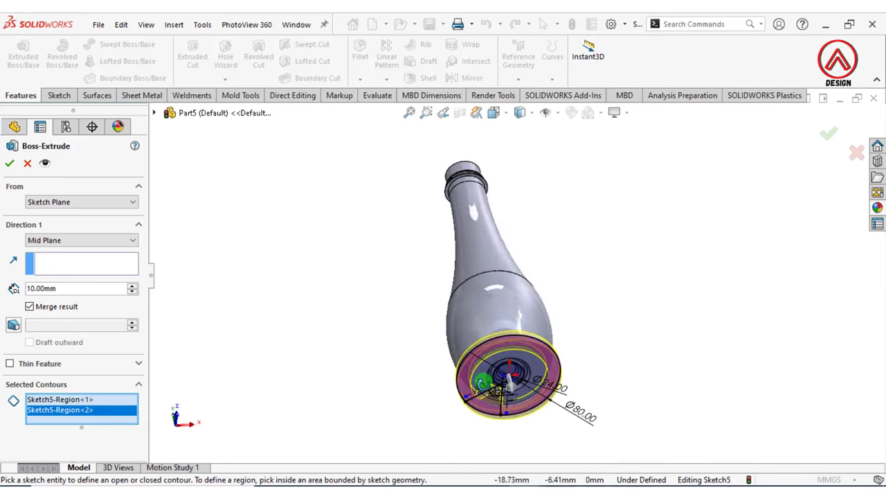
right_click(84, 408)
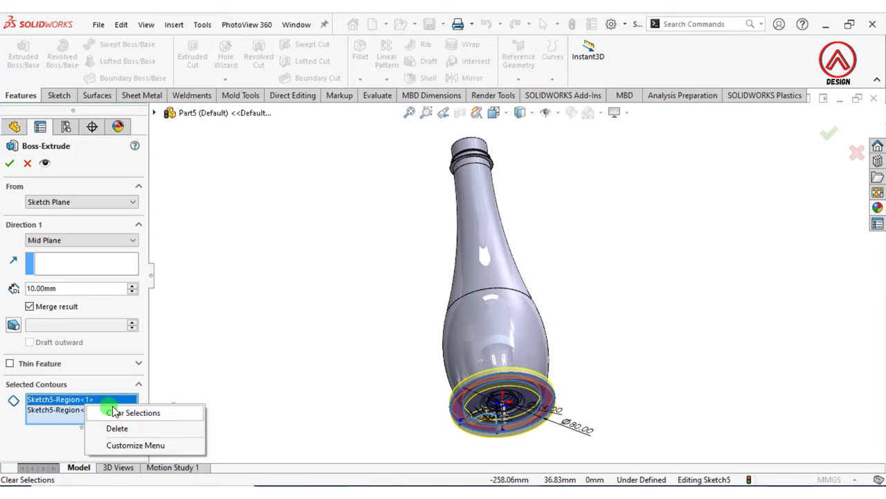
left_click(149, 412)
scroll(484, 410, "down", 5)
left_click(509, 375)
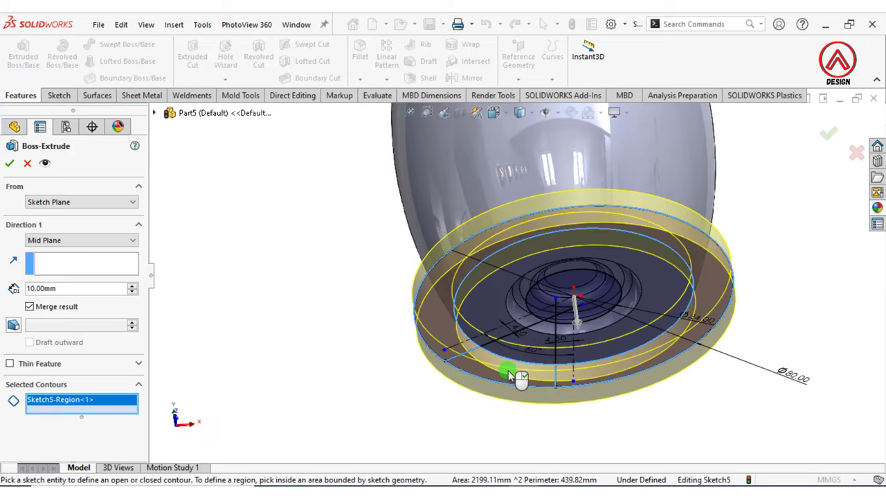
Return to the Bottom view and cancel the Boss-Extrude
mouse_move(491, 371)
middle_mouse_down()
mouse_move(526, 403)
mouse_move(469, 263)
mouse_move(471, 293)
mouse_move(490, 310)
mouse_move(545, 431)
middle_mouse_up()
scroll(553, 424, "down", 3)
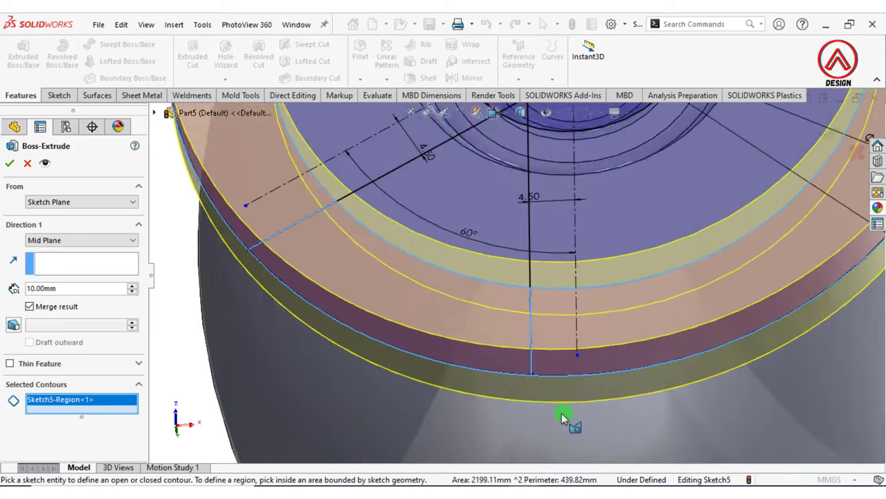
scroll(554, 401, "down", 2)
middle_click_drag(548, 388, 502, 133)
left_click(493, 112)
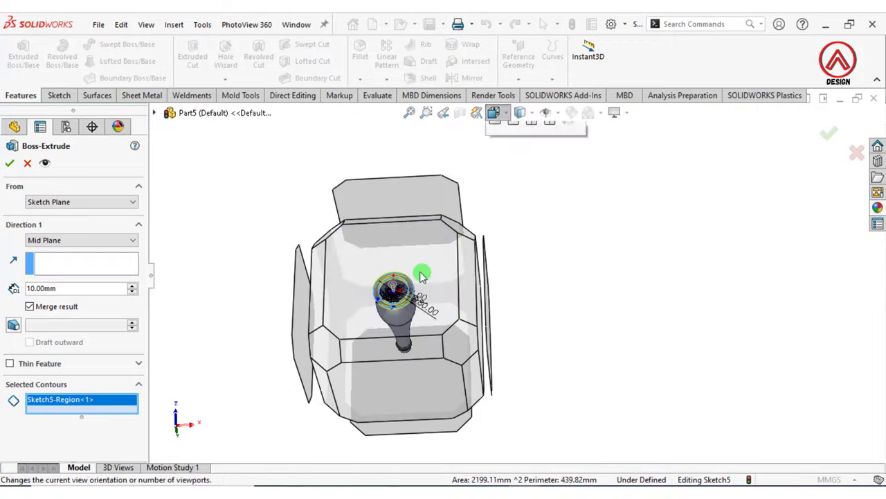
left_click(415, 253)
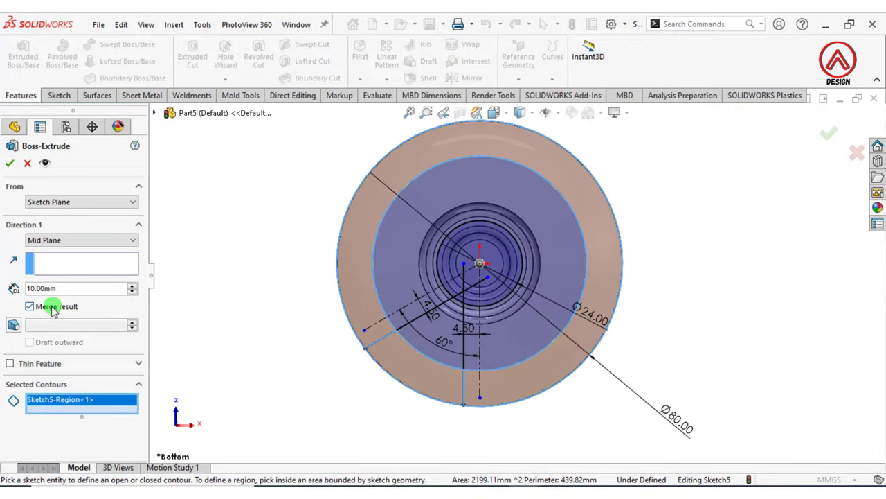
left_click(28, 163)
Zoom in on the vertical offset line's lower end at the outer circle
left_click(43, 346)
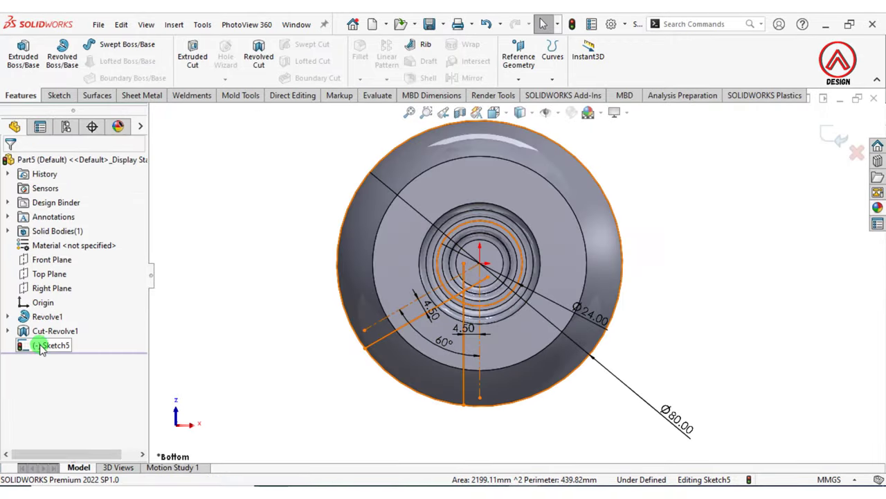
left_click(252, 357)
scroll(376, 362, "down", 2)
scroll(450, 351, "down", 2)
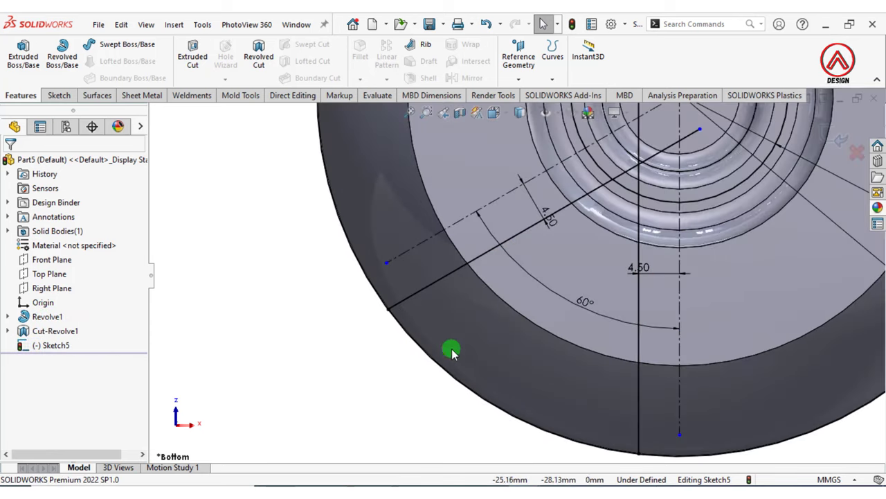
scroll(404, 317, "down", 1)
scroll(526, 334, "up", 4)
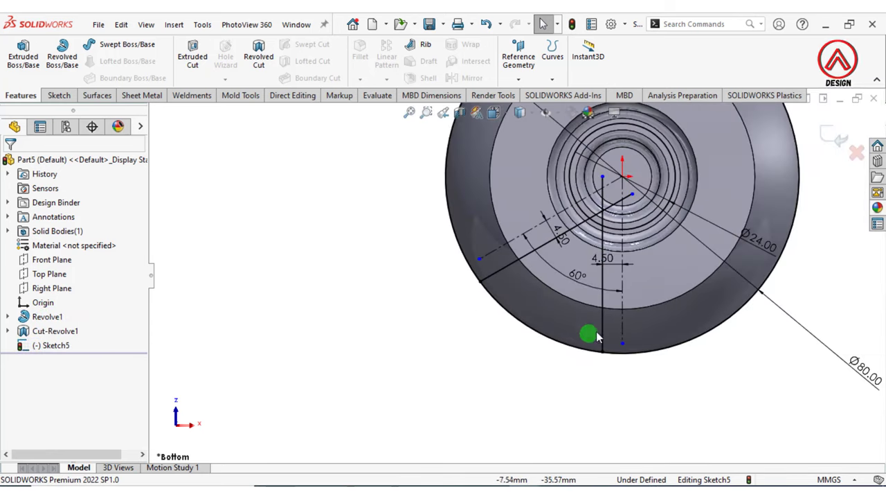
scroll(607, 347, "down", 3)
scroll(485, 291, "down", 1)
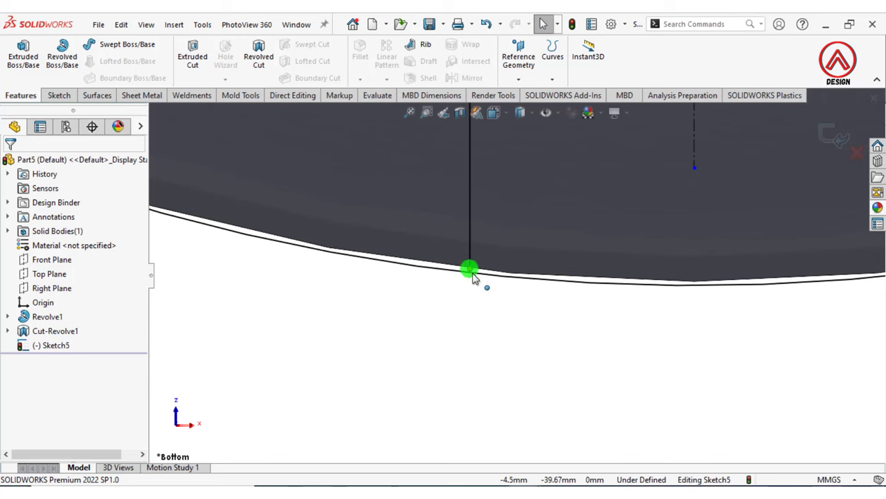
left_click(469, 268)
left_click(461, 342)
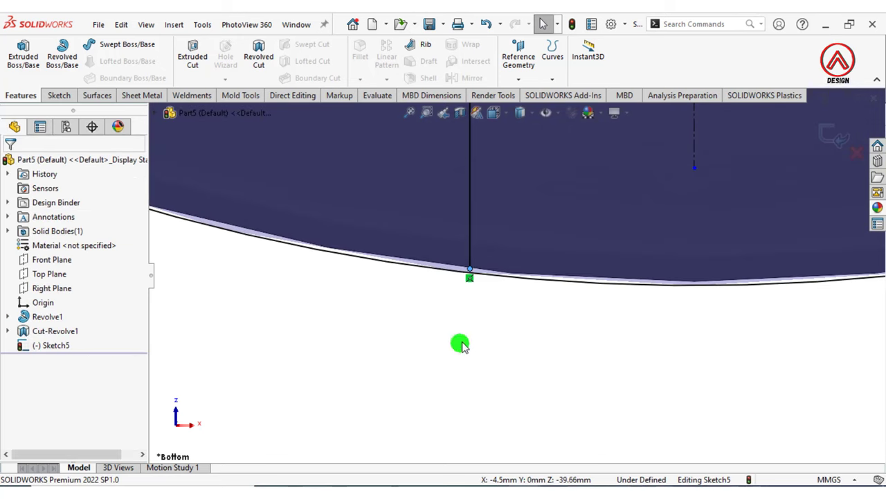
Power-trim the vertical line's stub past the outer circle, then start a new Boss-Extrude
left_click(55, 96)
left_click(188, 55)
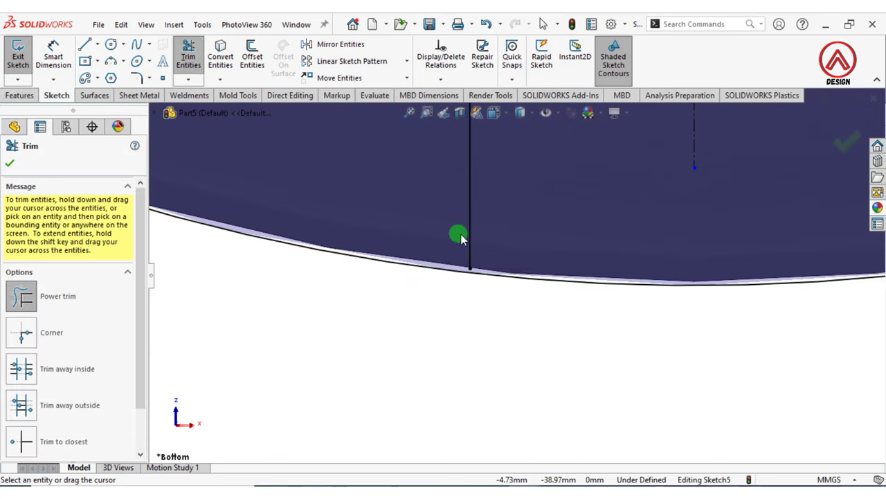
left_click_drag(480, 273, 421, 273, "shift")
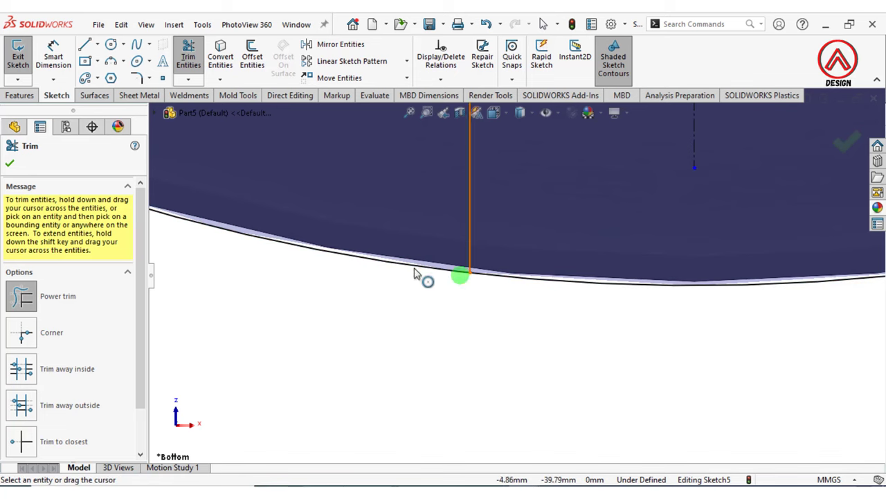
left_click(9, 163)
left_click(19, 95)
left_click(23, 56)
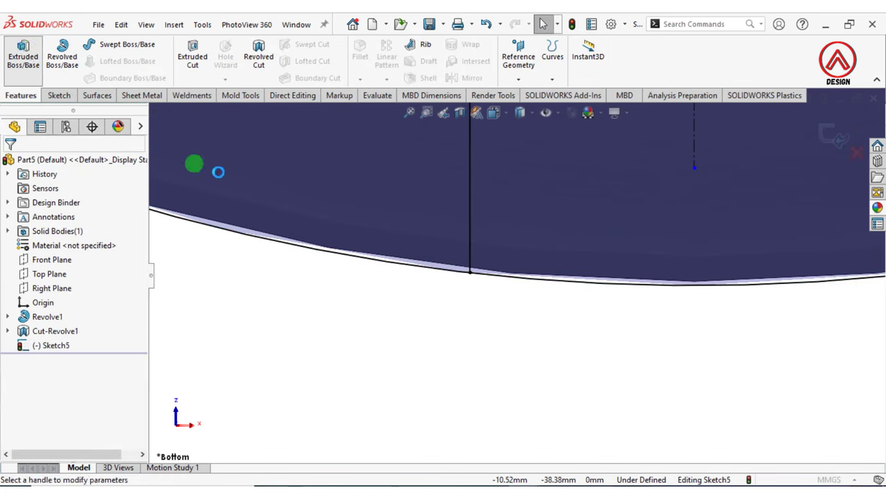
Select the three wedge-shaped sketch regions at the bottle base for extrusion
left_click(282, 188)
scroll(415, 248, "up", 1)
scroll(450, 243, "up", 3)
scroll(484, 239, "down", 2)
scroll(499, 231, "down", 1)
left_click(478, 228)
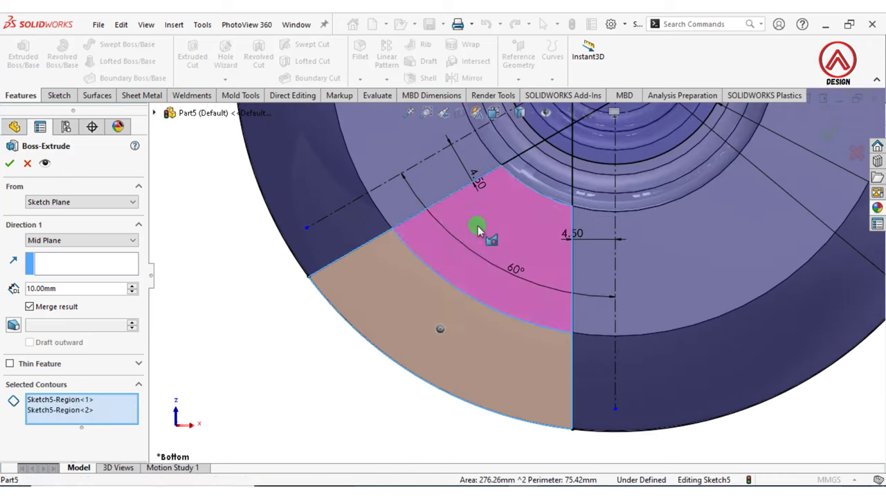
scroll(488, 249, "up", 2)
scroll(526, 253, "up", 1)
scroll(537, 276, "down", 1)
scroll(540, 292, "down", 1)
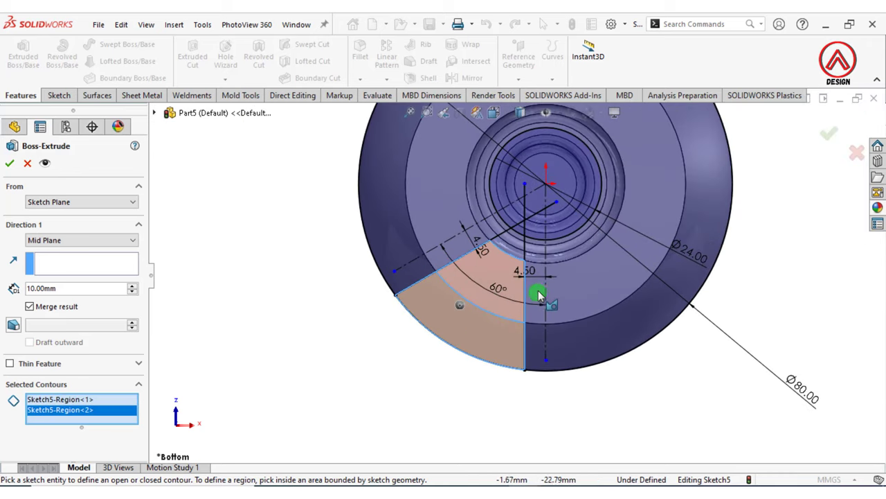
scroll(533, 283, "down", 1)
left_click(483, 243)
scroll(481, 244, "up", 2)
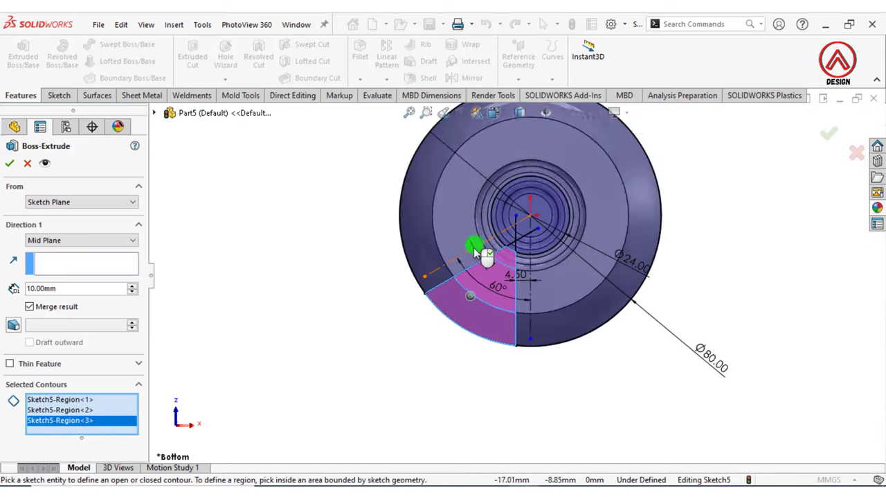
mouse_move(475, 247)
middle_mouse_down()
mouse_move(485, 329)
mouse_move(491, 319)
mouse_move(495, 422)
middle_mouse_up()
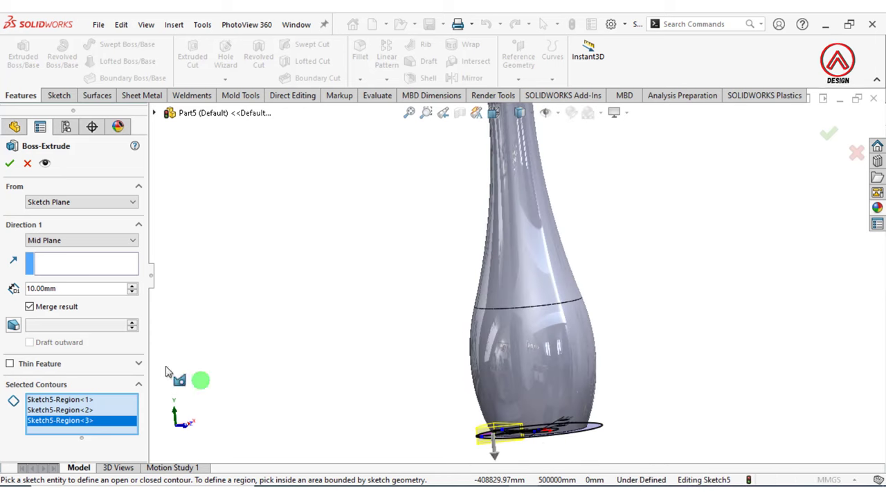
Extrude them Blind 15 mm in the reversed, upward direction with Merge result off
left_click(45, 240)
left_click(43, 252)
scroll(494, 415, "down", 2)
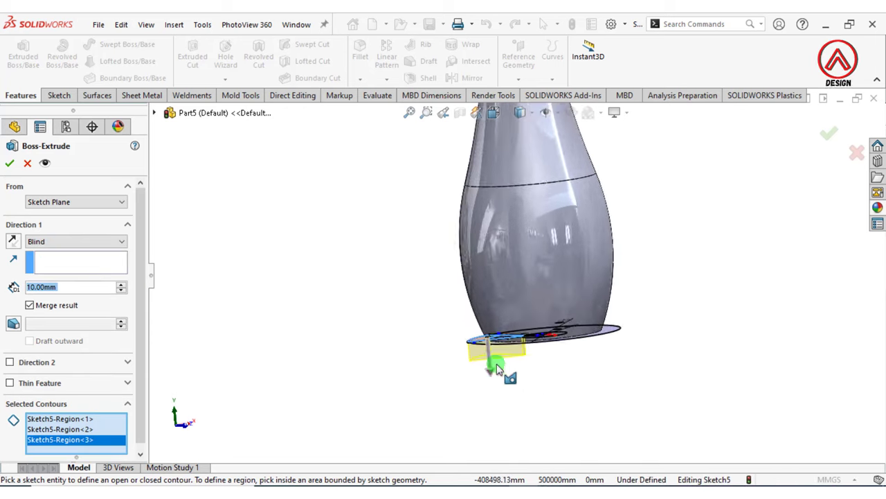
scroll(495, 416, "down", 3)
left_click(13, 242)
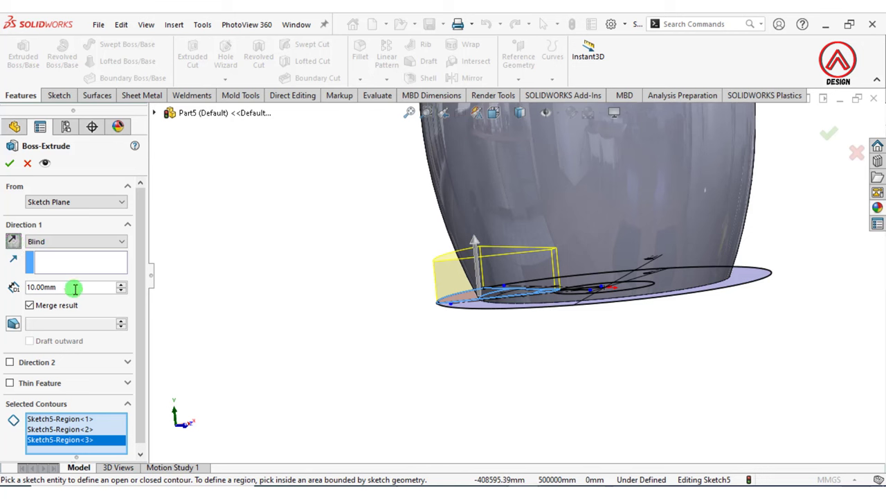
type("15")
key("Return")
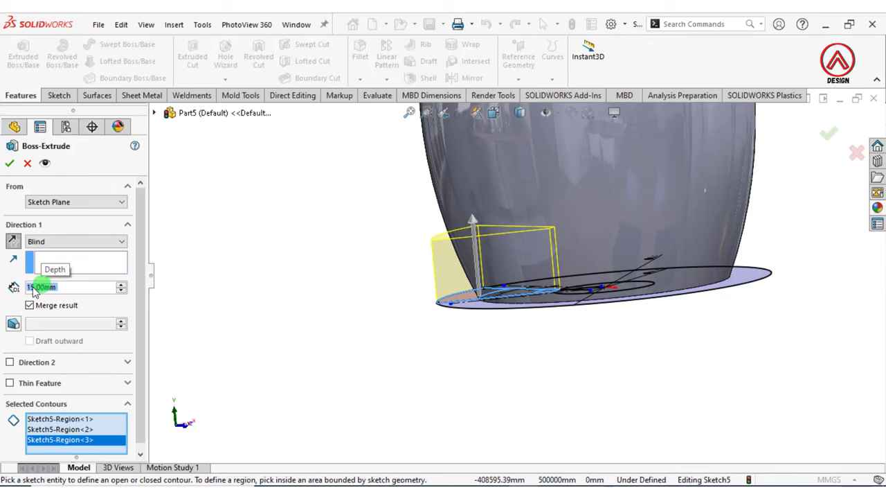
left_click(9, 164)
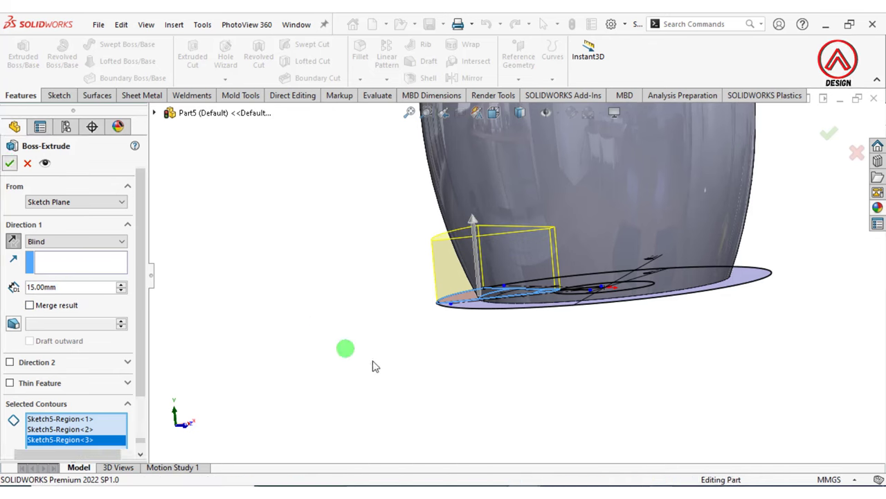
mouse_move(524, 275)
middle_mouse_down()
mouse_move(476, 270)
mouse_move(436, 319)
mouse_move(406, 311)
middle_mouse_up()
Draft two side faces of the block from its neutral face as a first attempt
left_click(412, 64)
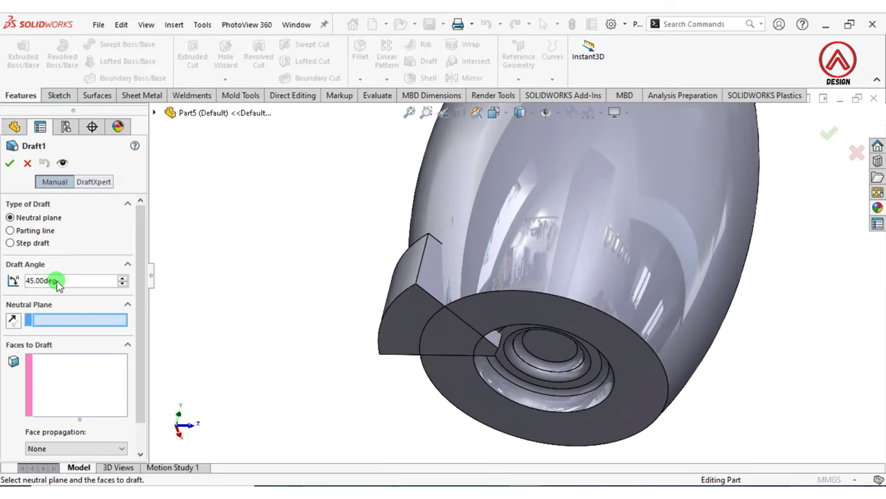
left_click(395, 322)
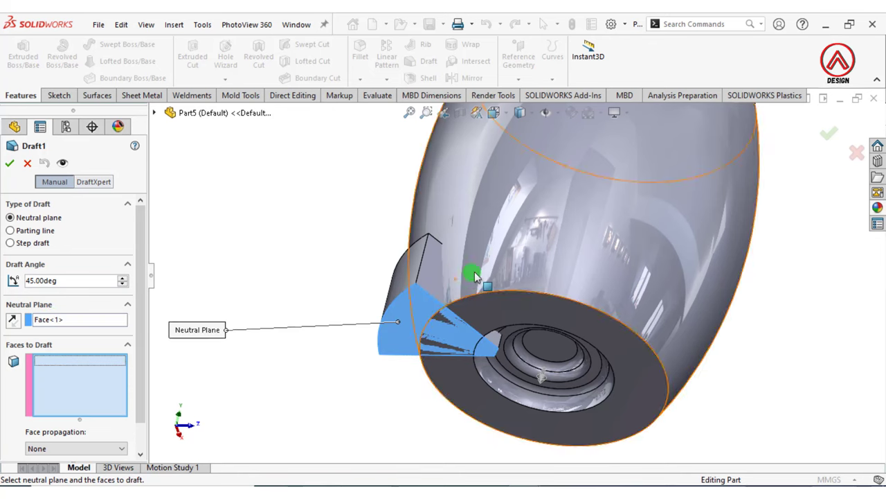
left_click(435, 276)
mouse_move(435, 276)
middle_mouse_down()
mouse_move(538, 382)
mouse_move(421, 317)
mouse_move(468, 312)
middle_mouse_up()
left_click(468, 311)
left_click(10, 163)
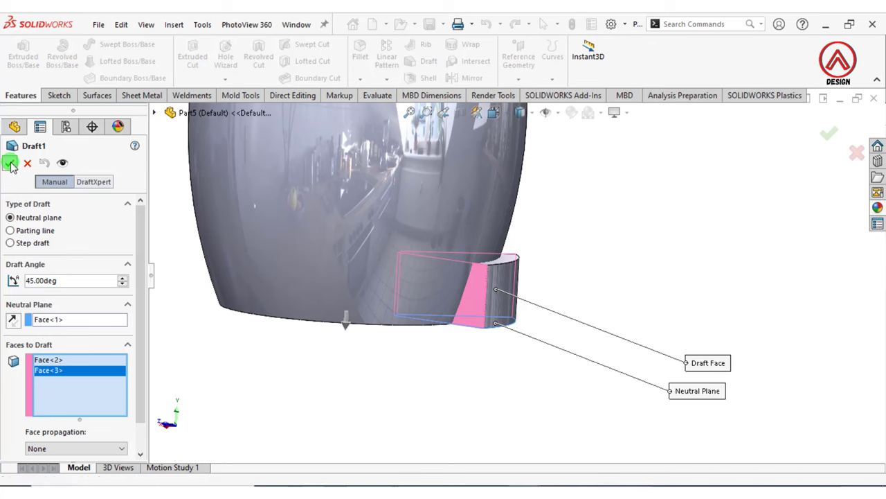
Reopen the first draft, then roll the model back before it
left_click(21, 359)
left_click(24, 316)
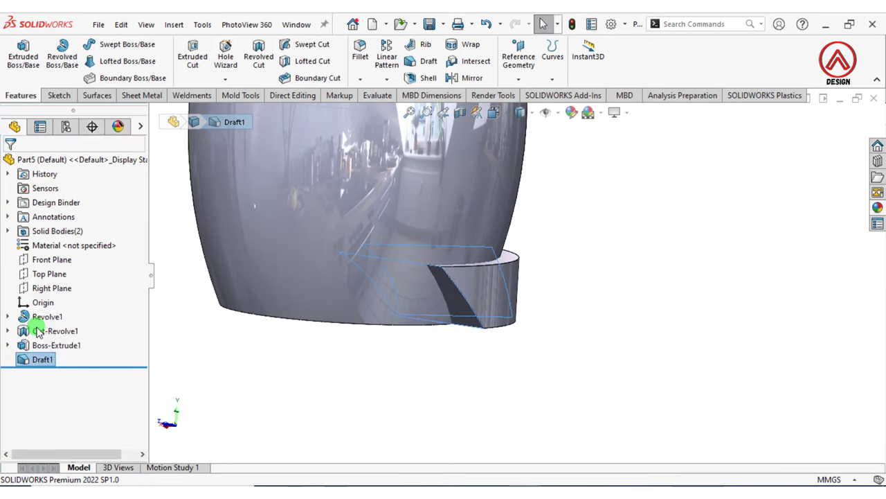
left_click(26, 164)
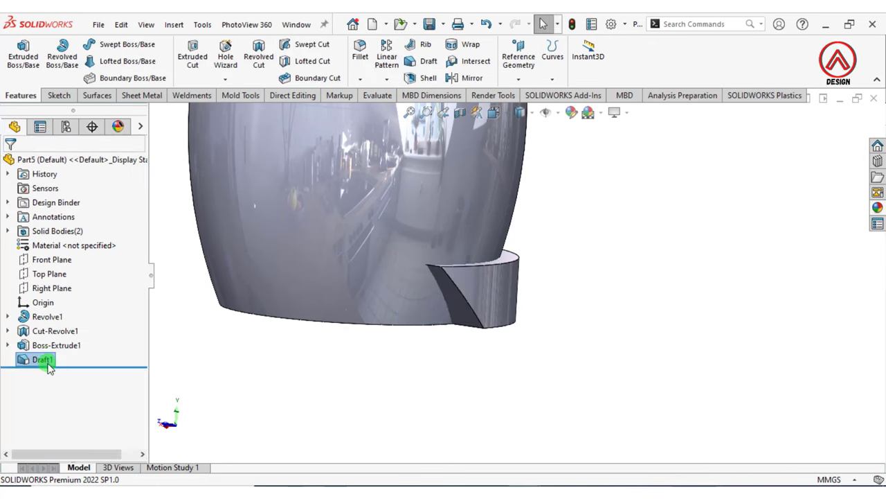
left_click_drag(42, 363, 42, 353)
mouse_move(411, 342)
middle_mouse_down()
mouse_move(351, 253)
mouse_move(439, 277)
middle_mouse_up()
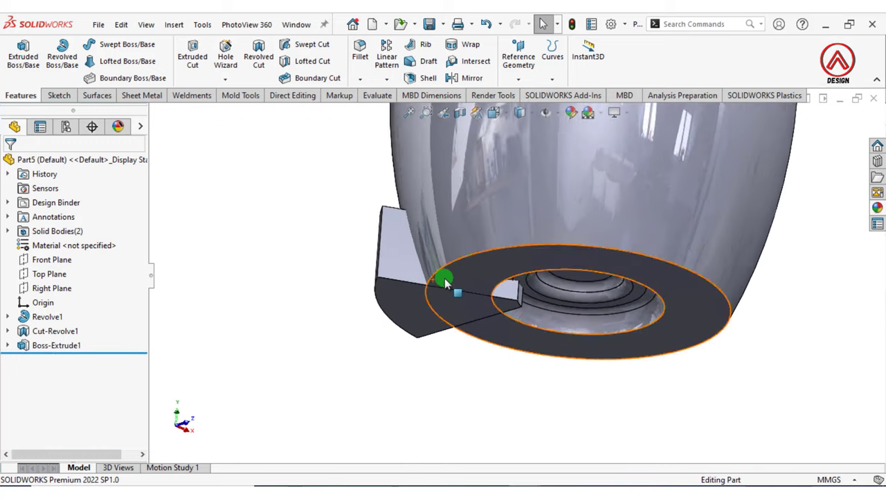
Redo it as Draft2, tapering the block's two side faces 45° from its neutral face
left_click(429, 61)
left_click(389, 296)
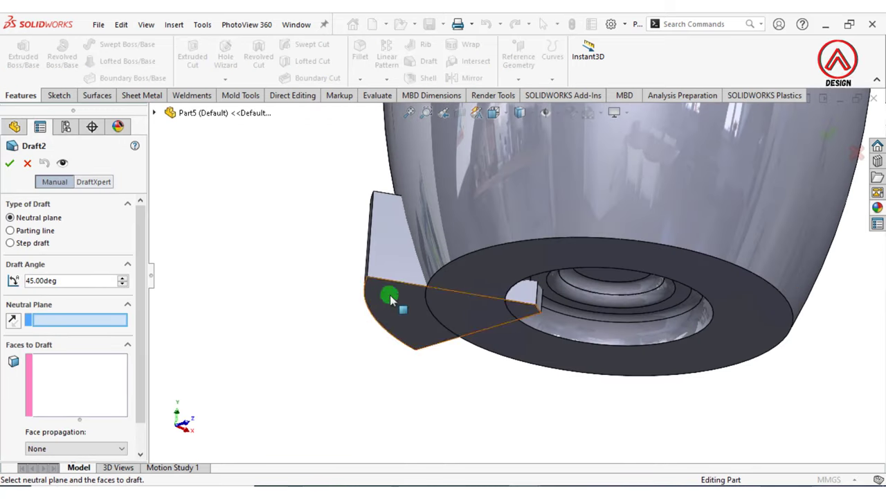
left_click(92, 362)
left_click(377, 266)
mouse_move(395, 258)
middle_mouse_down()
mouse_move(435, 328)
mouse_move(550, 370)
middle_mouse_up()
left_click(305, 238)
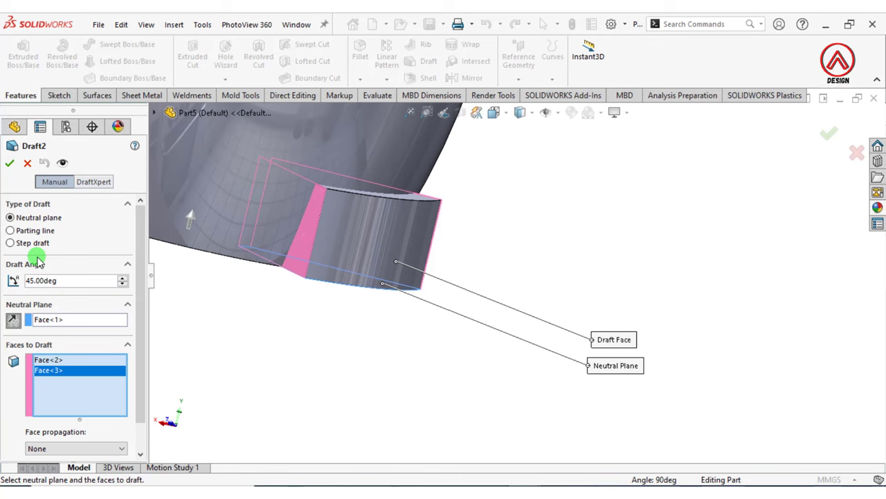
left_click(10, 166)
mouse_move(275, 279)
middle_mouse_down()
mouse_move(422, 284)
mouse_move(406, 301)
mouse_move(275, 253)
mouse_move(249, 219)
mouse_move(255, 259)
mouse_move(281, 270)
middle_mouse_up()
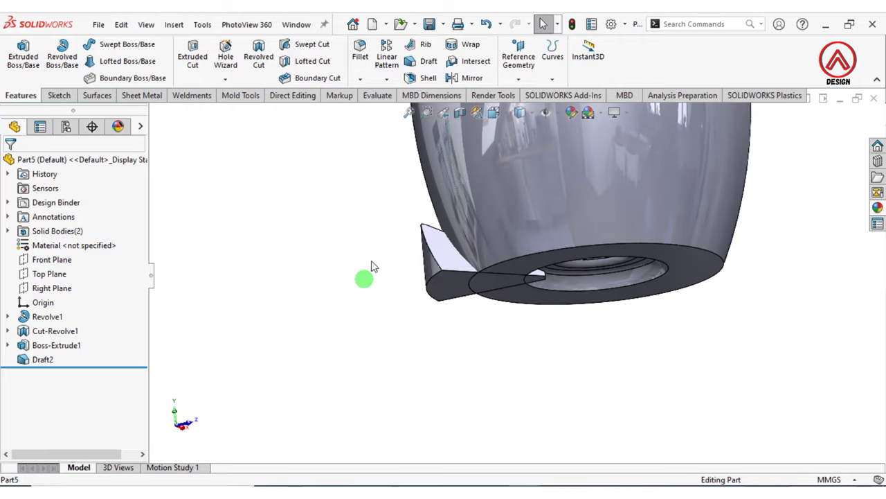
mouse_move(366, 204)
middle_mouse_down()
mouse_move(629, 222)
mouse_move(617, 201)
middle_mouse_up()
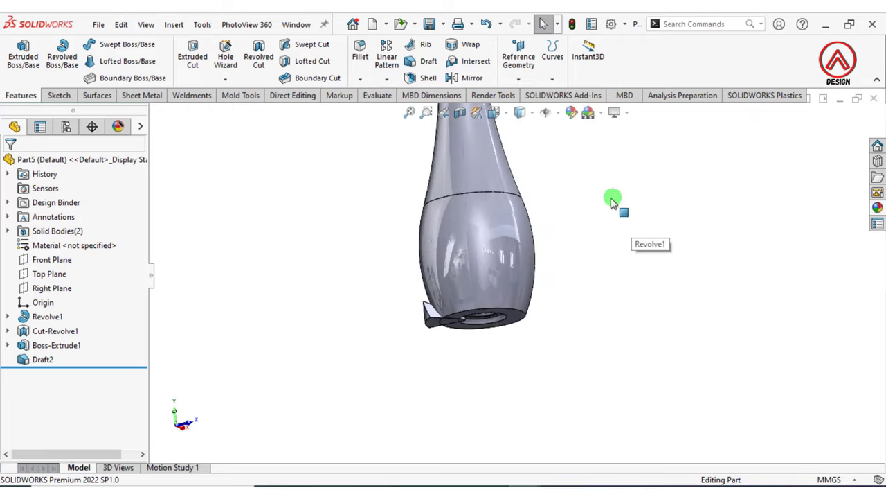
Create Axis1 at the intersection of the Front Plane and Right Plane
left_click(470, 81)
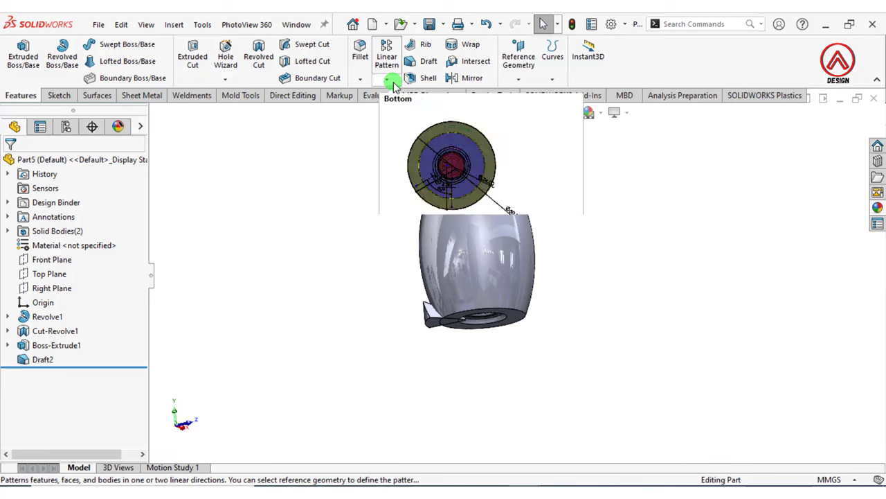
left_click(519, 79)
left_click(530, 110)
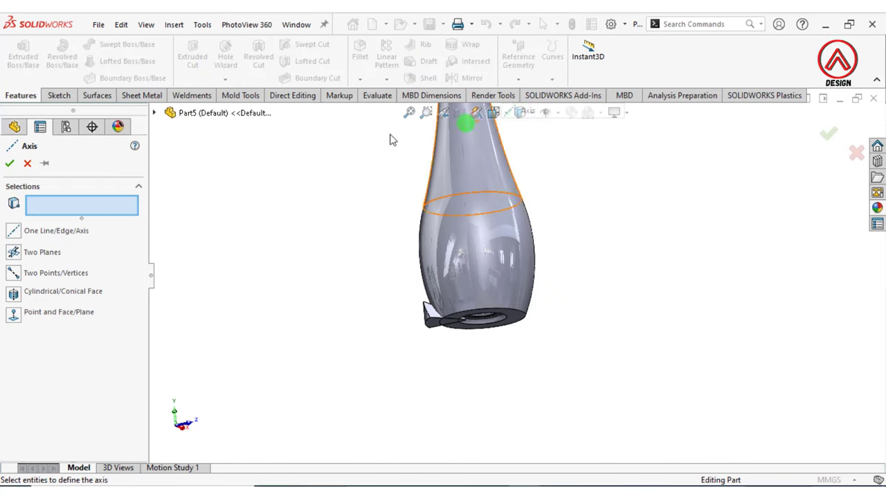
left_click(158, 112)
left_click(202, 216)
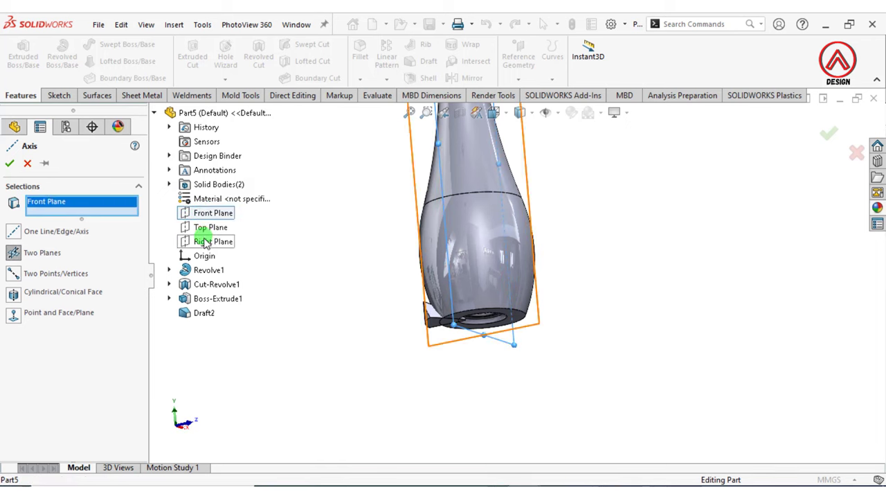
left_click(205, 242)
left_click(11, 164)
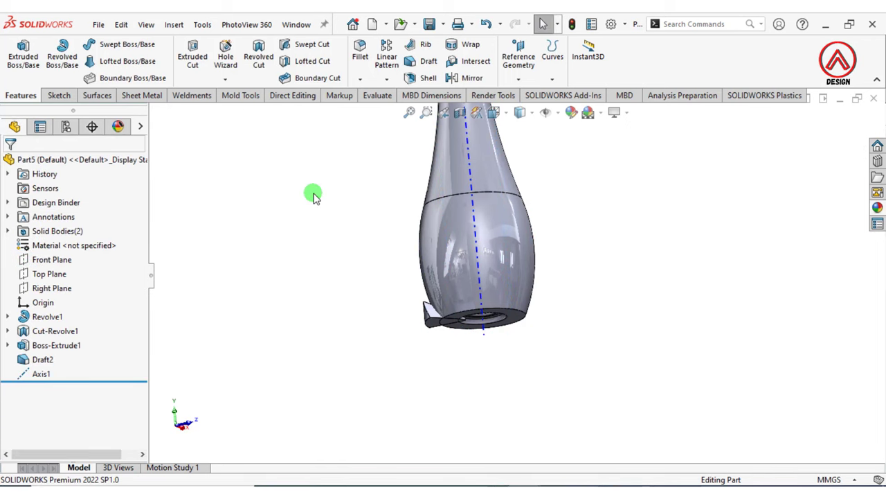
Circularly pattern the drafted block body around Axis1 with 5 instances
left_click(386, 78)
left_click(416, 109)
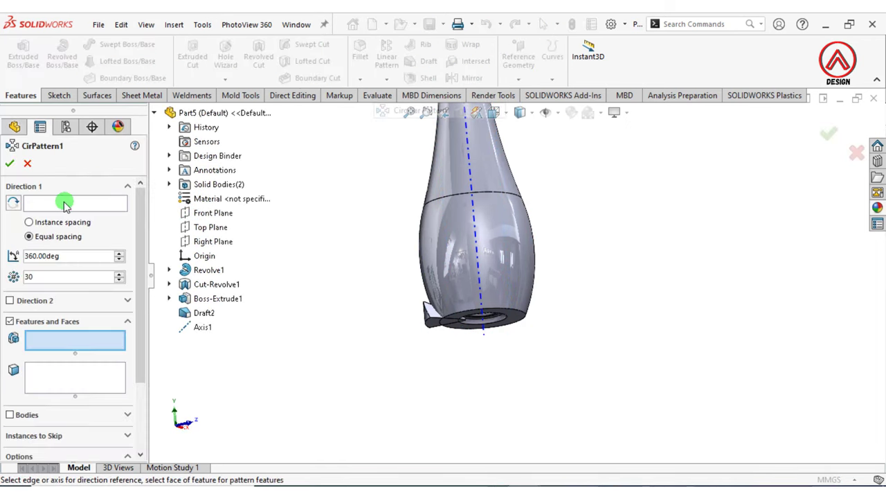
left_click(483, 283)
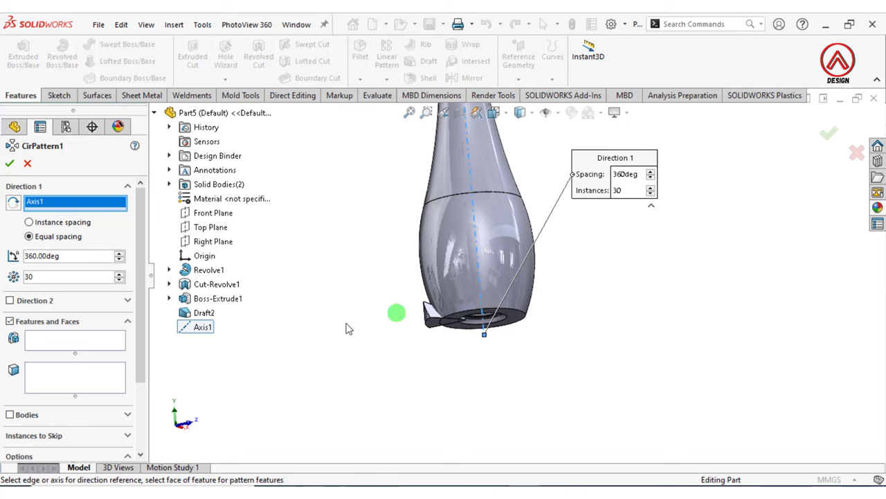
left_click(15, 413)
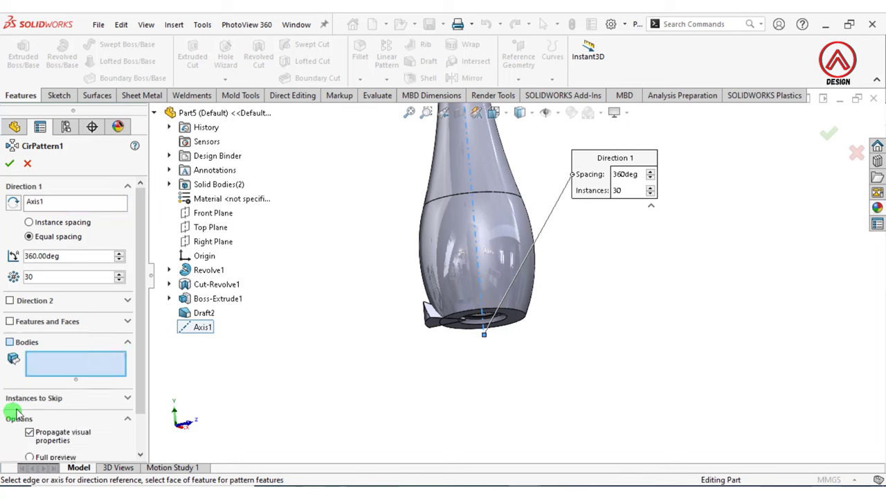
left_click(434, 323)
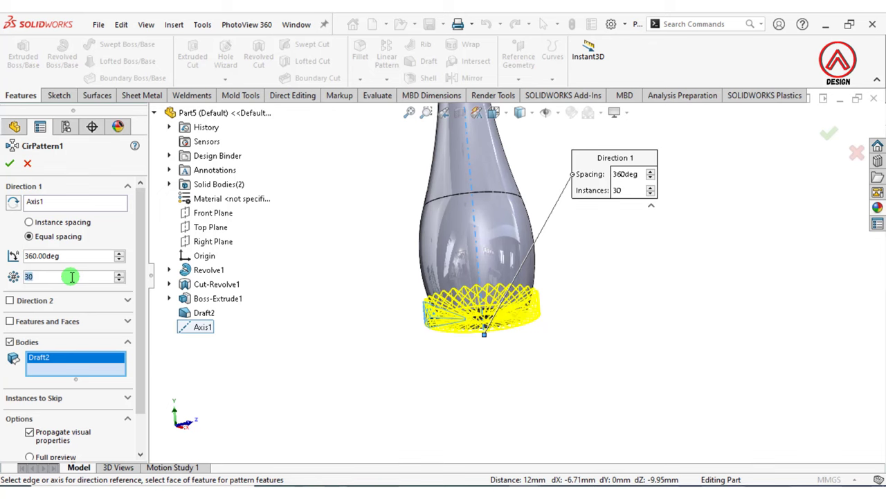
type("5")
middle_click_drag(556, 354, 600, 187)
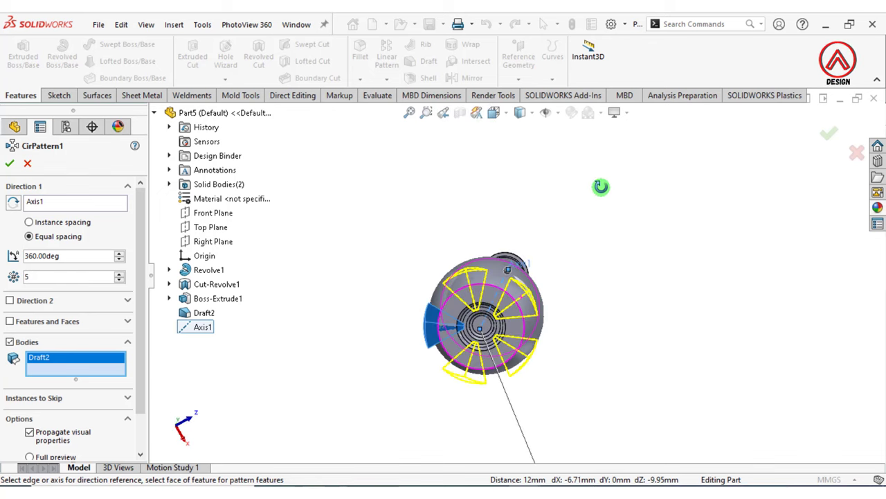
left_click(10, 163)
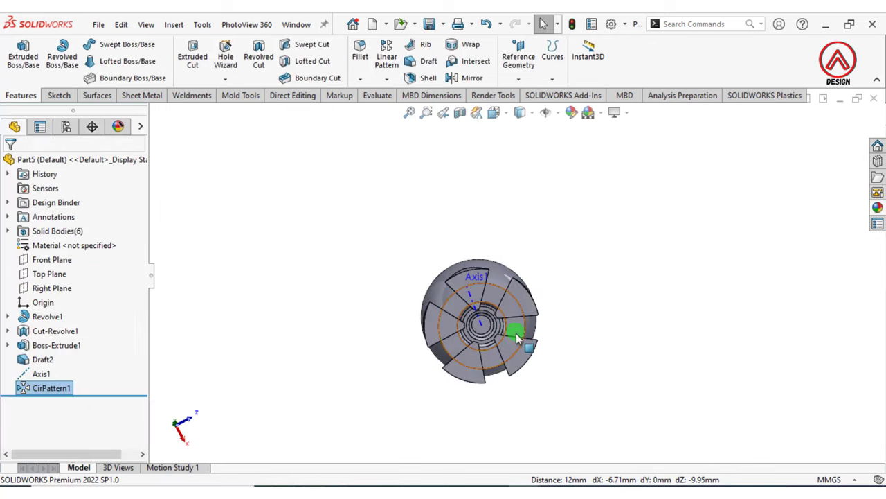
Inspect the bottle from below, then undo the five-copy pattern
left_click(494, 112)
left_click(460, 341)
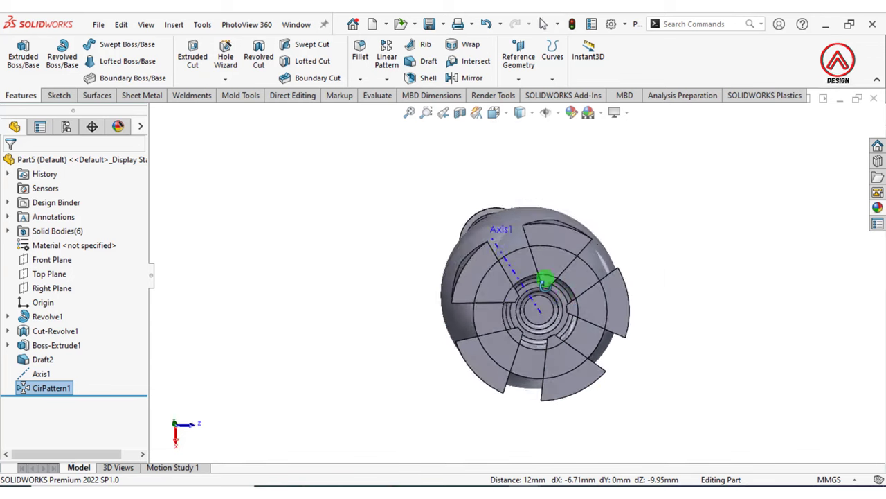
middle_click_drag(534, 277, 234, 414)
key("ctrl+z")
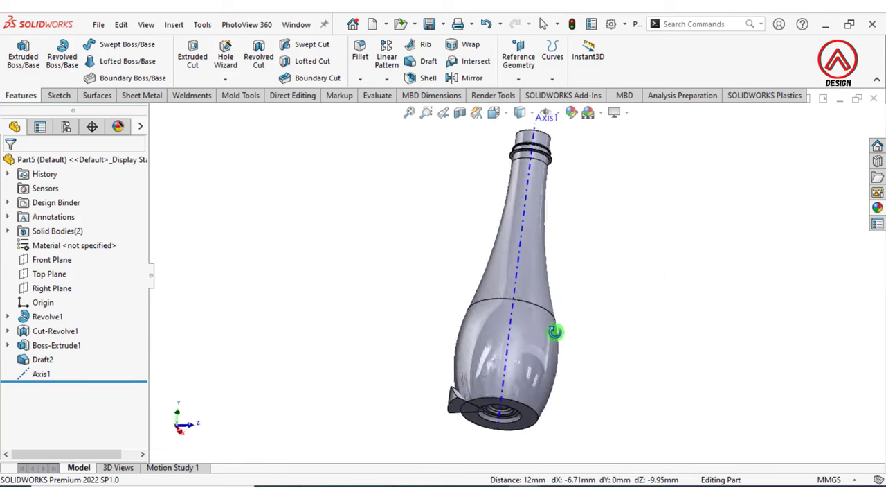
middle_click_drag(333, 344, 534, 333)
Pattern the drafted block body around Axis1 again, this time as six copies
left_click(386, 78)
left_click(403, 109)
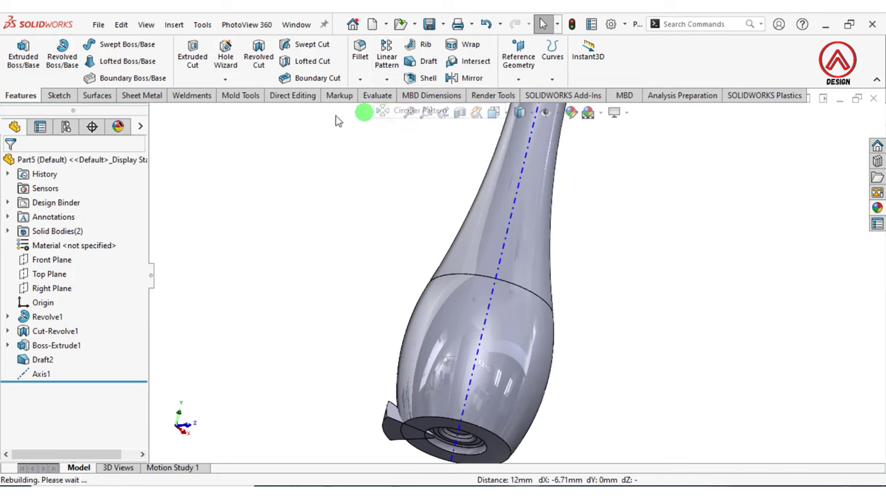
left_click(483, 336)
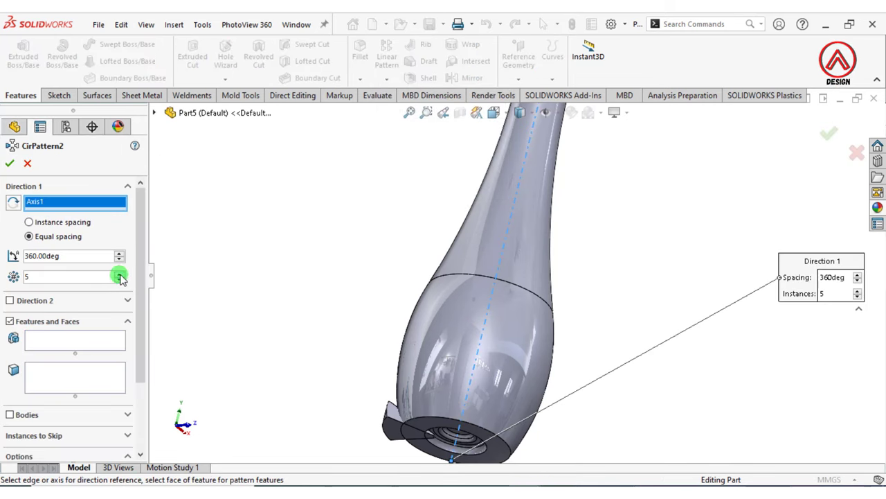
left_click(13, 414)
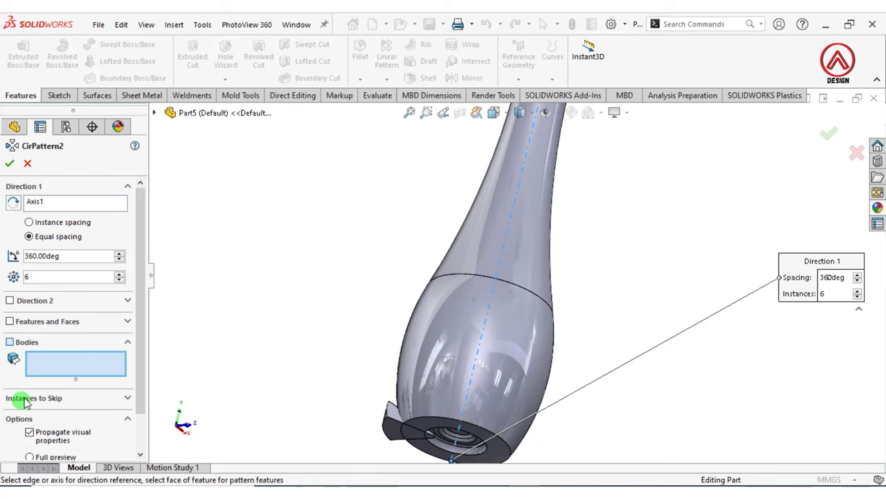
left_click(390, 434)
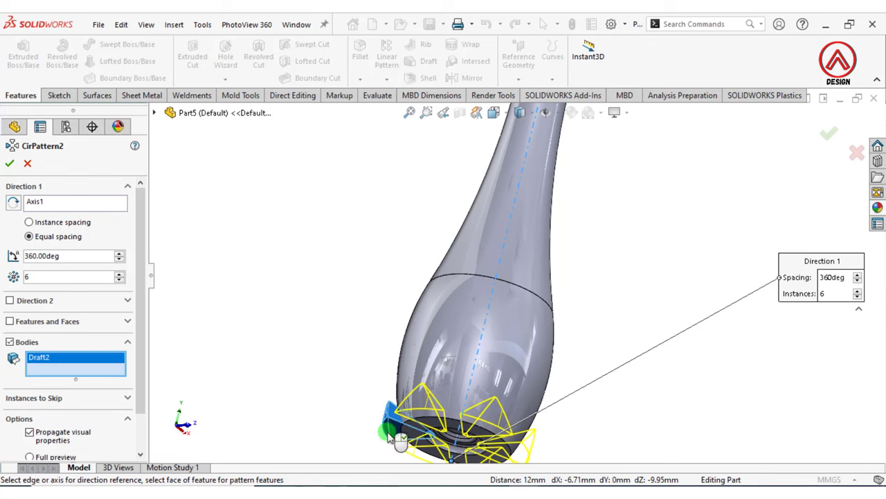
left_click(7, 164)
mouse_move(358, 268)
middle_mouse_down()
mouse_move(518, 362)
mouse_move(493, 296)
middle_mouse_up()
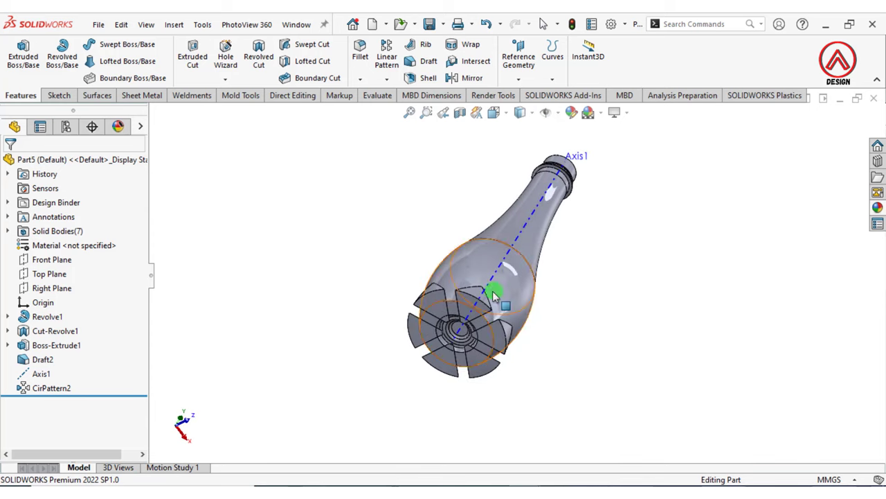
Combine with Subtract, using the bottle as main body and the six draft blocks as tool bodies
left_click(171, 25)
mouse_move(196, 88)
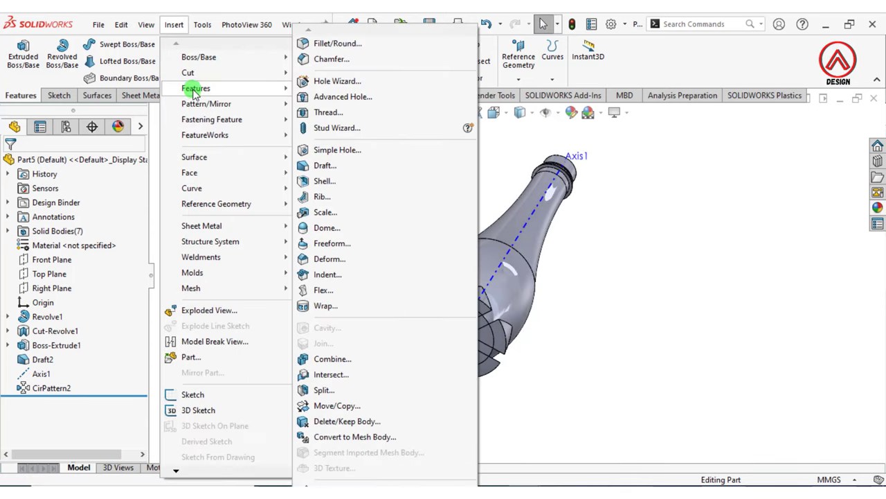
left_click(327, 359)
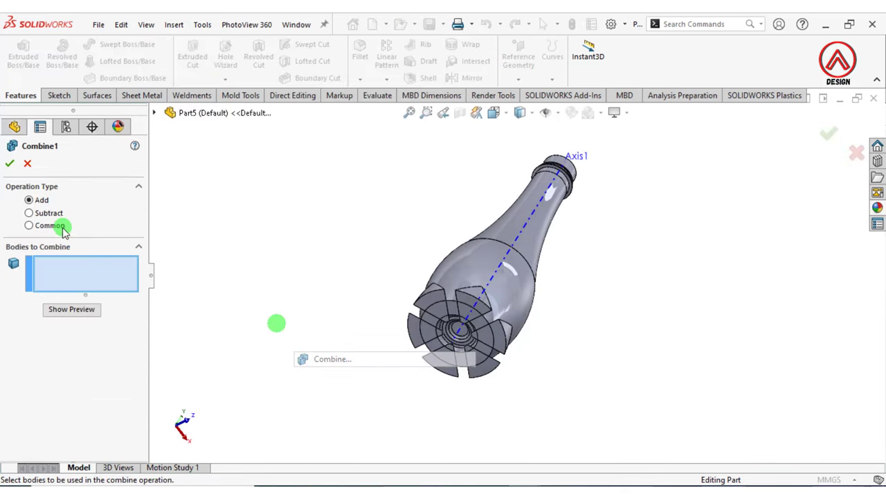
left_click(458, 270)
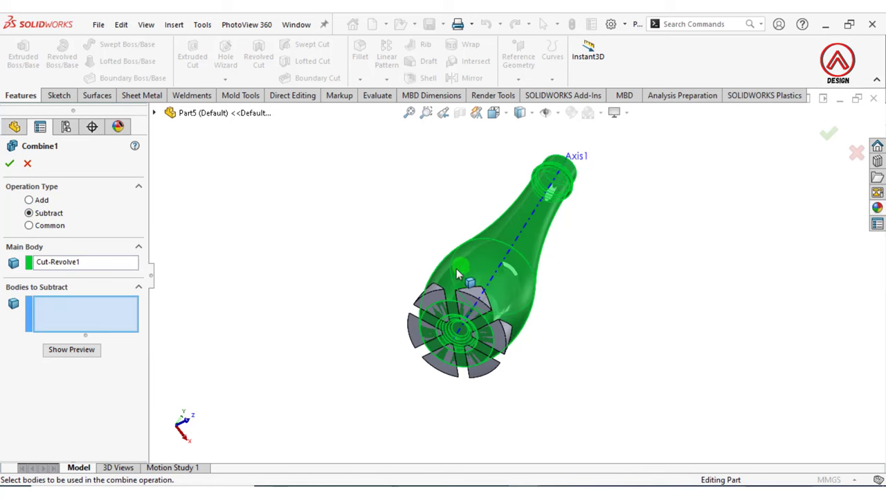
left_click(471, 298)
left_click(433, 299)
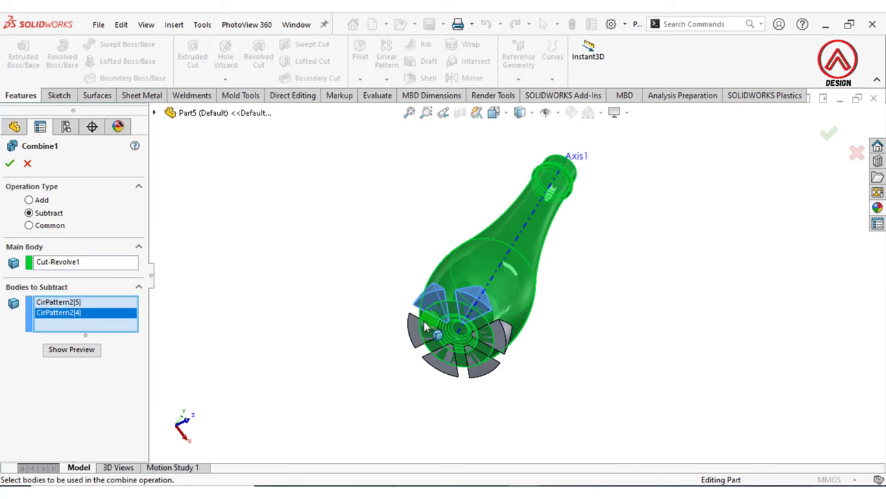
left_click(422, 329)
left_click(443, 361)
left_click(472, 360)
left_click(503, 338)
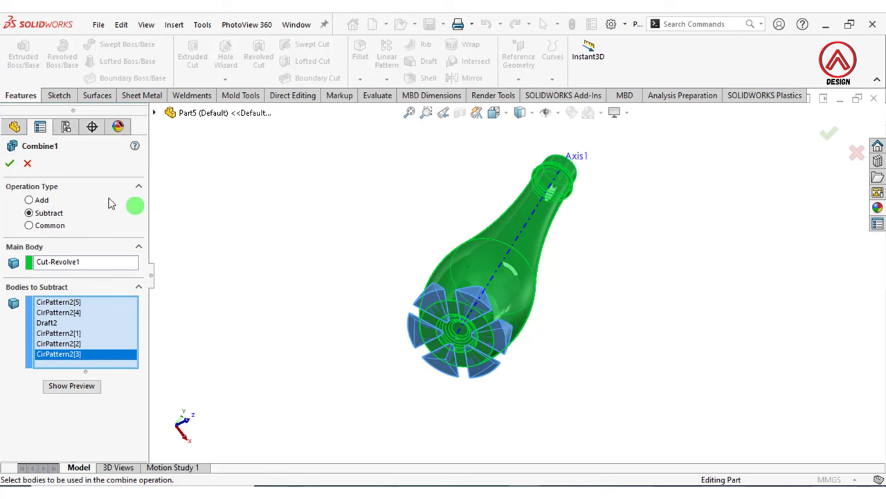
left_click(9, 164)
middle_click_drag(469, 326, 544, 237)
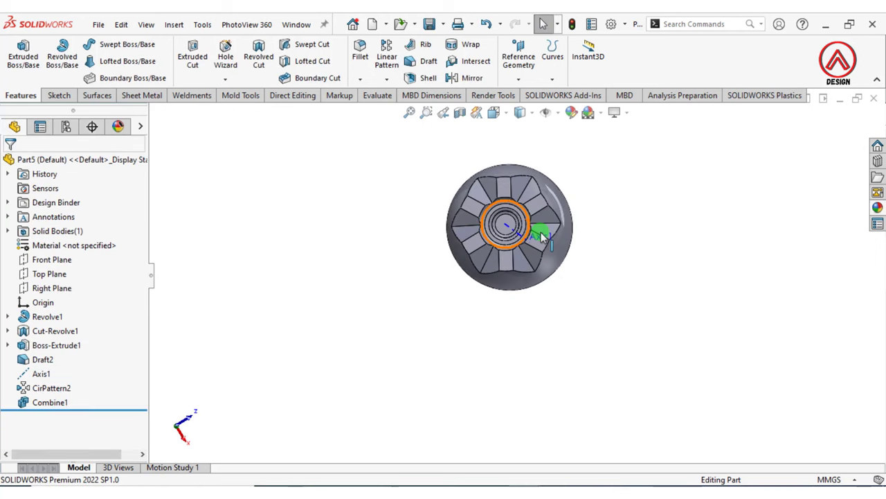
Fillet the inner edges of all six lobes with a 3 mm radius
scroll(561, 220, "down", 2)
left_click(355, 55)
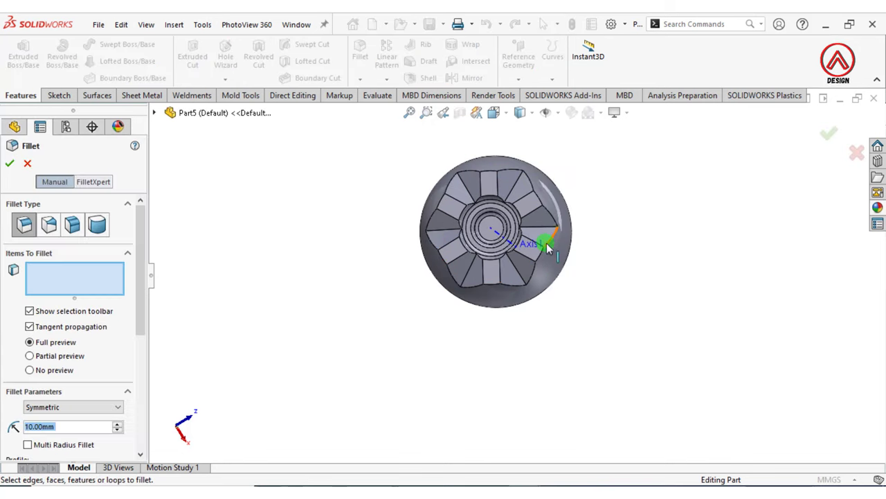
scroll(504, 203, "down", 3)
mouse_move(504, 204)
middle_mouse_down()
mouse_move(499, 244)
mouse_move(469, 254)
middle_mouse_up()
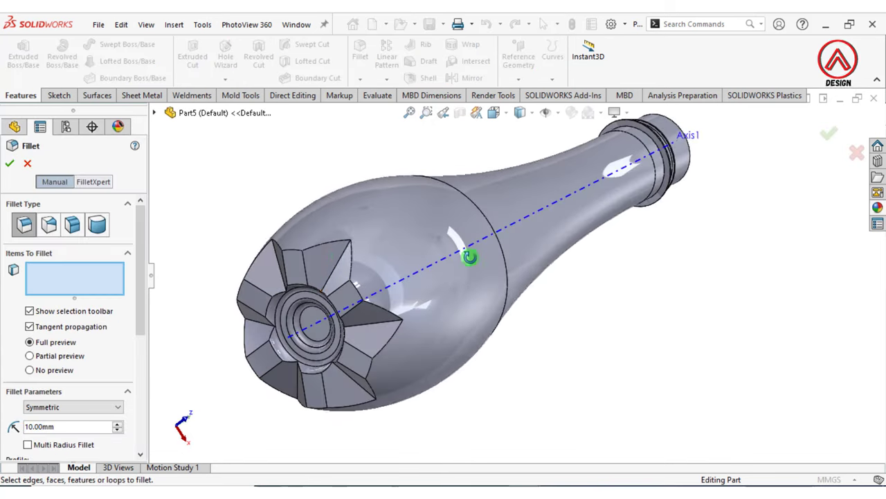
left_click(343, 260)
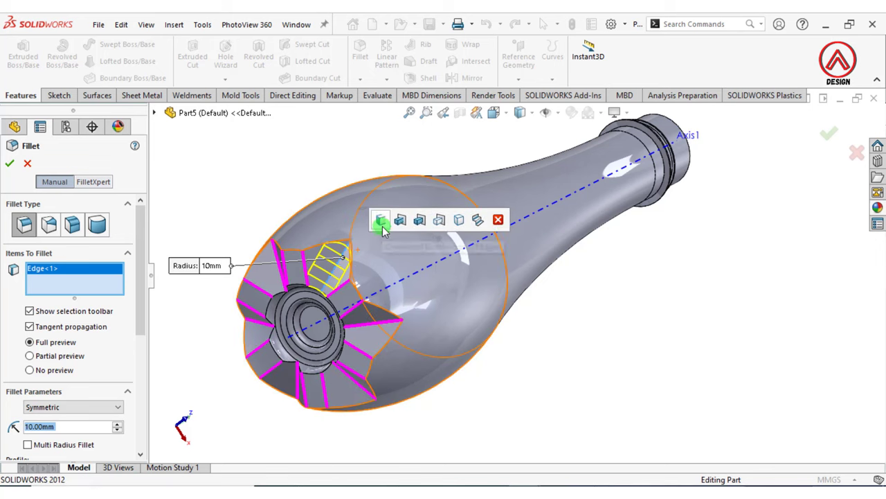
left_click(400, 222)
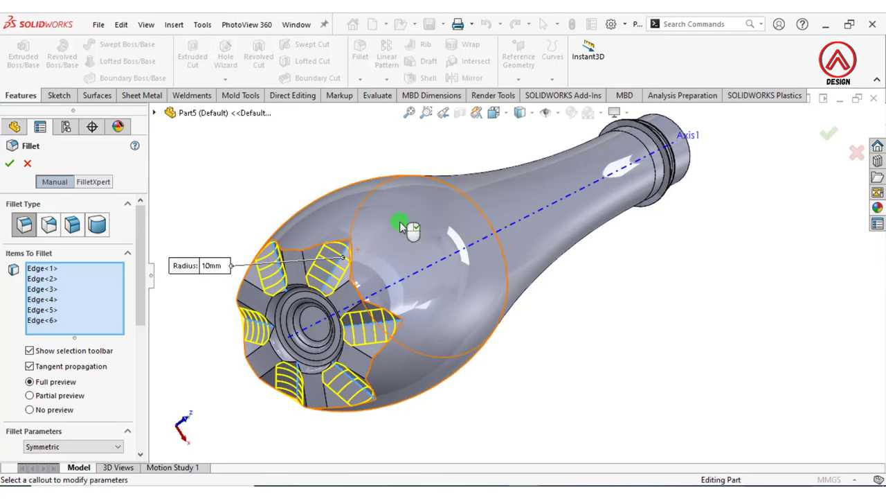
scroll(138, 316, "down", 3)
double_click(67, 323)
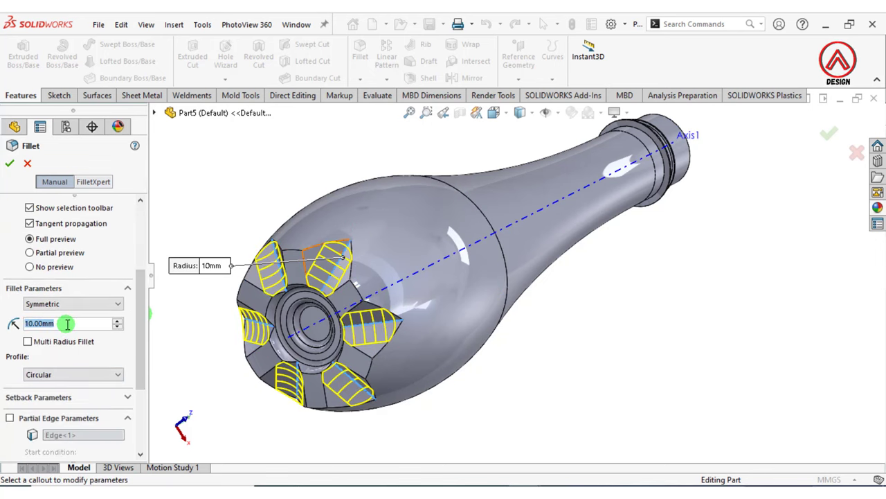
type("3")
key("Return")
key("Return")
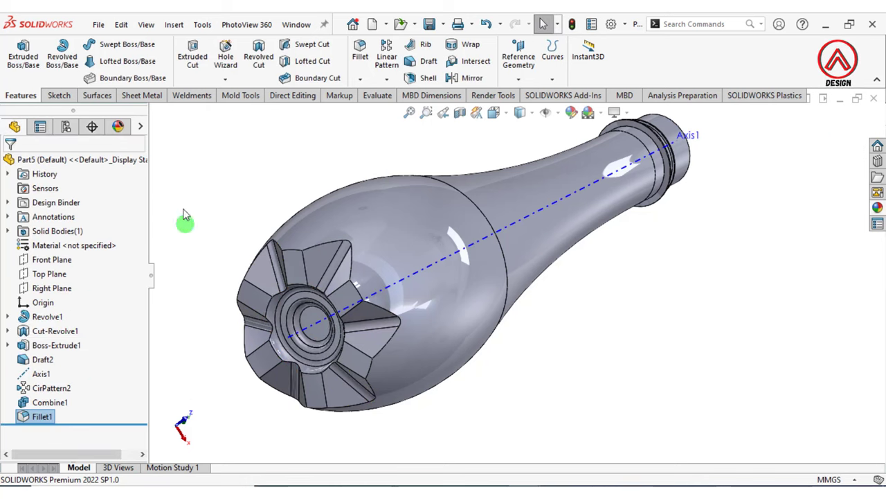
Fillet the twelve side edges of the lobes at 2 mm
left_click(305, 263)
left_click(344, 229)
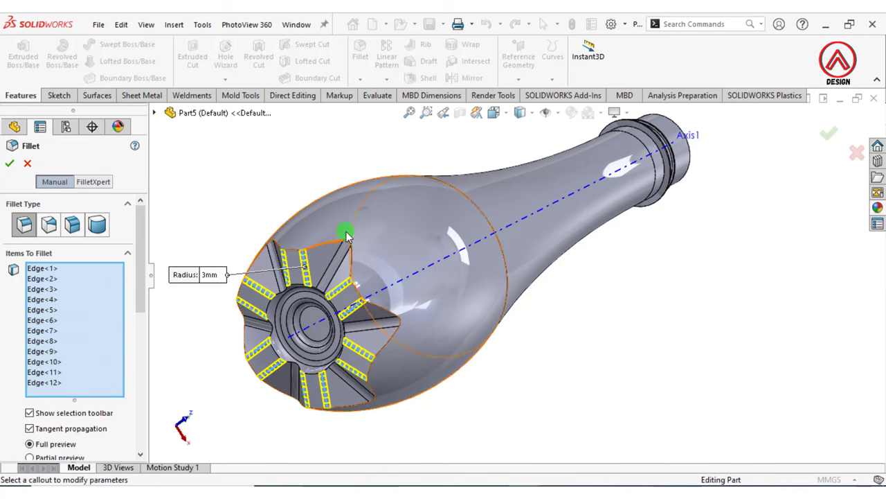
scroll(62, 380, "down", 5)
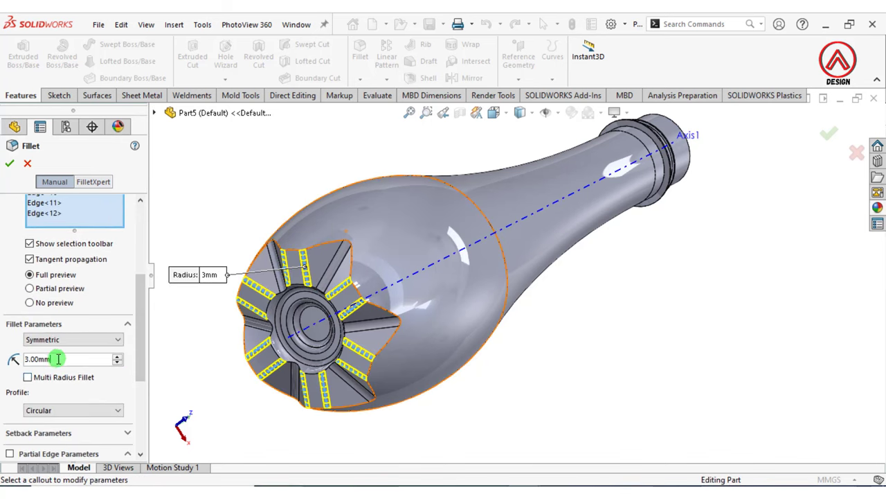
type("2")
key("Return")
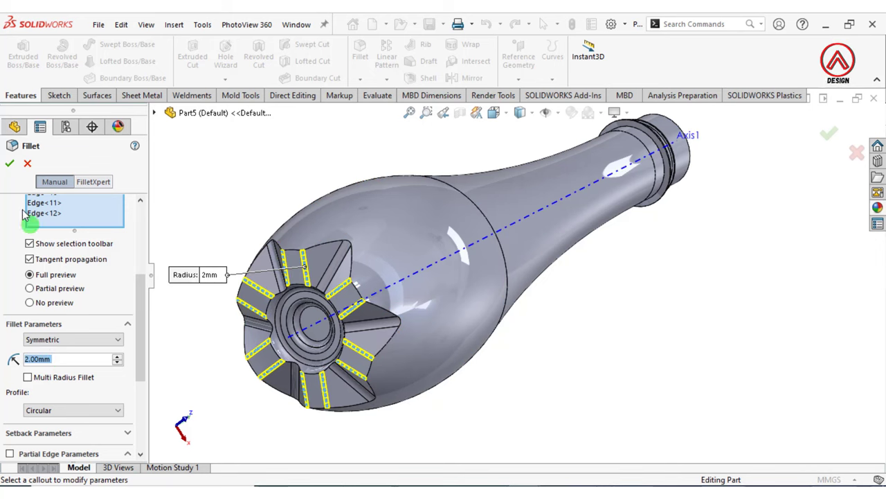
left_click(10, 164)
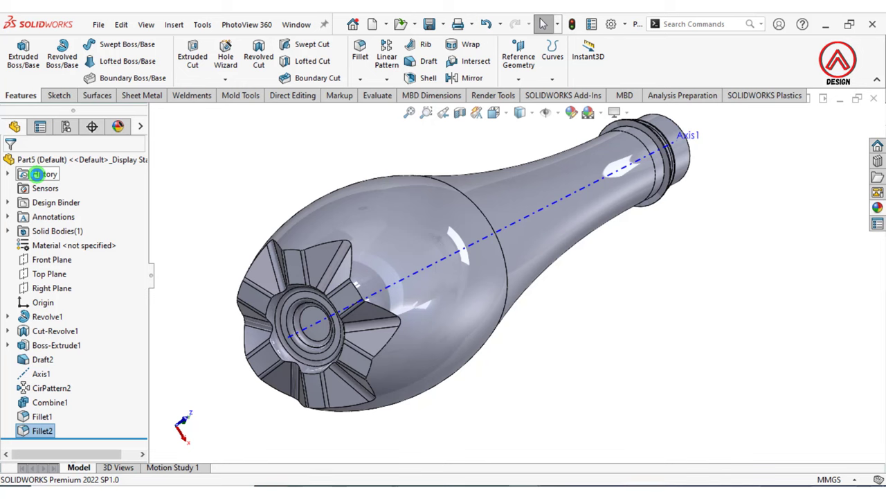
Add a 3 mm fillet on the two loop edges around the central hub
left_click(358, 49)
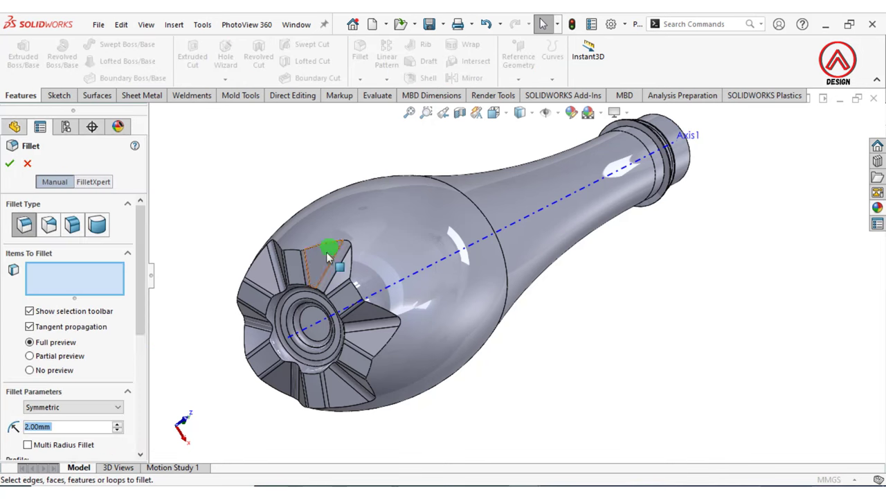
type("3")
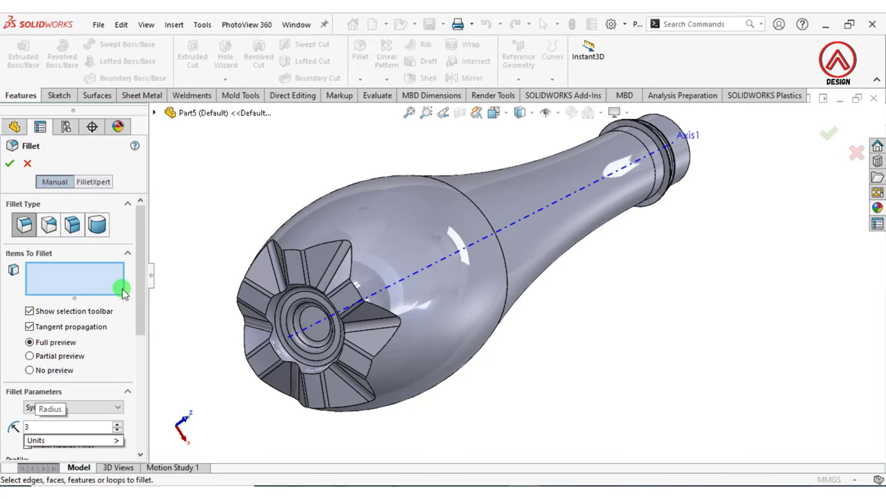
scroll(297, 256, "down", 3)
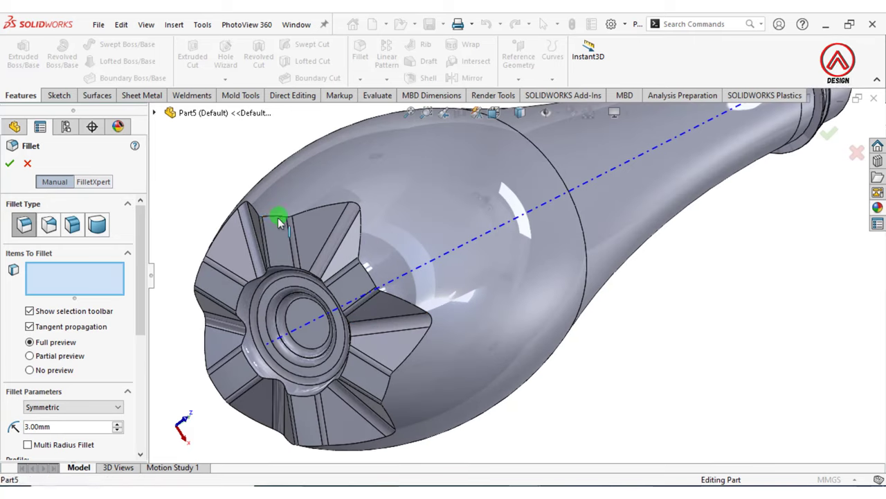
left_click(282, 272)
left_click(285, 269)
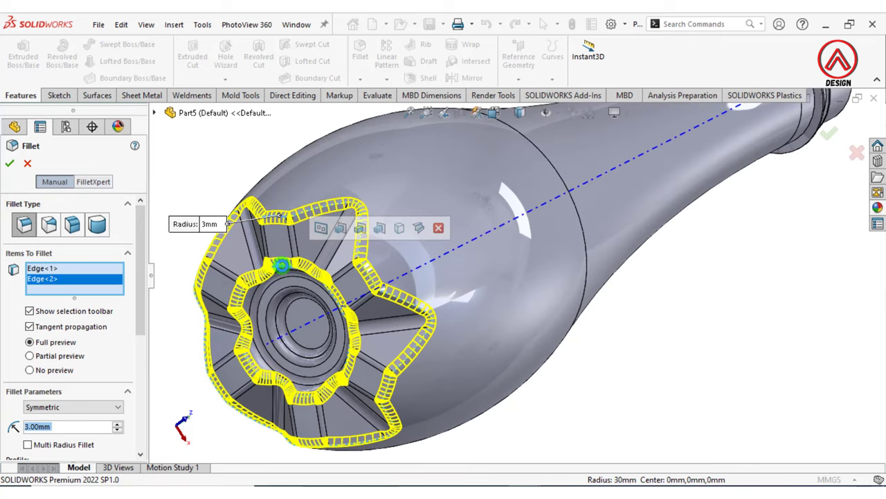
mouse_move(396, 263)
middle_mouse_down()
mouse_move(479, 215)
mouse_move(427, 198)
mouse_move(428, 310)
mouse_move(477, 311)
mouse_move(522, 194)
mouse_move(564, 256)
middle_mouse_up()
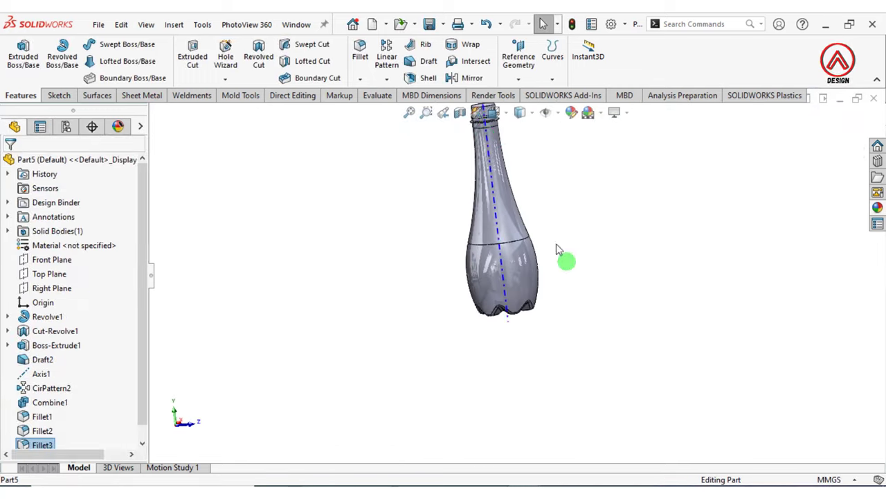
Switch to Front view and start a new sketch on the Front Plane
left_click(493, 112)
left_click(514, 151)
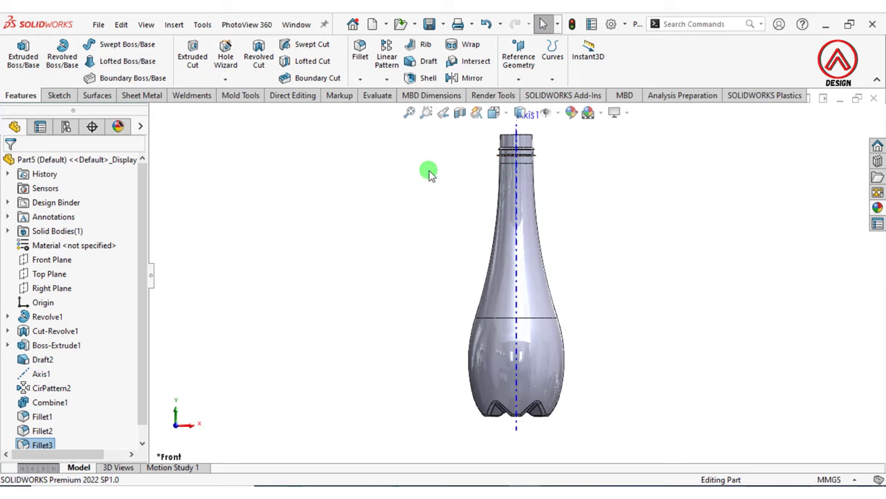
left_click(14, 316)
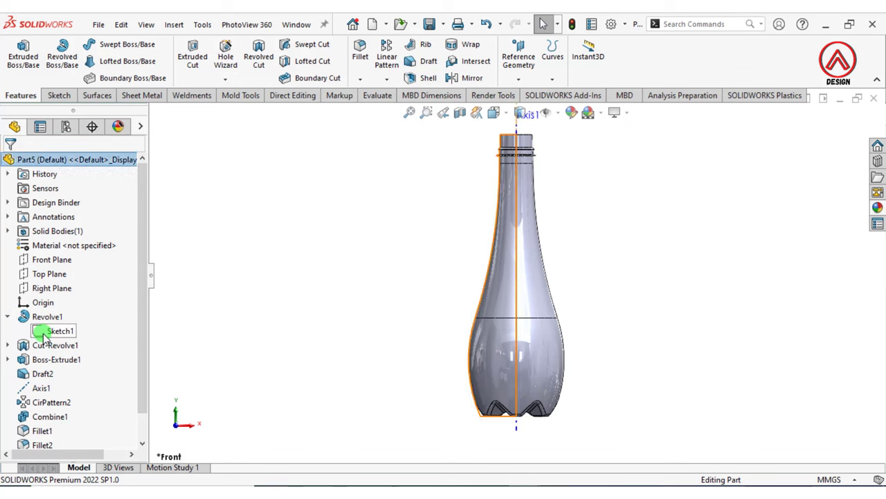
left_click(59, 331)
left_click(57, 311)
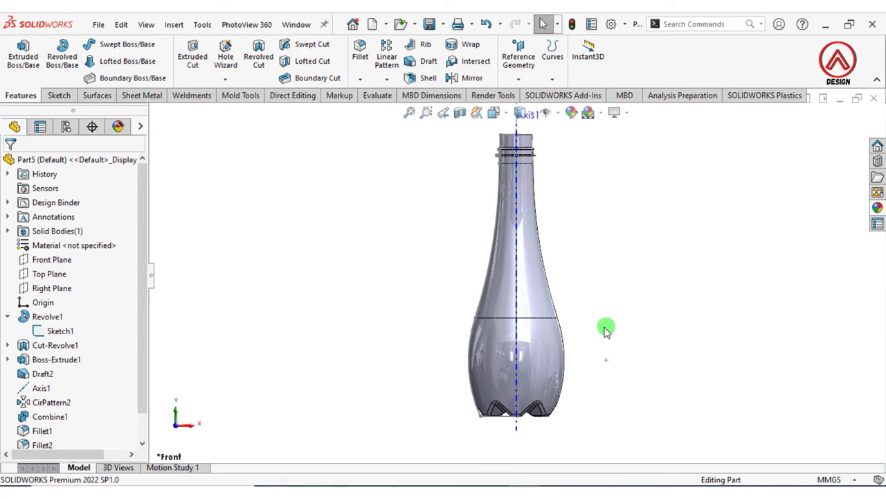
left_click(55, 259)
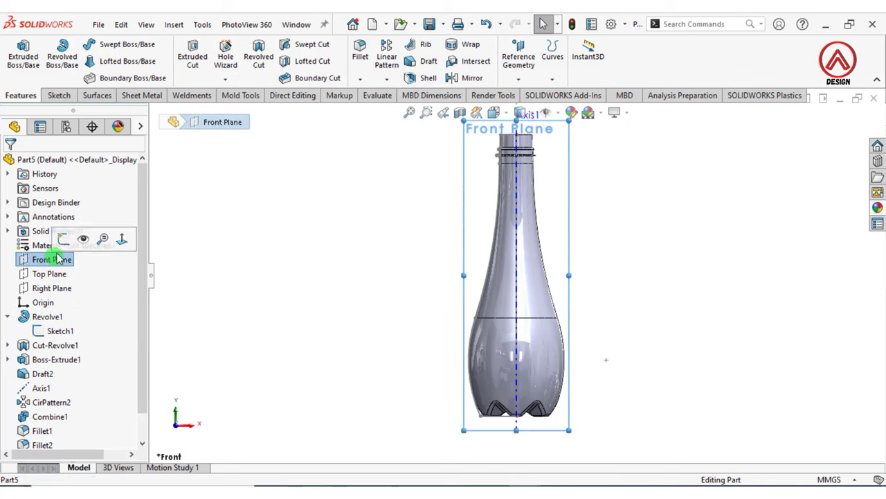
left_click(63, 238)
Draw two small circles beside the bottle's lower left body wall
left_click(111, 46)
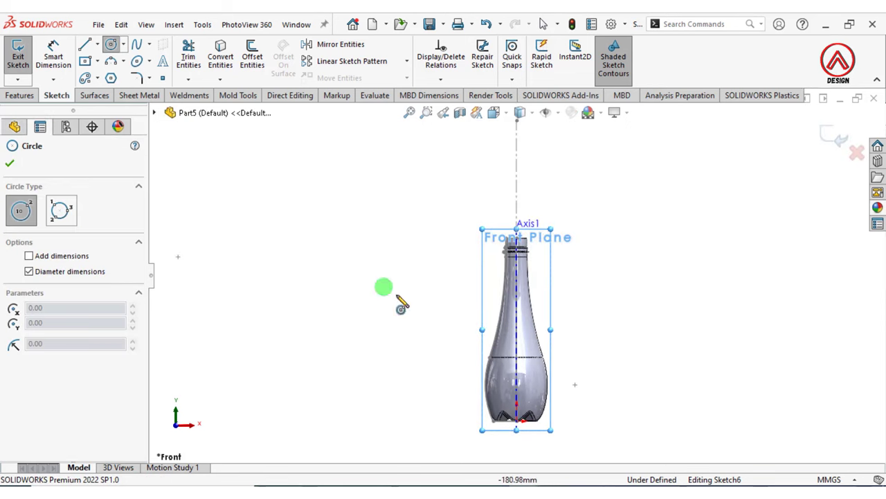
scroll(518, 376, "down", 2)
scroll(518, 376, "down", 3)
scroll(459, 326, "down", 3)
left_click(454, 255)
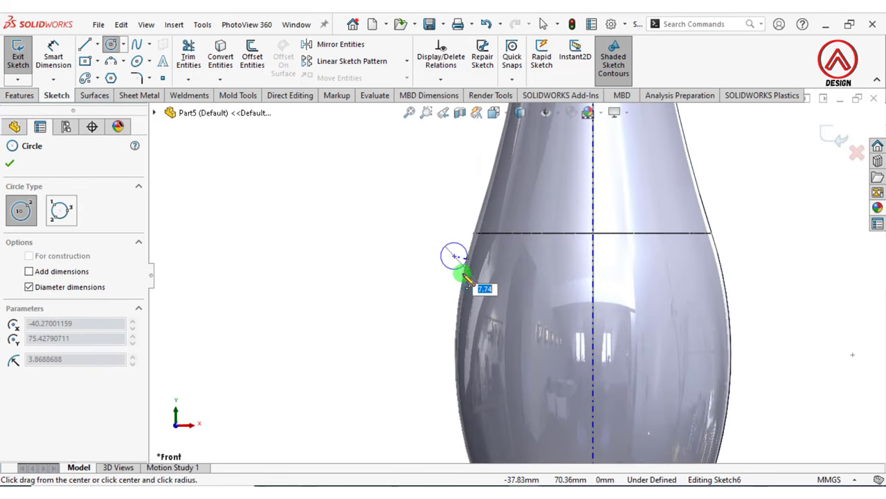
left_click(454, 269)
left_click(447, 417)
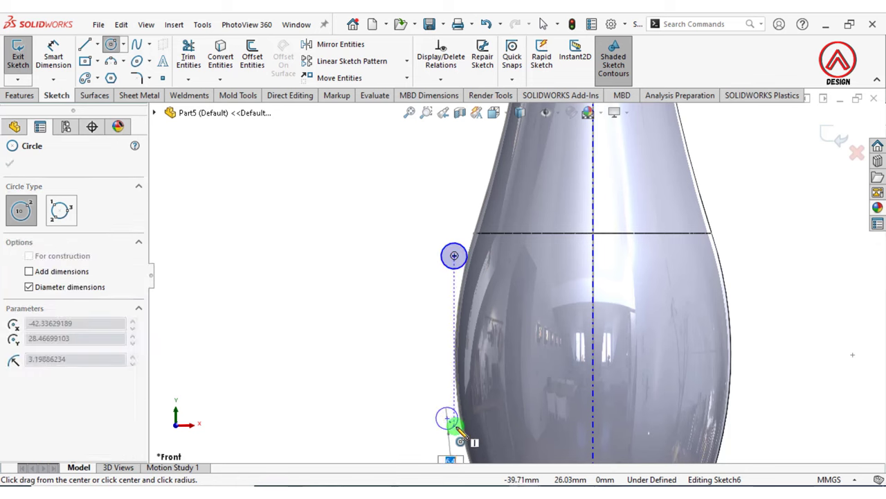
left_click(454, 425)
left_click(257, 58)
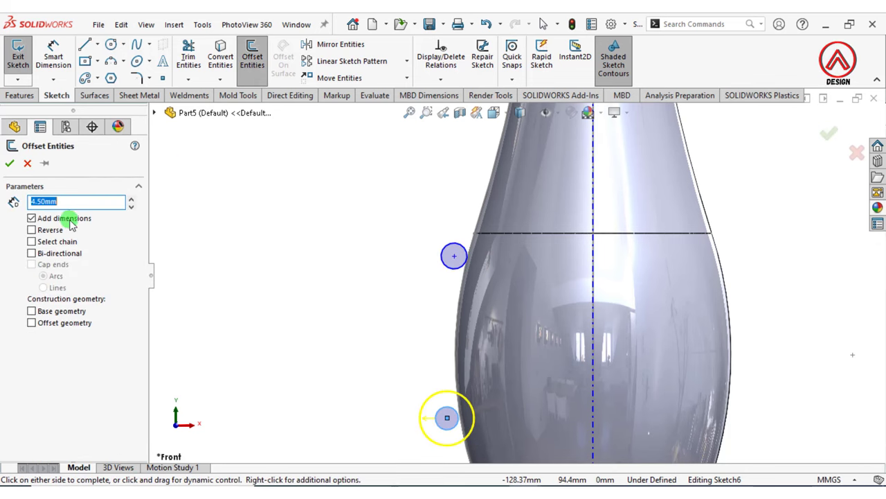
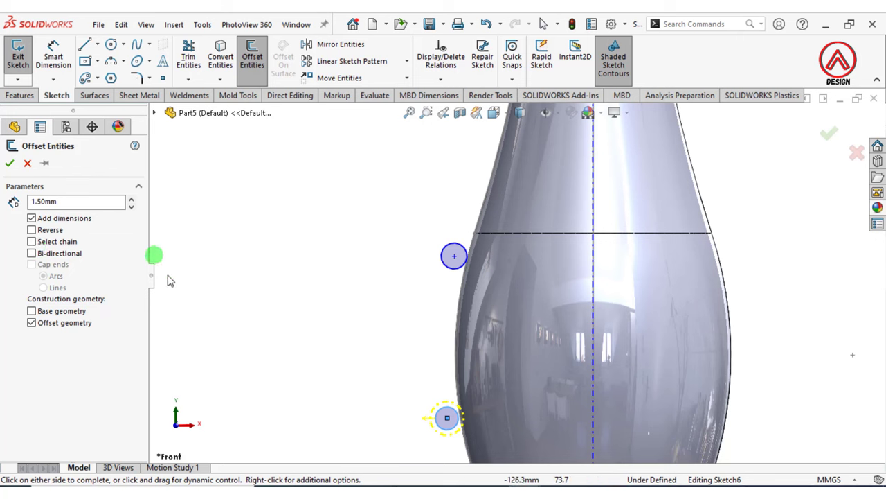
Offset the upper and lower bulb arcs 1.50 mm inward with Reverse checked
left_click(27, 163)
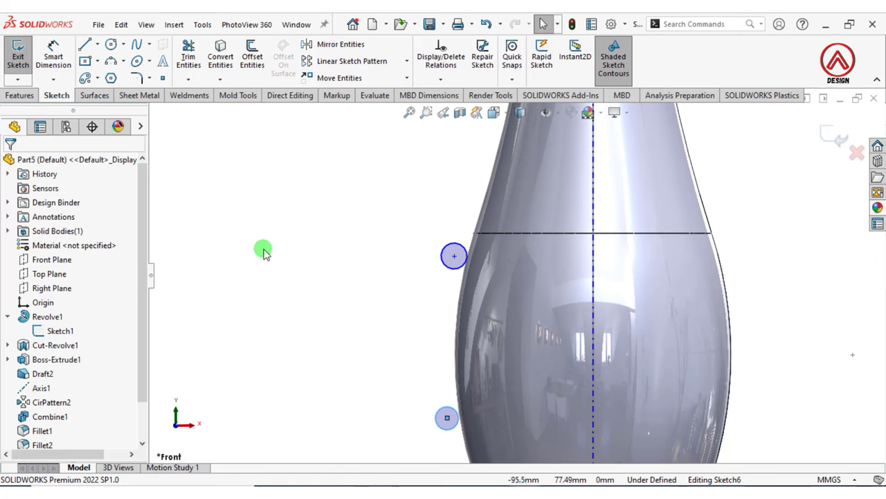
left_click(261, 67)
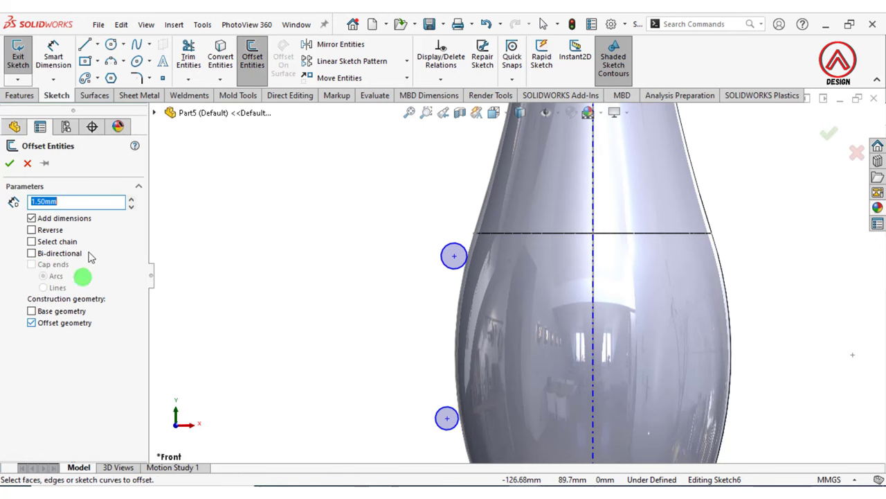
left_click(457, 308)
left_click(477, 229)
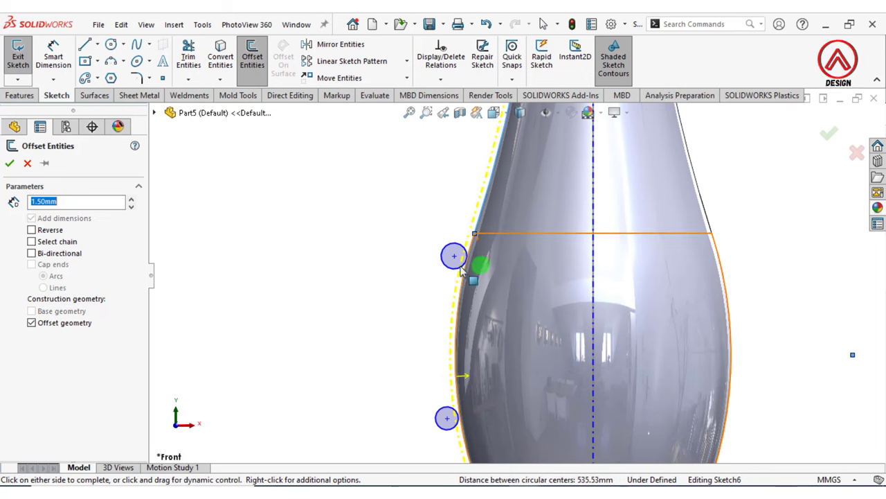
left_click(32, 230)
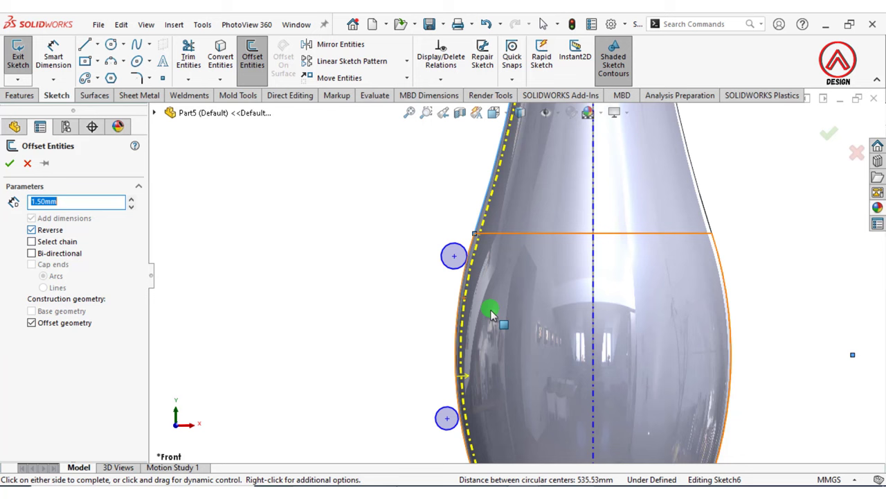
left_click(10, 164)
Dimension the upper groove circle to Ø8 mm and the lower one to Ø6 mm
left_click(54, 56)
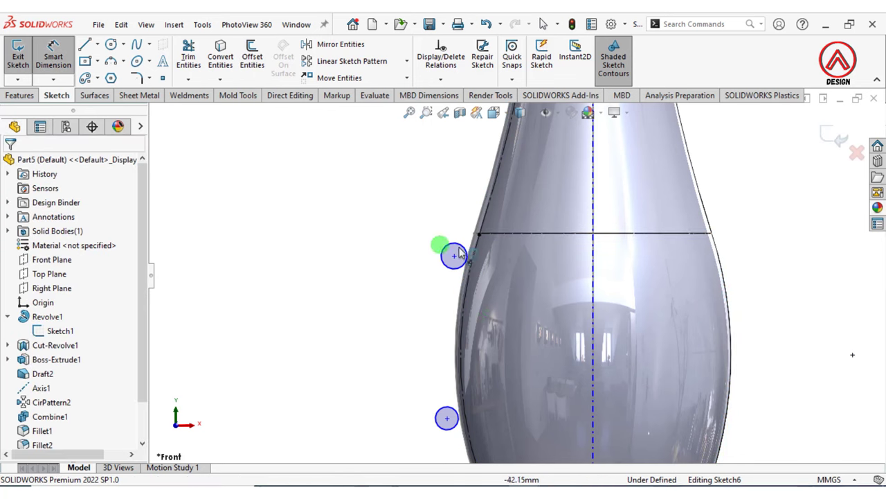
left_click(457, 255)
left_click(418, 210)
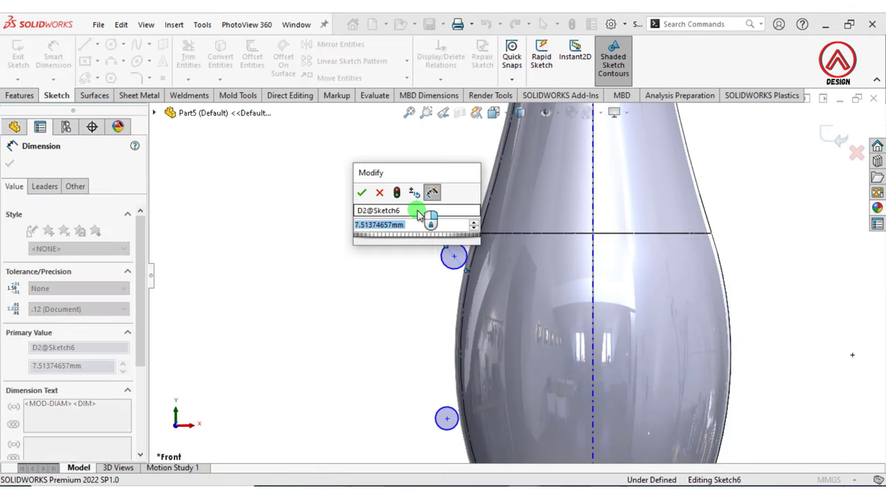
type("8")
key("Return")
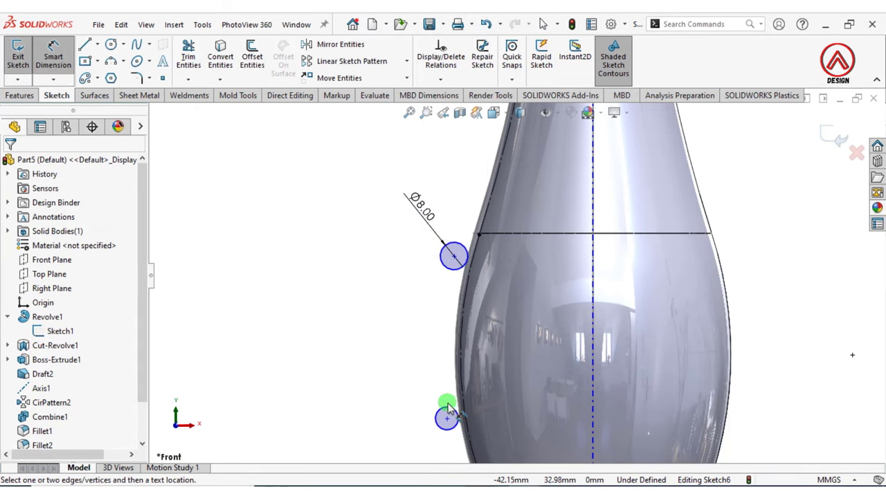
left_click(447, 407)
left_click(431, 392)
type("6")
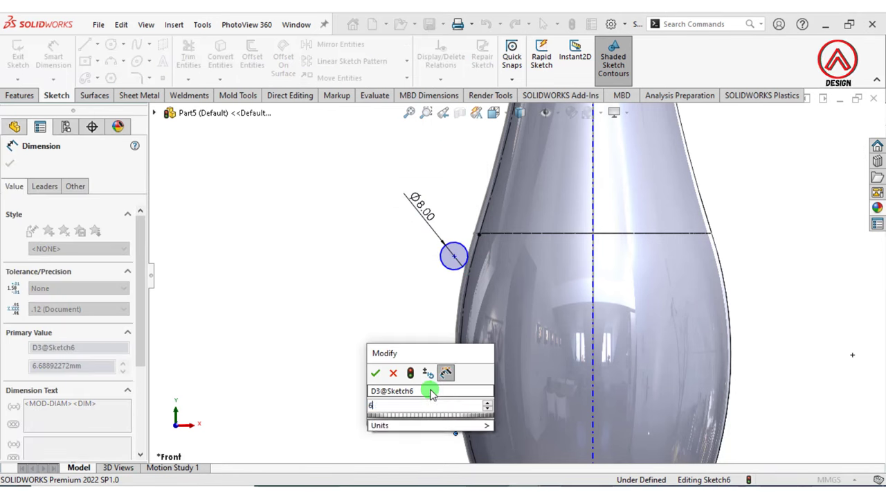
key("Return")
Make both groove circles tangent to the bottle's outline arcs
key("f")
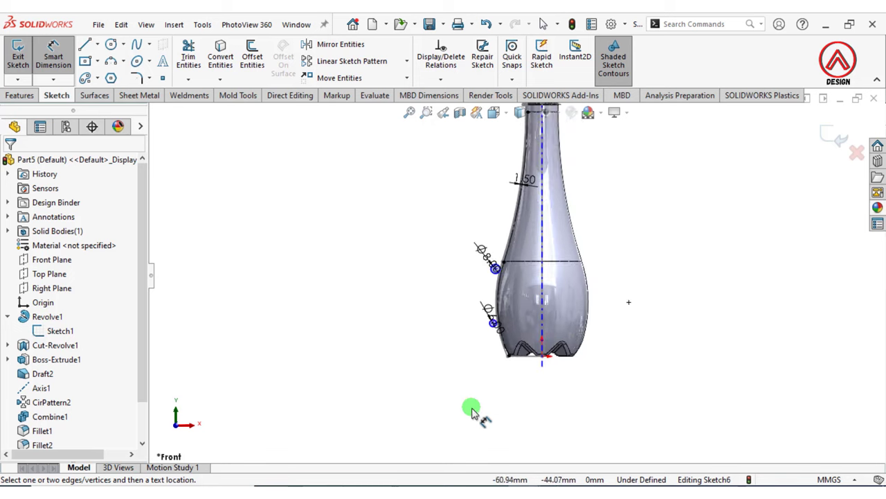
scroll(518, 296, "down", 2)
scroll(500, 326, "down", 3)
scroll(489, 288, "down", 3)
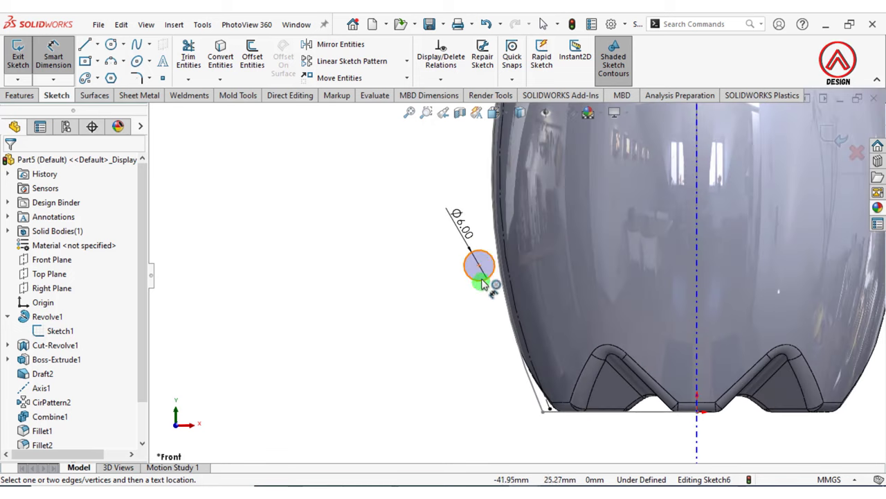
left_click(491, 253)
left_click(505, 257, "ctrl")
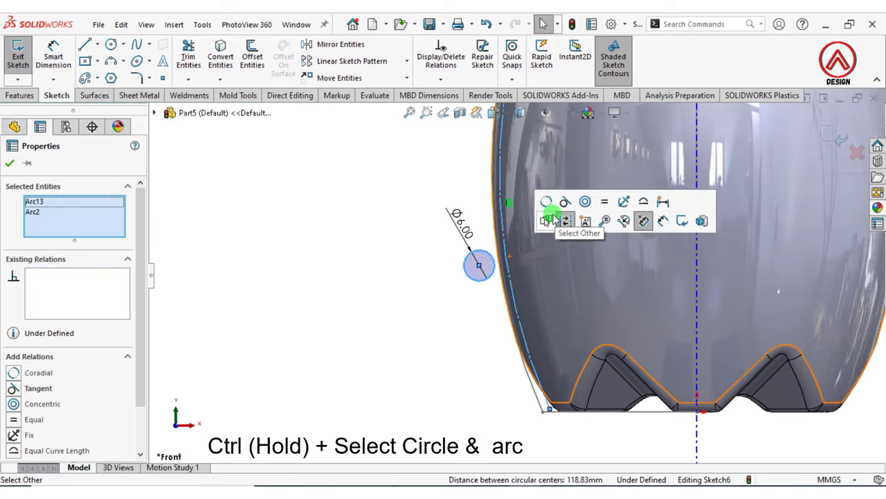
left_click(565, 201)
left_click(445, 168)
scroll(470, 166, "up", 5)
scroll(531, 144, "down", 4)
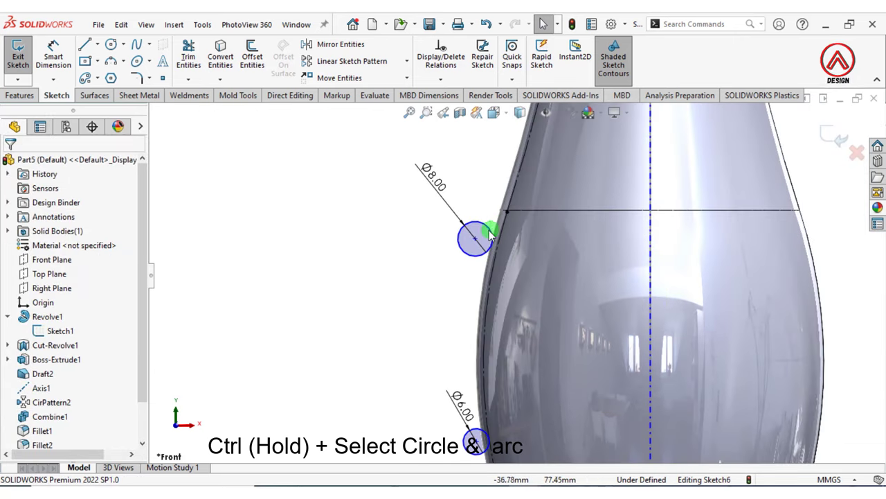
left_click(489, 236)
left_click(502, 232, "ctrl")
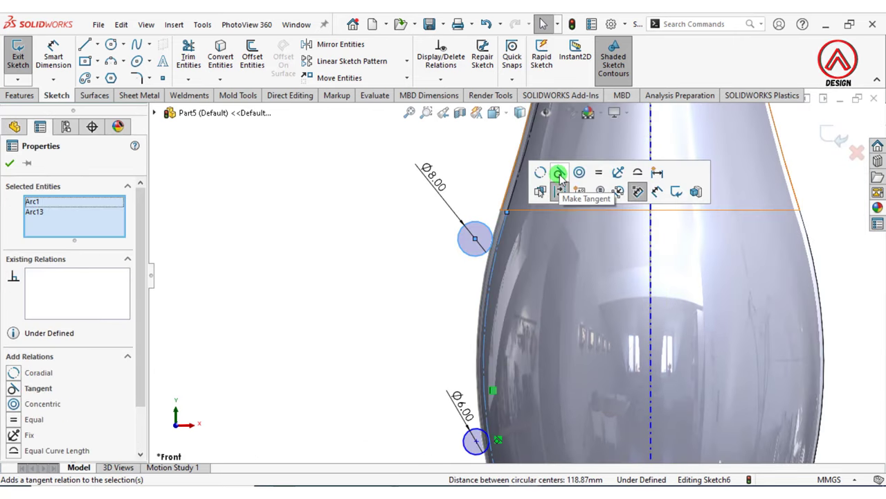
left_click(558, 173)
left_click(489, 159)
Place the lower circle's centre 20 mm and the upper one's 85 mm above the base
left_click(50, 50)
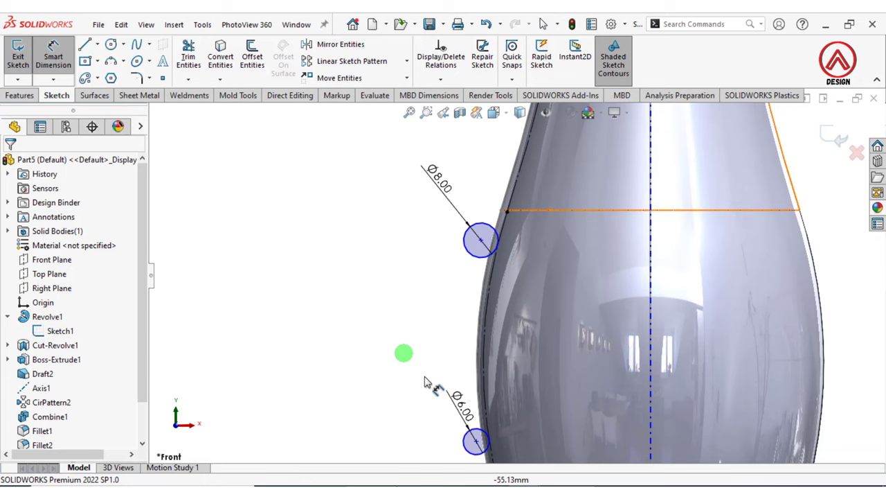
left_click(477, 443)
scroll(558, 457, "up", 3)
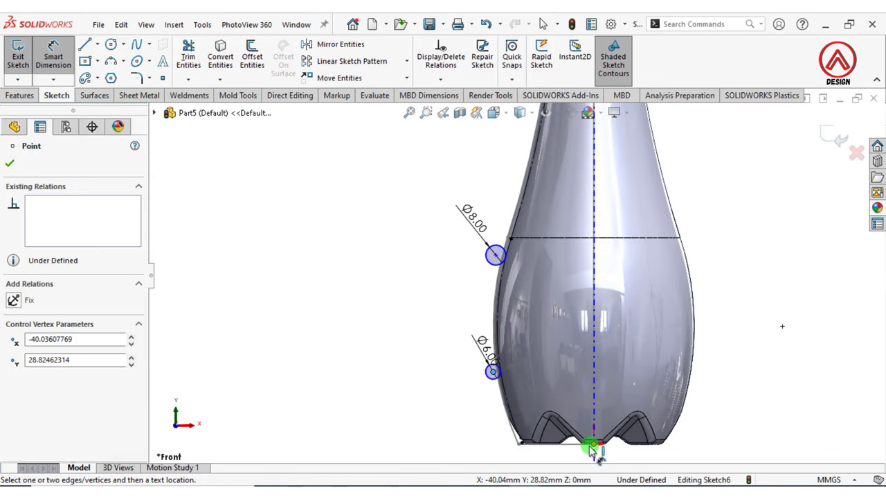
left_click(582, 448)
left_click(421, 413)
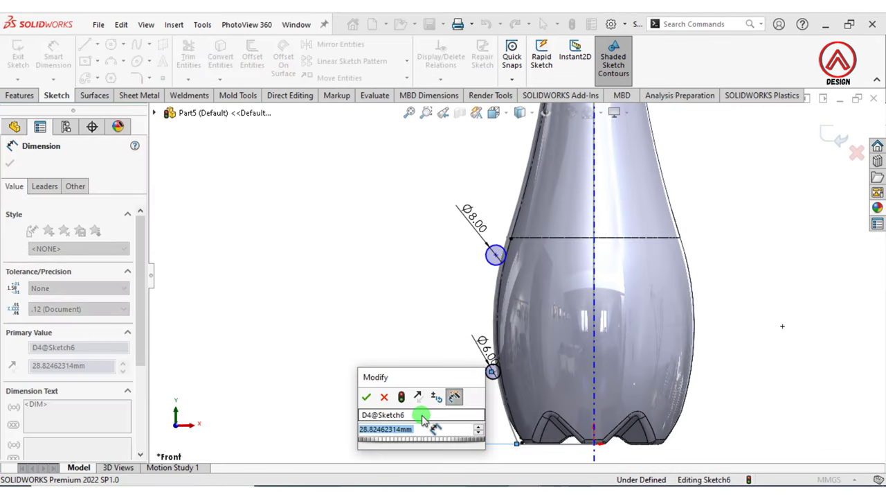
type("20")
key("Return")
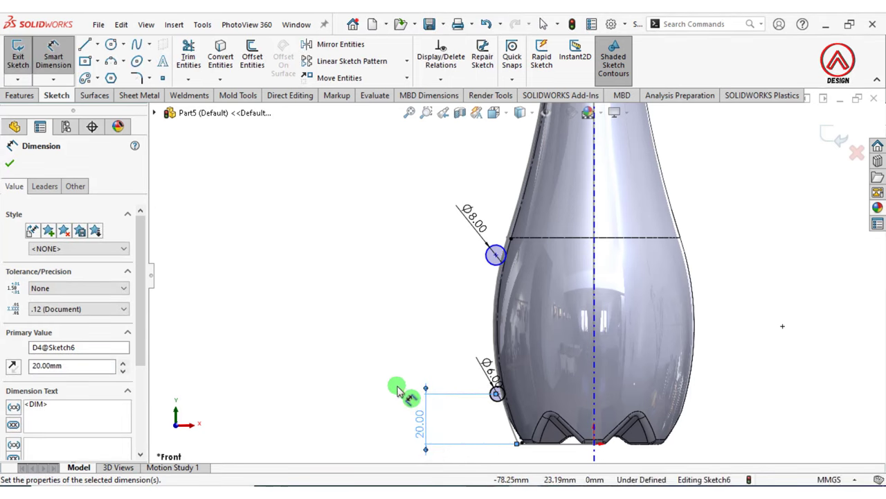
left_click(495, 254)
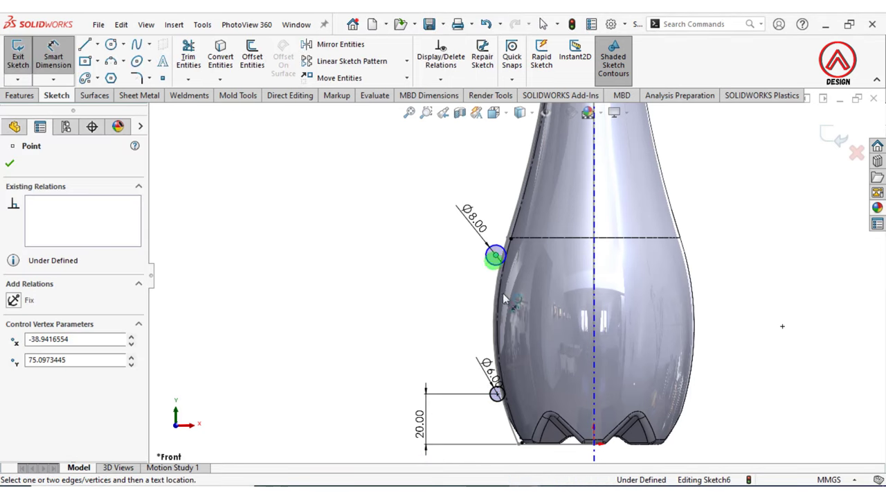
left_click(552, 450)
left_click(385, 394)
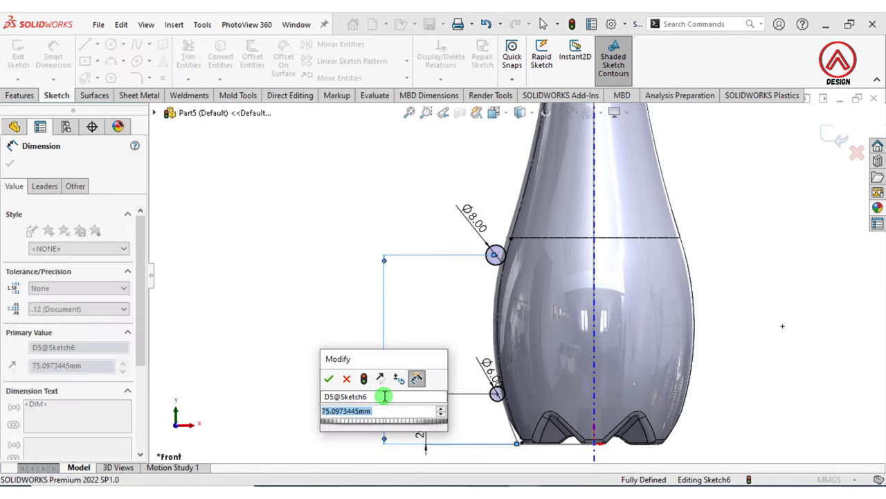
type("85")
key("Return")
key("Escape")
scroll(522, 235, "down", 2)
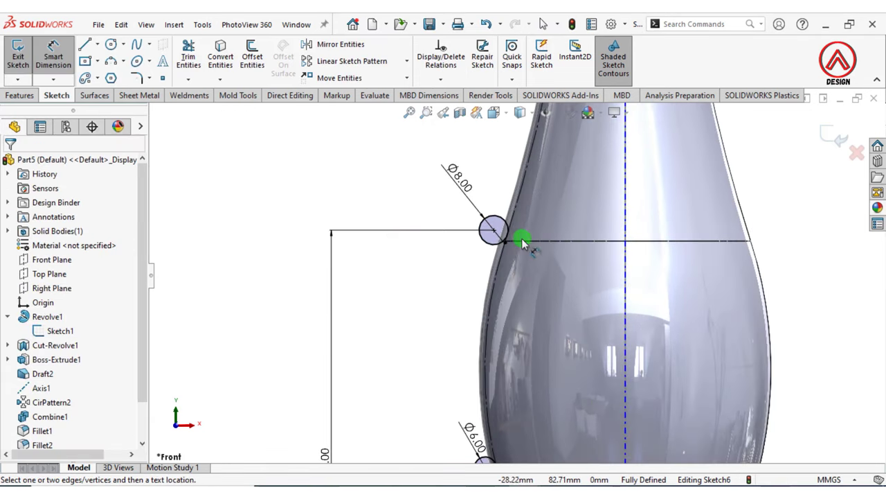
scroll(501, 256, "up", 2)
scroll(501, 257, "up", 2)
scroll(628, 309, "down", 1)
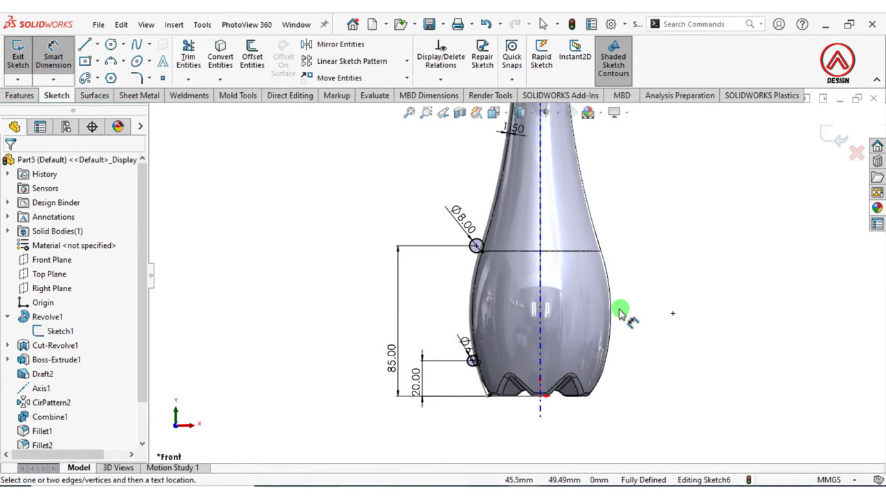
Revolve-cut the two groove circles around the bottle's central axis
left_click(17, 94)
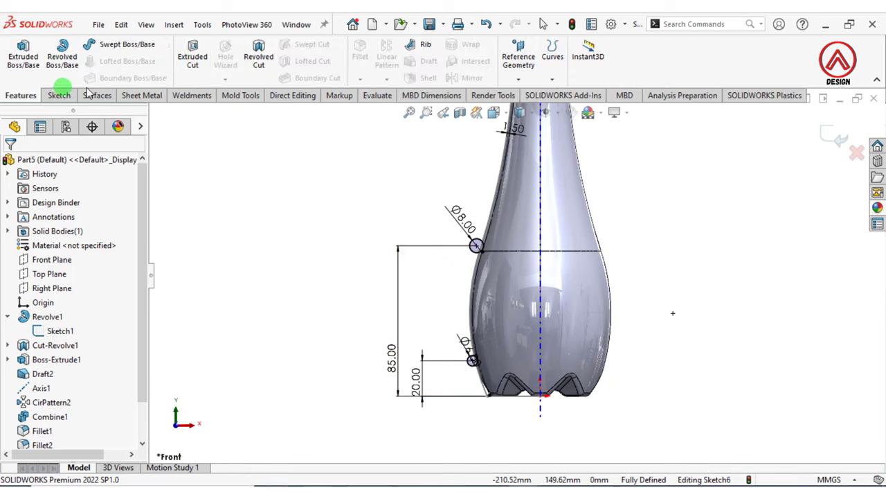
left_click(258, 59)
left_click(76, 207)
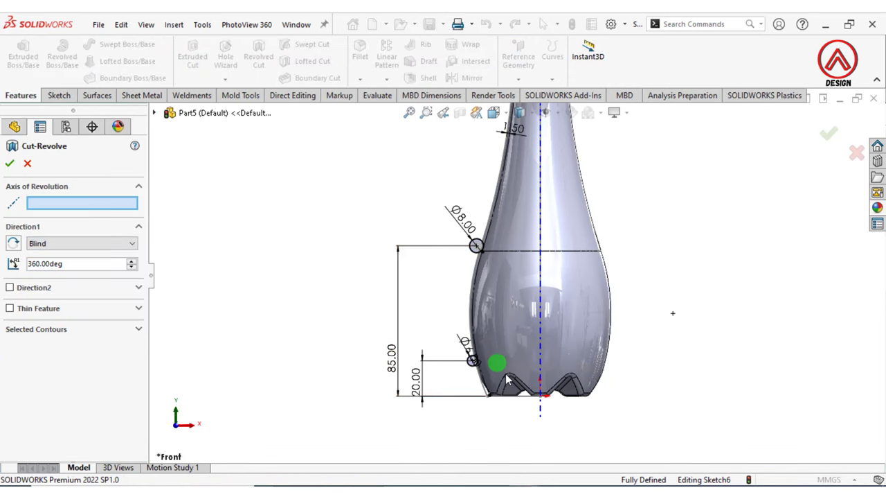
left_click(540, 413)
left_click(10, 163)
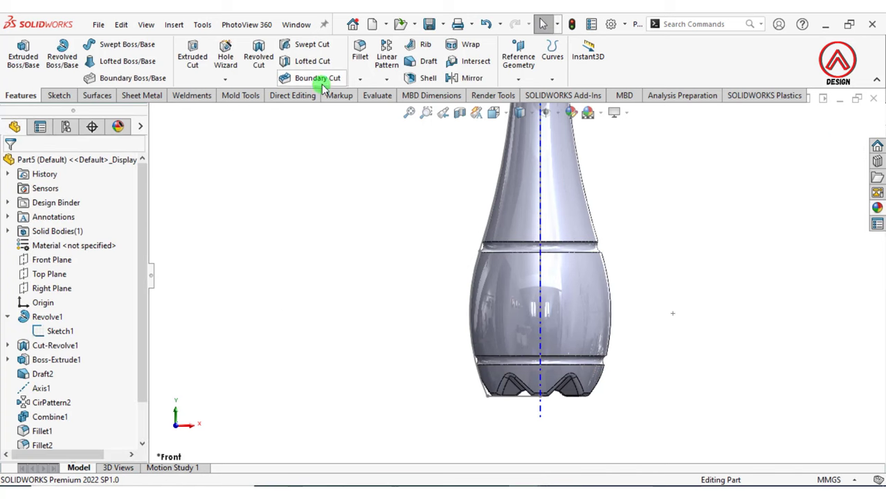
Apply a 3.00 mm fillet to the four groove edges, removing the wrongly picked Face<1>
left_click(360, 52)
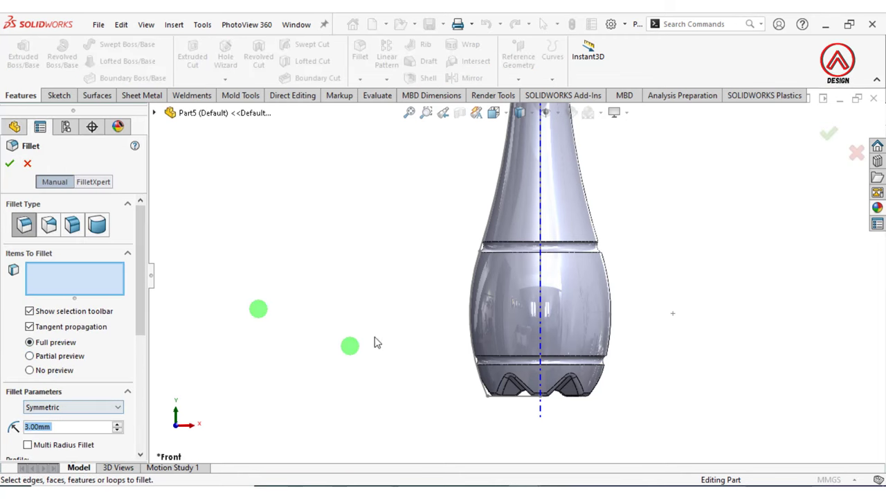
scroll(542, 242, "down", 3)
scroll(572, 188, "down", 3)
left_click(573, 150)
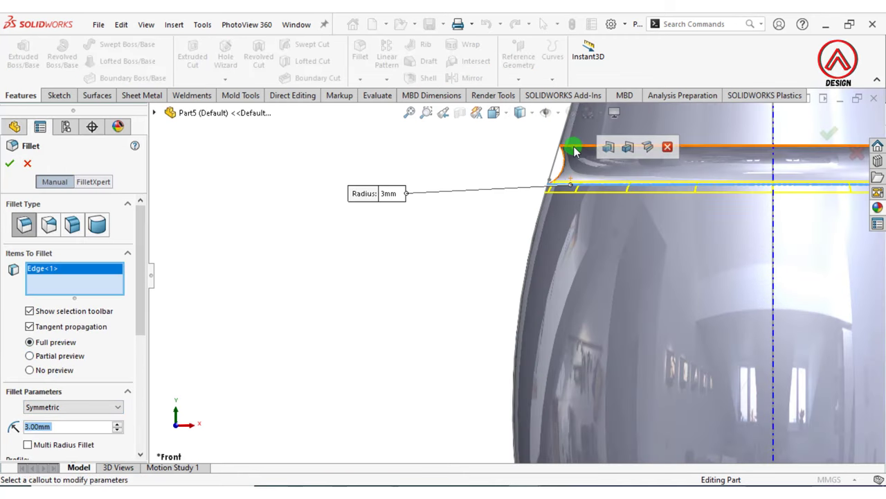
left_click(574, 201)
scroll(574, 402, "up", 3)
scroll(522, 353, "down", 3)
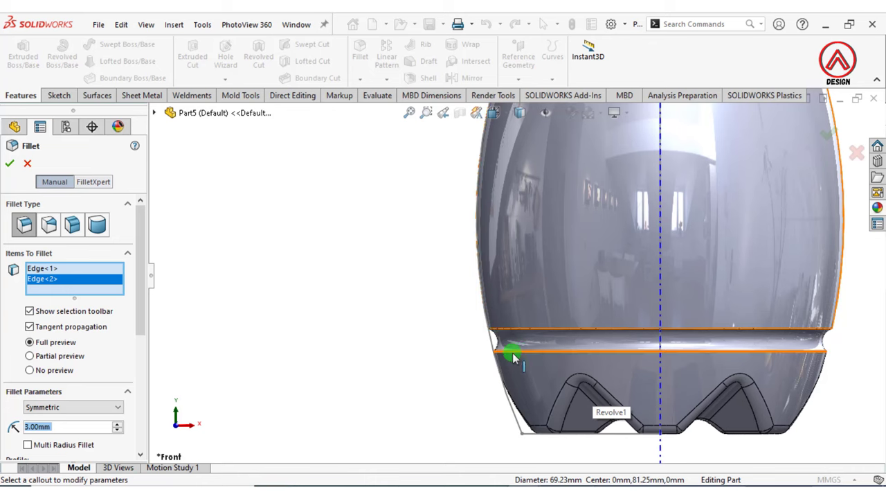
left_click(511, 335)
left_click(511, 339)
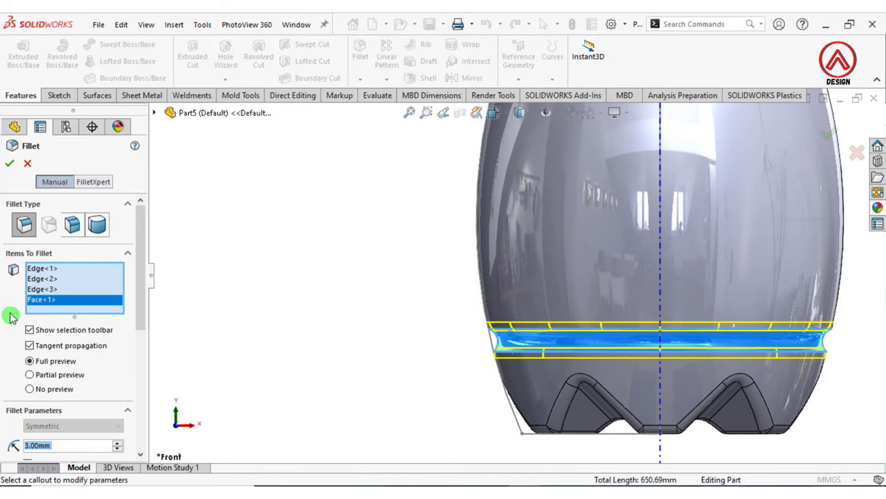
right_click(50, 305)
left_click(79, 325)
left_click(505, 333)
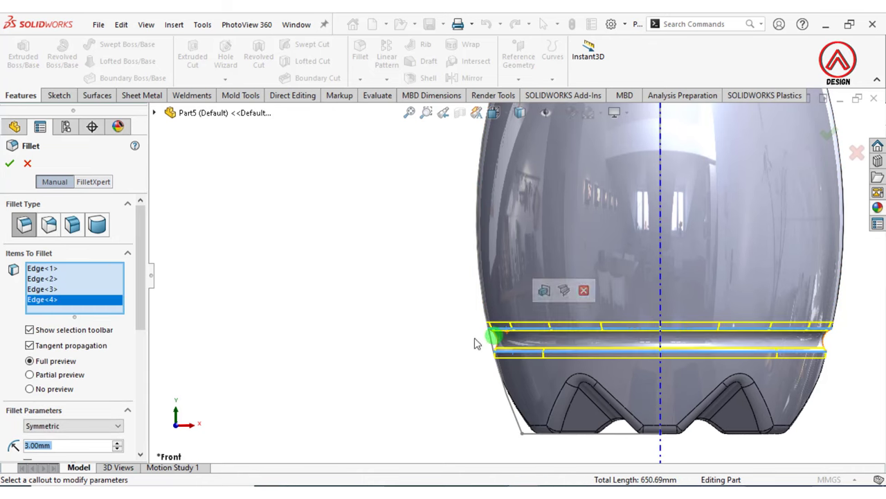
left_click(8, 166)
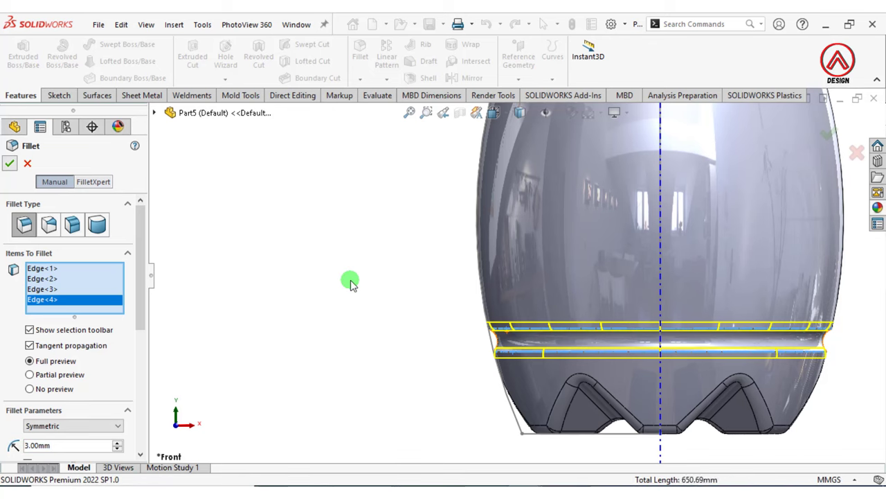
scroll(382, 289, "up", 2)
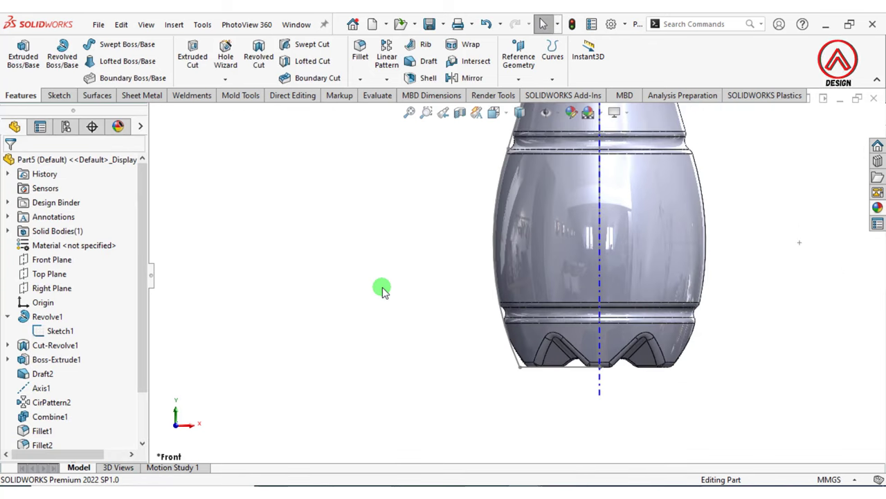
Hide Sketch1 and Axis1, then select the Front Plane
scroll(718, 187, "up", 2)
scroll(591, 228, "up", 2)
scroll(564, 228, "up", 2)
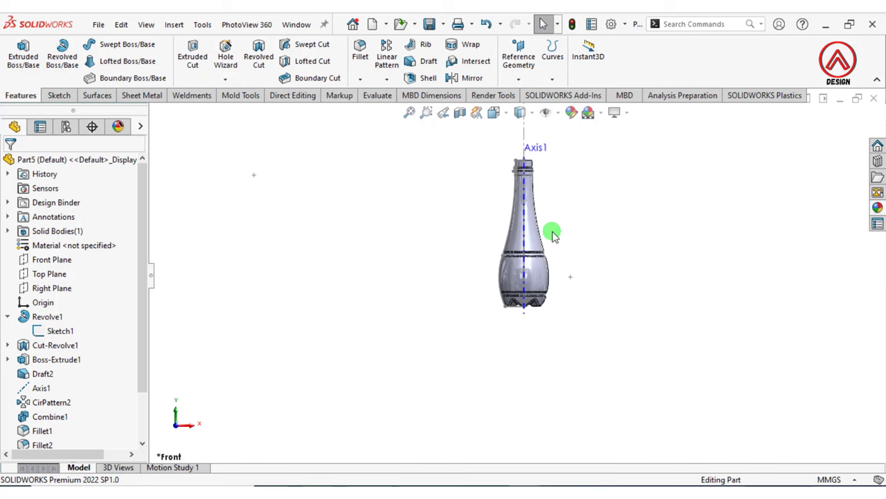
scroll(488, 229, "down", 2)
scroll(514, 229, "down", 2)
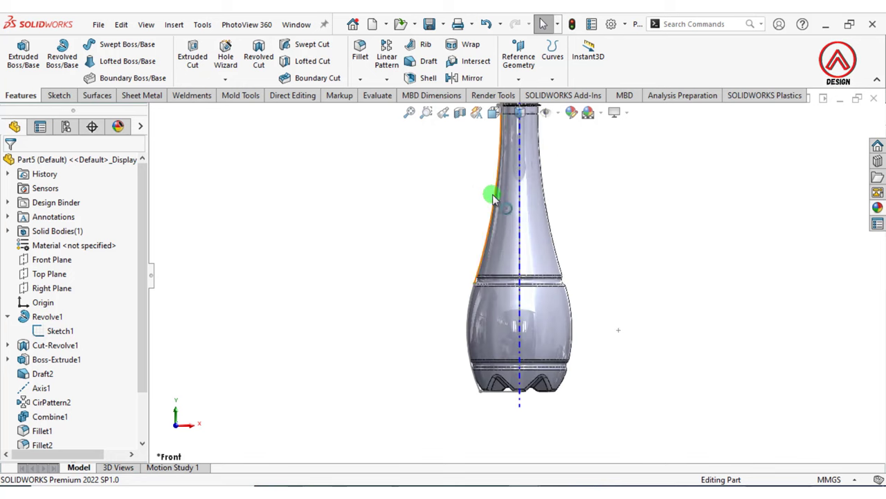
left_click(493, 200)
left_click(554, 154)
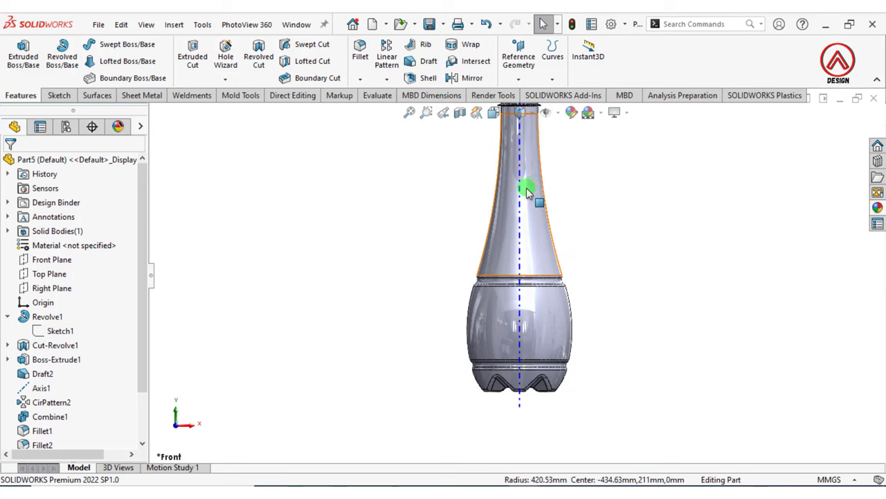
left_click(520, 194)
left_click(572, 152)
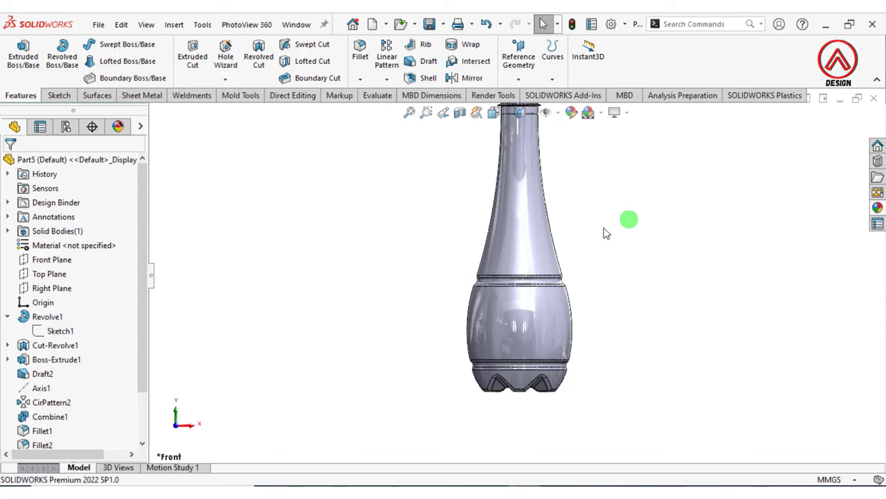
left_click(61, 259)
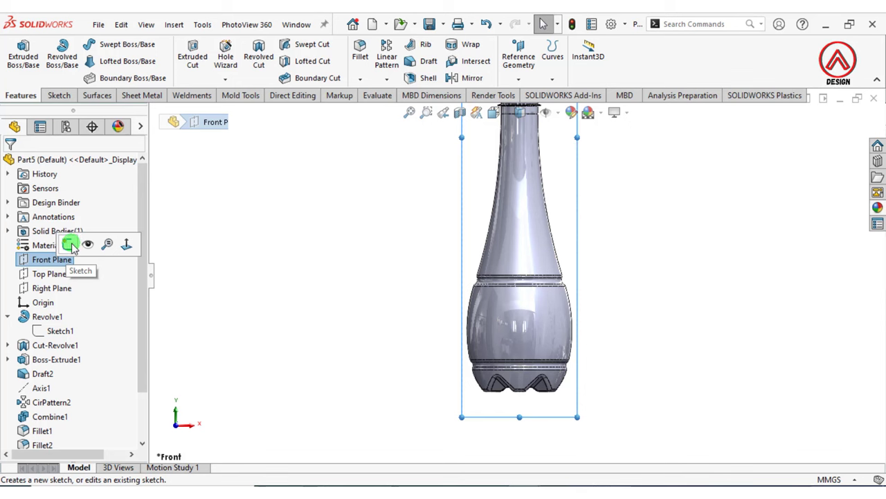
Start a Front Plane sketch with a vertical centerline from the bottle's bottom centre
left_click(70, 245)
left_click(97, 44)
left_click(104, 74)
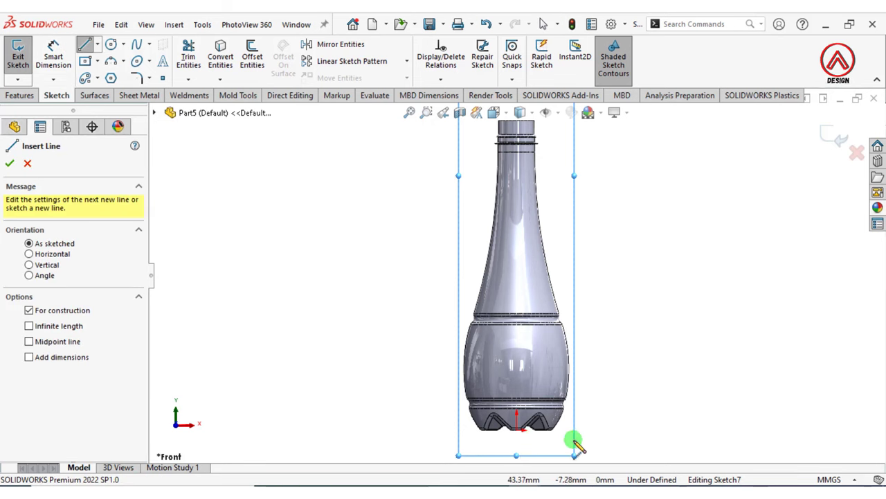
left_click(516, 431)
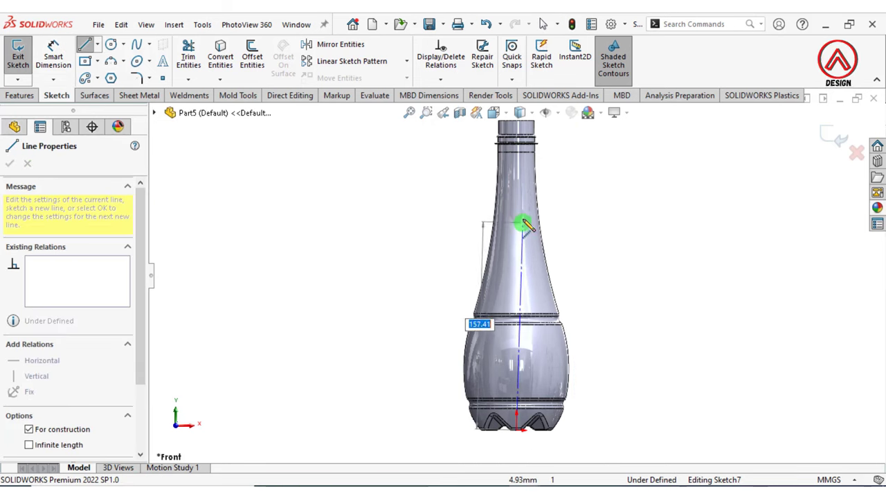
key("Escape")
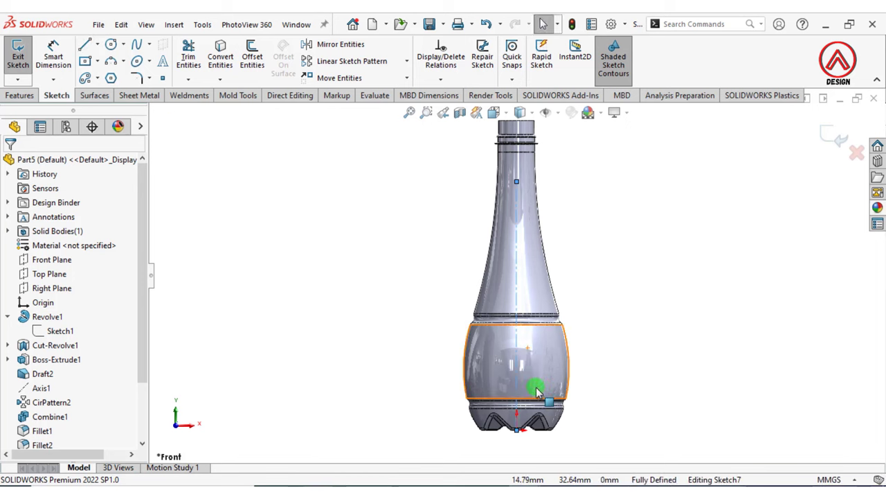
left_click(552, 385)
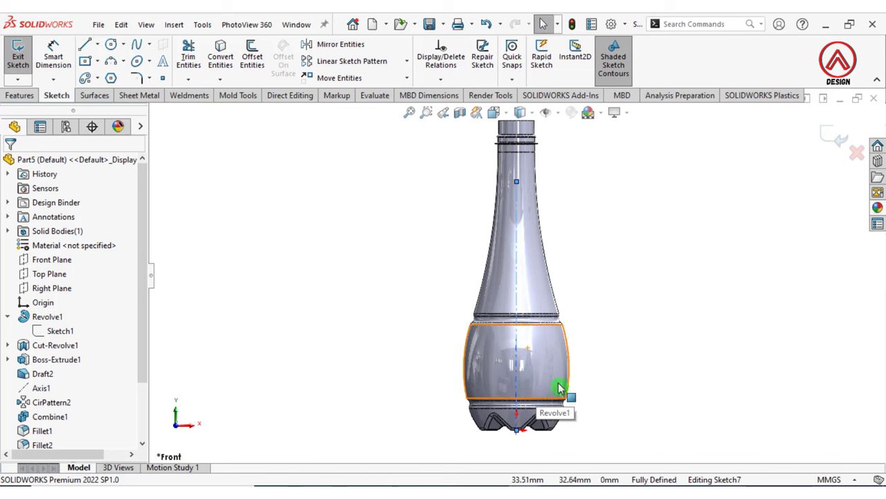
Draw a 3-point leaf side arc and mirror it about centerline Line1
left_click(110, 61)
scroll(515, 357, "down", 3)
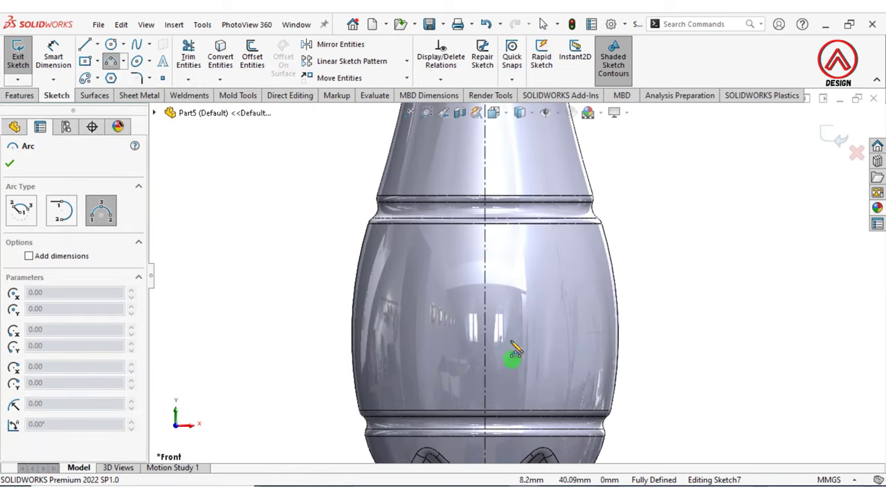
left_click(485, 244)
left_click(462, 394)
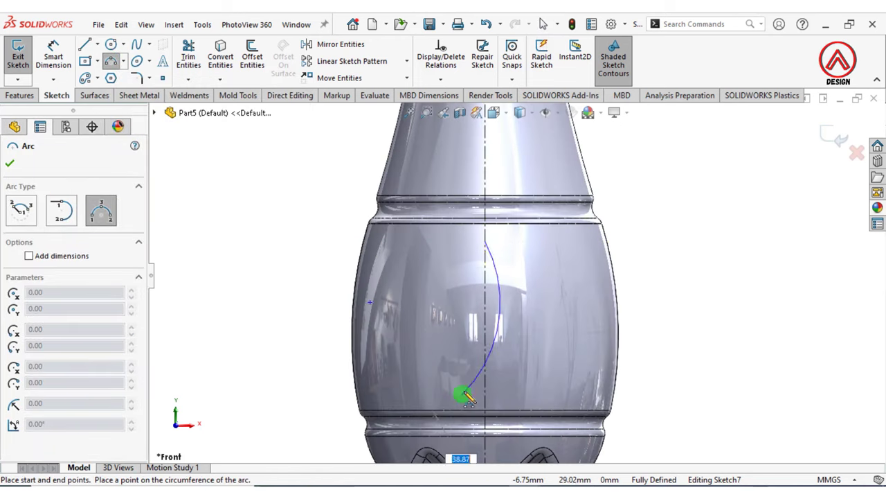
left_click(469, 345)
scroll(519, 414, "down", 1)
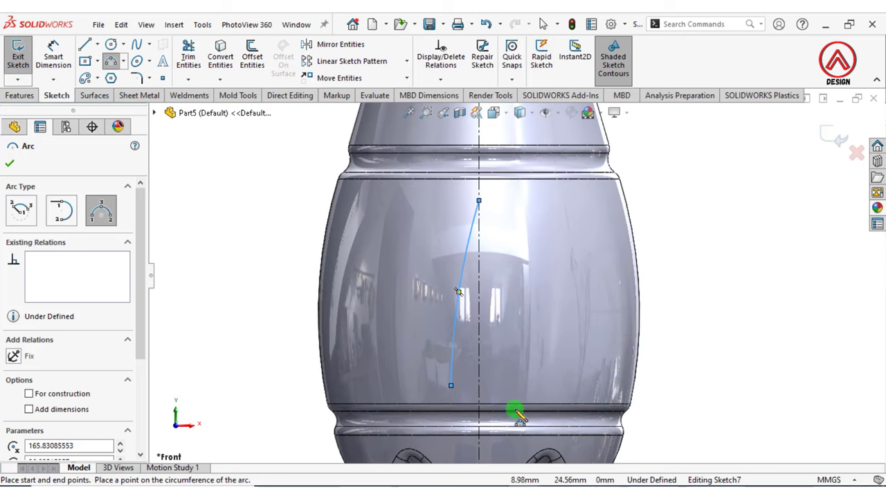
left_click(340, 43)
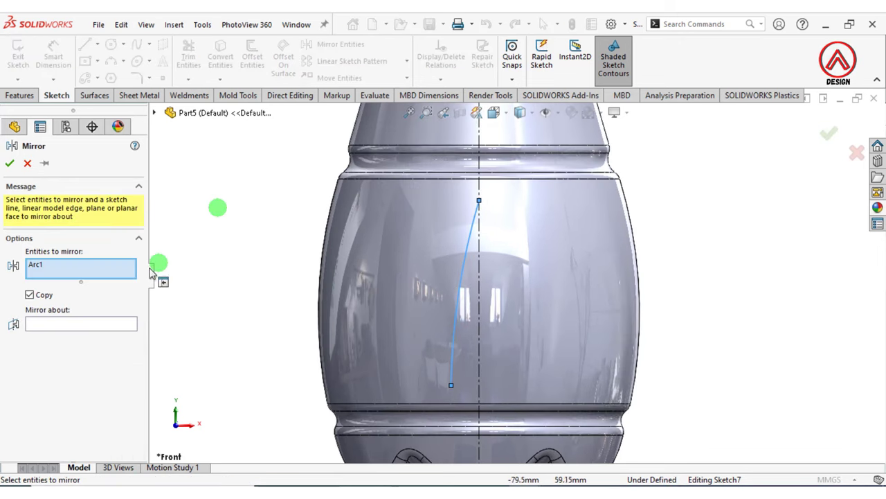
left_click(78, 325)
left_click(479, 309)
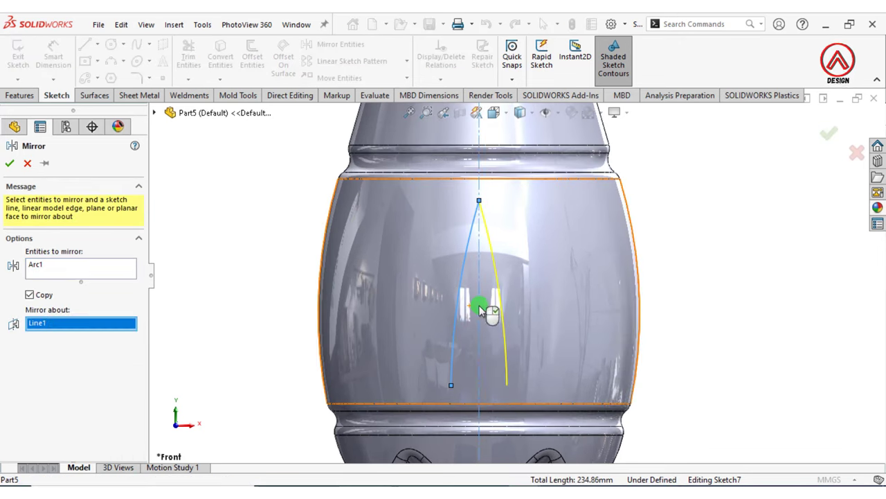
left_click(10, 163)
Close the leaf bottom with a 3-point arc joining the two lower arc ends
left_click(110, 61)
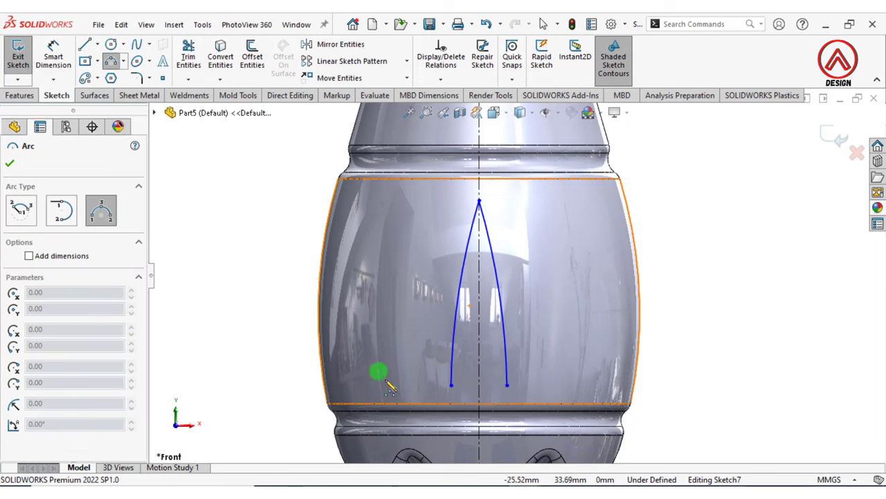
left_click(453, 386)
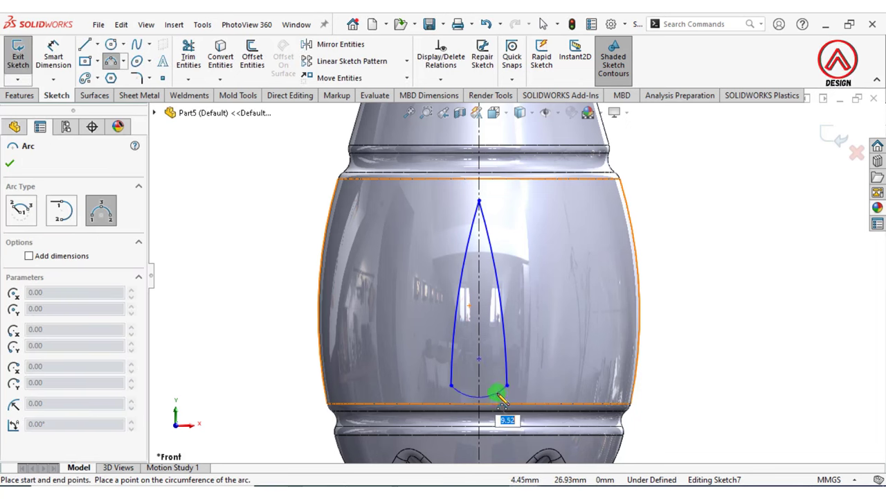
left_click(497, 392)
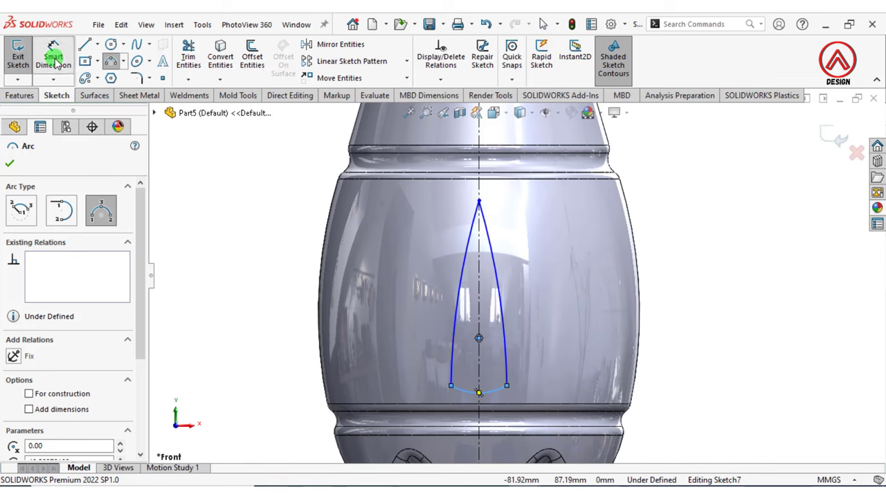
Dimension the leaf tip 76 mm and its bottom point 28 mm above the origin
key("Escape")
left_click(478, 201)
scroll(514, 271, "up", 3)
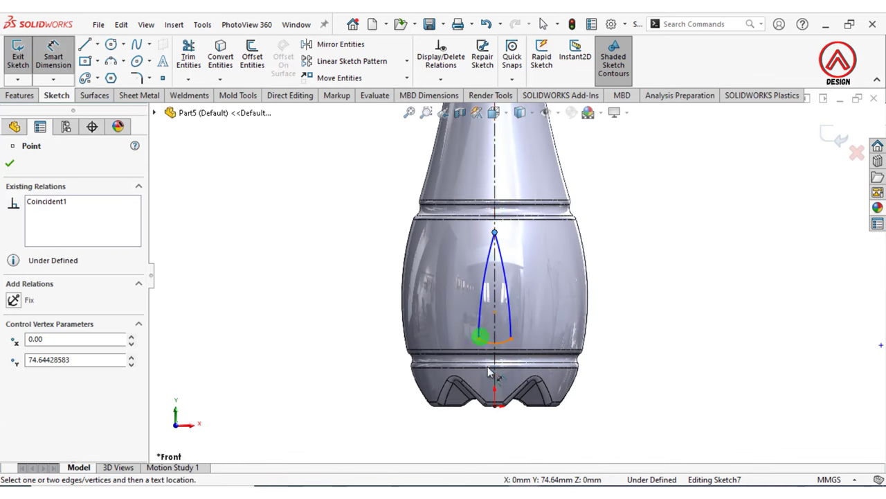
left_click(494, 405)
left_click(353, 324)
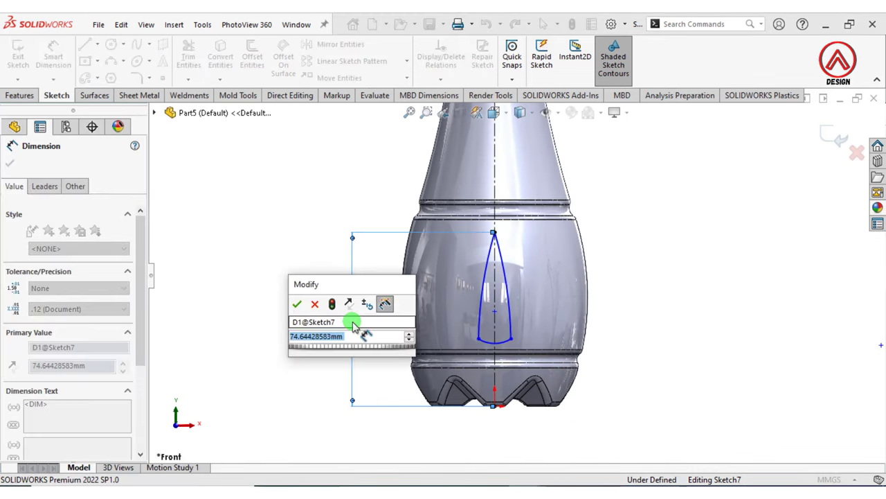
type("76")
key("Return")
left_click(656, 269)
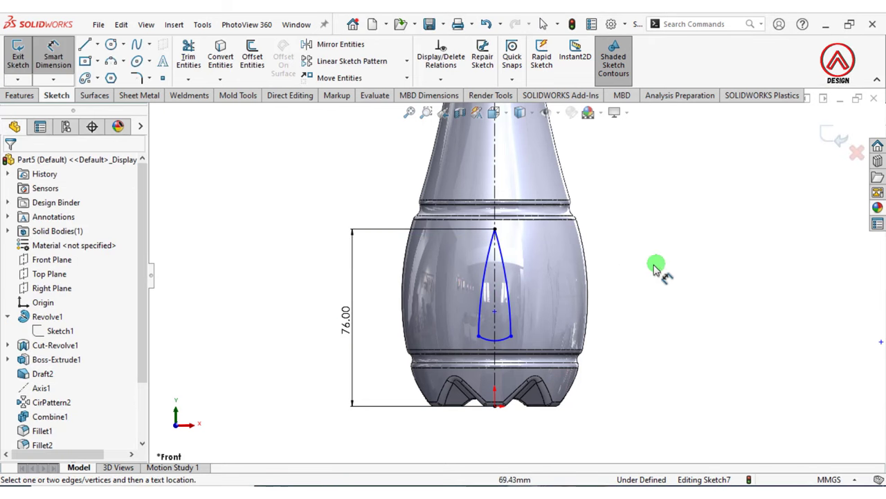
left_click(478, 338)
left_click(493, 405)
left_click(380, 372)
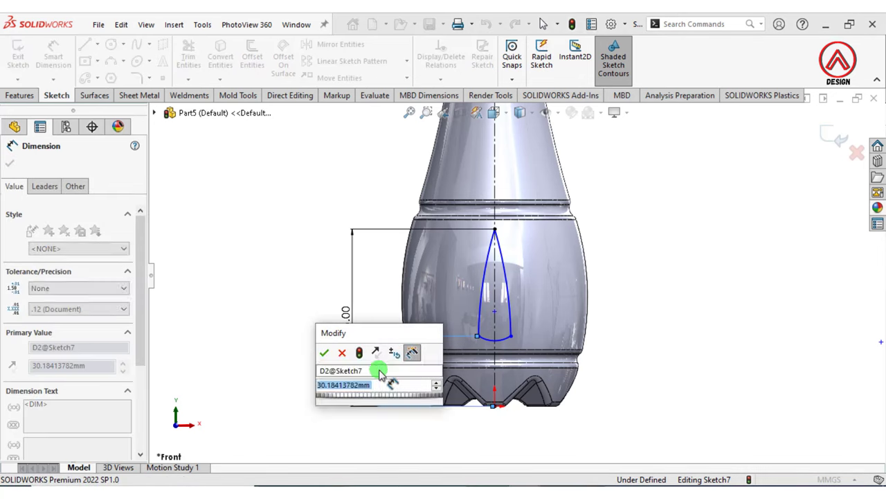
type("28")
left_click(593, 333)
left_click(472, 288)
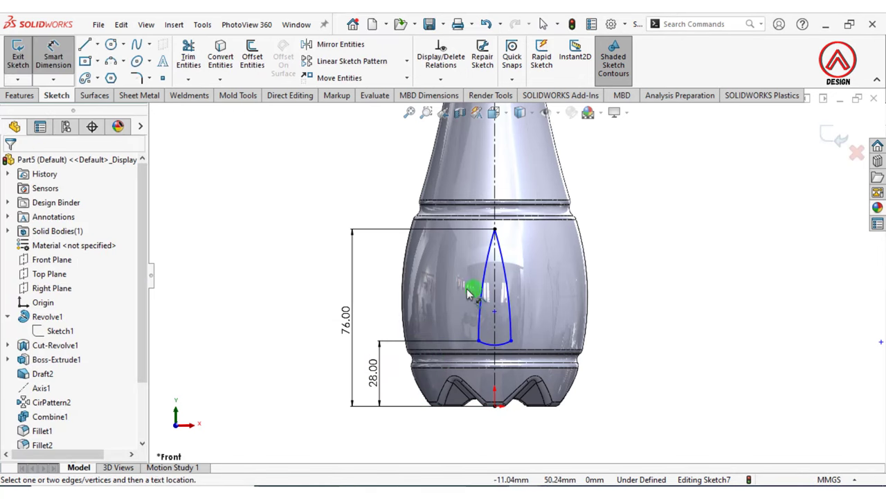
Set the leaf's side arc radius to R200 and the bottom arc to 14 mm
left_click(483, 289)
left_click(467, 279)
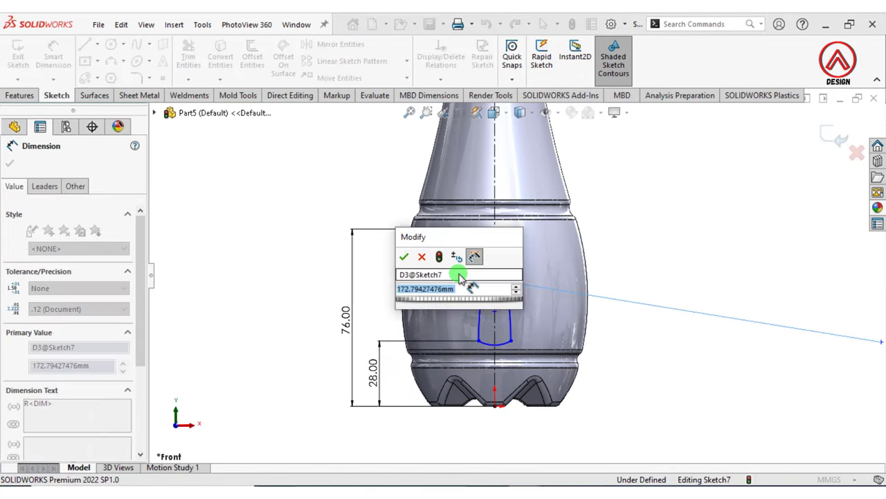
type("200")
key("Return")
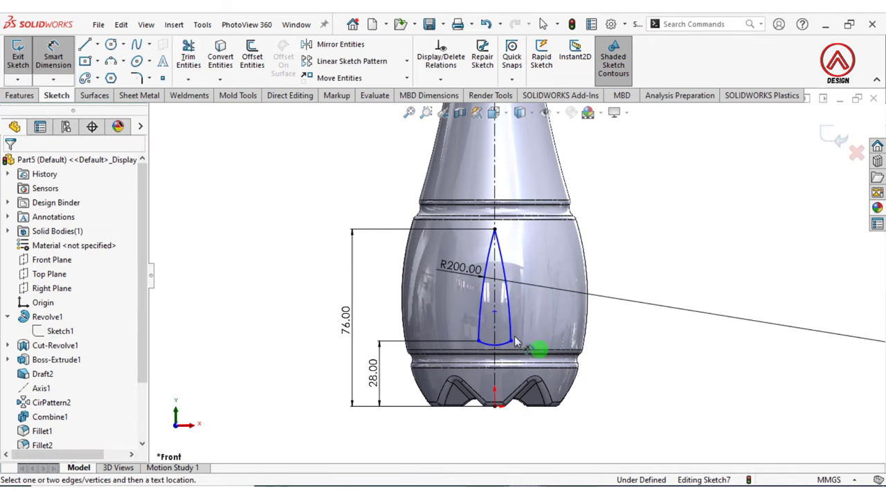
scroll(526, 342, "up", 1)
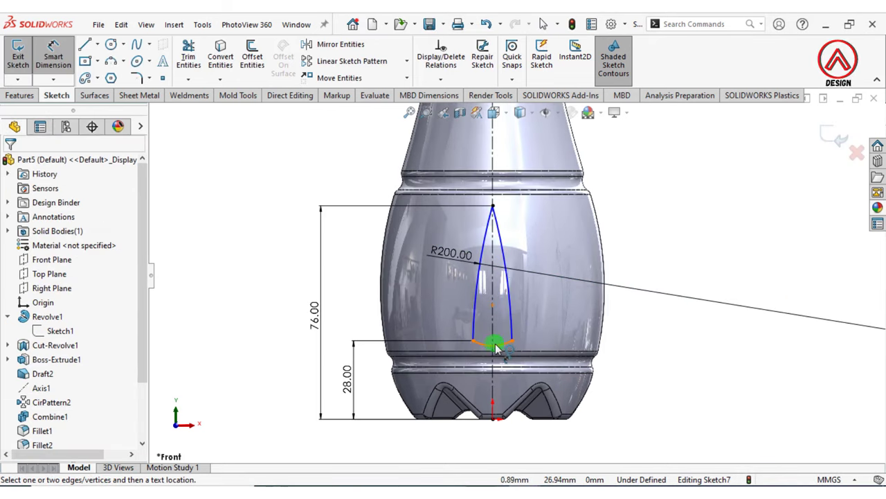
left_click(489, 352)
scroll(475, 364, "up", 2)
left_click(477, 383)
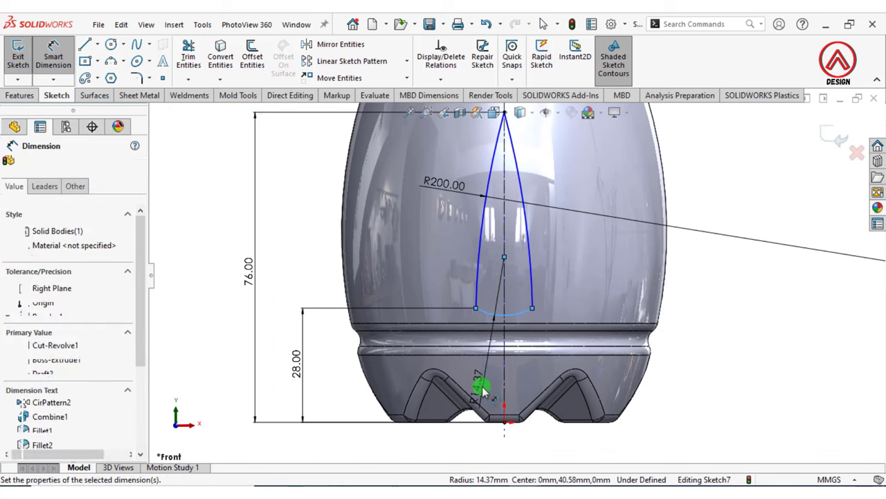
type("14")
key("Return")
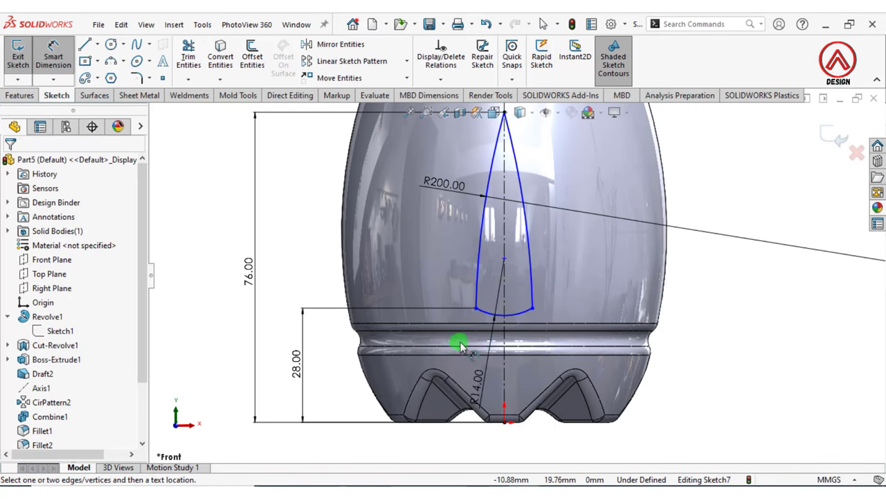
Dimension the leaf's base width between the lower endpoints to 10 mm
left_click(475, 308)
left_click(532, 309)
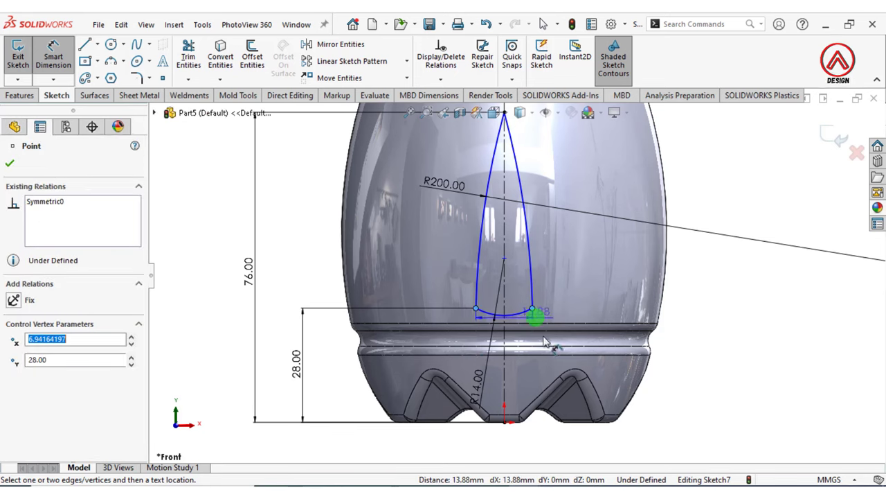
left_click(508, 448)
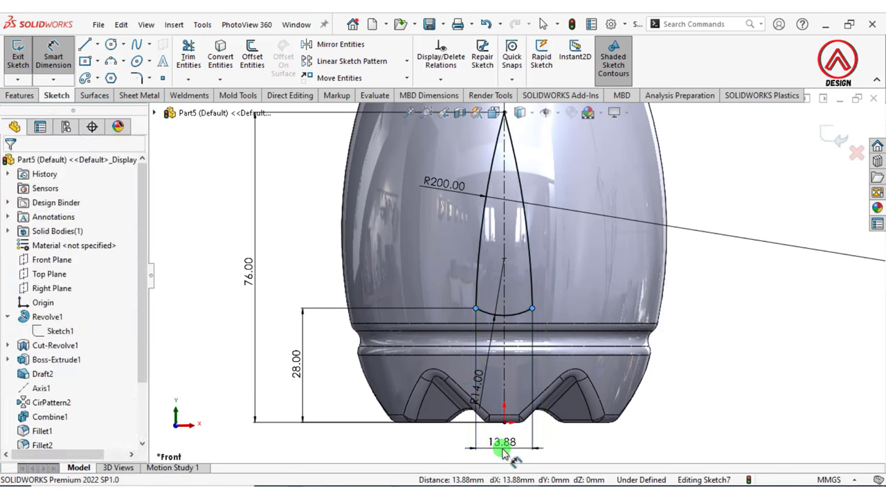
type("10")
key("Return")
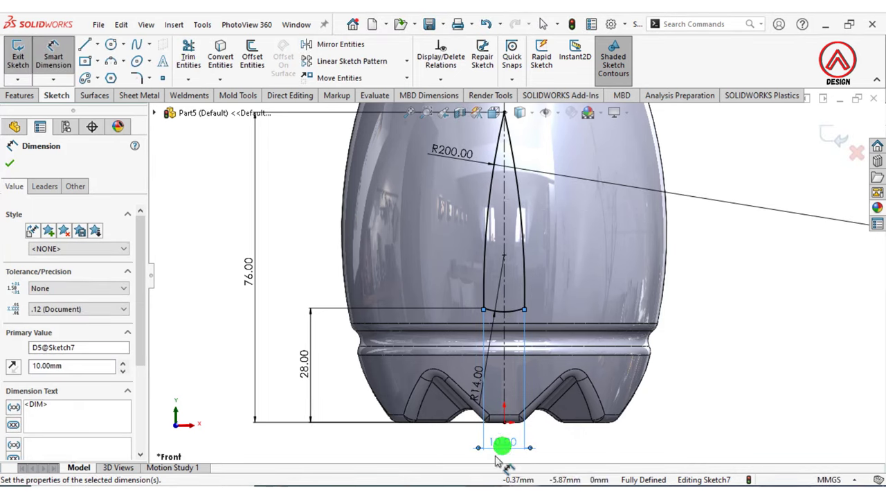
left_click(652, 340)
scroll(607, 291, "up", 2)
scroll(537, 208, "up", 2)
scroll(537, 208, "down", 2)
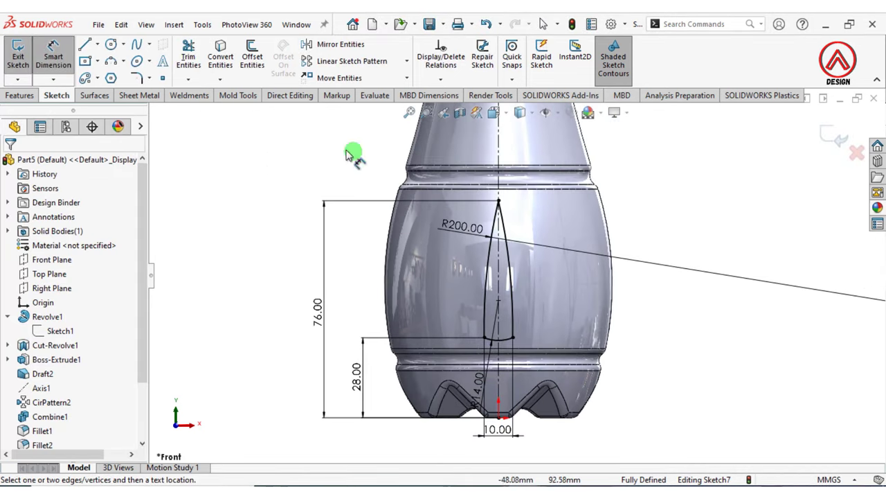
left_click(174, 24)
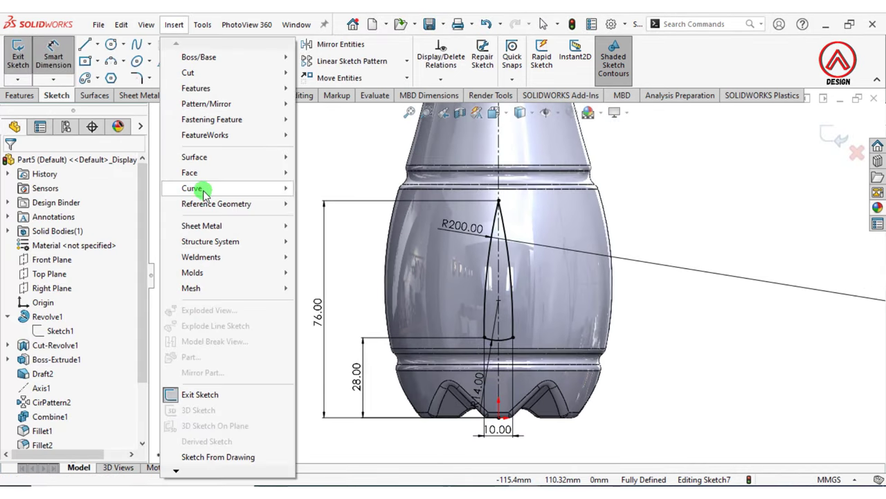
Create a projection split line of the leaf sketch on the barrel face, single direction
left_click(320, 189)
left_click(520, 228)
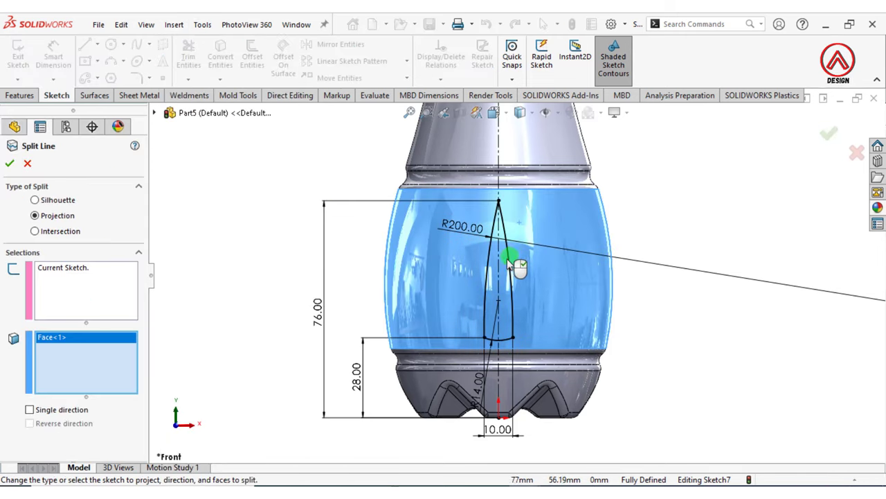
middle_click_drag(518, 257, 450, 289)
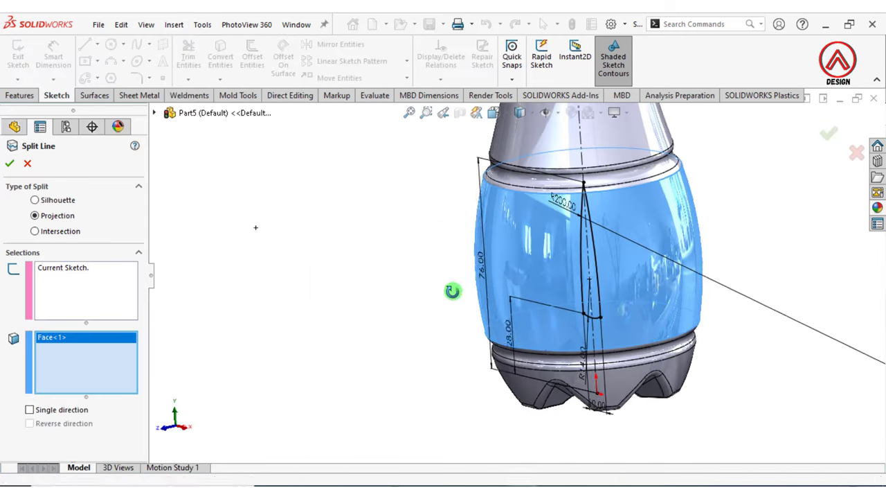
left_click(30, 410)
middle_click_drag(603, 293, 386, 242)
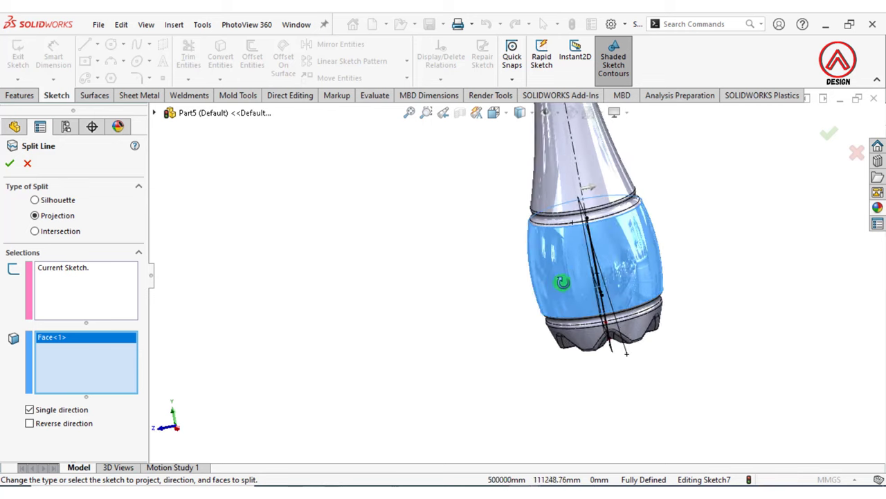
left_click(10, 163)
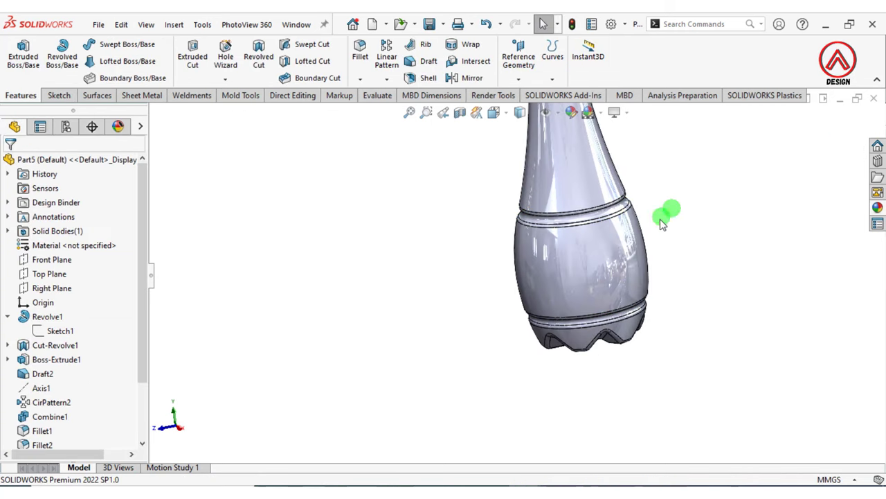
Edit Split Line1 to reverse its projection direction
scroll(48, 436, "down", 2)
left_click(43, 430)
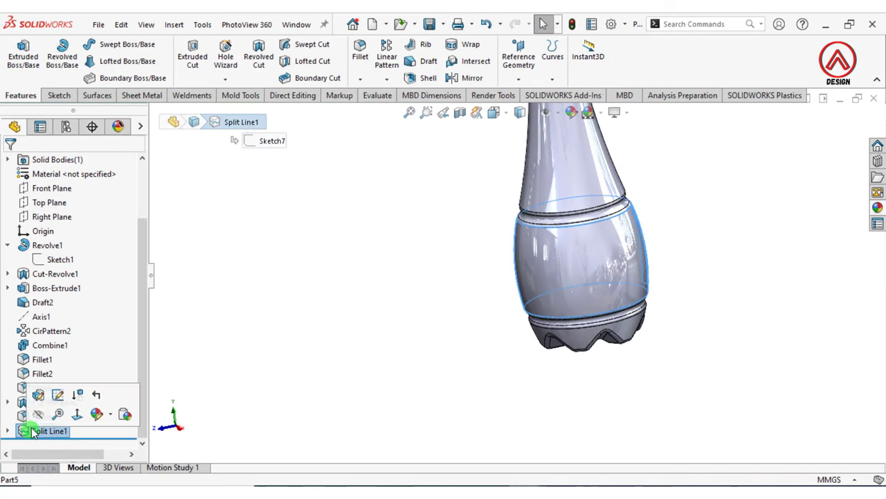
left_click(38, 400)
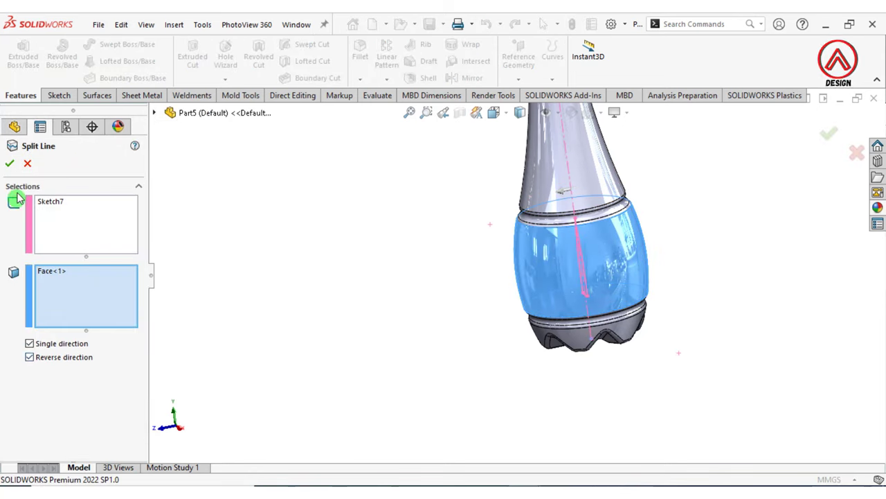
left_click(9, 166)
mouse_move(563, 263)
middle_mouse_down()
mouse_move(451, 287)
mouse_move(602, 250)
middle_mouse_up()
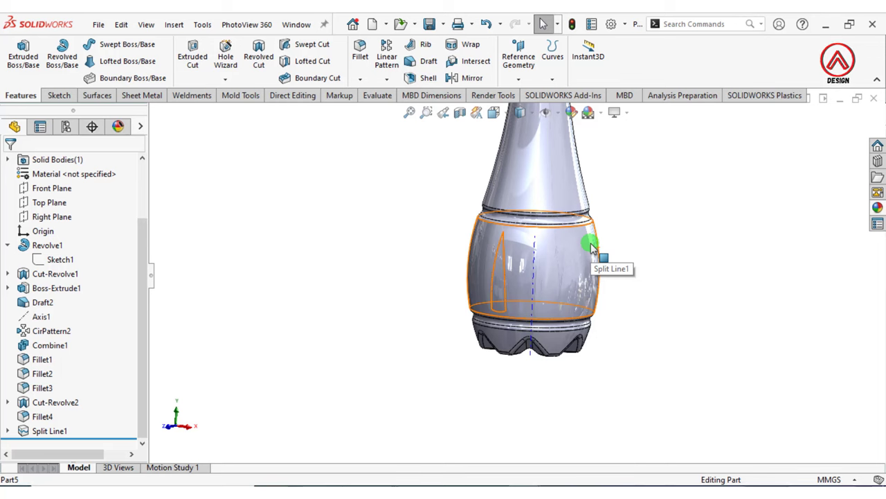
scroll(592, 249, "down", 3)
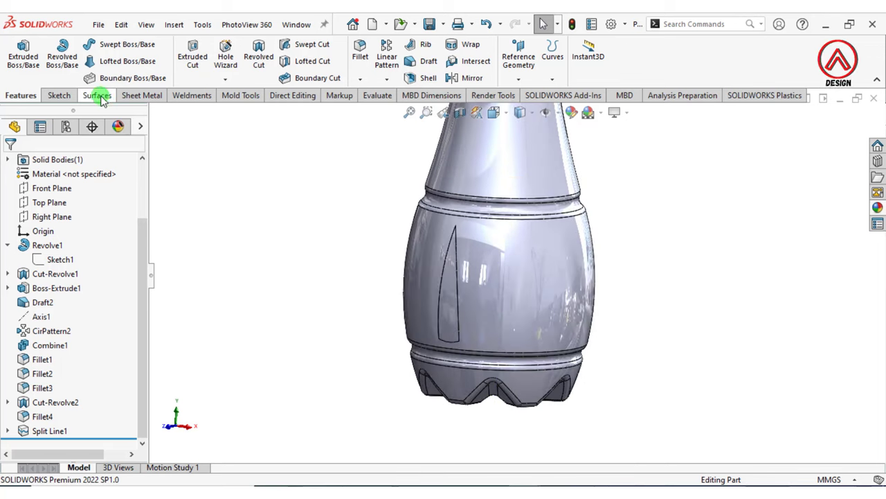
Offset the leaf-shaped face by 1.00 mm into a new surface, then view the bottle from the front
left_click(96, 95)
left_click(280, 61)
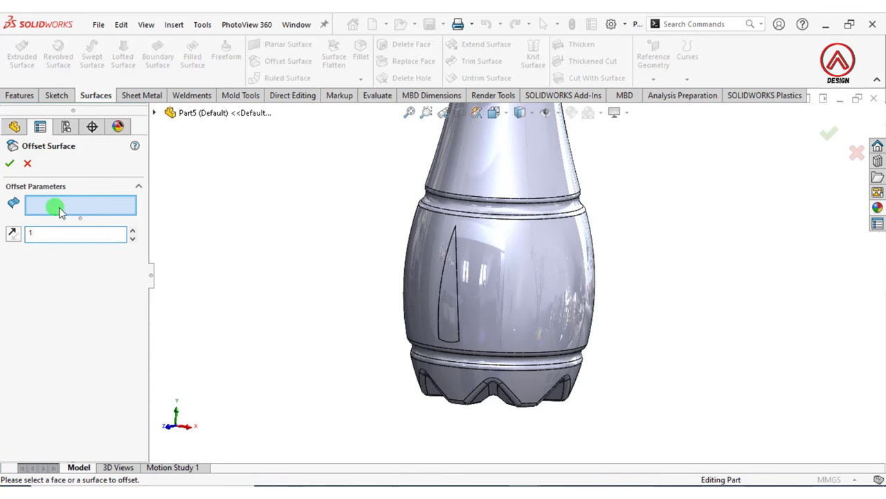
left_click(449, 295)
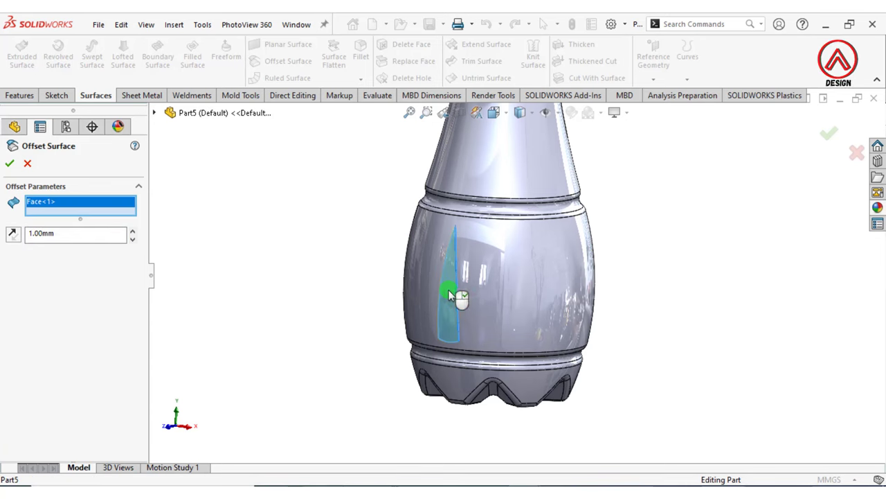
scroll(448, 322, "down", 5)
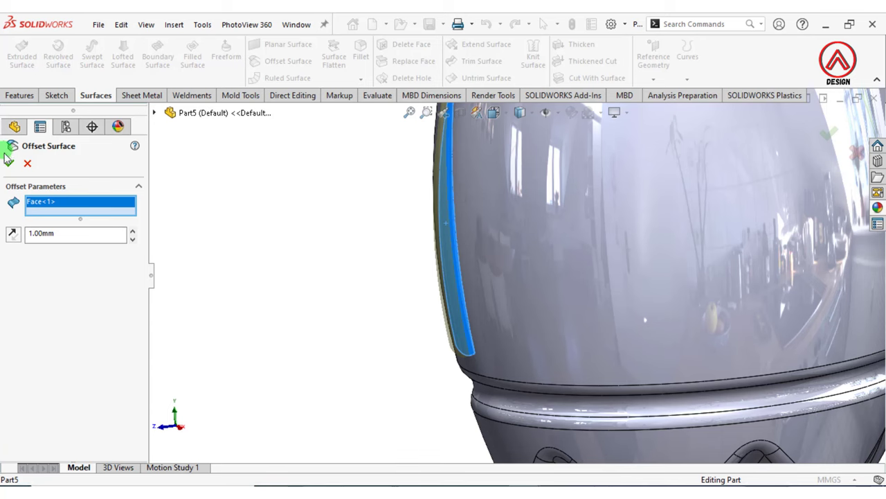
left_click(8, 159)
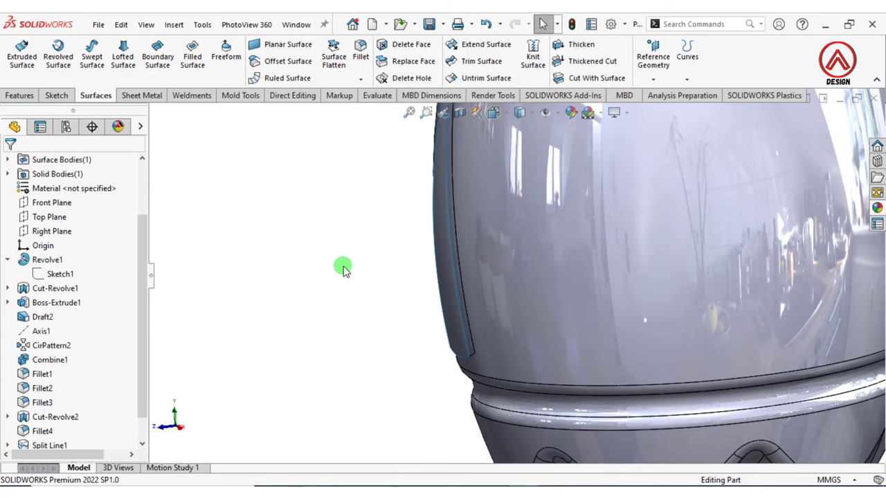
scroll(577, 231, "up", 5)
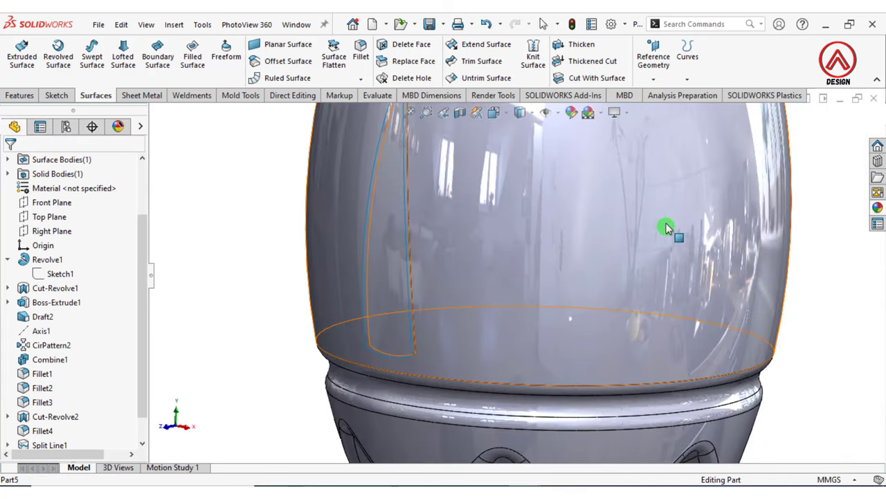
left_click(504, 112)
left_click(328, 326)
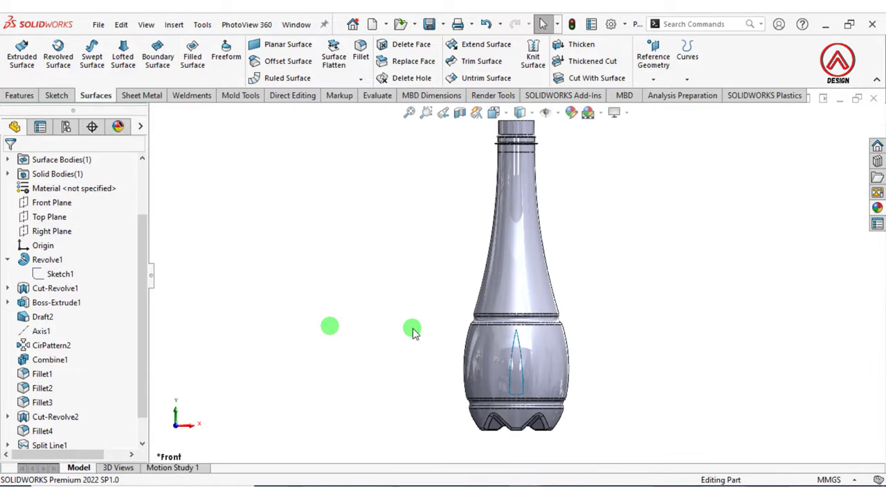
Start a sketch on the Front Plane and draw a vertical line inside the leaf outline
left_click_drag(141, 257, 147, 208)
left_click(62, 257)
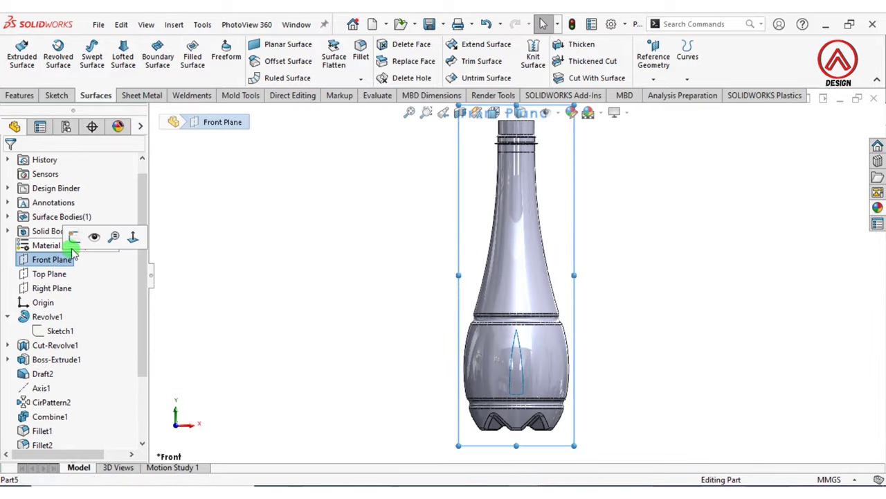
left_click(71, 229)
left_click(86, 46)
scroll(481, 376, "down", 3)
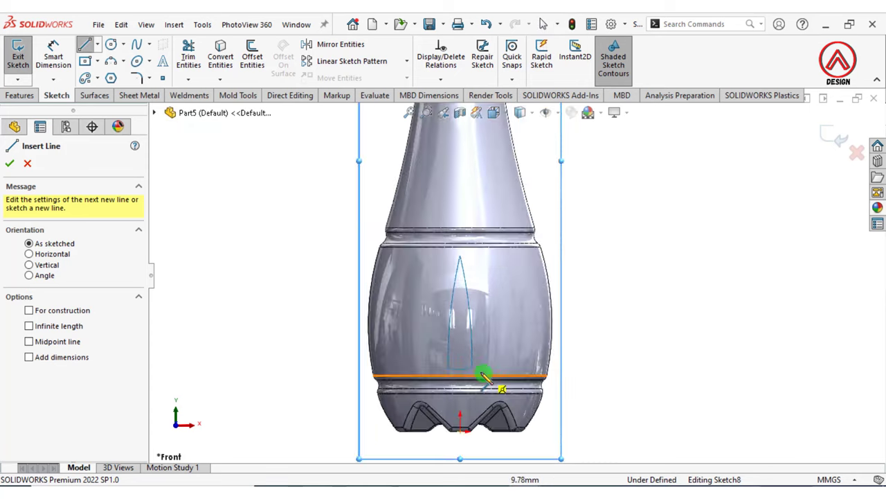
scroll(461, 356, "down", 2)
left_click(461, 354)
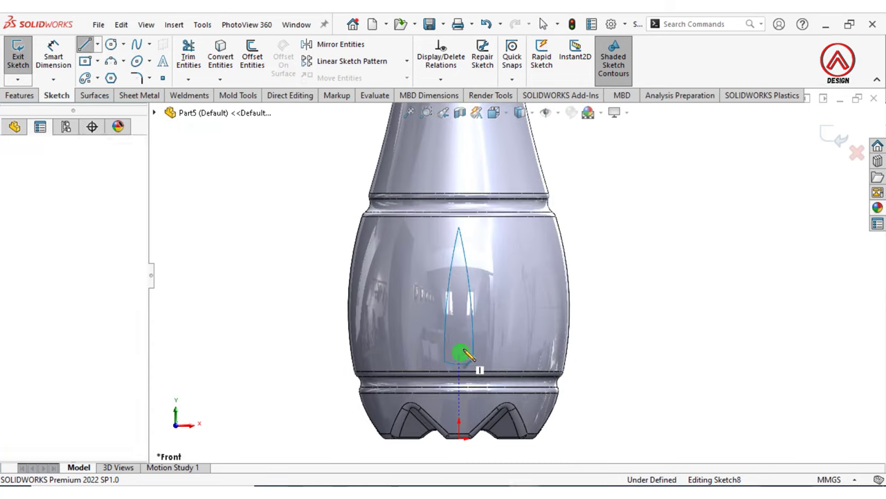
left_click(458, 275)
Dimension the line 28 mm long and its bottom endpoint 33 mm above the origin
left_click(58, 54)
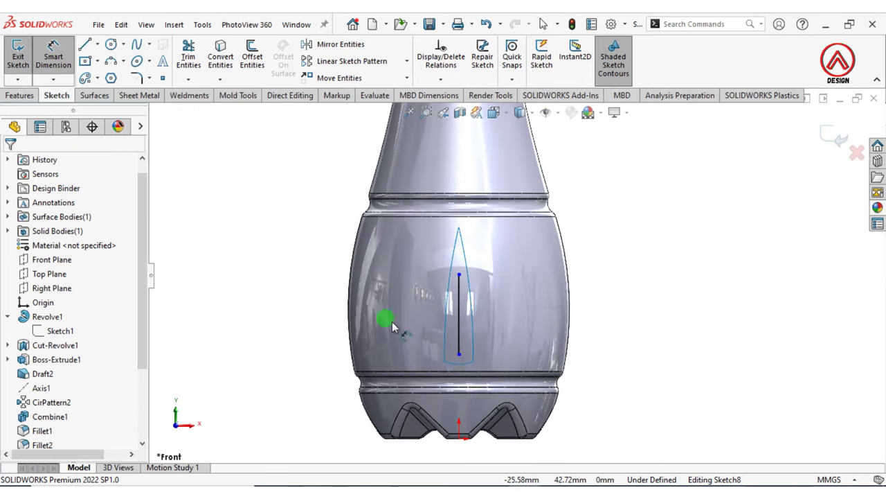
left_click(457, 311)
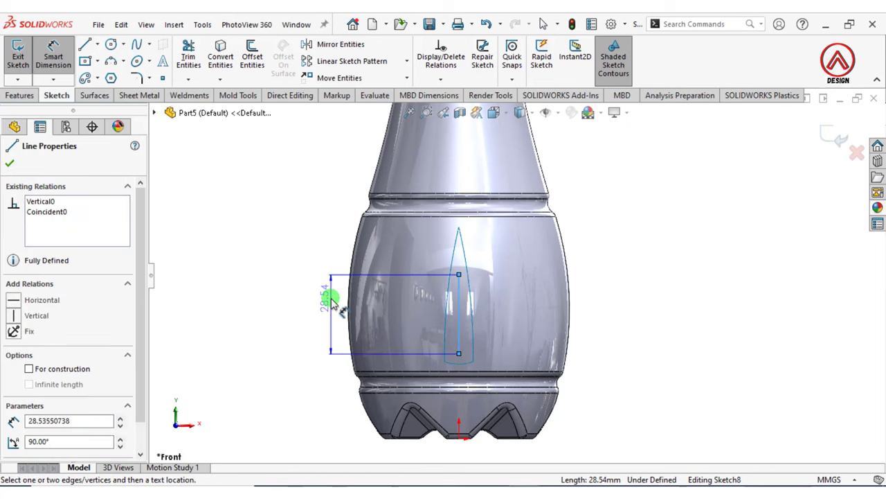
left_click(333, 299)
type("28")
key("Return")
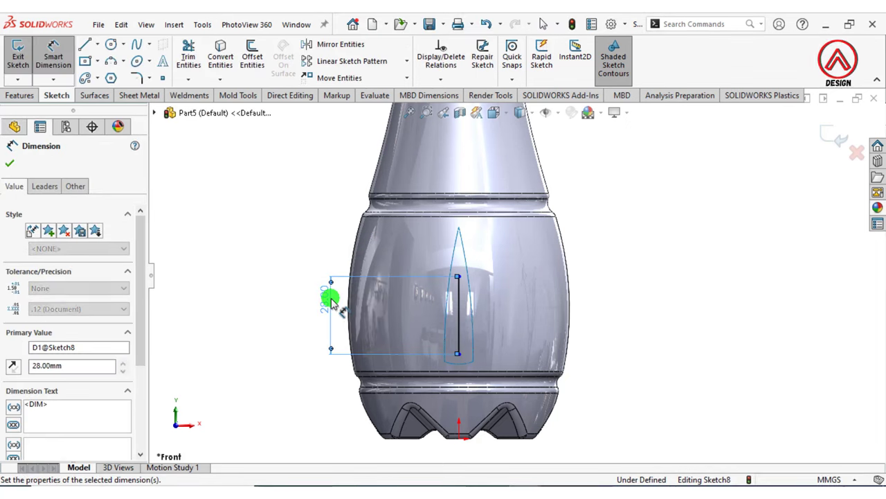
left_click(458, 361)
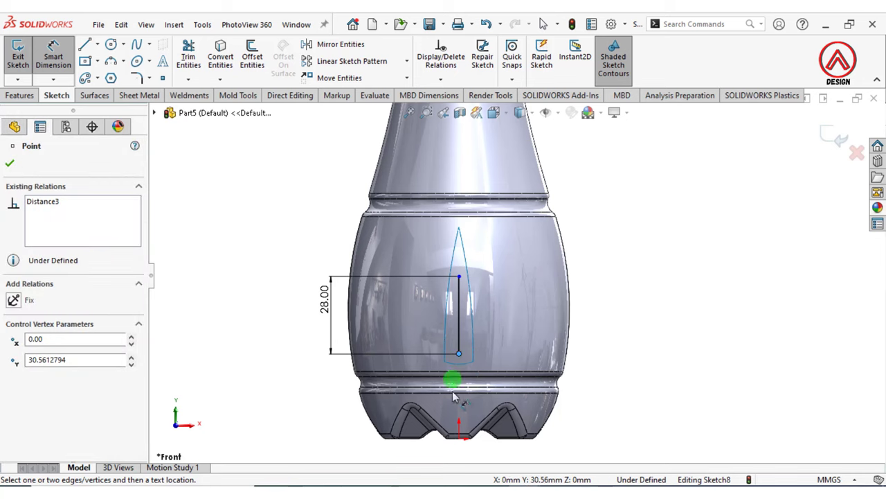
left_click(457, 443)
left_click(277, 395)
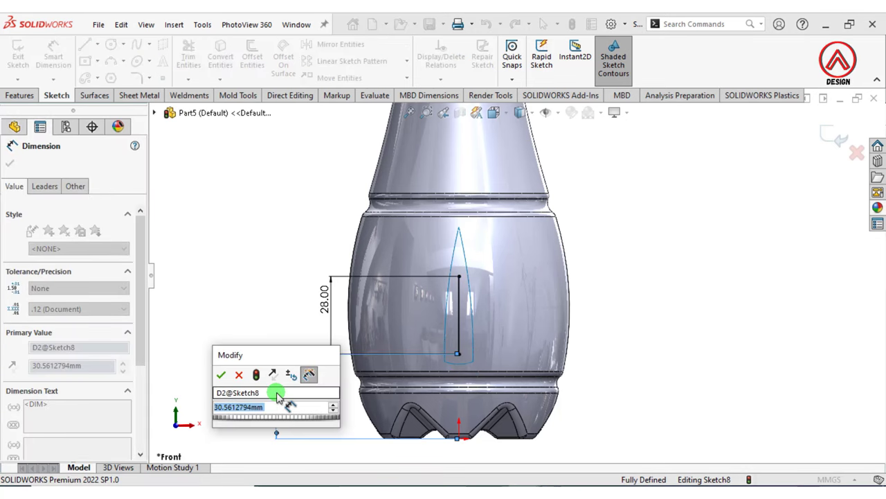
type("33")
key("Return")
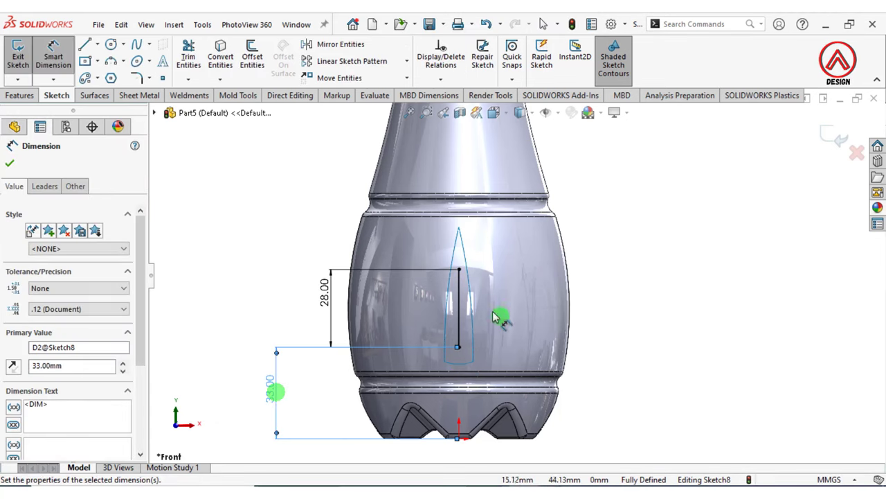
Exit the fully defined leaf sketch, Sketch8
key("Escape")
scroll(578, 361, "up", 3)
scroll(561, 366, "down", 3)
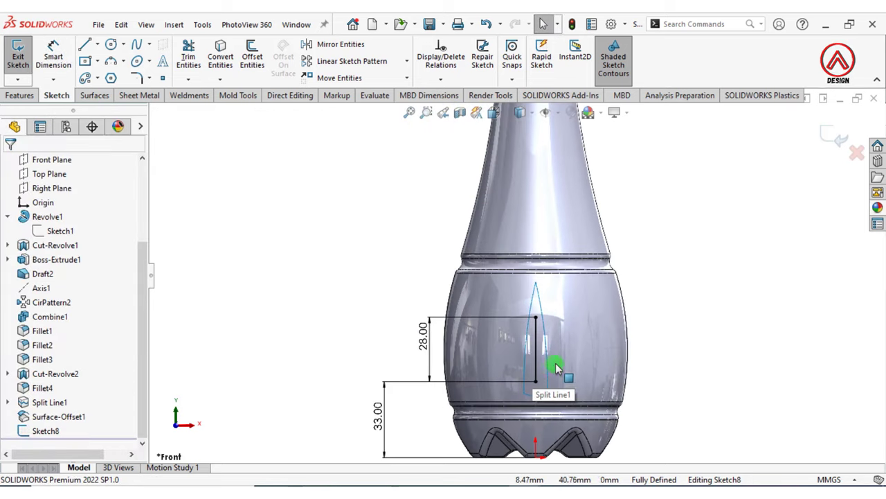
left_click(258, 64)
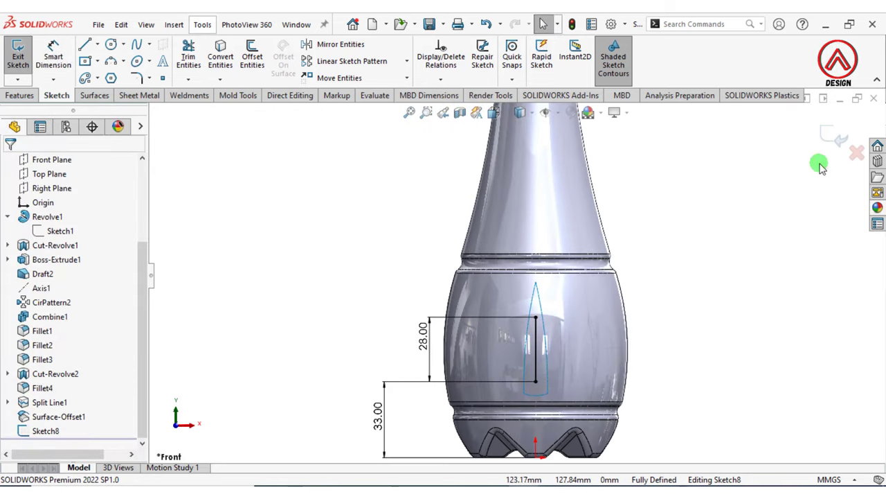
left_click(827, 135)
Create Curve1 by projecting Sketch8 onto the bottle's lower-body face
left_click(175, 25)
mouse_move(192, 188)
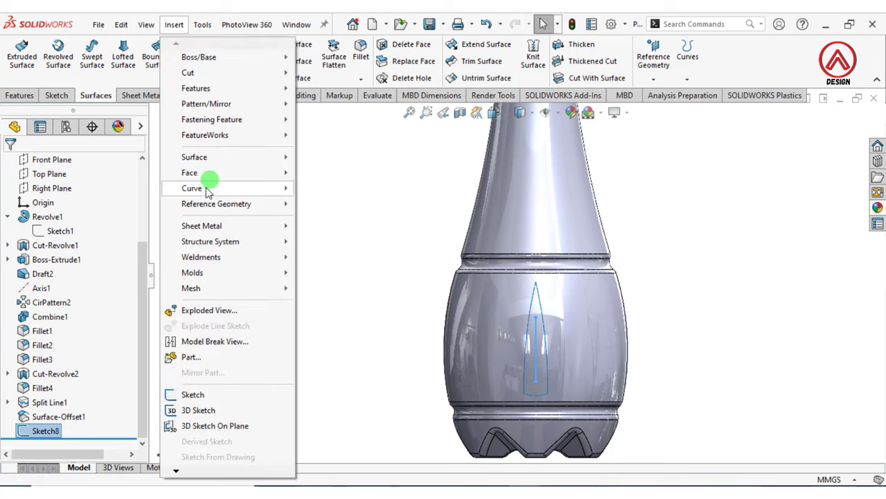
left_click(333, 209)
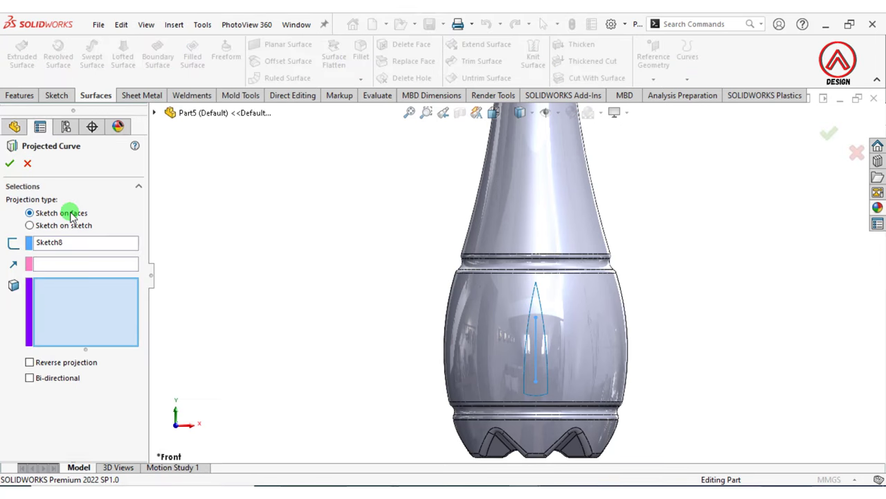
left_click(59, 247)
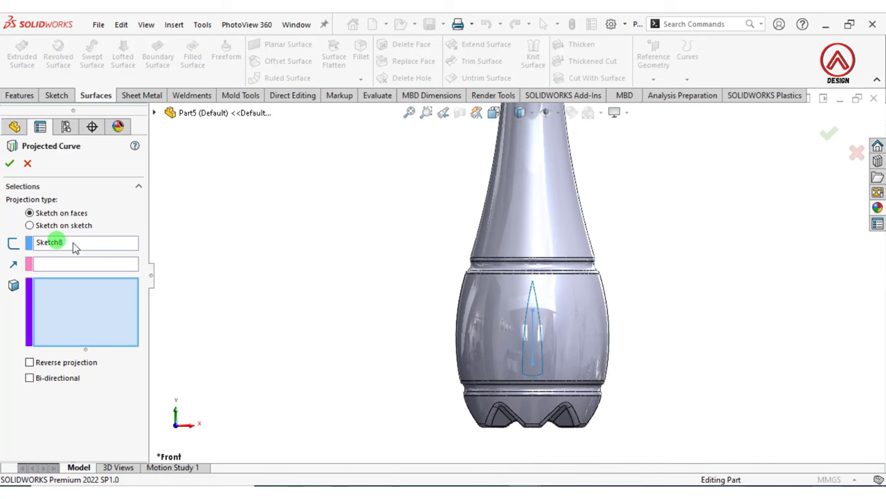
left_click(97, 327)
scroll(639, 316, "down", 2)
scroll(577, 346, "down", 3)
scroll(480, 387, "down", 4)
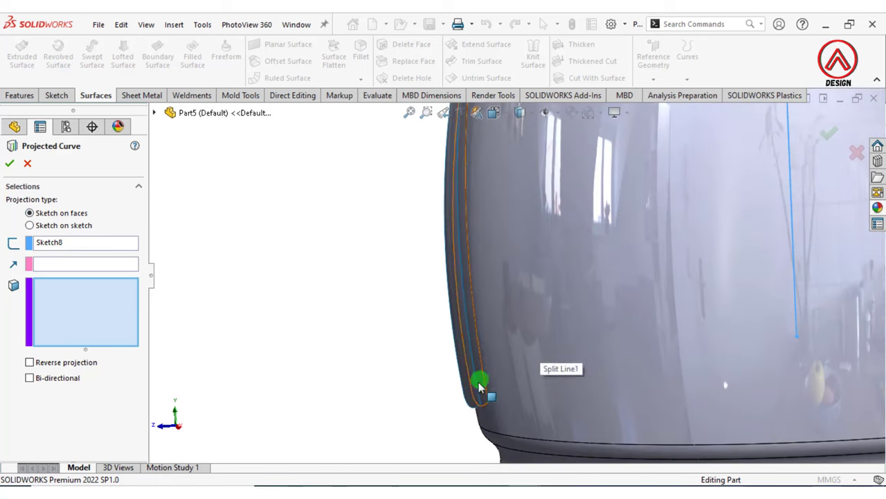
left_click(469, 387)
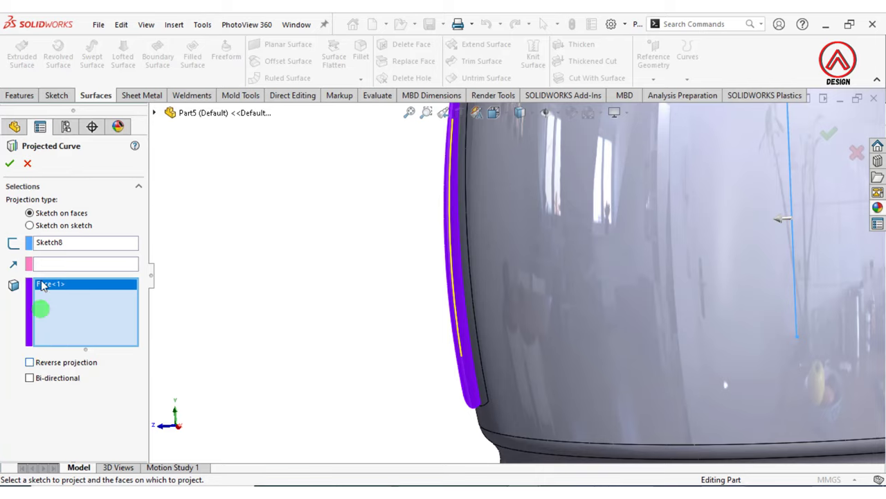
left_click(10, 163)
Hide the offset surface, Surface-Offset1, in a tilted view
scroll(303, 257, "up", 4)
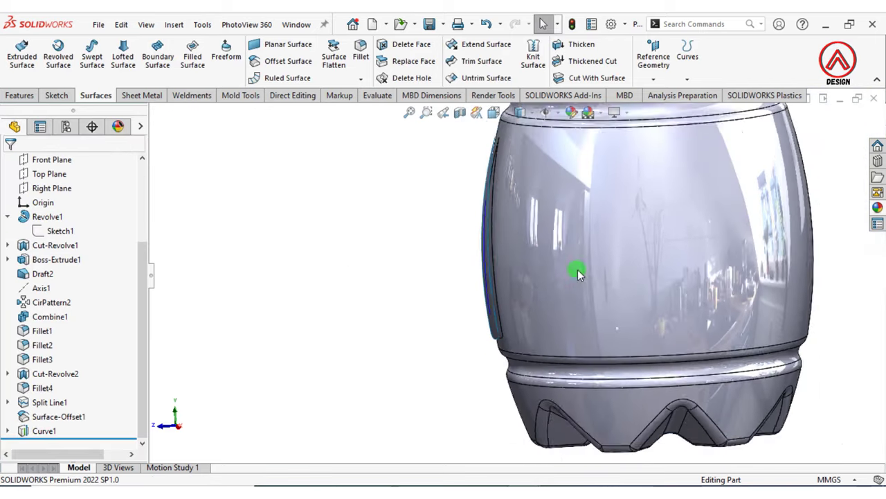
mouse_move(574, 271)
middle_mouse_down()
mouse_move(644, 201)
mouse_move(546, 288)
mouse_move(497, 208)
mouse_move(505, 312)
mouse_move(477, 176)
mouse_move(473, 196)
middle_mouse_up()
left_click(495, 243)
left_click(556, 200)
Bring up the Sketch dropdown's 2D/3D sketch choices on the Sketch tab
scroll(473, 196, "down", 3)
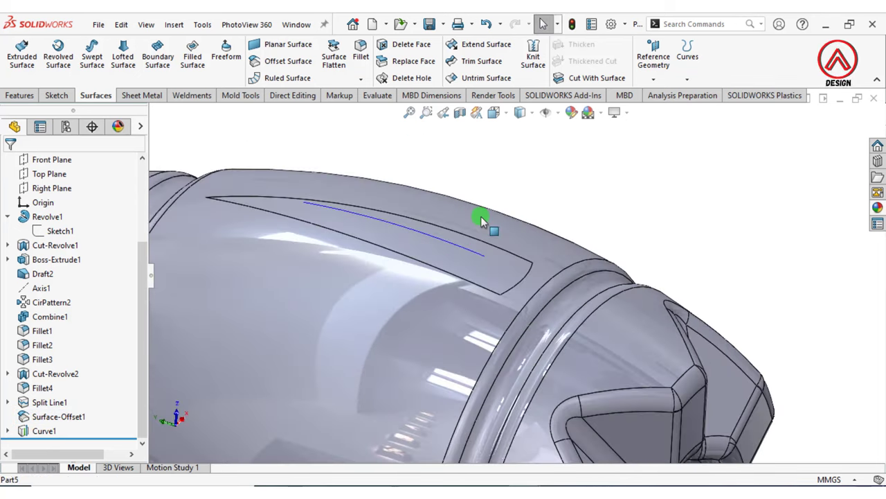
scroll(481, 214, "down", 3)
left_click(57, 96)
left_click(18, 78)
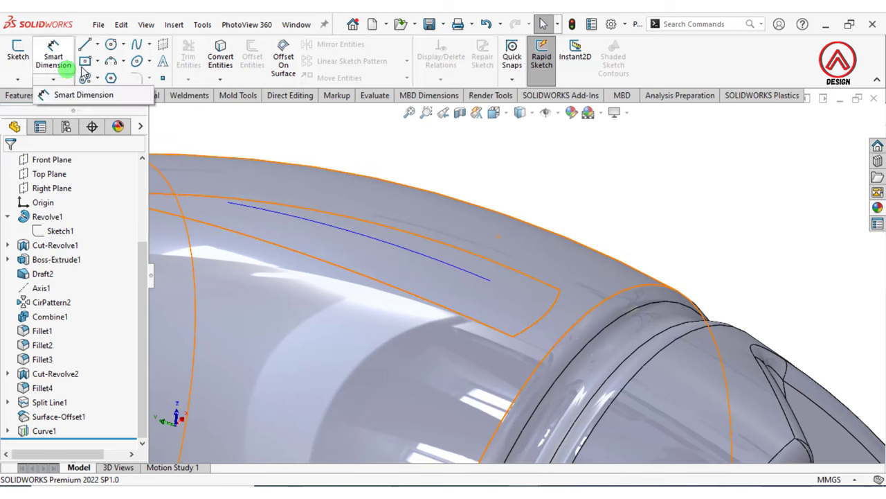
left_click(97, 62)
left_click(25, 65)
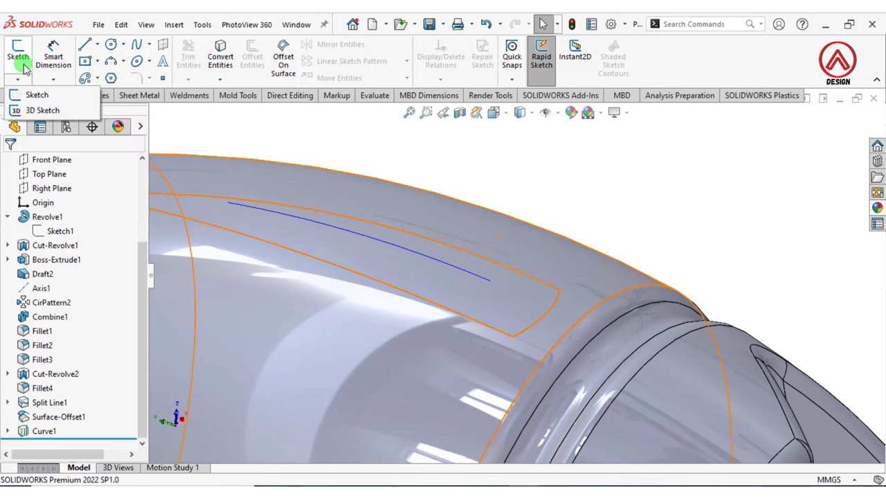
Start a 3D sketch and convert the four leaf outline edges into it
left_click(38, 110)
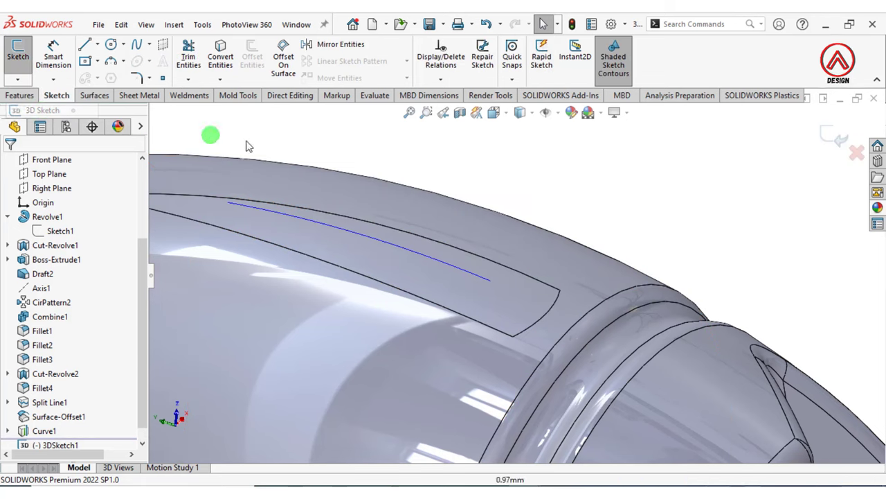
left_click(219, 54)
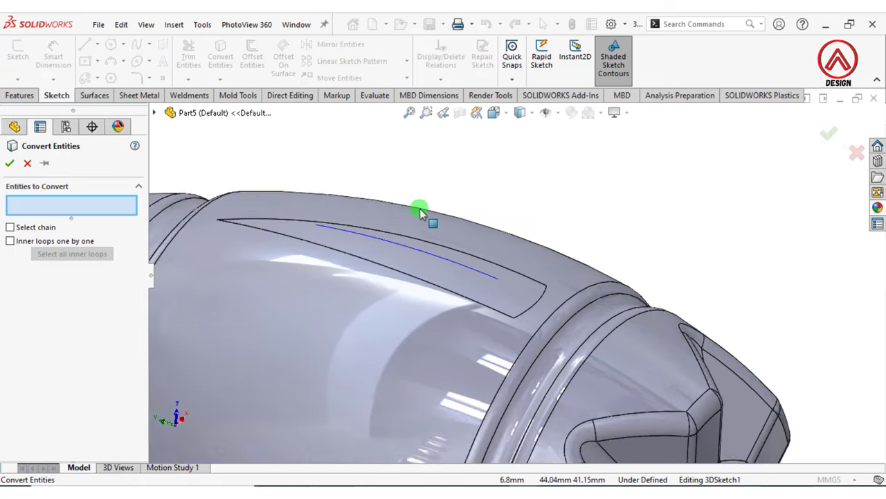
middle_click_drag(419, 208, 365, 276)
left_click(367, 277)
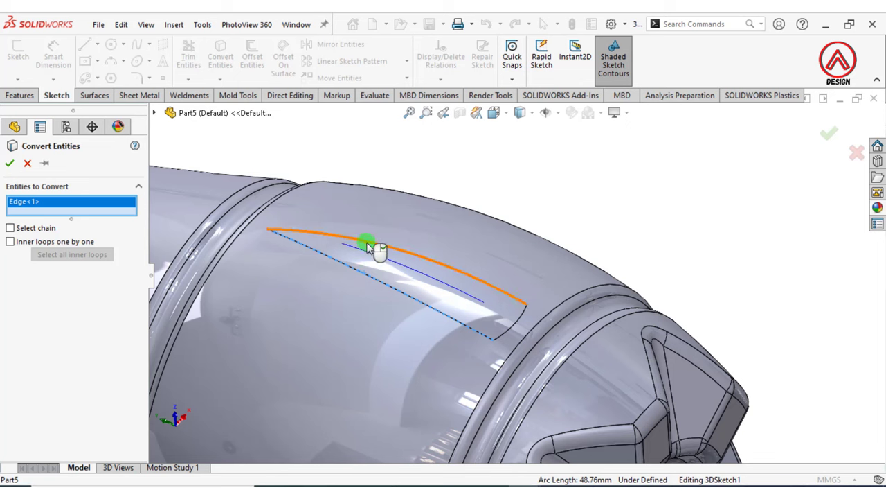
left_click(368, 245)
left_click(517, 324)
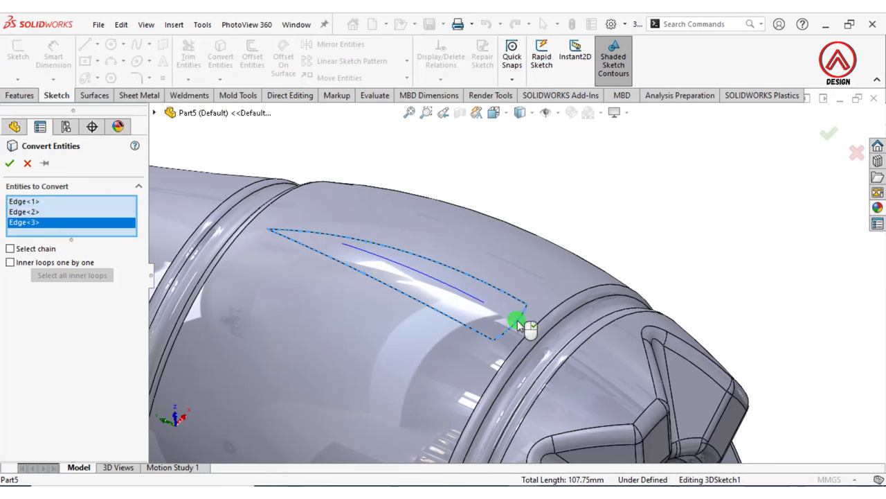
left_click(319, 246)
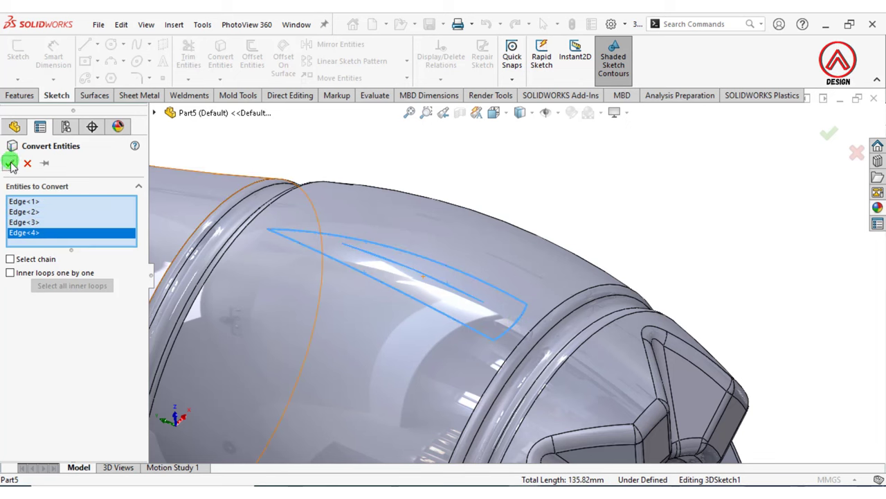
left_click(10, 163)
Make the centre curve construction and draw a line from the wide end to an outline corner
left_click(454, 289)
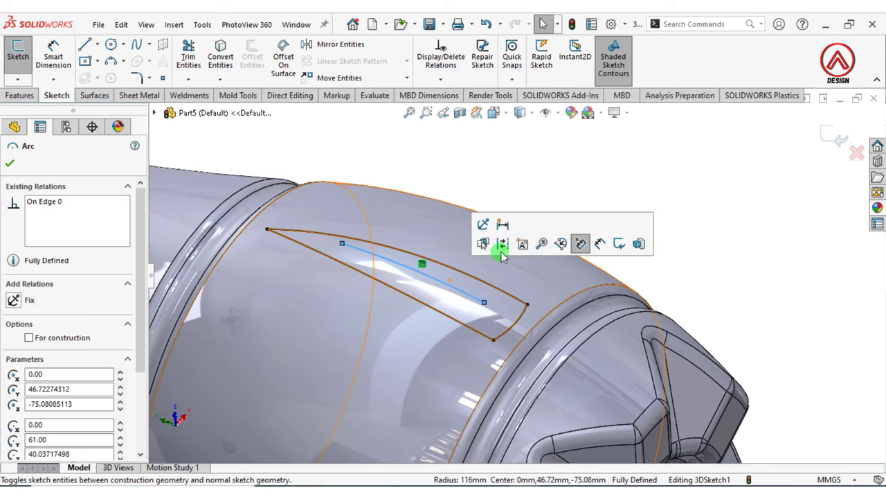
left_click(503, 243)
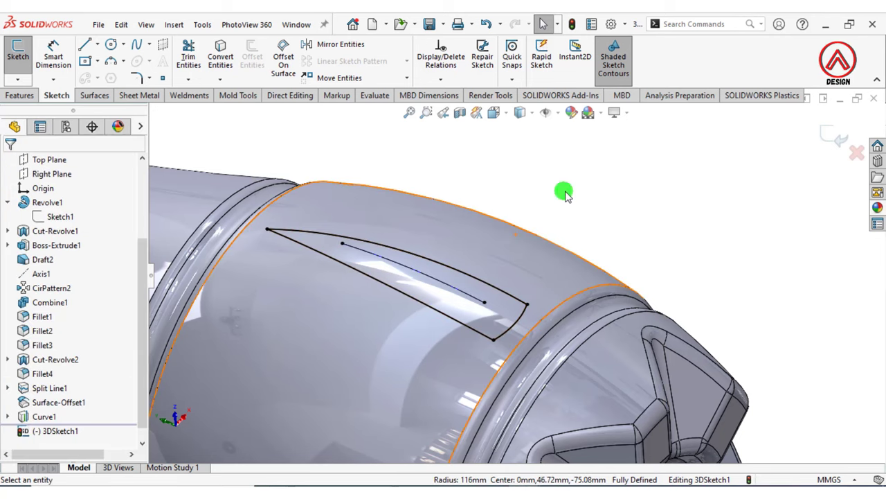
left_click(84, 46)
left_click(494, 340)
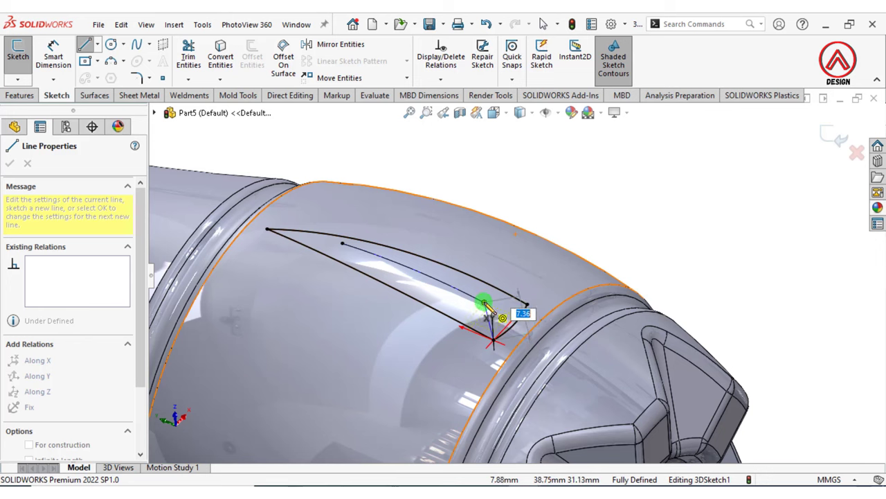
left_click(527, 303)
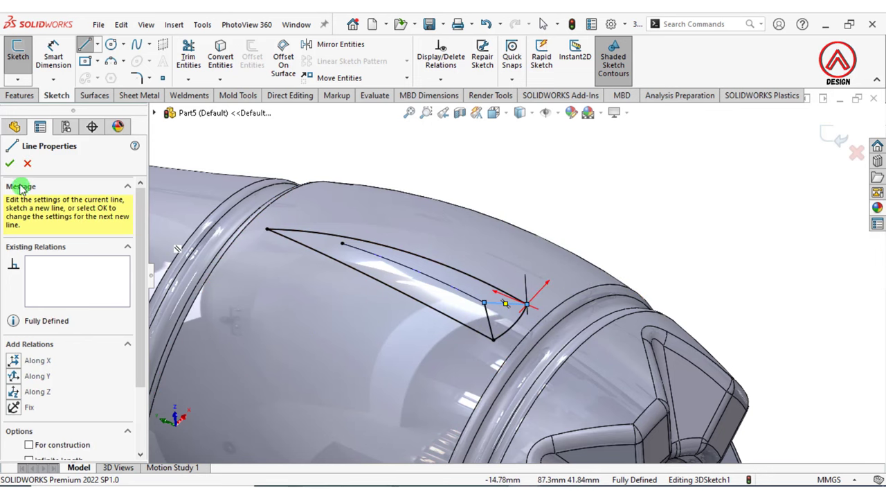
left_click(28, 164)
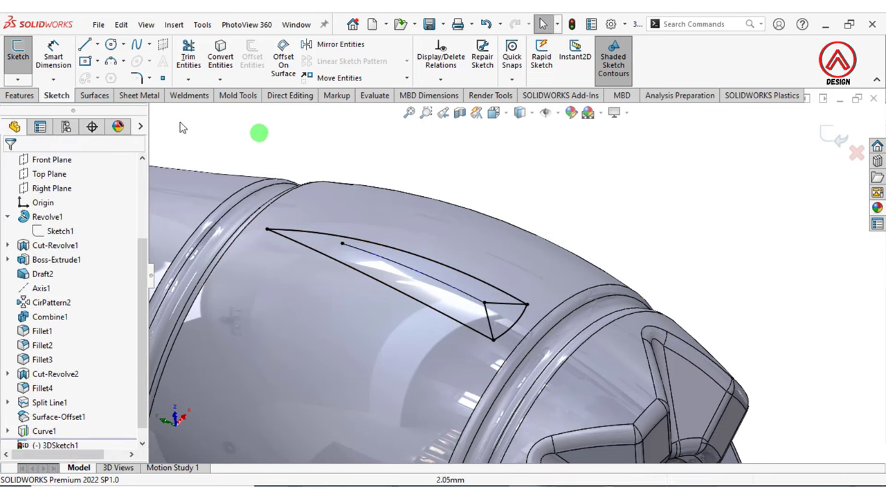
Draw a three-point ridge arc from the leaf tip to the centre line's end
left_click(111, 60)
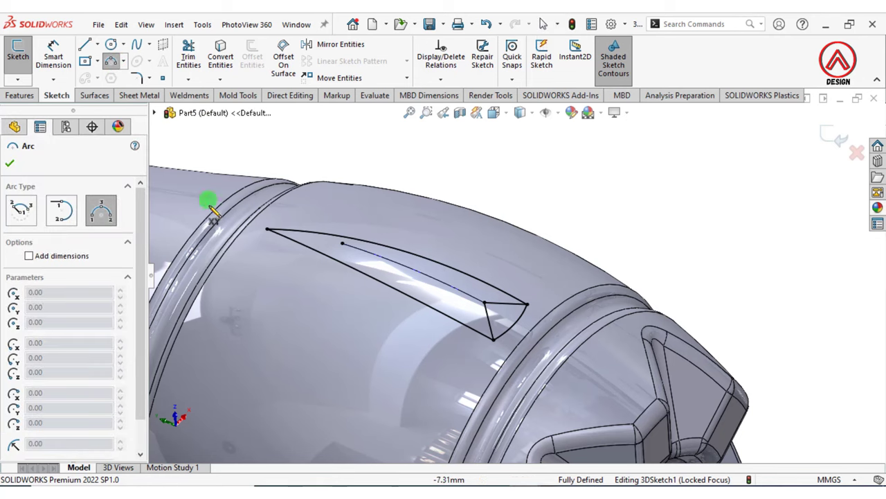
left_click(266, 231)
scroll(266, 231, "down", 2)
left_click(587, 327)
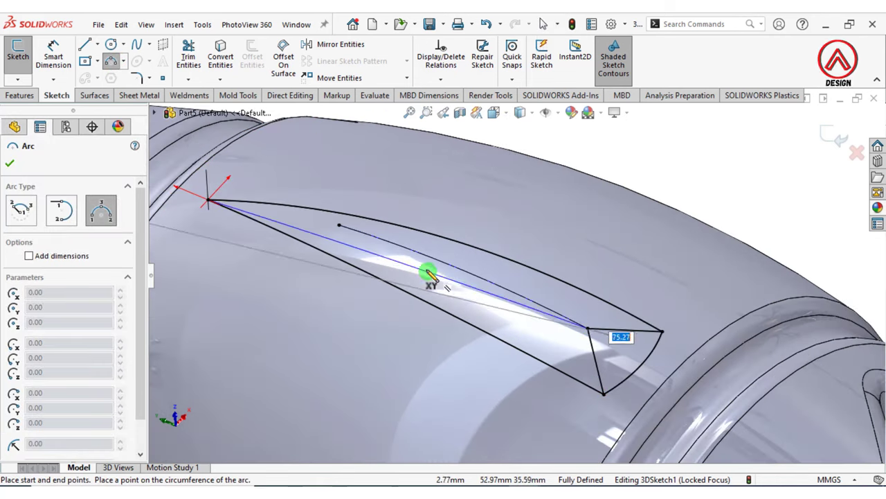
left_click(394, 244)
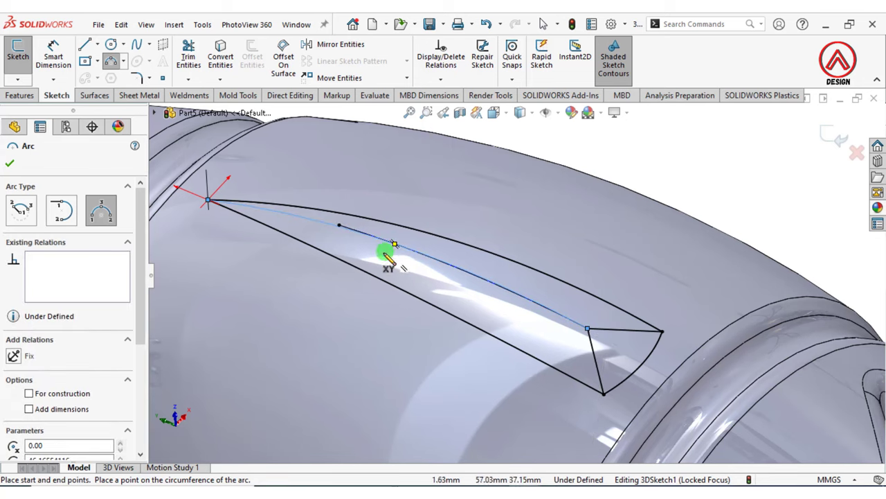
key("Escape")
scroll(516, 272, "up", 3)
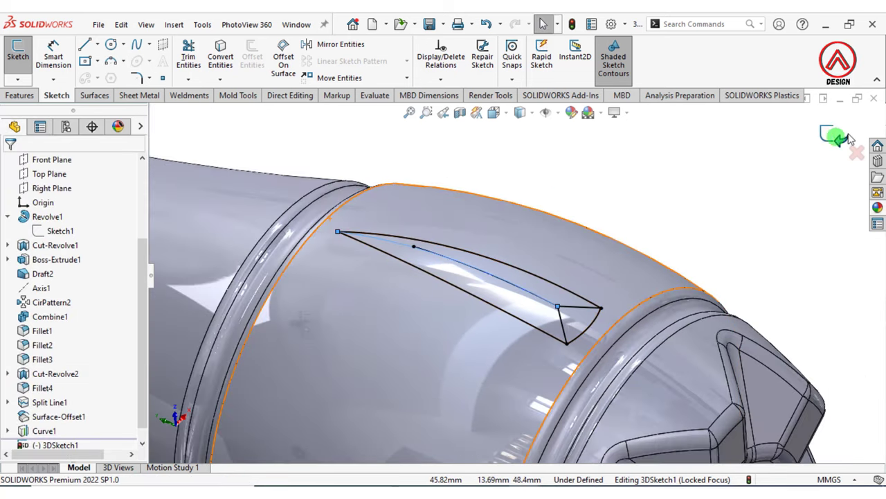
mouse_move(689, 176)
middle_mouse_down()
mouse_move(613, 231)
mouse_move(489, 249)
mouse_move(510, 289)
mouse_move(505, 240)
mouse_move(519, 217)
mouse_move(519, 301)
middle_mouse_up()
scroll(510, 253, "up", 3)
scroll(504, 234, "up", 2)
scroll(547, 308, "down", 5)
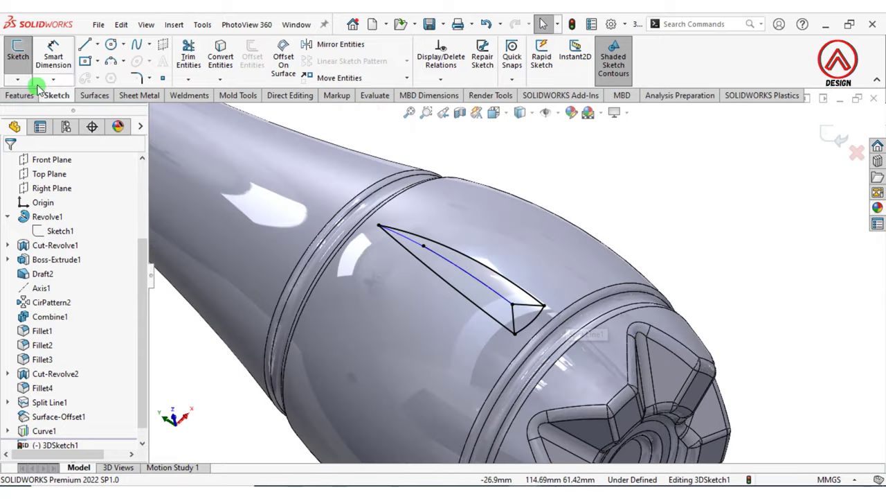
Start a lofted surface with the upper and lower leaf curves as its two profiles
left_click(102, 97)
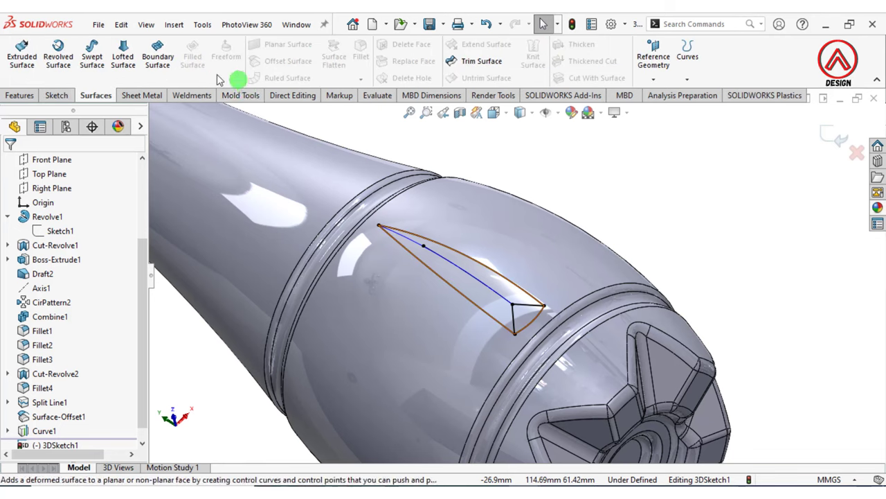
left_click(123, 63)
right_click(74, 227)
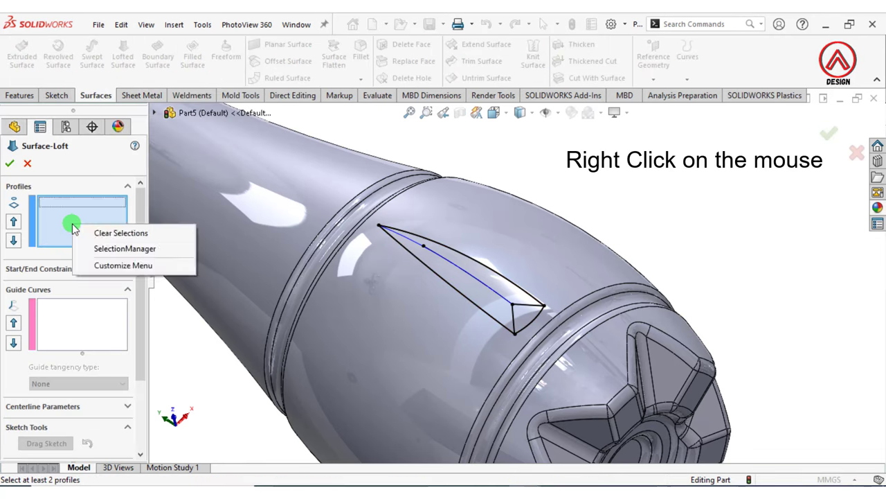
left_click(115, 248)
scroll(500, 287, "down", 2)
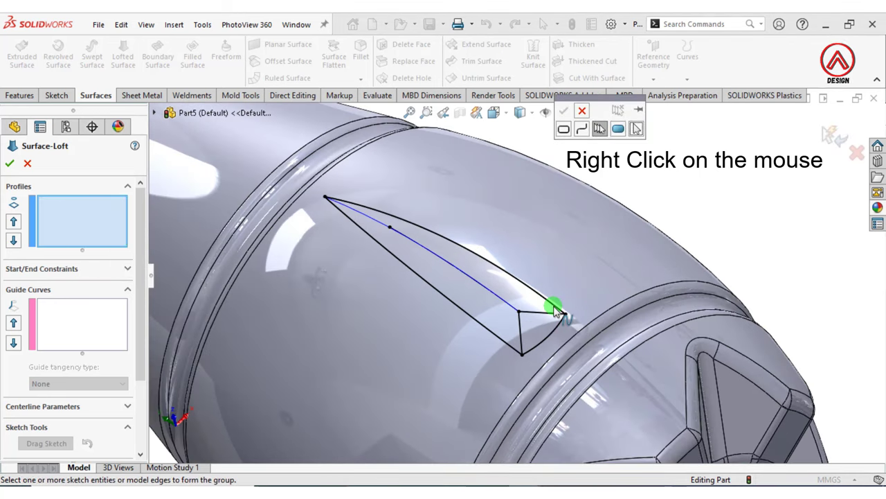
left_click(550, 303)
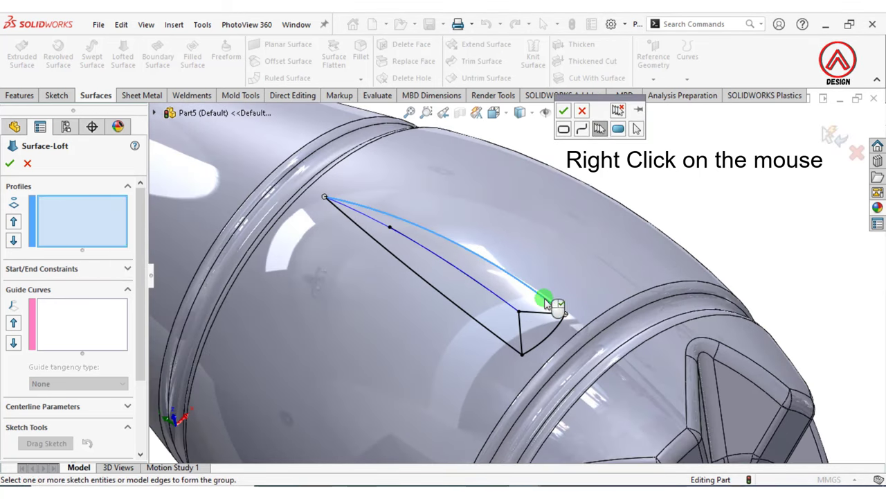
left_click(563, 110)
right_click(86, 234)
left_click(122, 257)
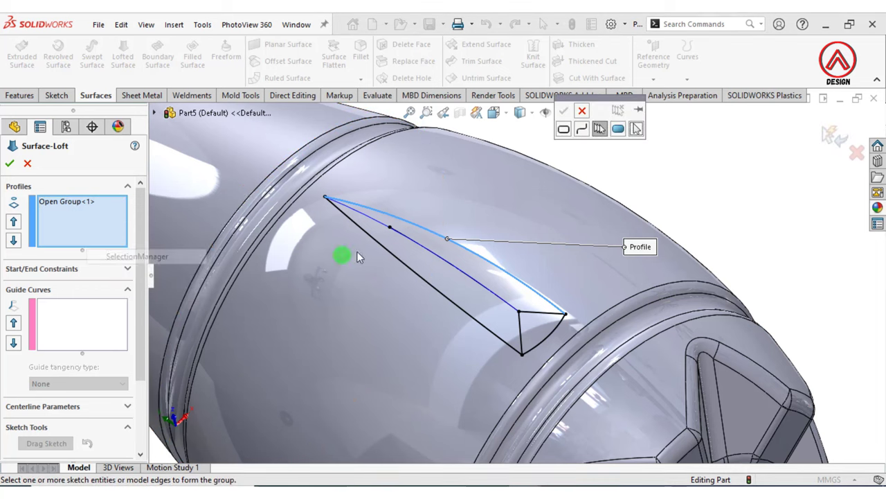
left_click(386, 225)
left_click(565, 112)
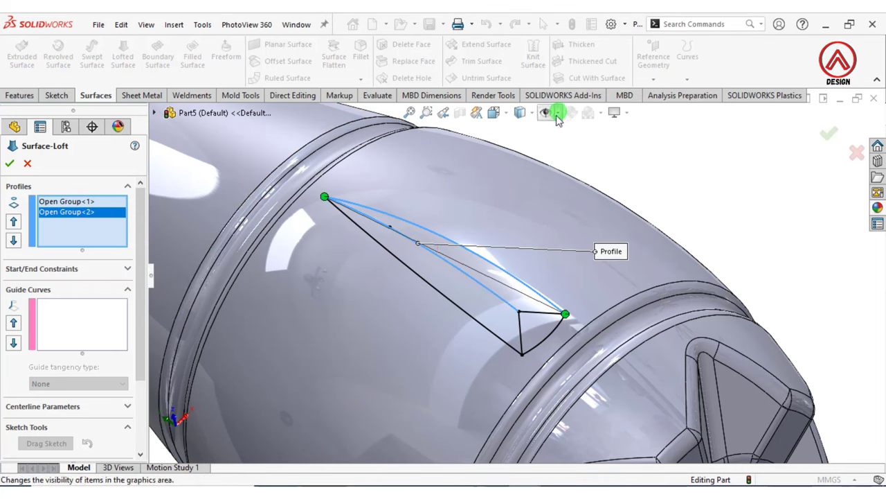
Add the short end curve as the guide curve and finish Surface-Loft1
left_click(70, 318)
left_click(525, 319)
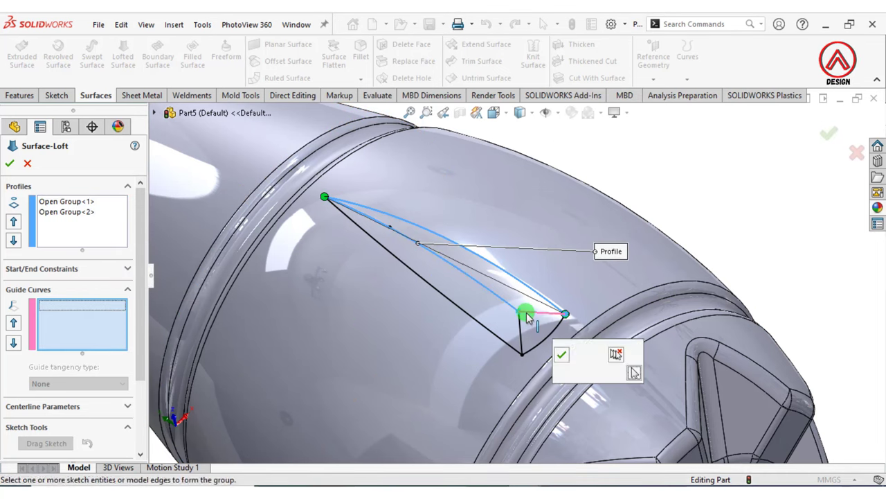
left_click(560, 354)
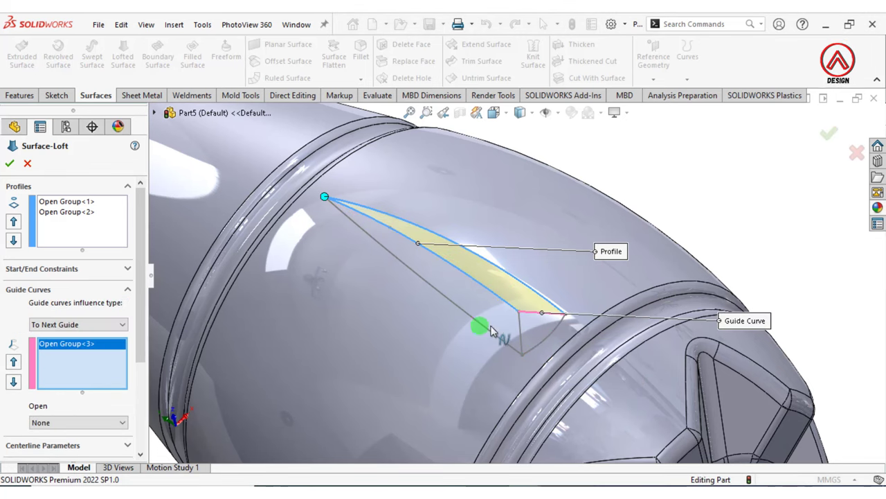
left_click(830, 132)
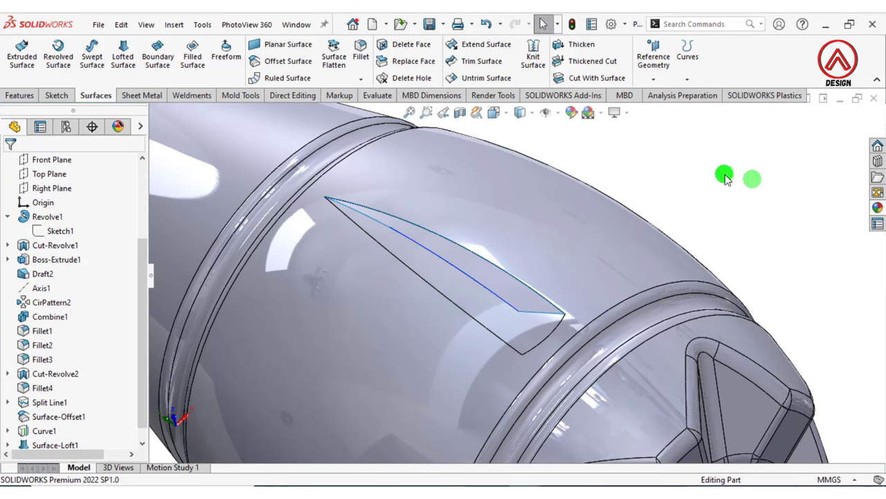
scroll(10, 357, "down", 1)
Start a Mirror feature using the Right Plane as the mirror plane
left_click(7, 430)
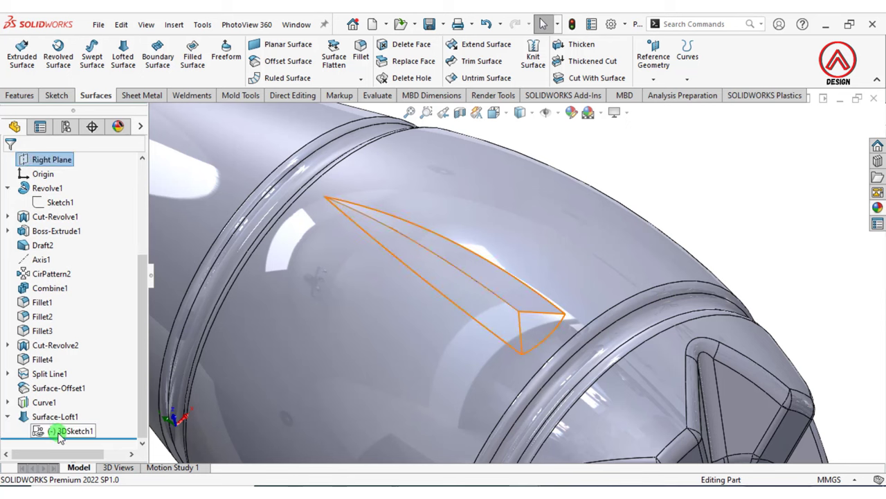
left_click(69, 430)
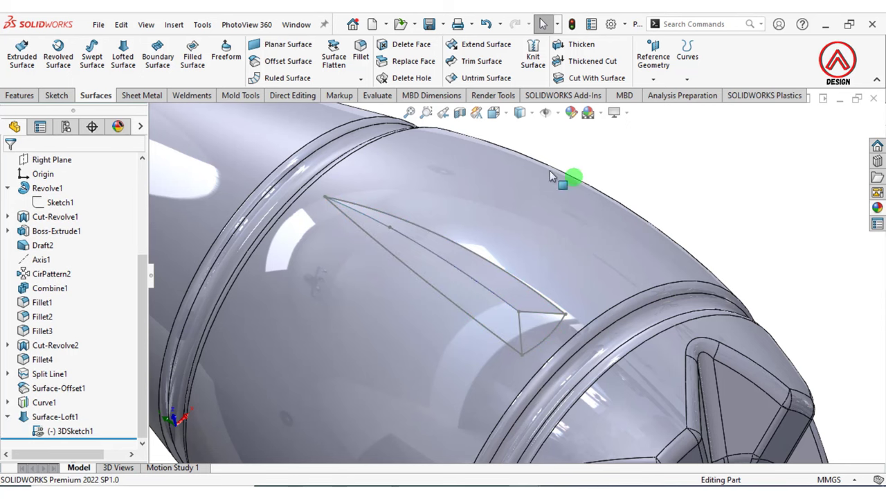
left_click(27, 95)
left_click(387, 79)
left_click(402, 126)
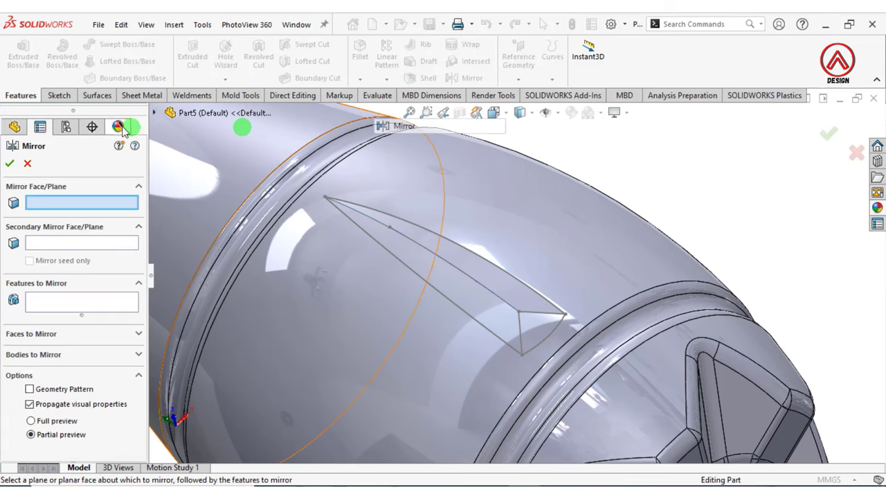
left_click(154, 112)
key("f")
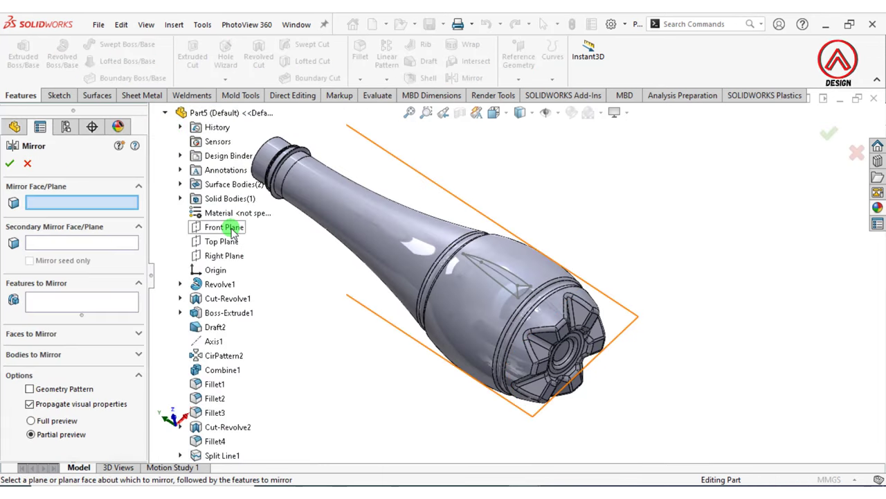
left_click(224, 256)
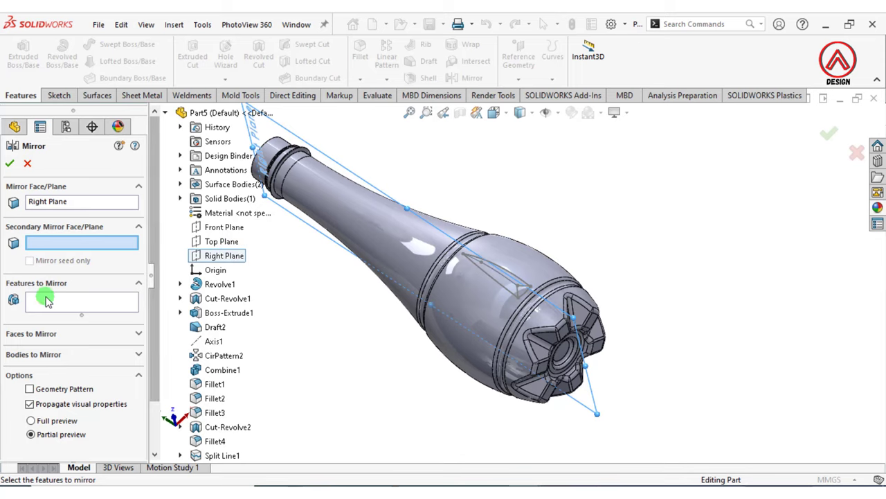
Mirror the Surface-Loft1 body across it to create Mirror1
left_click(43, 355)
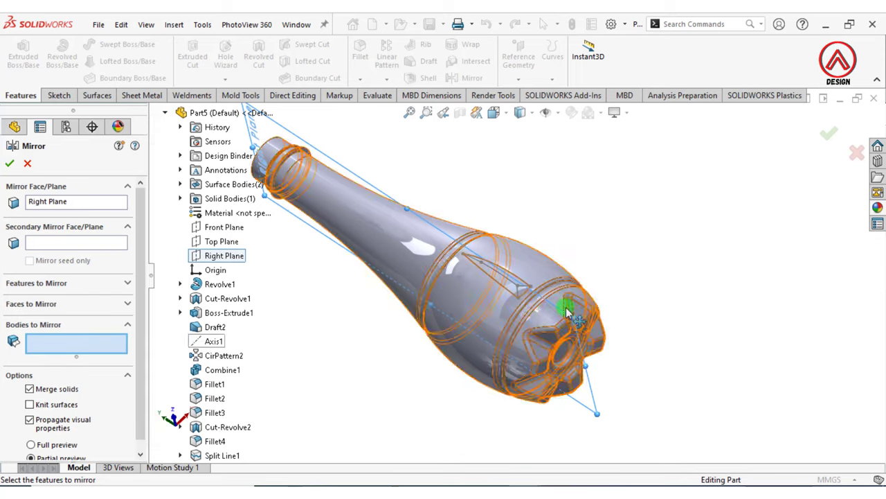
scroll(526, 284, "down", 3)
scroll(491, 267, "down", 2)
left_click(491, 267)
scroll(480, 267, "up", 3)
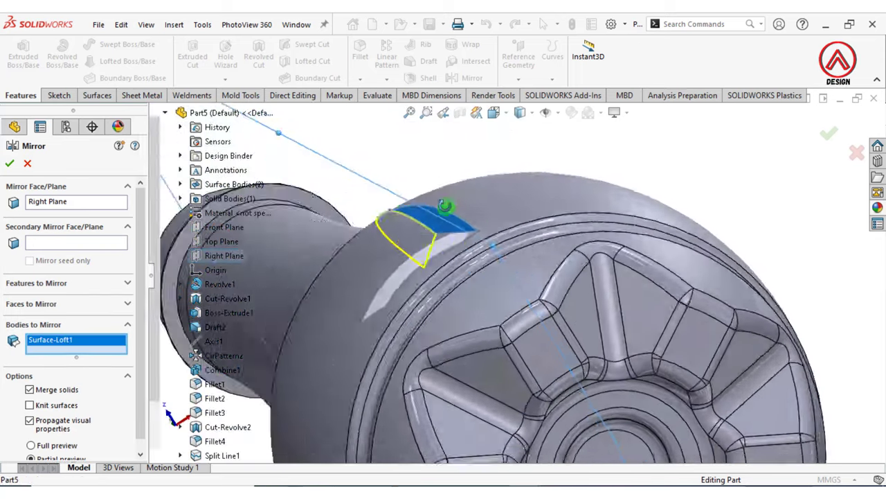
scroll(436, 221, "up", 2)
left_click(8, 163)
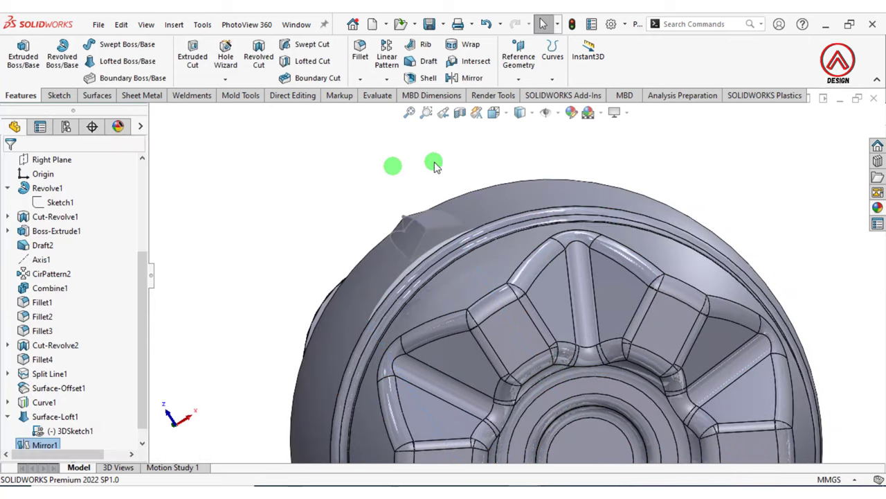
mouse_move(435, 162)
middle_mouse_down()
mouse_move(427, 239)
mouse_move(392, 237)
mouse_move(447, 206)
mouse_move(401, 160)
middle_mouse_up()
Copy the bottle face beside the leaf tip as a 0.00 mm offset surface
left_click(96, 96)
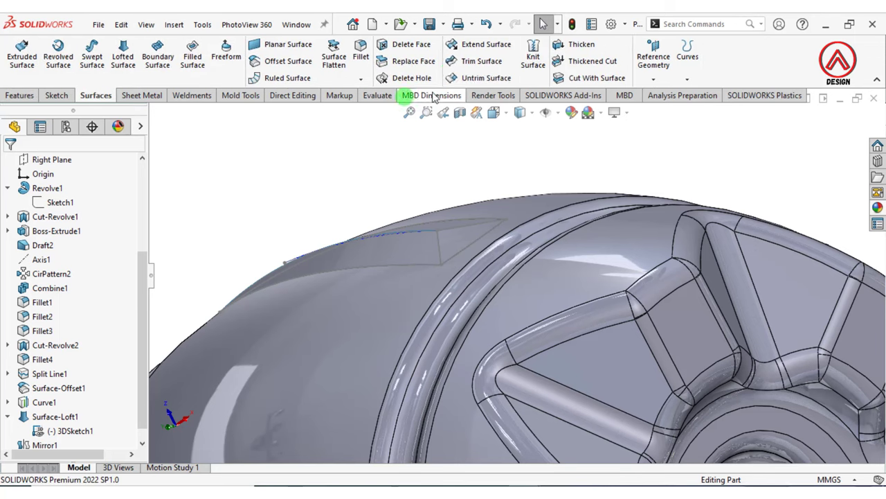
left_click(285, 63)
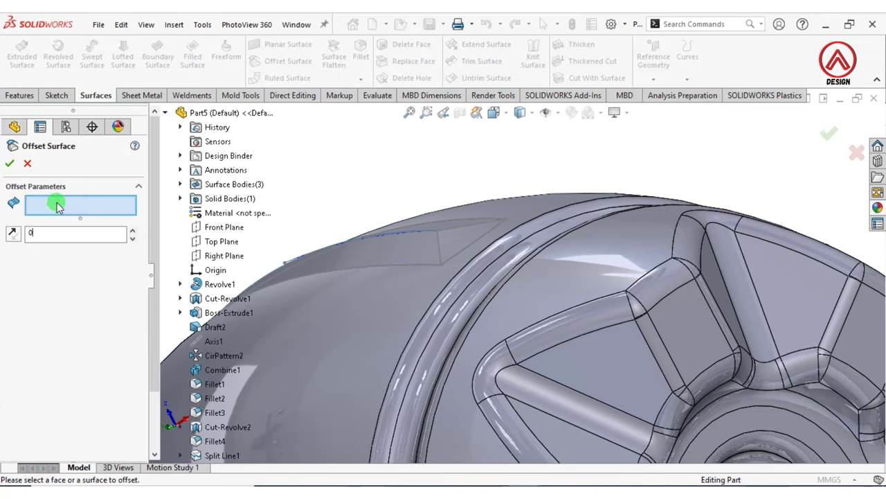
left_click(58, 207)
left_click(457, 242)
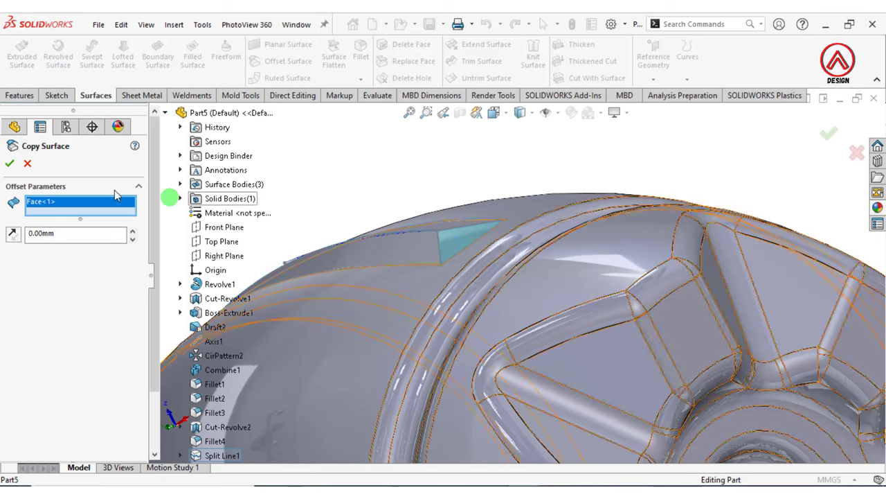
left_click(9, 163)
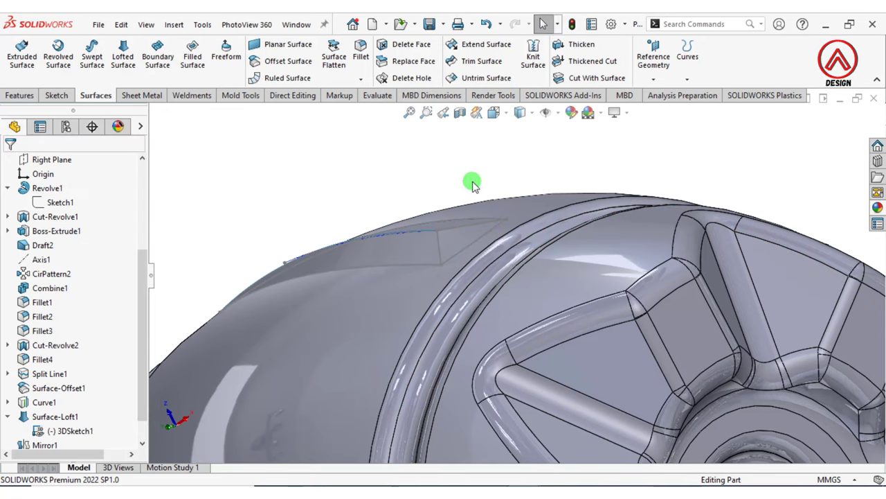
left_click(122, 52)
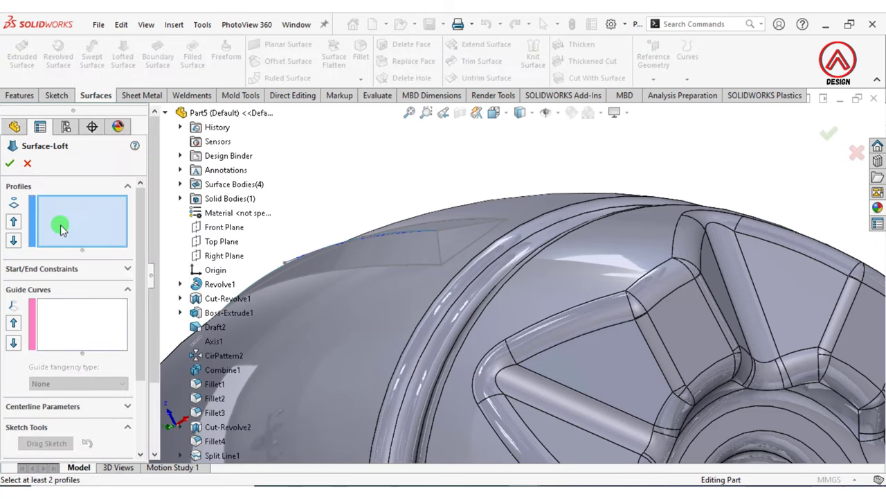
Set the leaf's top edge and short vertical edge as the two loft profiles
right_click(61, 228)
left_click(91, 249)
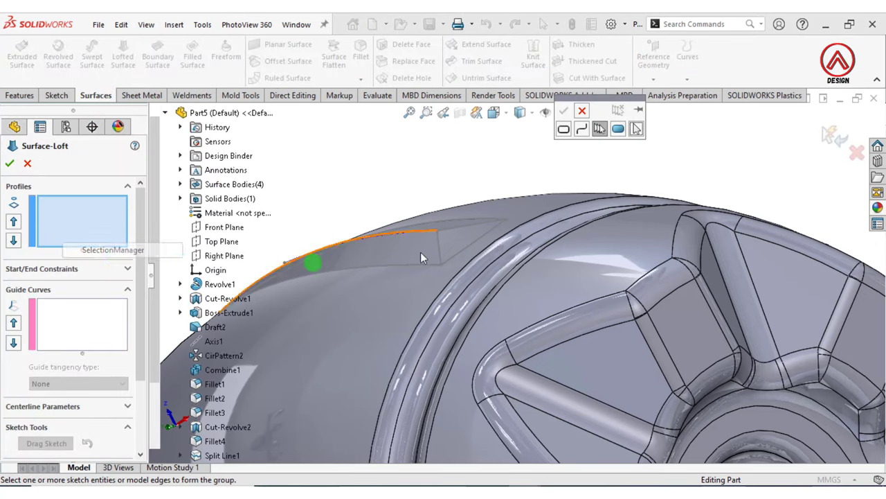
left_click(490, 228)
right_click(454, 237)
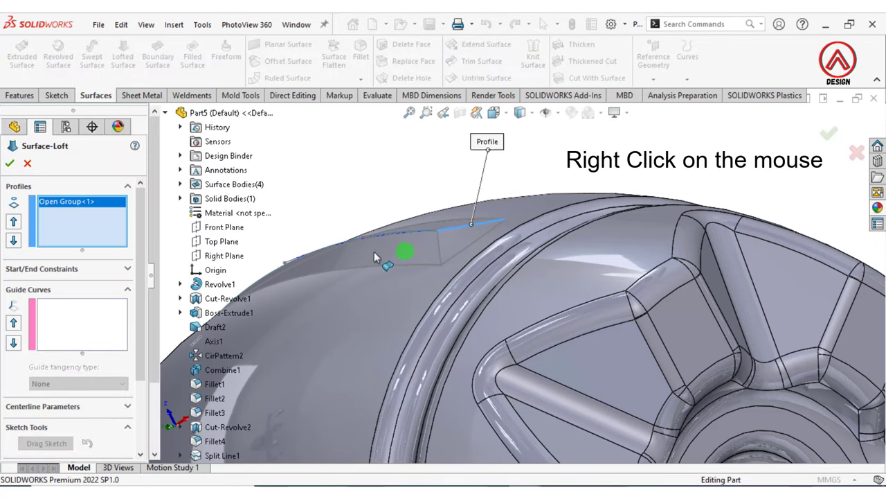
right_click(111, 235)
left_click(136, 251)
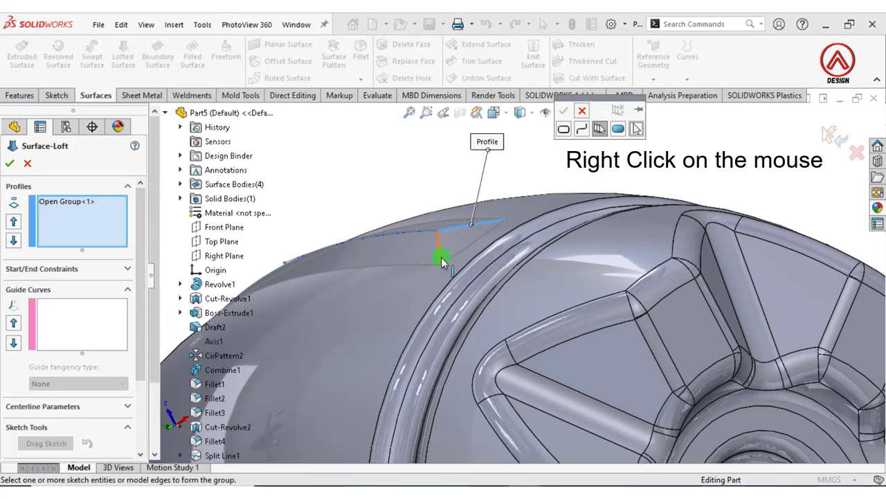
left_click(441, 258)
left_click(564, 112)
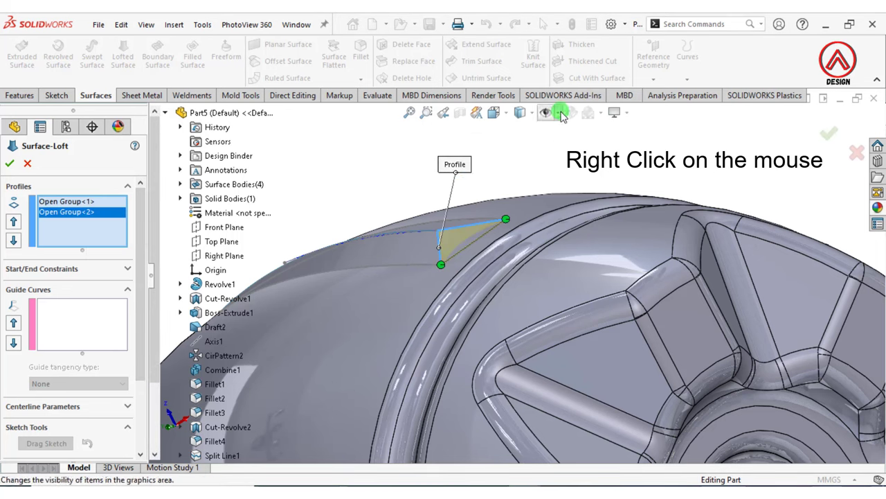
Use the lower leaf edge as guide curve and finish the closing lofted surface
left_click(76, 326)
left_click(454, 261)
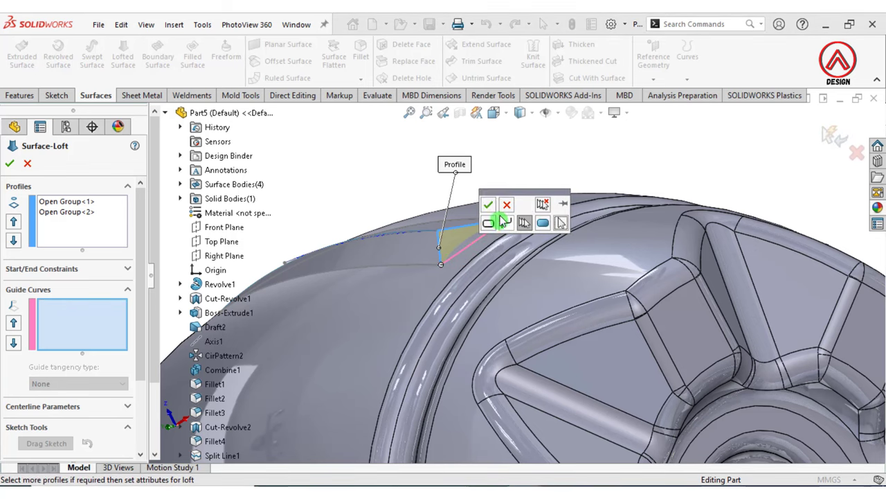
left_click(488, 204)
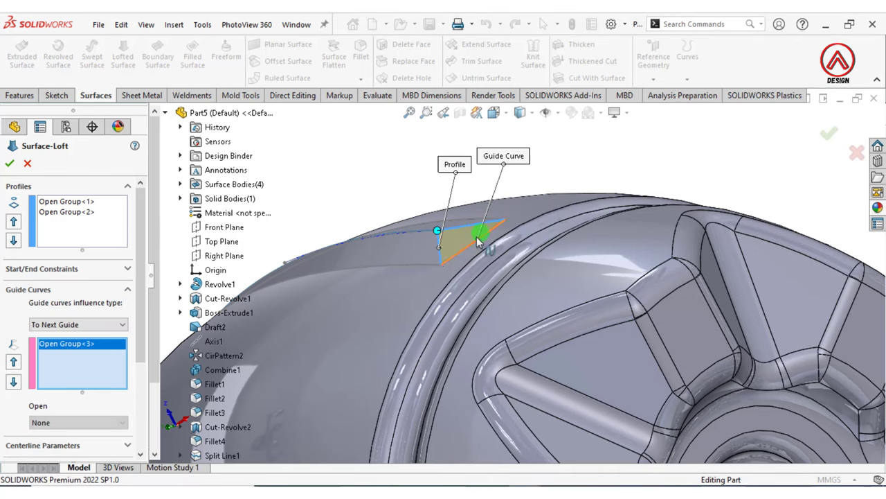
left_click(9, 165)
mouse_move(376, 162)
middle_mouse_down()
mouse_move(498, 214)
mouse_move(196, 376)
middle_mouse_up()
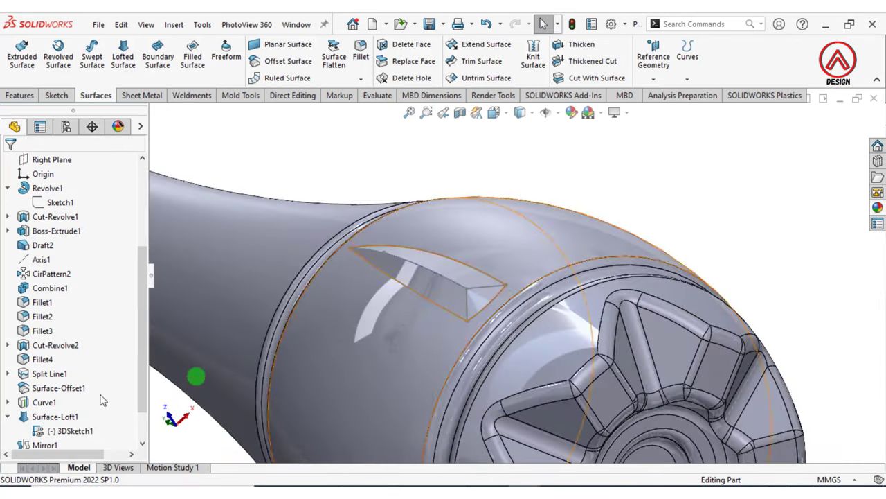
Hide Curve1 and the bottle body to isolate the fin surfaces
scroll(101, 400, "down", 1)
left_click(55, 389)
left_click(517, 162)
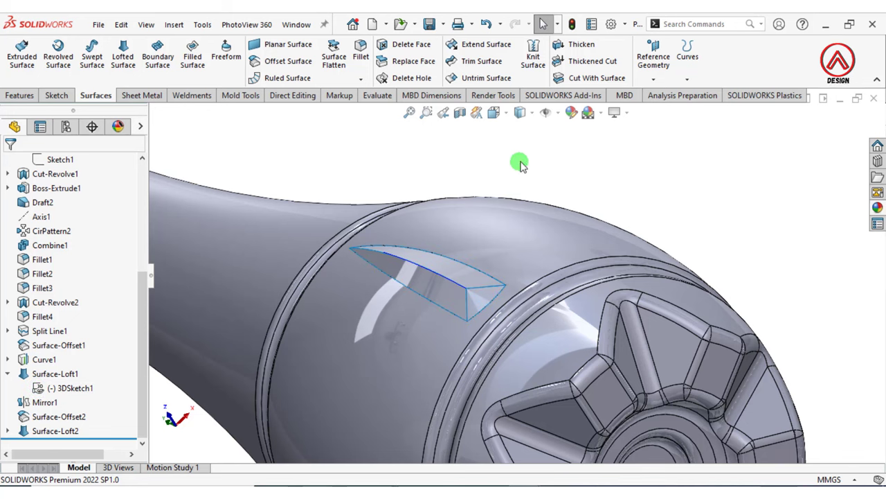
left_click(44, 360)
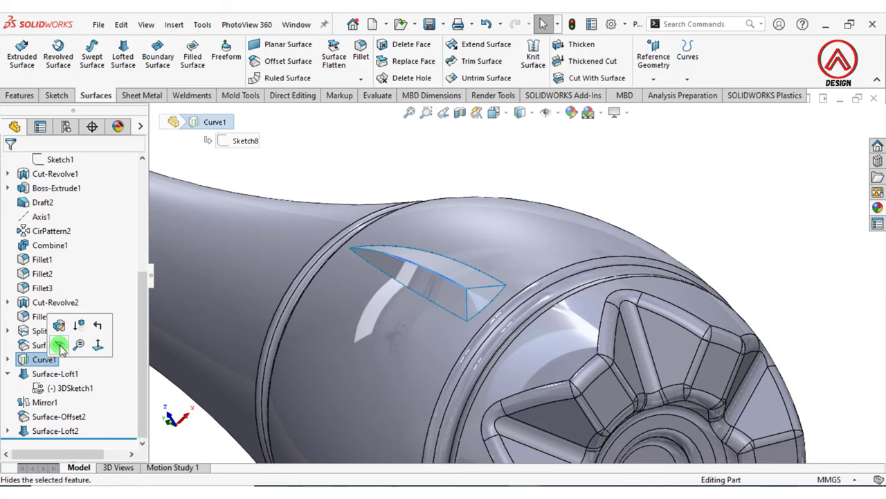
left_click(491, 150)
left_click(524, 271)
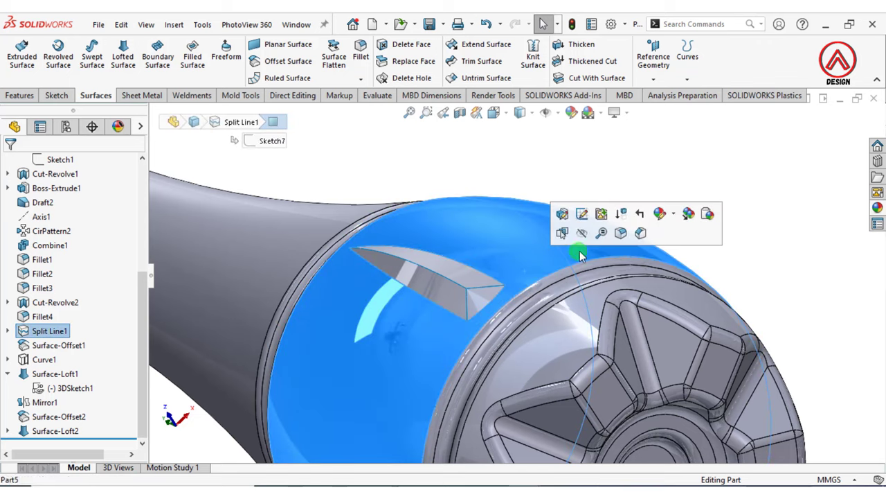
left_click(581, 238)
mouse_move(510, 318)
middle_mouse_down()
mouse_move(466, 243)
mouse_move(473, 273)
mouse_move(462, 308)
mouse_move(504, 305)
middle_mouse_up()
scroll(503, 304, "down", 3)
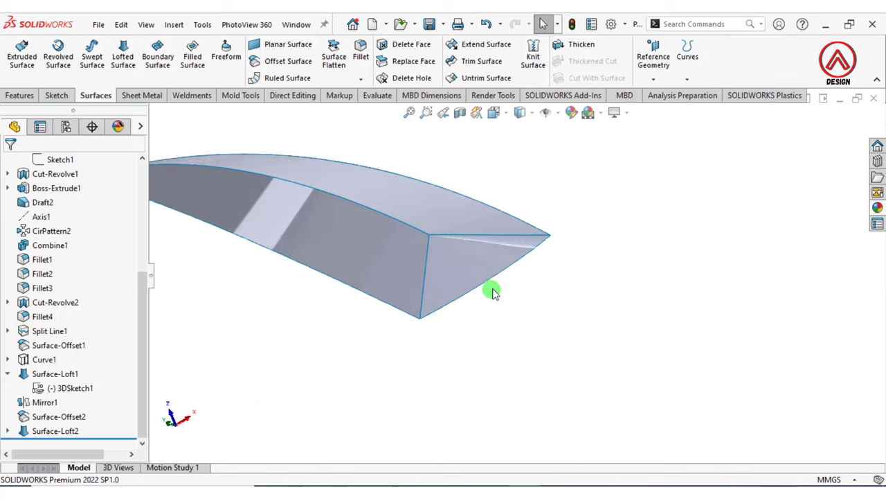
scroll(491, 291, "down", 2)
scroll(514, 220, "up", 2)
scroll(501, 268, "up", 1)
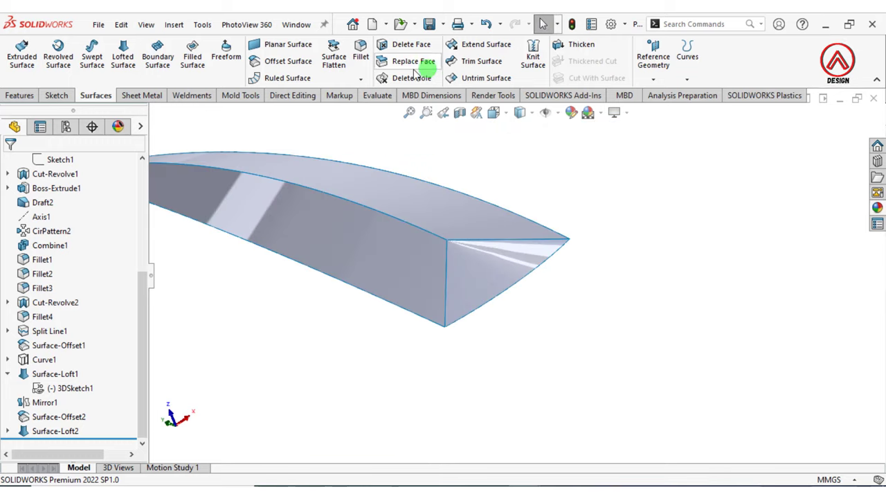
Knit Mirror1, Surface-Loft1, Surface-Loft2 and Surface-Offset2 into a solid fin body
left_click(533, 57)
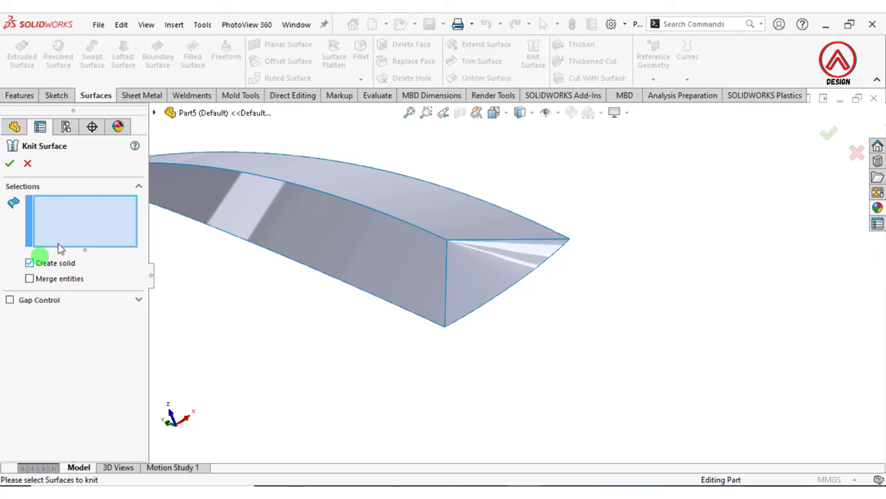
left_click(422, 242)
left_click(461, 240)
left_click(481, 320)
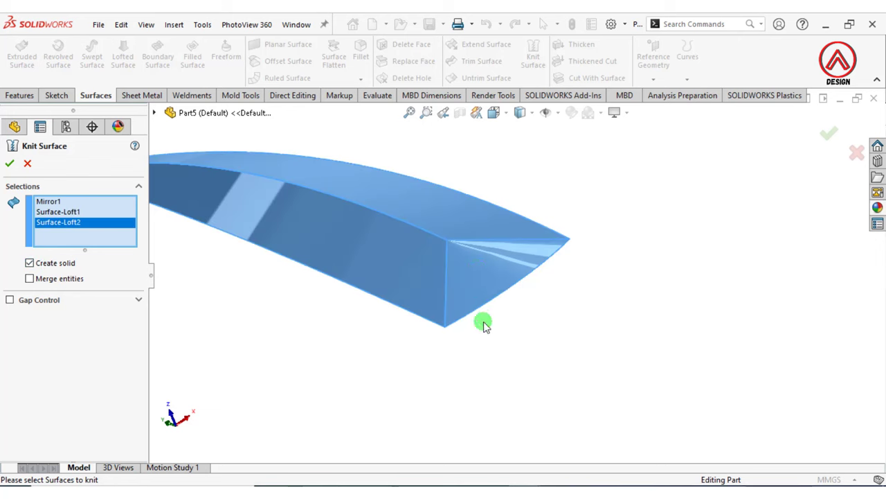
mouse_move(480, 320)
middle_mouse_down()
mouse_move(451, 255)
mouse_move(323, 241)
middle_mouse_up()
left_click(315, 260)
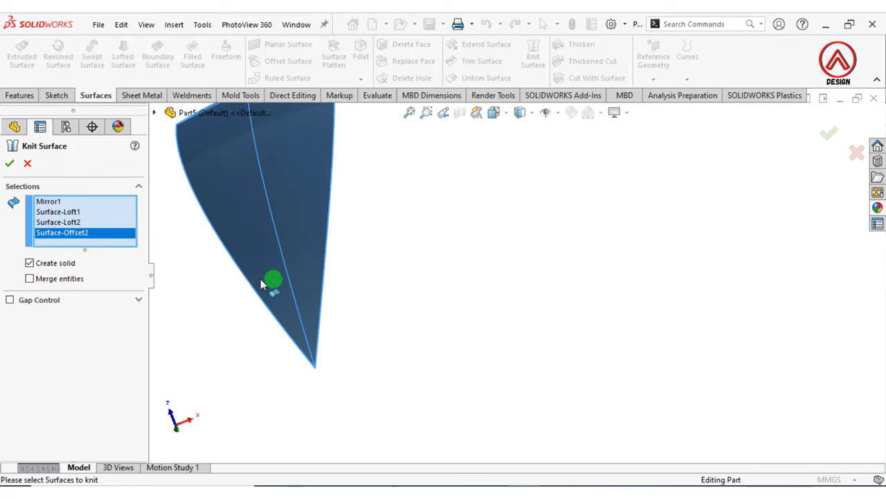
left_click(10, 164)
mouse_move(411, 207)
middle_mouse_down()
mouse_move(417, 224)
mouse_move(136, 342)
middle_mouse_up()
left_click_drag(141, 343, 142, 242)
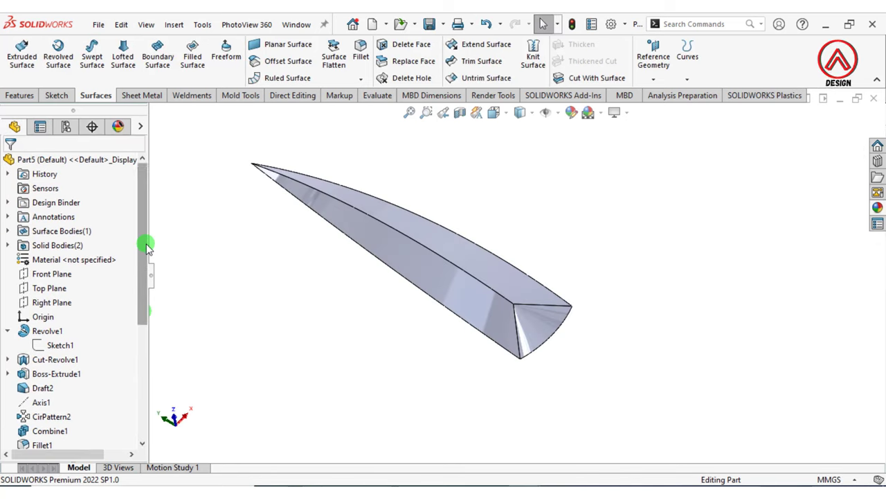
Show the Split Line1 bottle body again and select Axis1
left_click(7, 245)
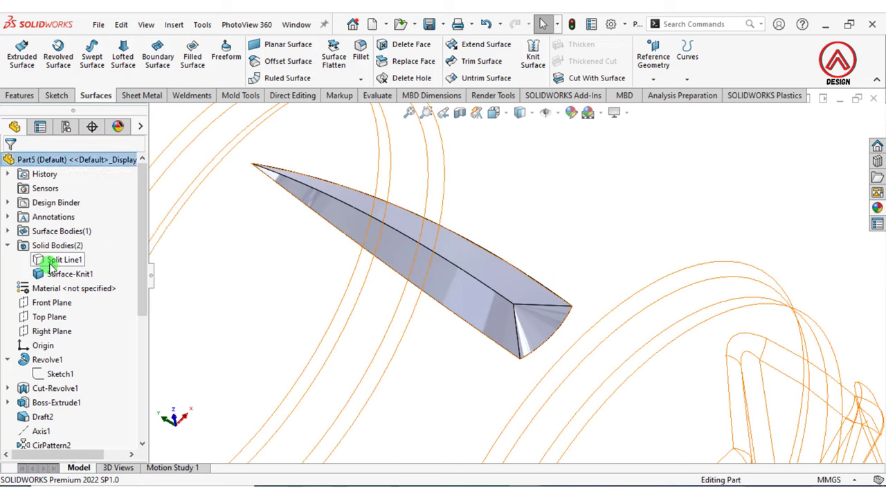
left_click(61, 259)
left_click(61, 244)
scroll(65, 377, "down", 4)
scroll(55, 370, "down", 2)
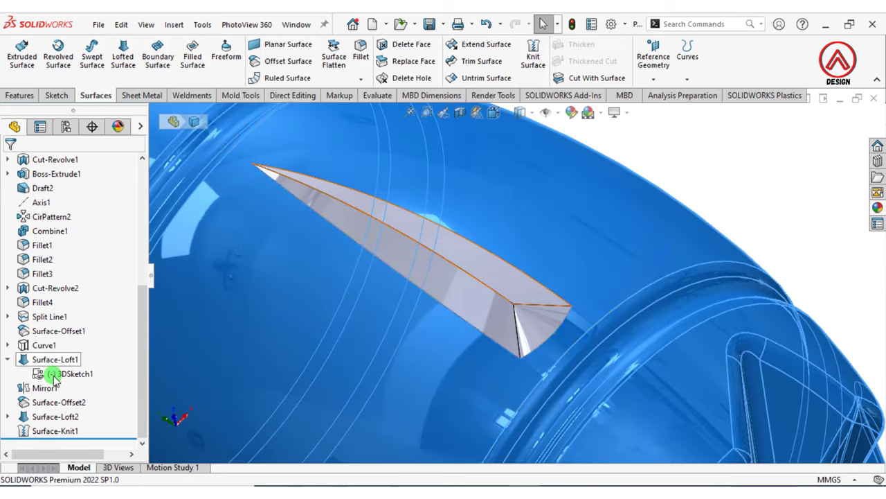
left_click(41, 202)
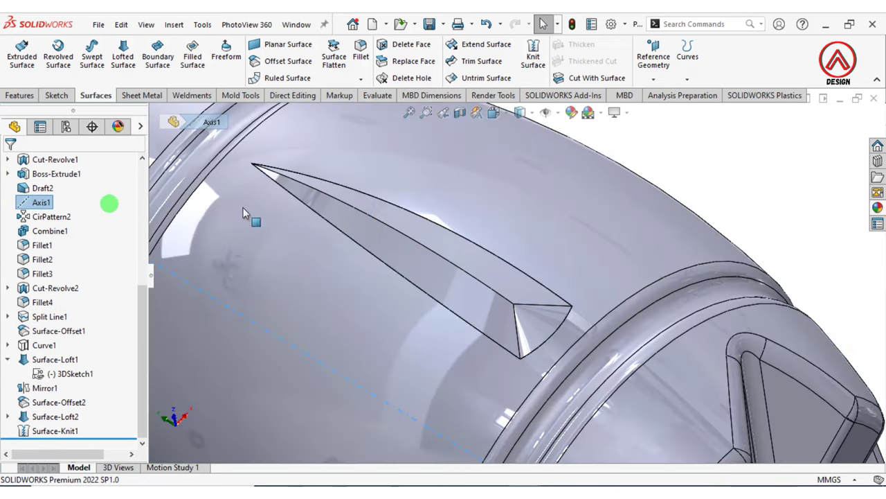
scroll(736, 178, "up", 5)
mouse_move(591, 249)
middle_mouse_down()
mouse_move(501, 313)
mouse_move(575, 297)
mouse_move(566, 299)
middle_mouse_up()
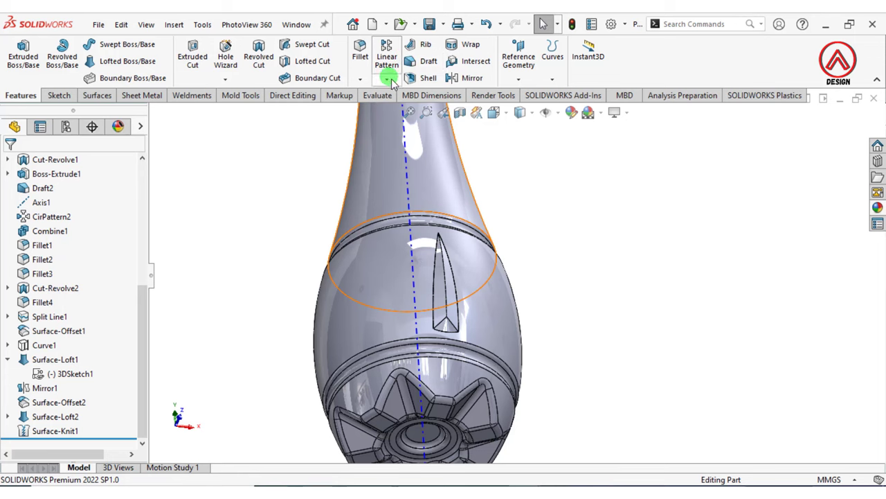
Circular-pattern the Surface-Knit1 body 16 times, equally spaced over 360° around Axis1
left_click(389, 79)
left_click(392, 113)
left_click(47, 203)
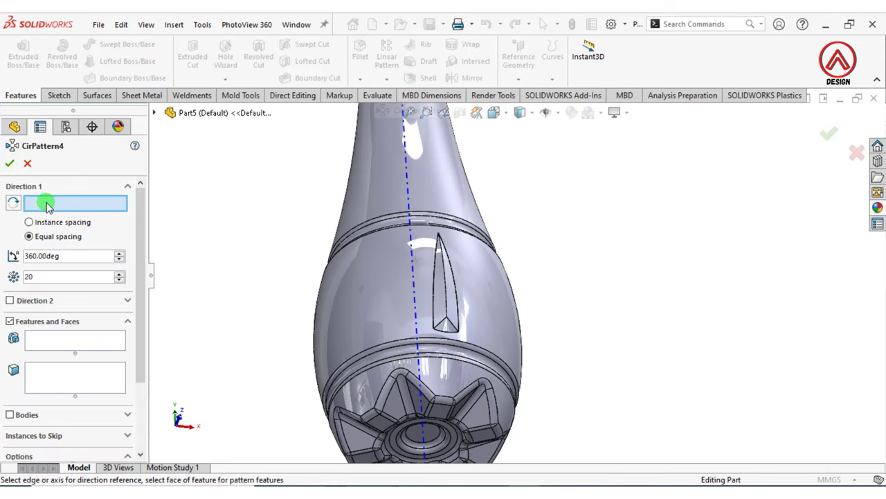
left_click(412, 263)
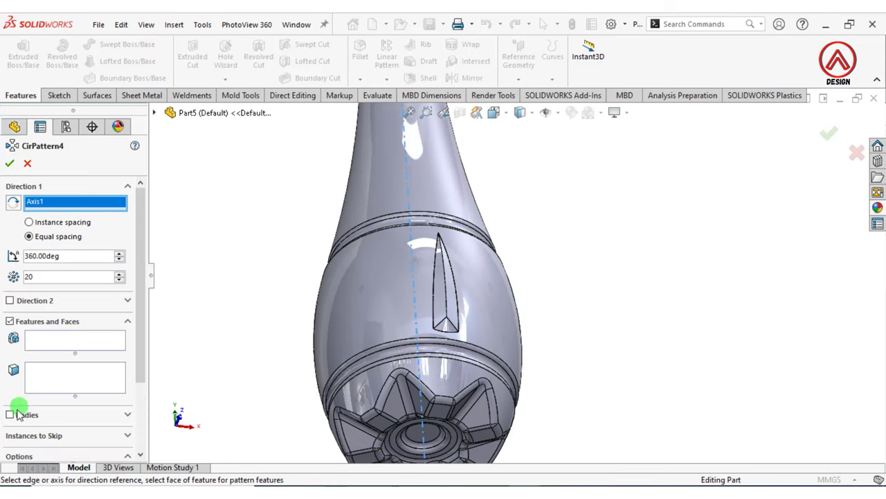
left_click(53, 276)
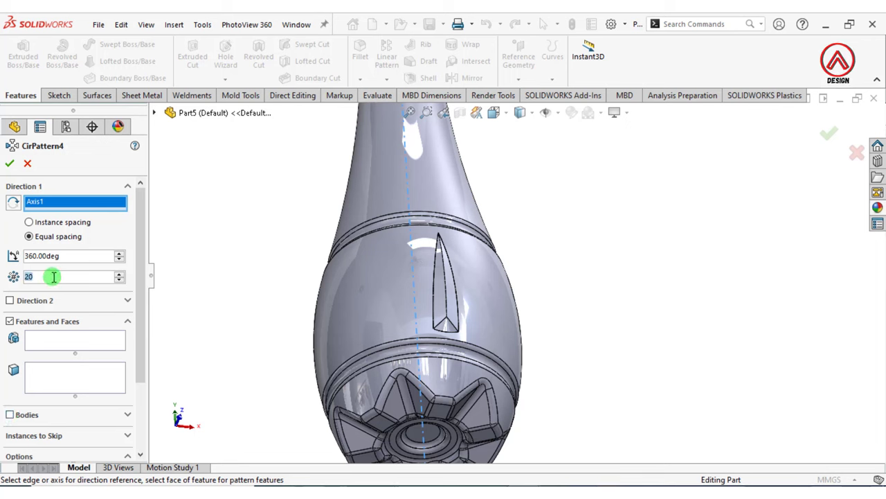
type("16")
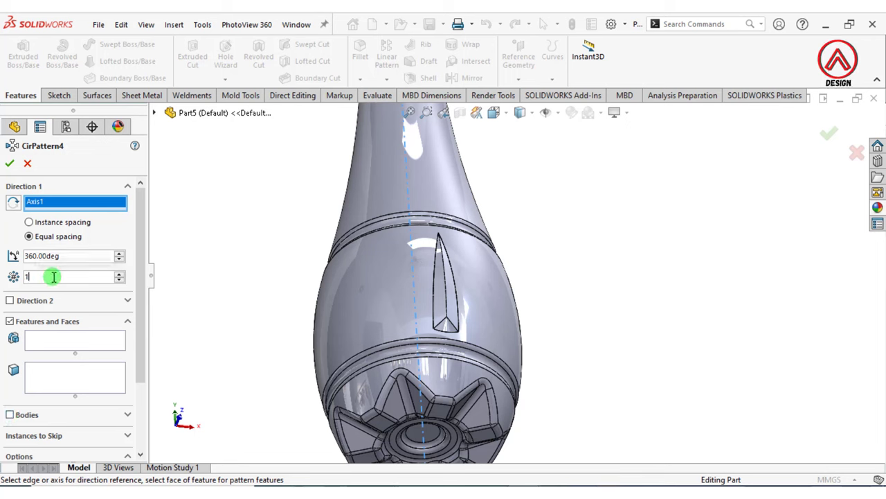
left_click(10, 414)
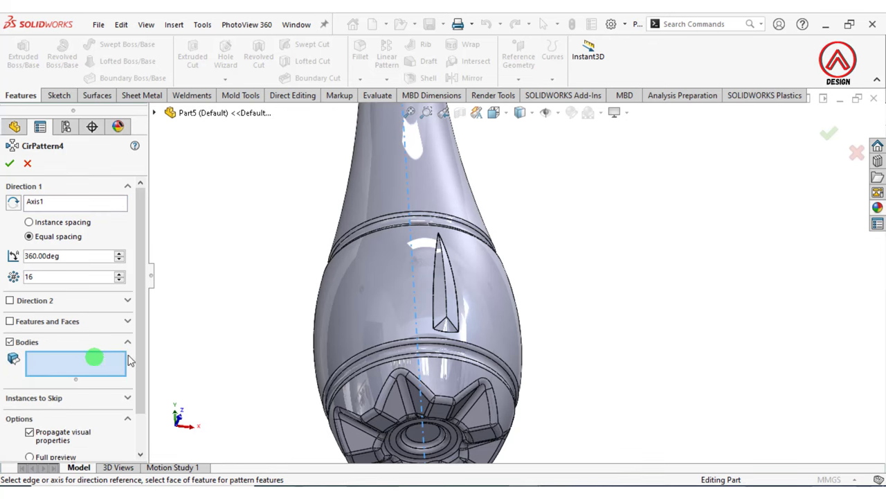
left_click(451, 304)
mouse_move(451, 304)
middle_mouse_down()
mouse_move(444, 311)
mouse_move(215, 251)
middle_mouse_up()
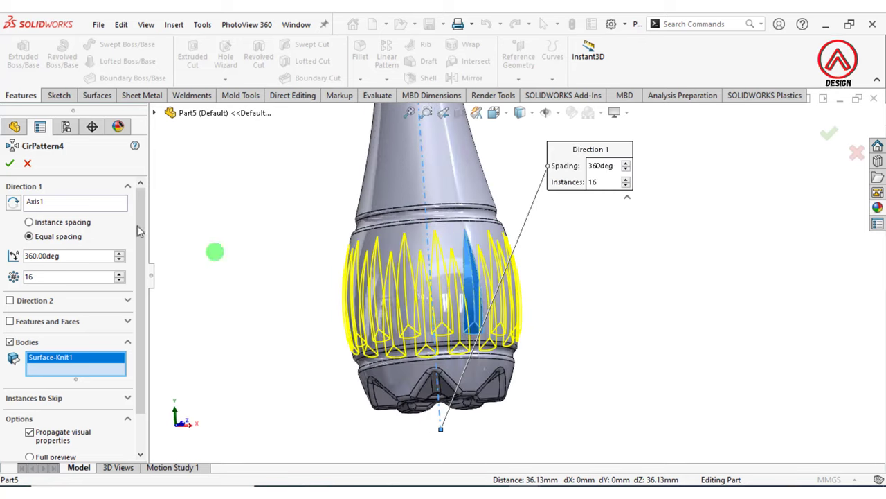
left_click(12, 166)
scroll(590, 245, "up", 3)
scroll(528, 261, "down", 4)
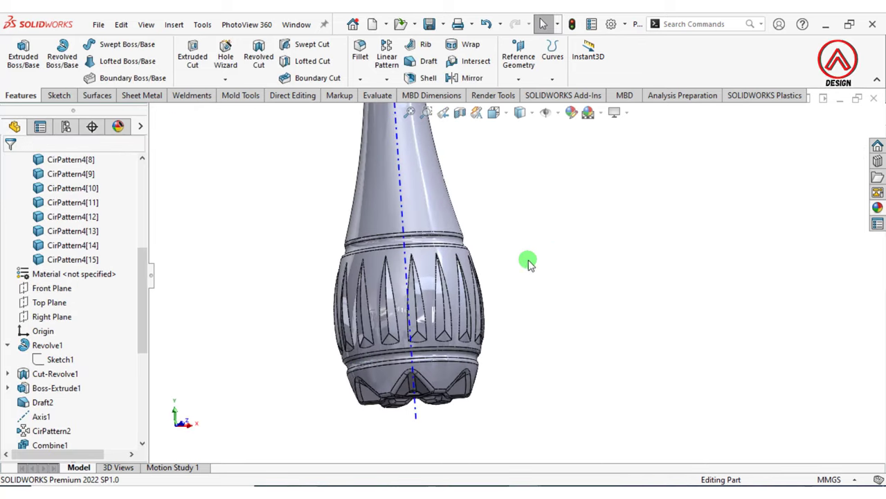
mouse_move(528, 262)
middle_mouse_down()
mouse_move(523, 233)
mouse_move(384, 158)
middle_mouse_up()
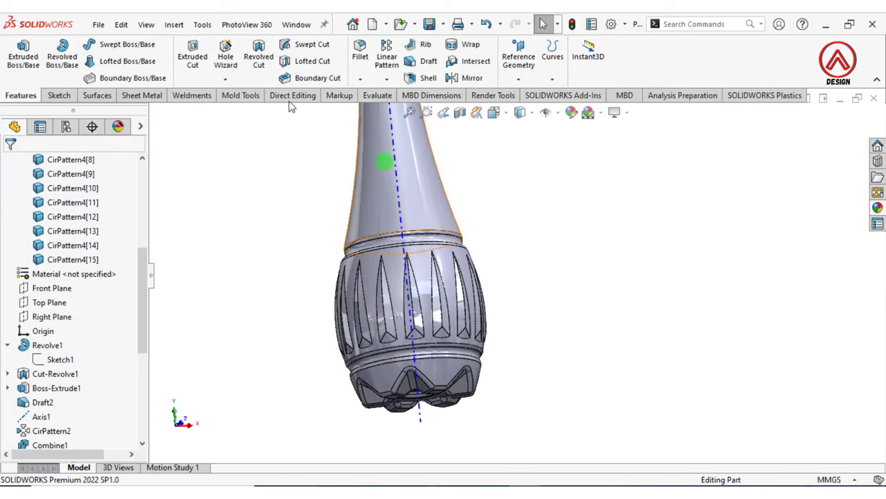
left_click(388, 80)
left_click(298, 138)
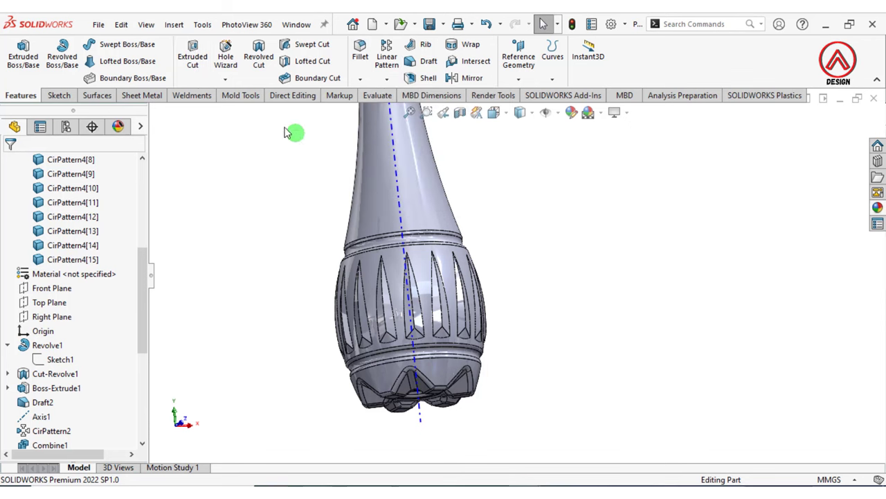
left_click(377, 95)
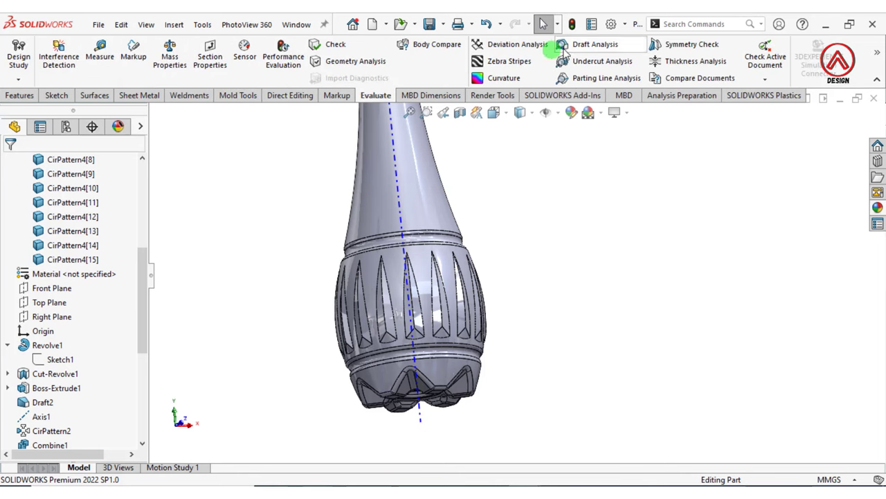
left_click(557, 43)
left_click(211, 199)
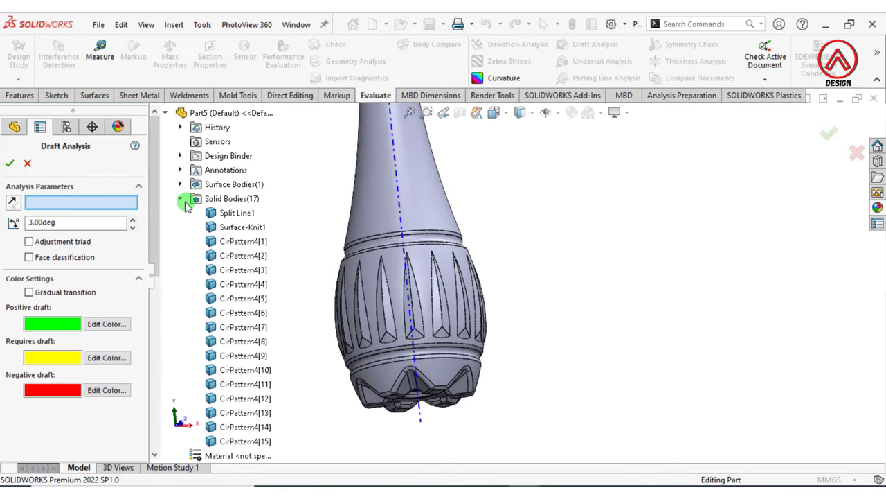
left_click(180, 198)
left_click(224, 226)
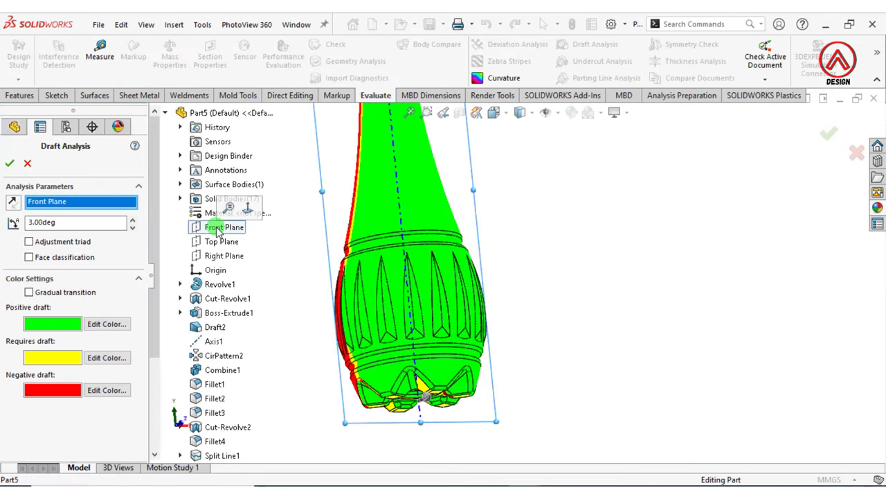
double_click(83, 222)
type("0.5")
key("Return")
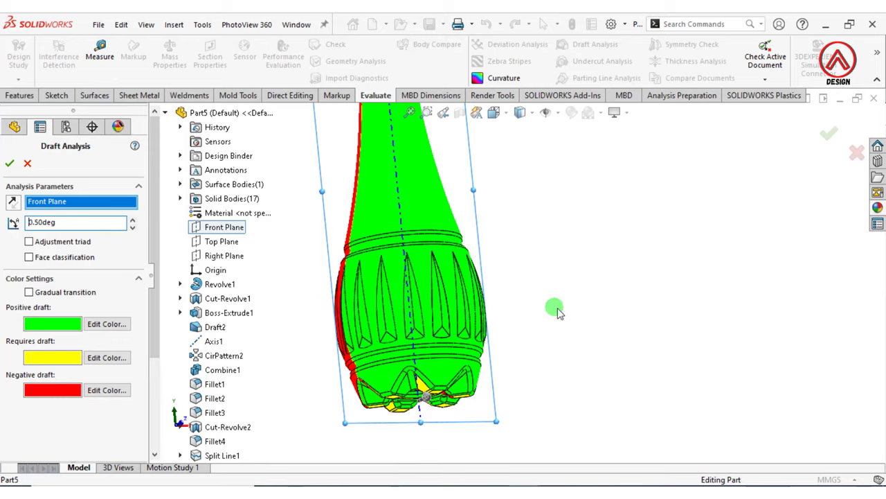
scroll(558, 307, "up", 3)
mouse_move(558, 307)
middle_mouse_down()
mouse_move(434, 186)
mouse_move(367, 189)
mouse_move(358, 158)
mouse_move(274, 293)
middle_mouse_up()
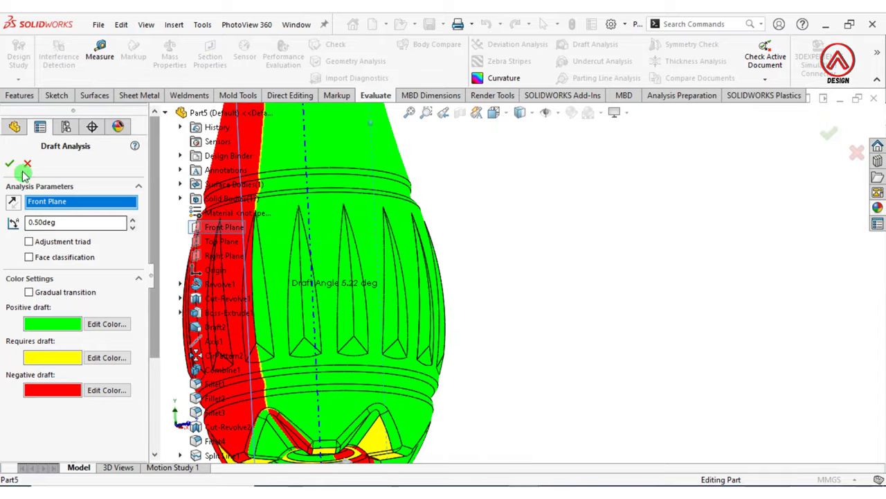
left_click(10, 163)
Combine all 17 bodies with the Add operation into one solid
left_click(175, 24)
mouse_move(196, 88)
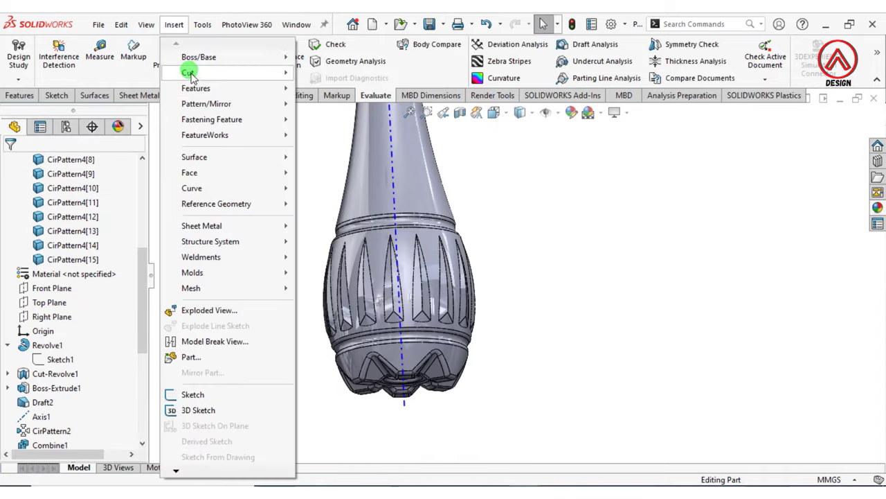
left_click(325, 358)
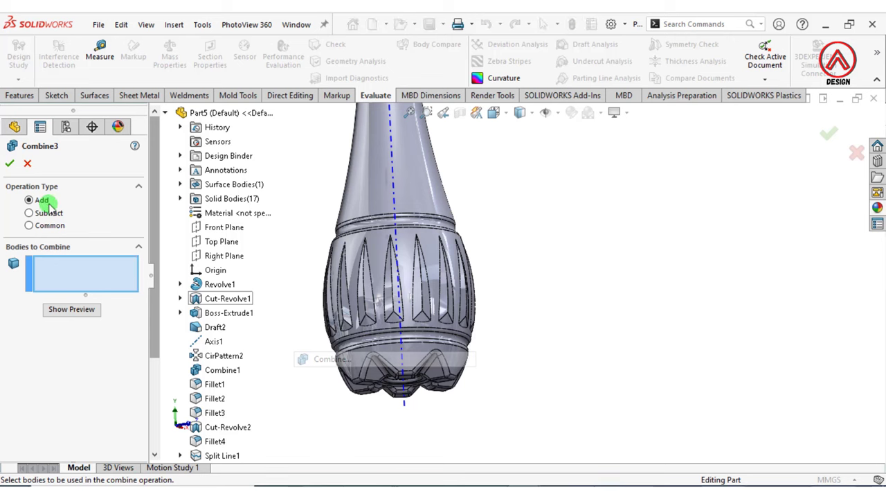
key("f")
left_click_drag(581, 156, 356, 393)
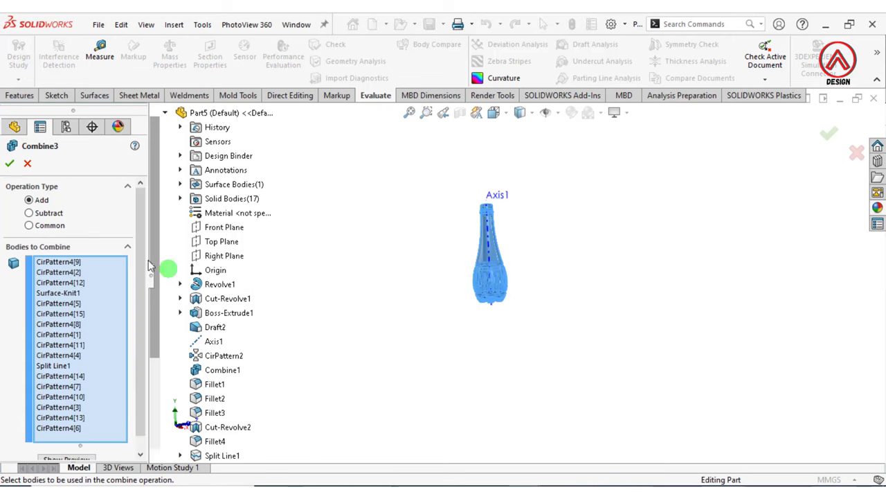
left_click(9, 165)
scroll(488, 298, "down", 3)
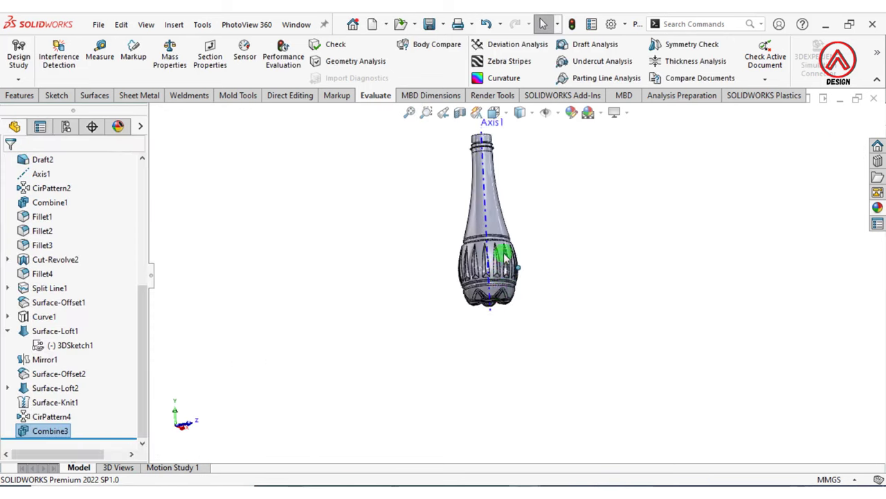
scroll(497, 287, "down", 5)
scroll(496, 286, "down", 2)
left_click(20, 95)
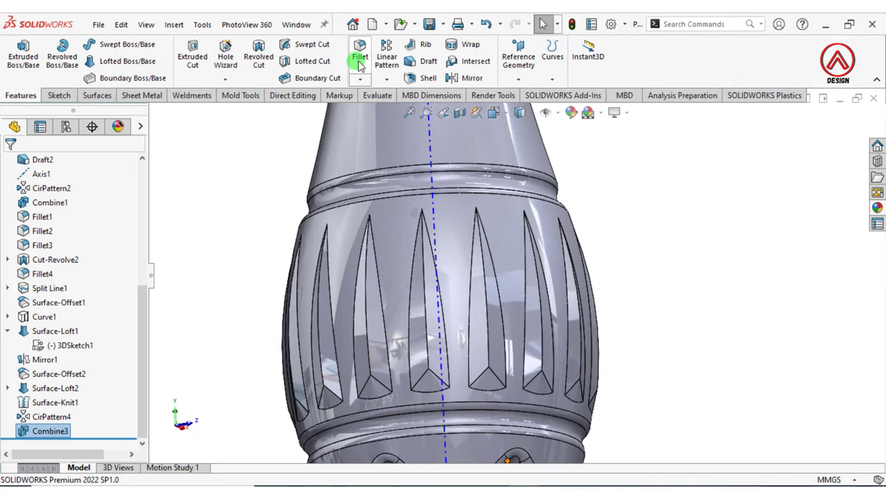
key("ctrl+shift+f")
Fillet the connected rib edges with a 2 mm radius
left_click(489, 334)
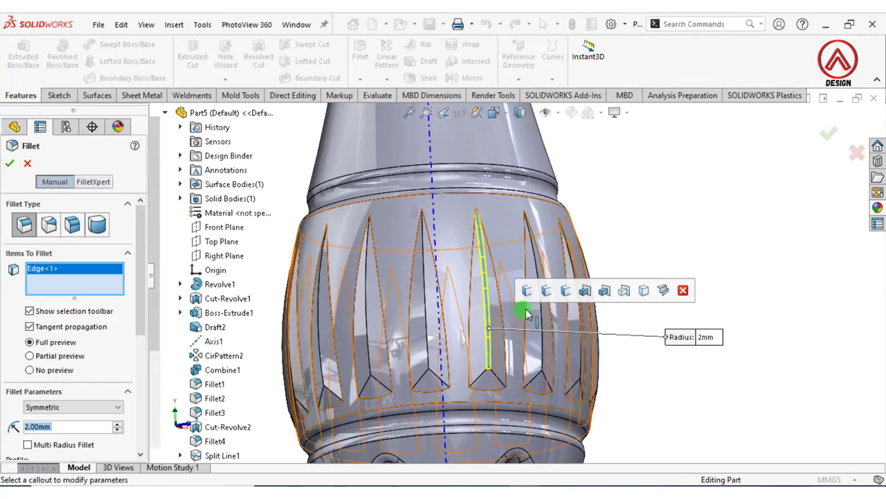
left_click(546, 290)
left_click(151, 298)
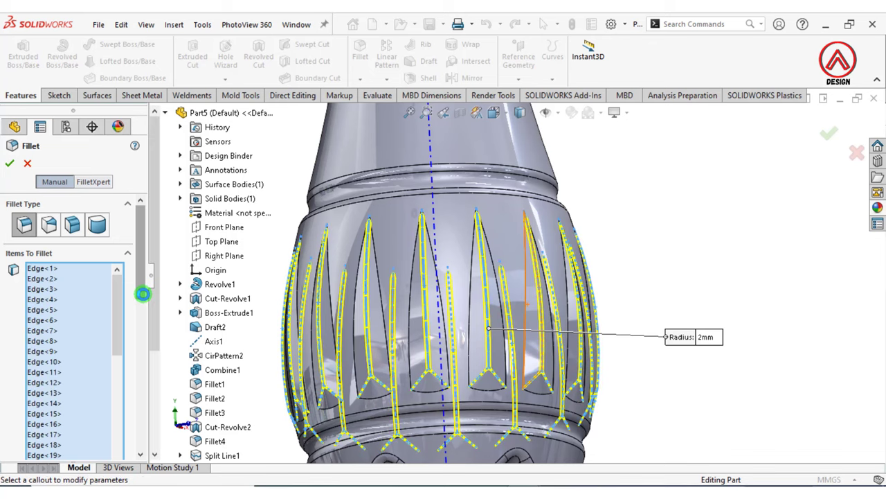
left_click_drag(142, 287, 119, 374)
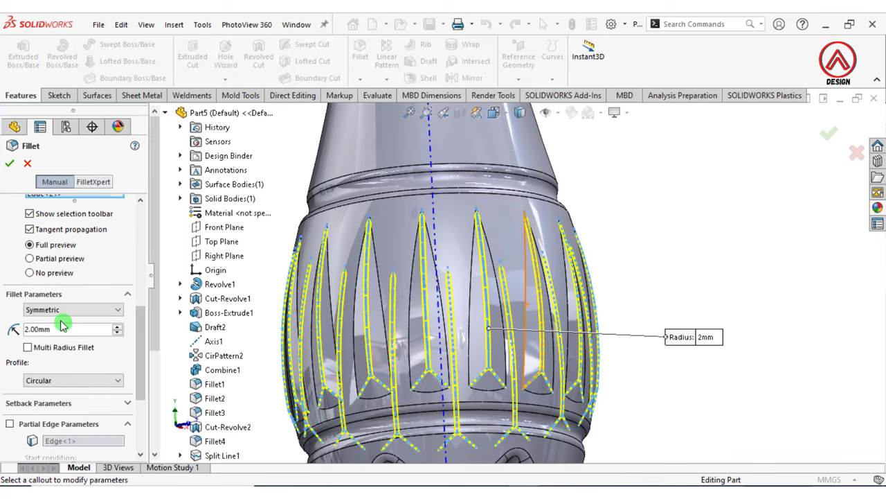
type("2")
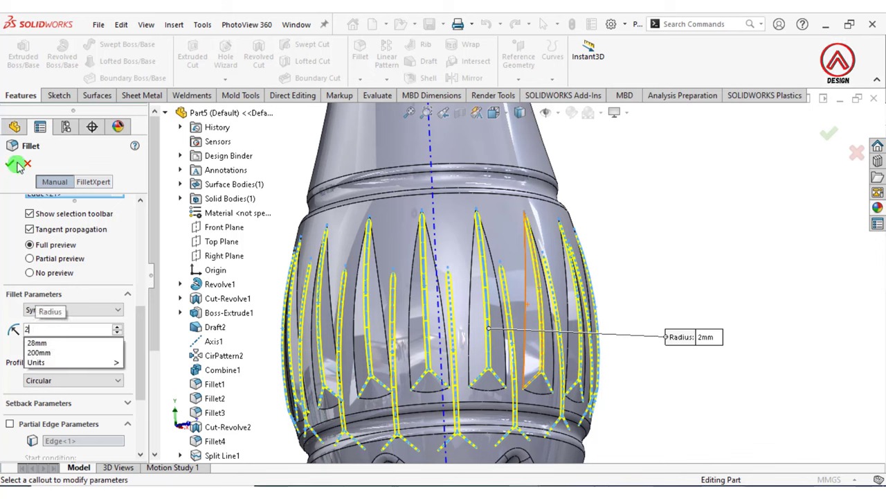
left_click(9, 164)
left_click(484, 295)
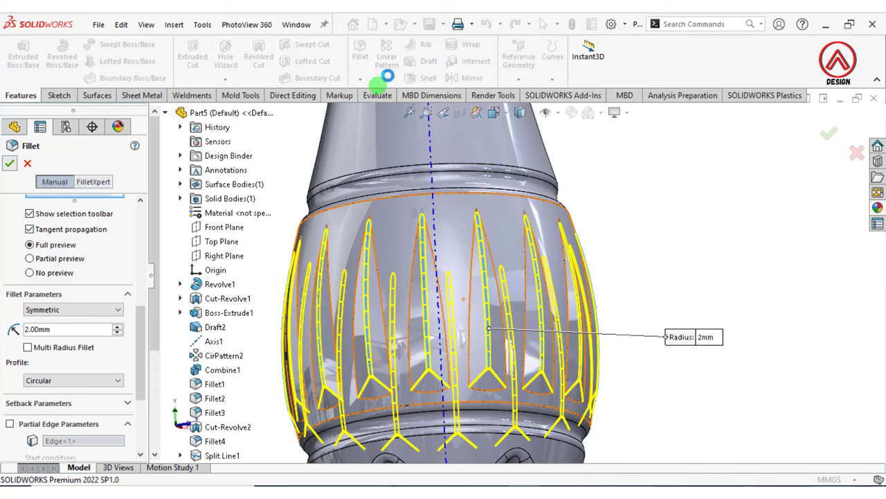
left_click(376, 56)
Fillet the 44 edges between the ribs and the body at 2 mm
left_click(364, 56)
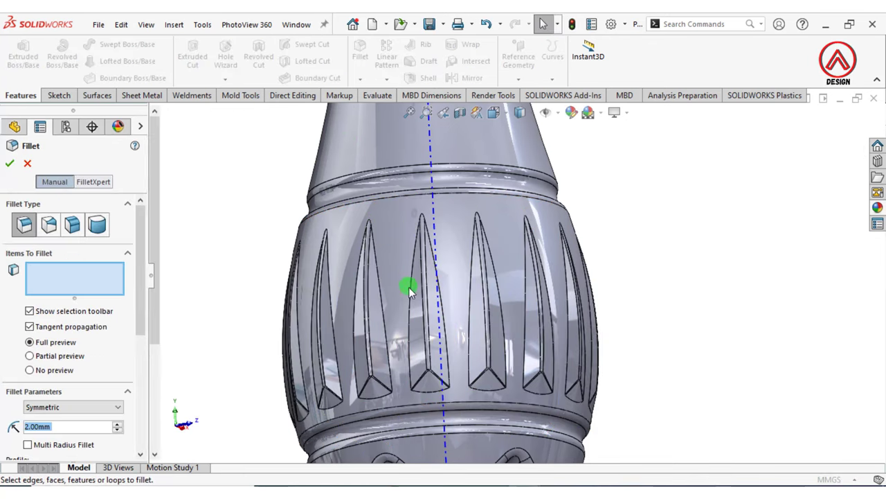
left_click(409, 287)
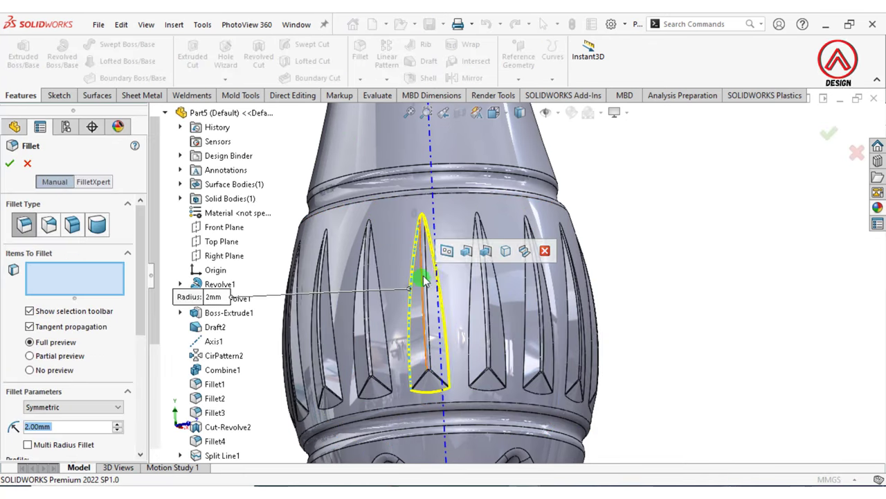
left_click(465, 252)
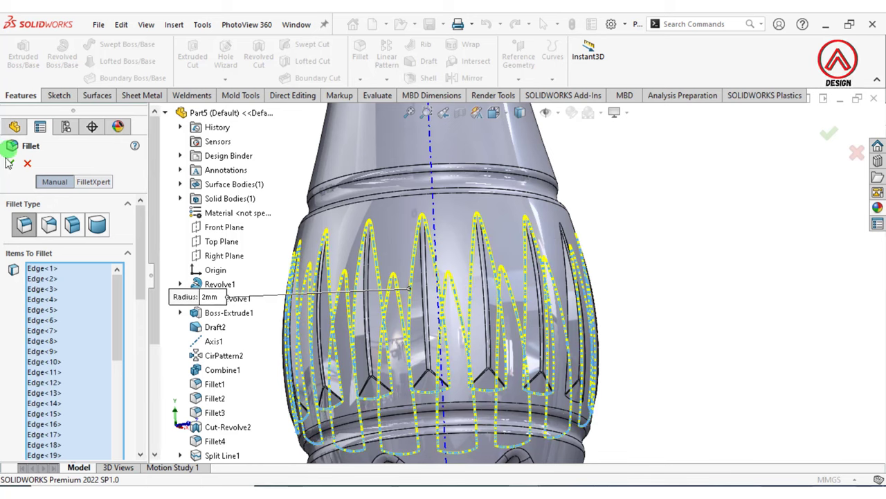
left_click_drag(138, 275, 139, 337)
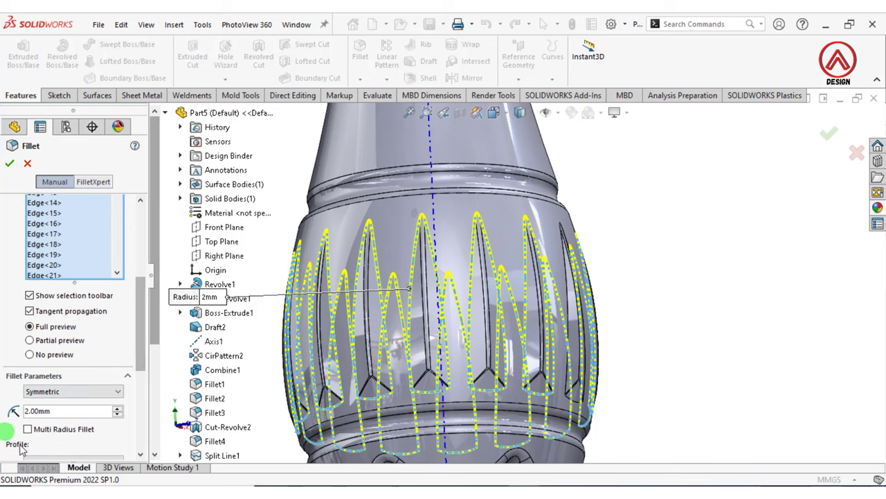
left_click(9, 164)
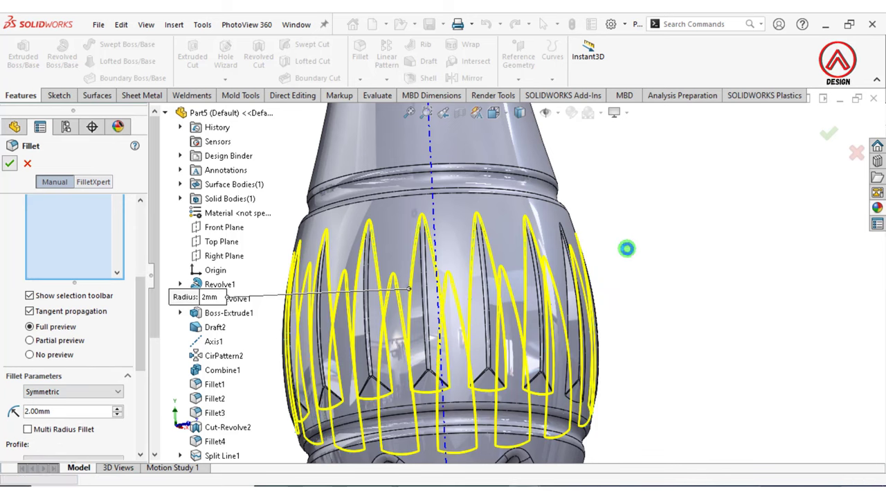
Switch to the Front view, hide Axis1 and select the Front Plane
key("f")
left_click(493, 112)
left_click(493, 112)
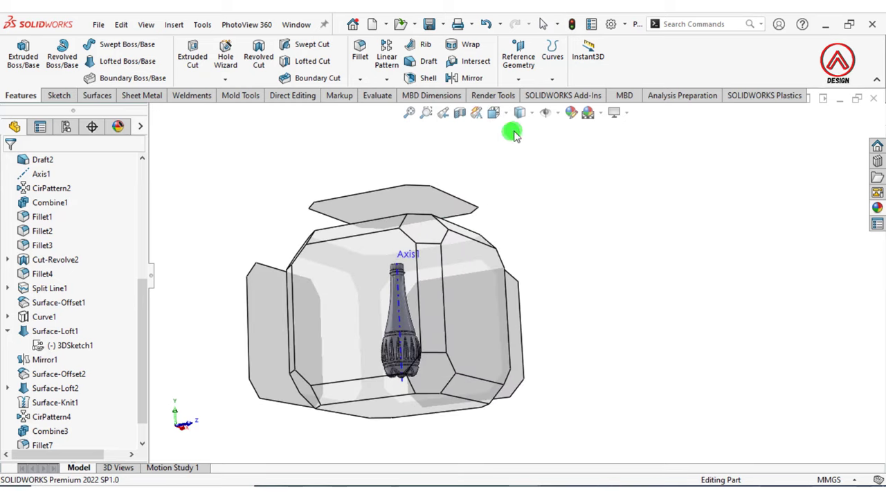
left_click(513, 167)
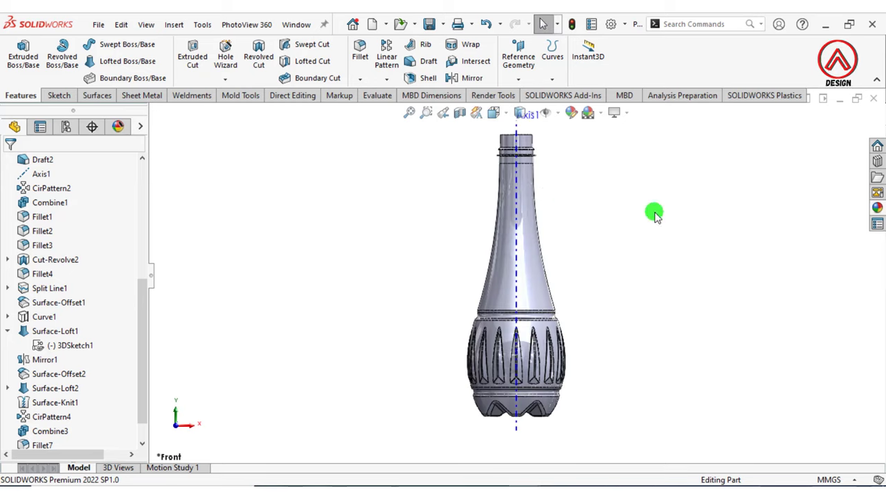
left_click(518, 222)
left_click(575, 191)
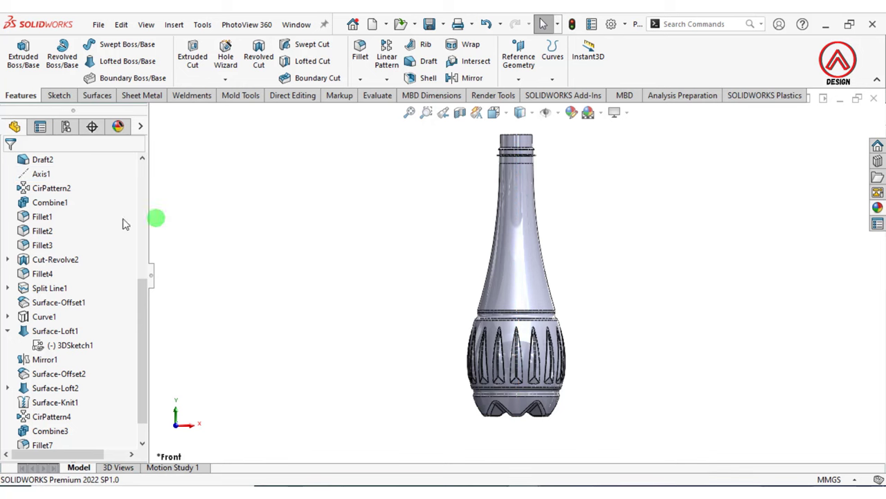
left_click_drag(143, 306, 143, 192)
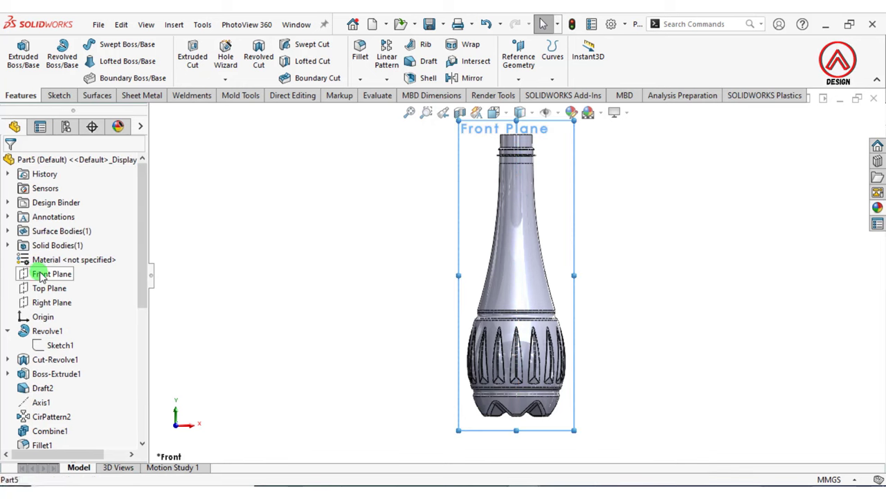
left_click(45, 273)
Sketch on the Front Plane and offset the neck's left outline by 0.50 mm
left_click(48, 252)
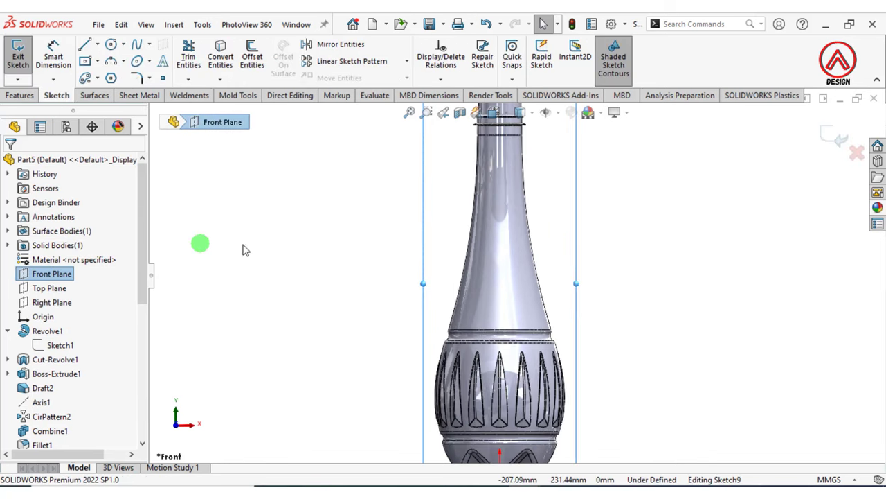
left_click(494, 194)
left_click(39, 349)
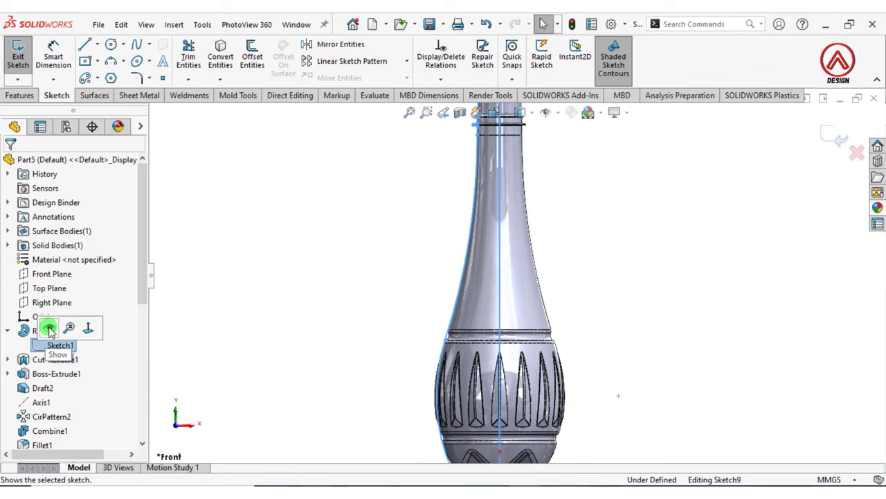
left_click(271, 288)
left_click(252, 61)
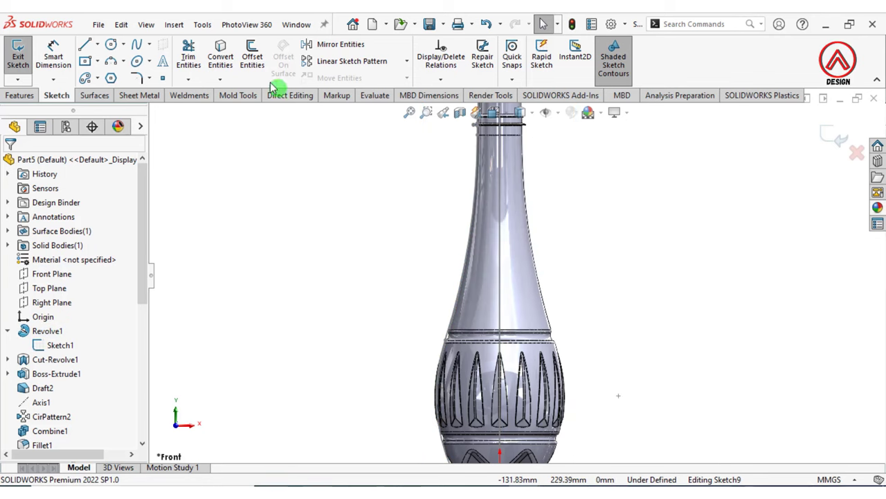
left_click(474, 197)
type("0.5")
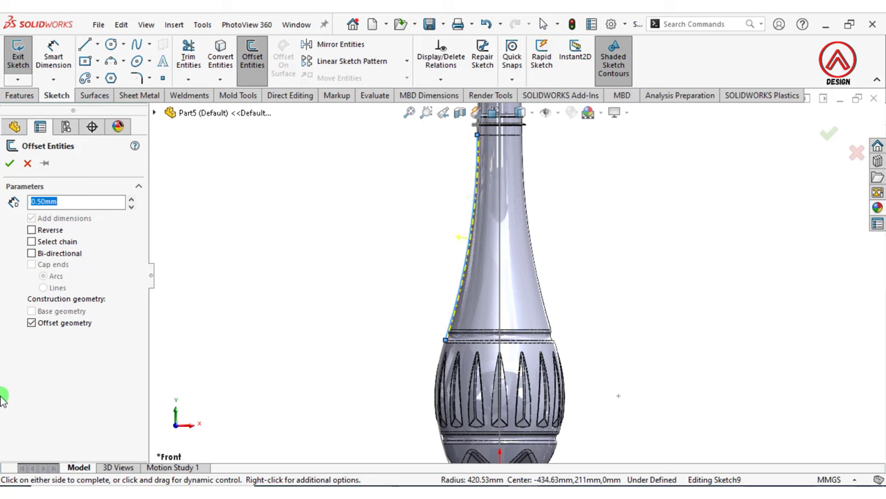
left_click(9, 166)
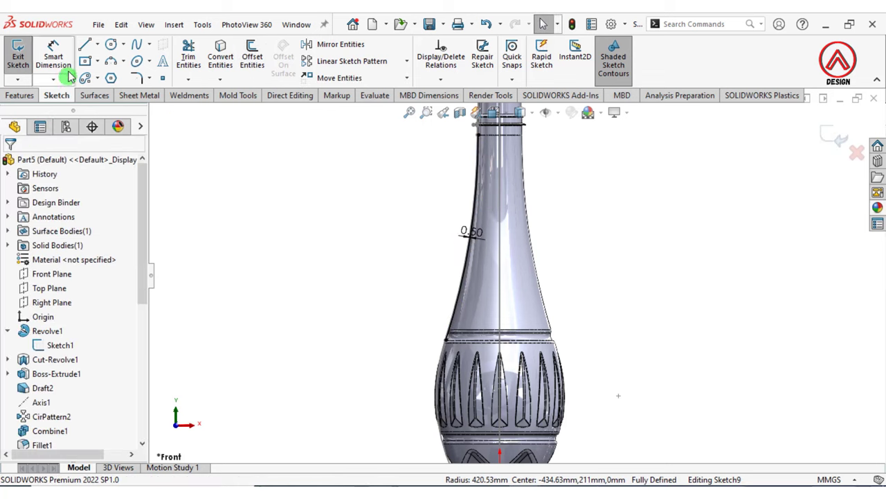
Draw two horizontal lines from the neck outline, one lower and one higher
left_click(86, 45)
scroll(421, 221, "down", 2)
scroll(520, 265, "down", 2)
left_click(520, 265)
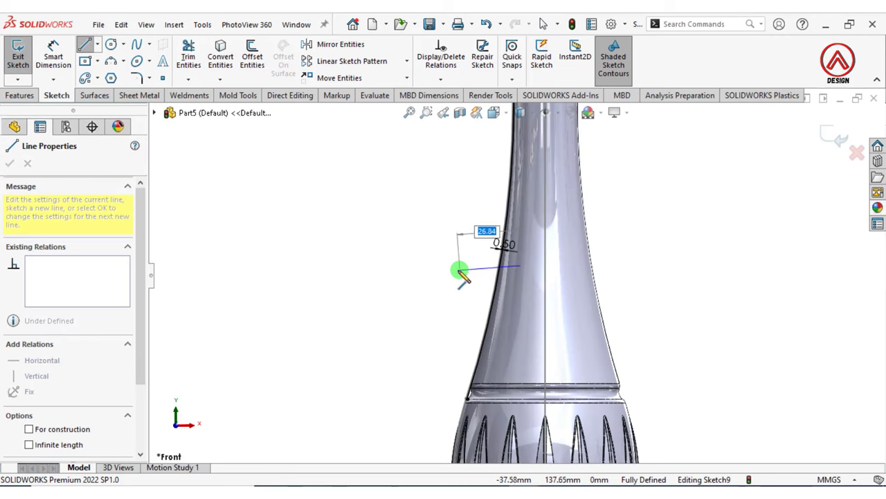
left_click(451, 266)
key("Escape")
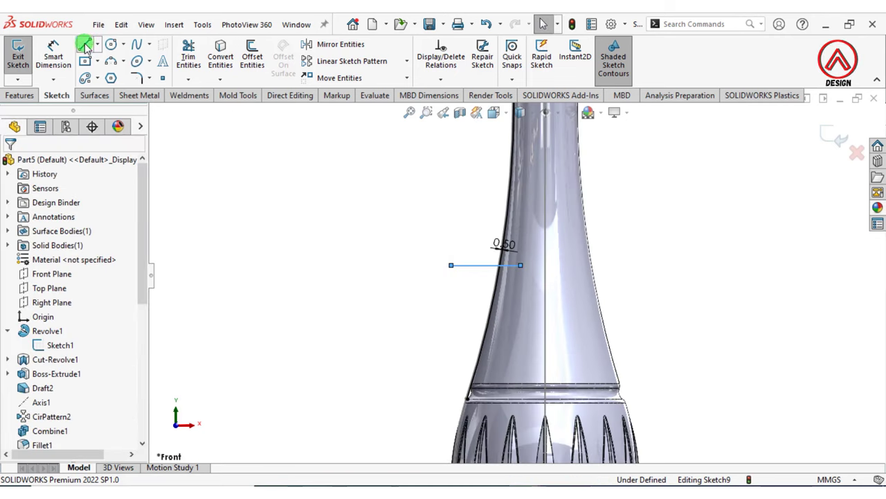
left_click(84, 45)
left_click(528, 166)
left_click(479, 166)
key("Escape")
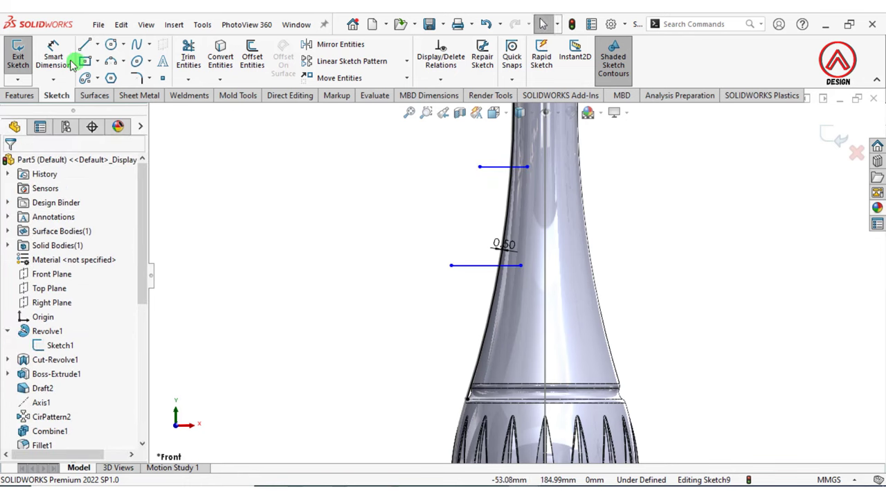
Dimension the two horizontal lines 50 mm apart
left_click(54, 59)
scroll(478, 234, "up", 2)
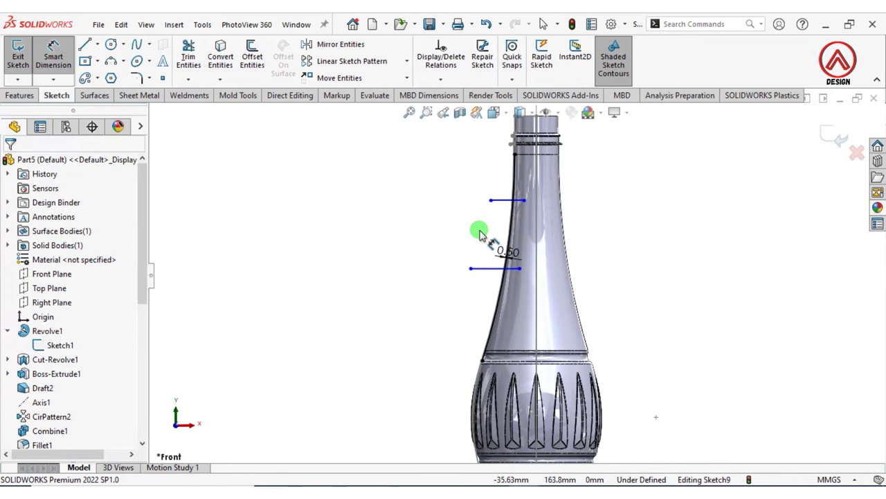
scroll(480, 234, "down", 2)
left_click(498, 278)
left_click(515, 197)
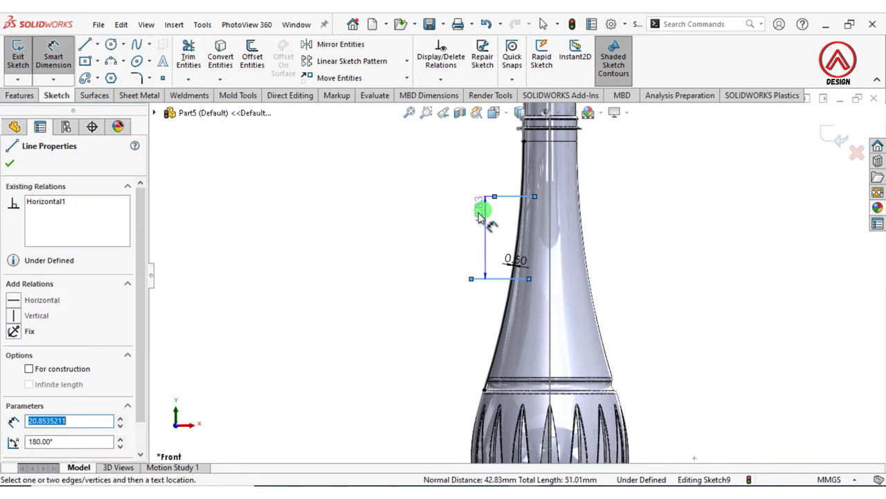
left_click(439, 224)
type("50")
key("Return")
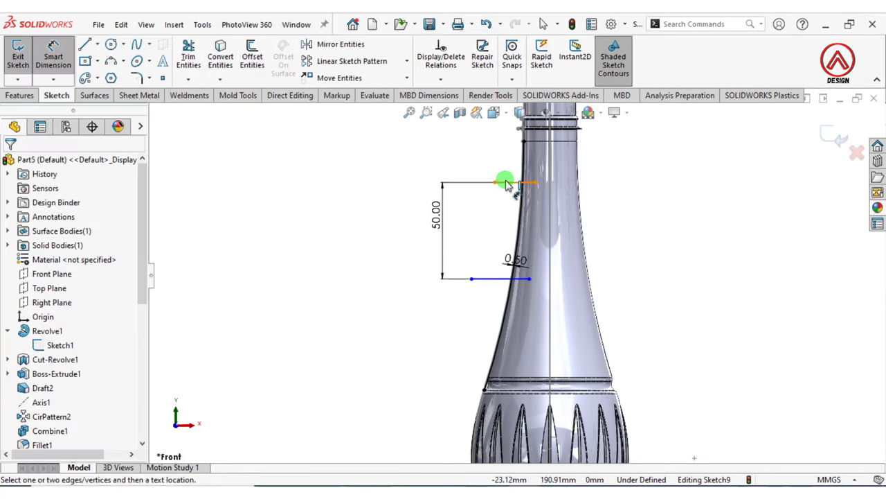
Dimension the upper line 70 mm from the top of the neck
left_click(506, 184)
scroll(516, 185, "down", 2)
scroll(530, 188, "down", 1)
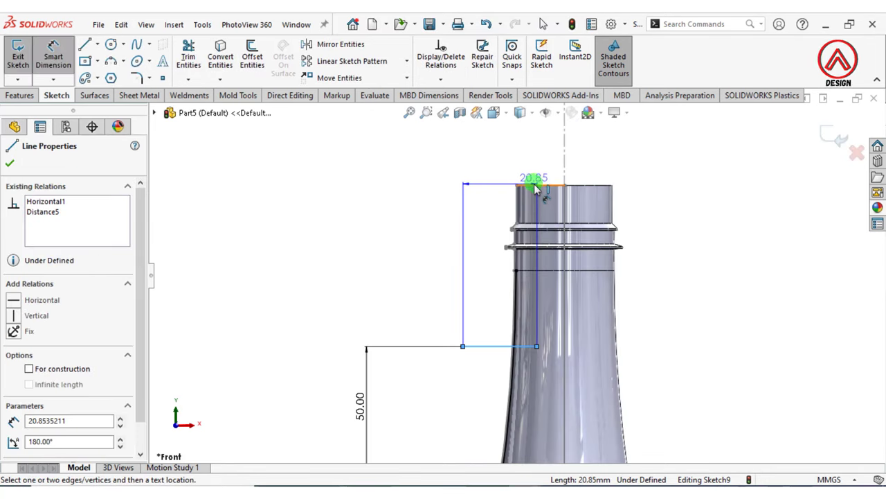
left_click(534, 189)
left_click(431, 240)
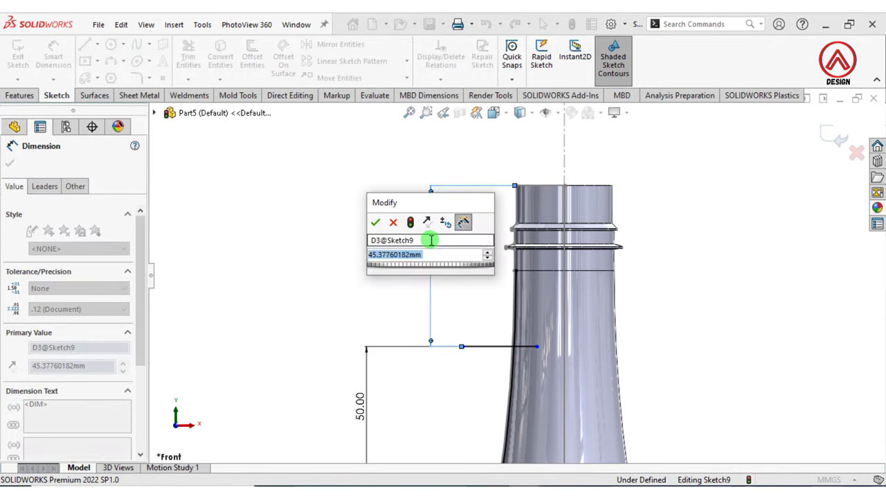
type("70")
key("Return")
scroll(515, 378, "up", 3)
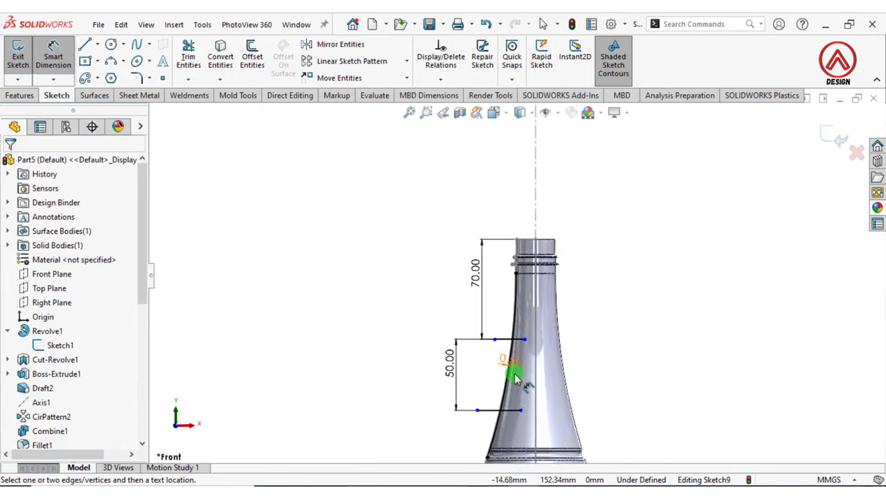
scroll(514, 378, "down", 3)
scroll(499, 357, "down", 2)
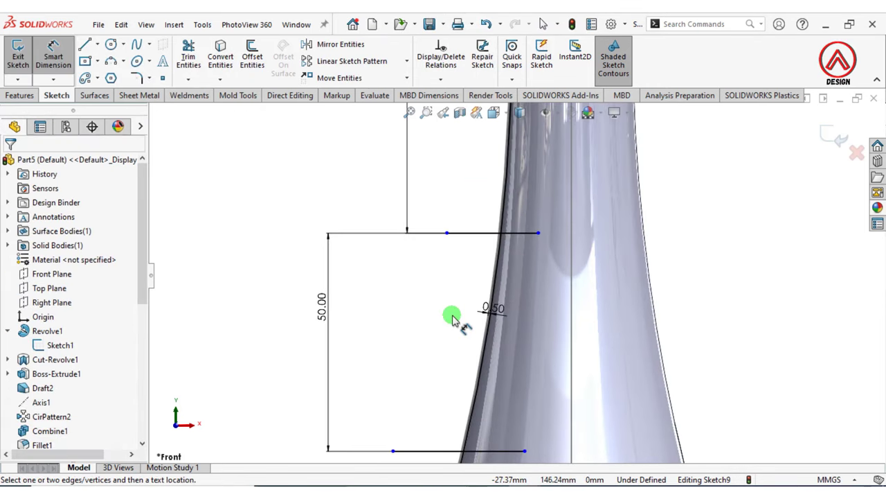
scroll(530, 224, "down", 2)
scroll(530, 224, "down", 2)
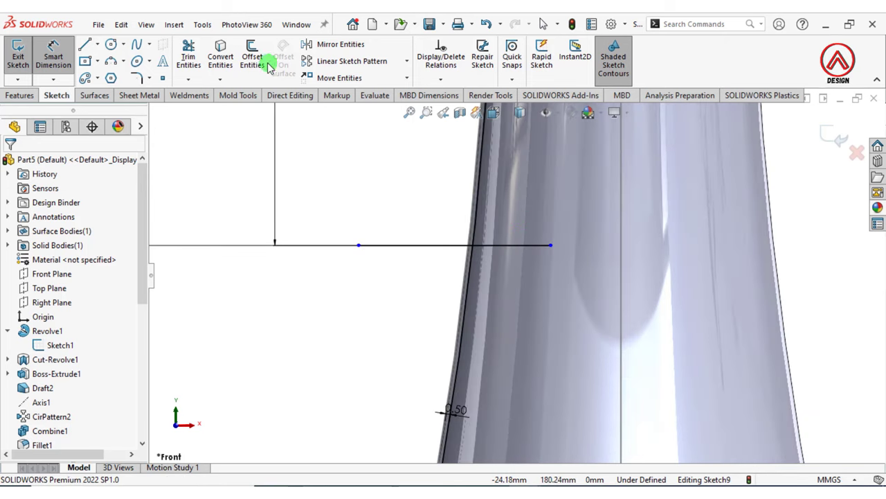
Draw a slanted line joining the top and bottom horizontal lines, then select Axis1
left_click(84, 44)
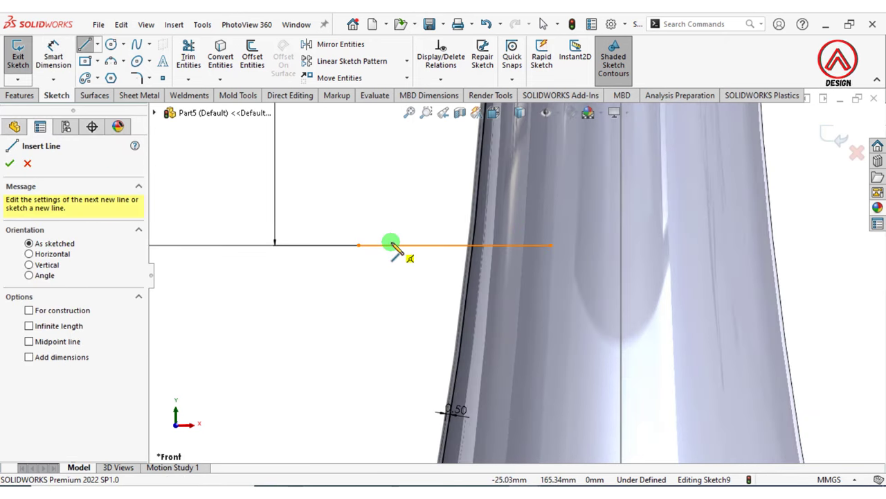
left_click(372, 245)
scroll(415, 311, "up", 2)
scroll(457, 379, "up", 1)
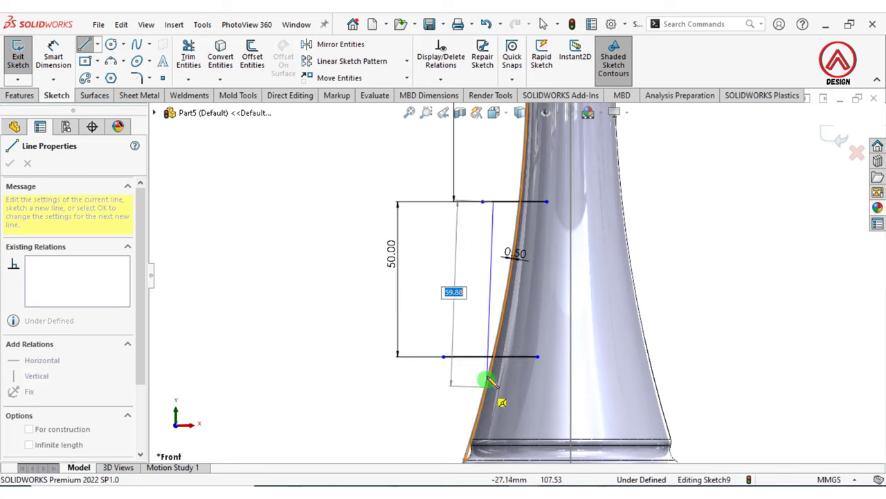
left_click(465, 356)
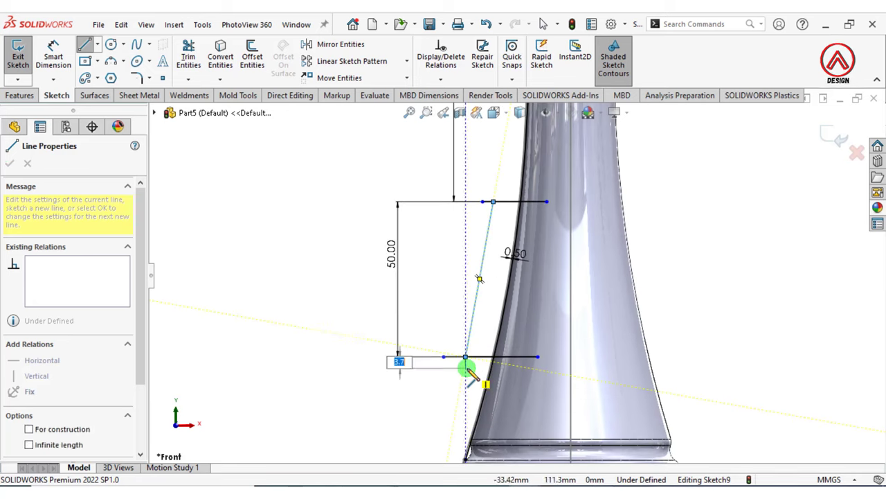
left_click(23, 168)
left_click(40, 402)
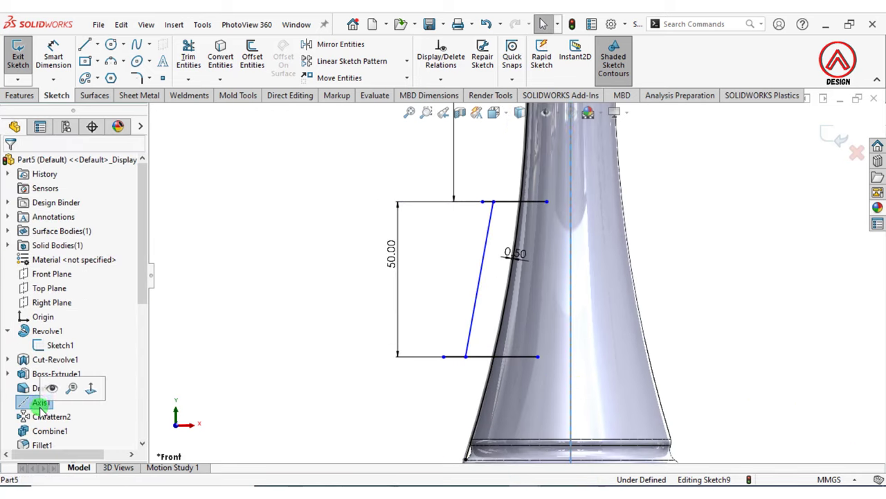
left_click(51, 389)
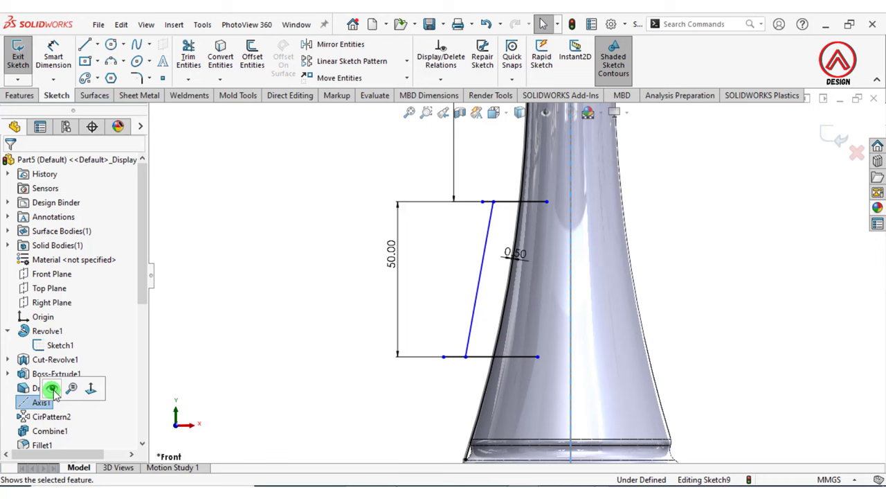
left_click(19, 96)
Revolve-cut the closed sketch region around Axis1 as a solid, non-thin cut
left_click(259, 58)
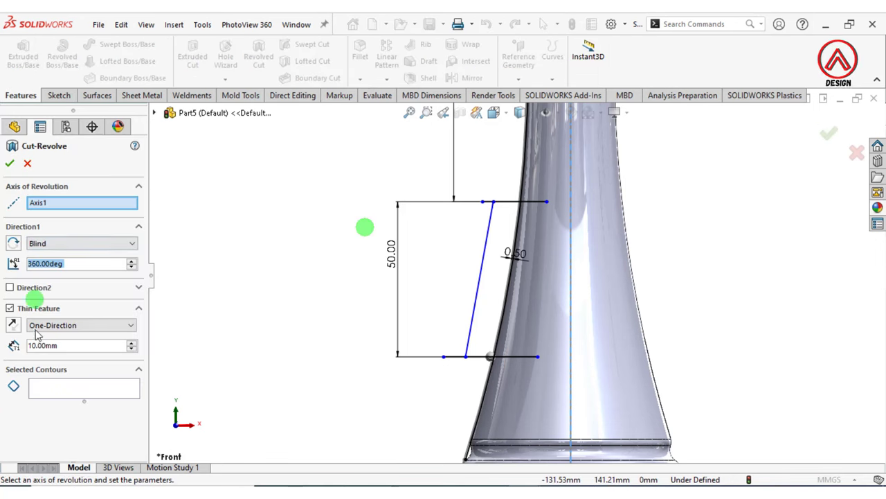
left_click(9, 310)
left_click(60, 202)
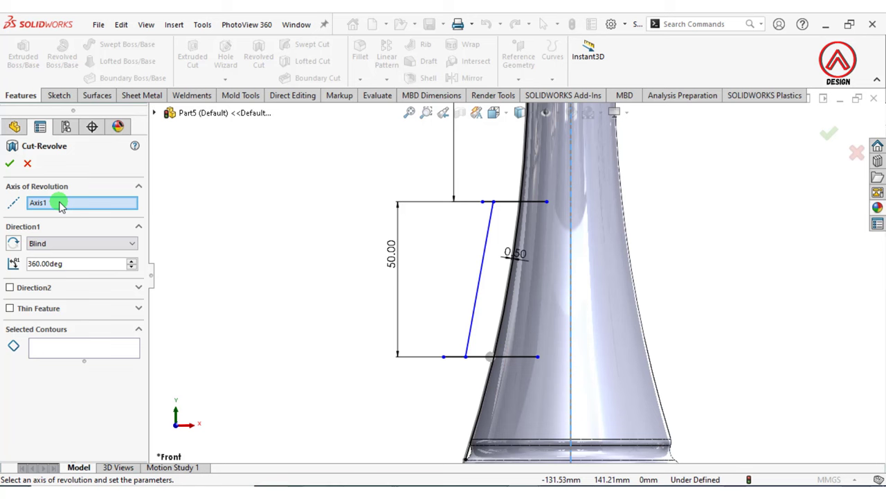
left_click(73, 348)
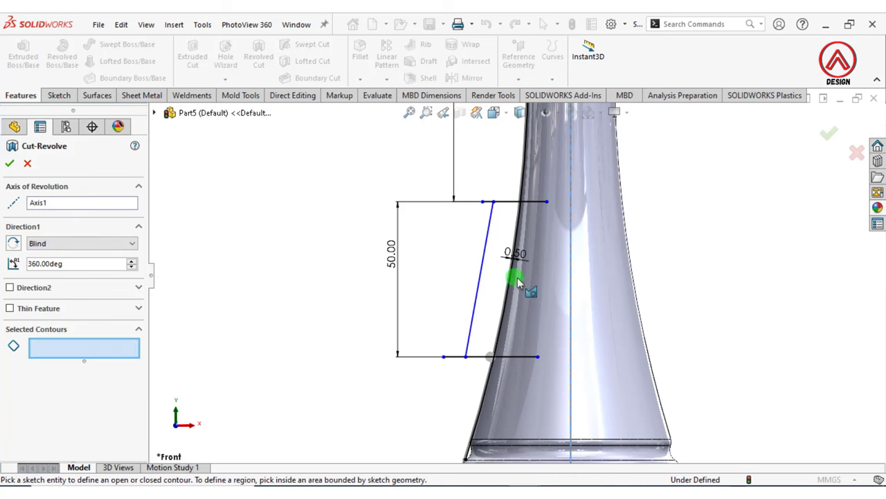
left_click(493, 297)
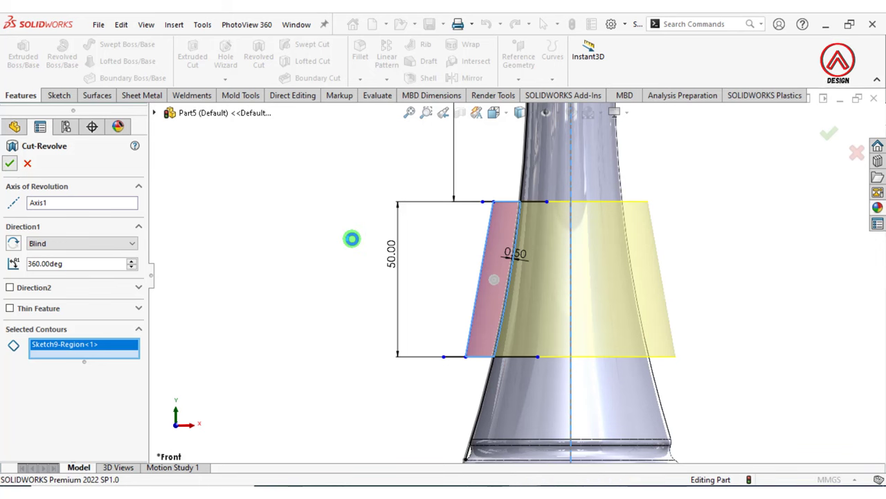
key("Return")
Hide the sketch and view the recessed groove band on the neck at an angle
left_click(516, 246)
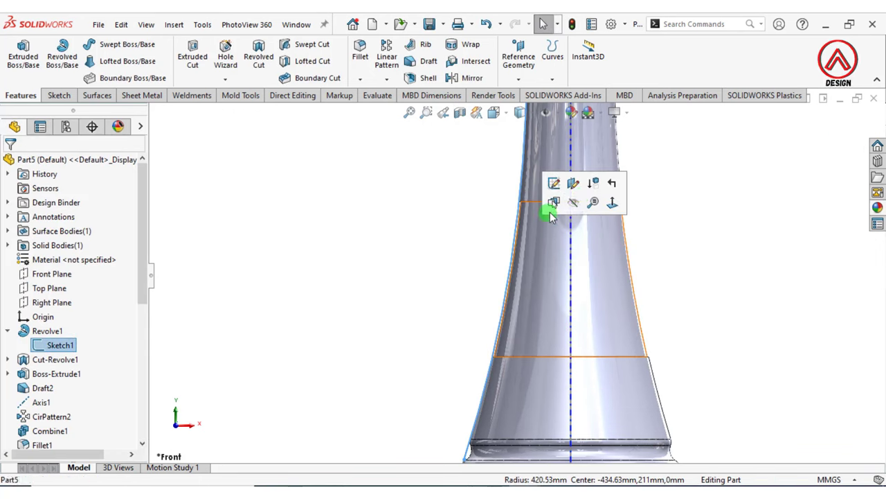
left_click(572, 204)
scroll(498, 199, "down", 2)
scroll(498, 199, "down", 2)
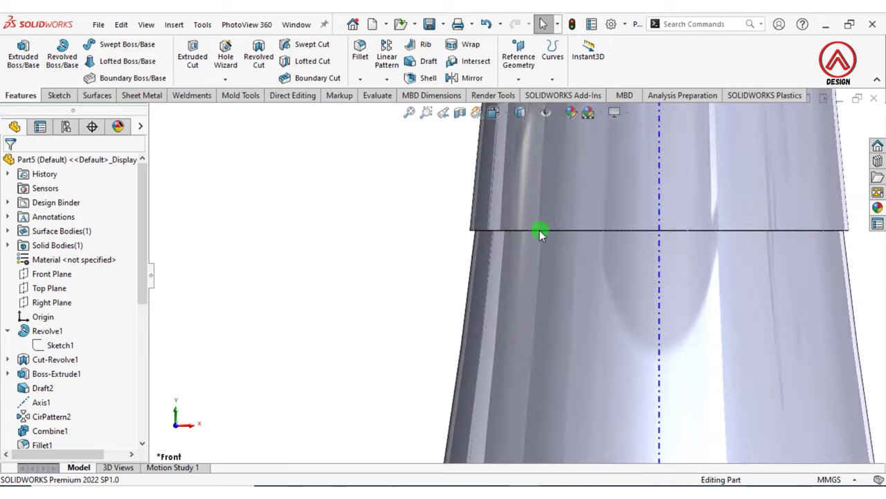
scroll(538, 232, "down", 2)
middle_click_drag(510, 228, 469, 224)
left_click(357, 172)
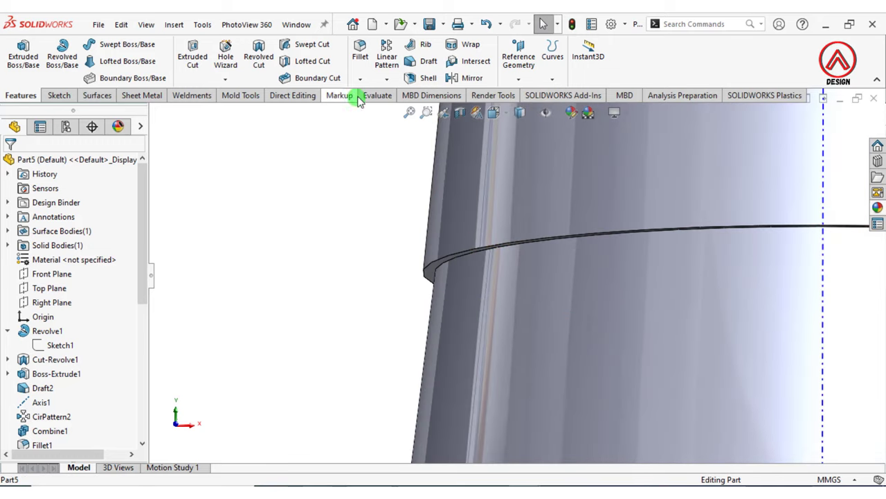
Start a chamfer on the first neck-groove ring edge with a 0.5 mm distance
left_click(361, 79)
left_click(373, 109)
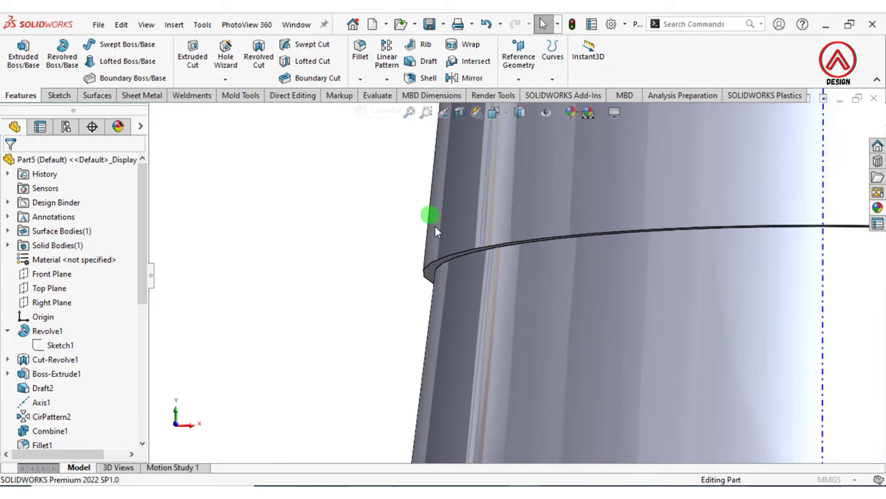
left_click(436, 264)
left_click(64, 429)
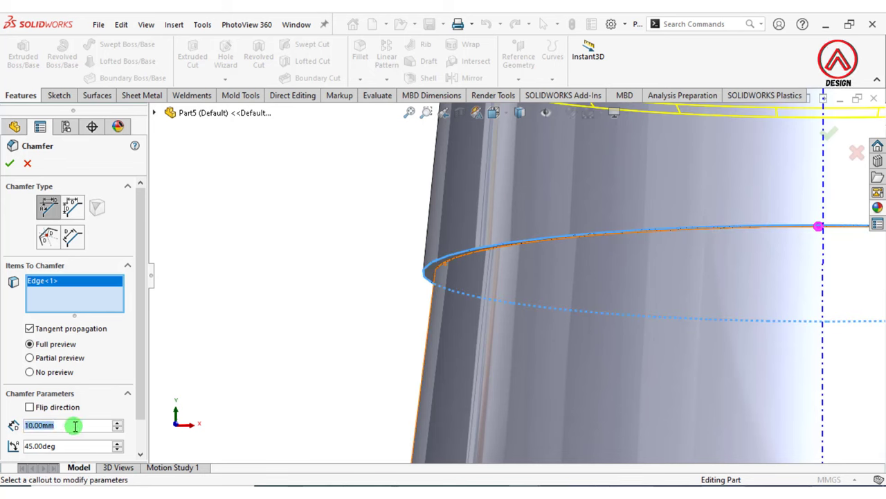
type("0.5")
key("Return")
Add the second groove ring edge and confirm the 0.5 mm × 45° chamfer
scroll(427, 449, "up", 2)
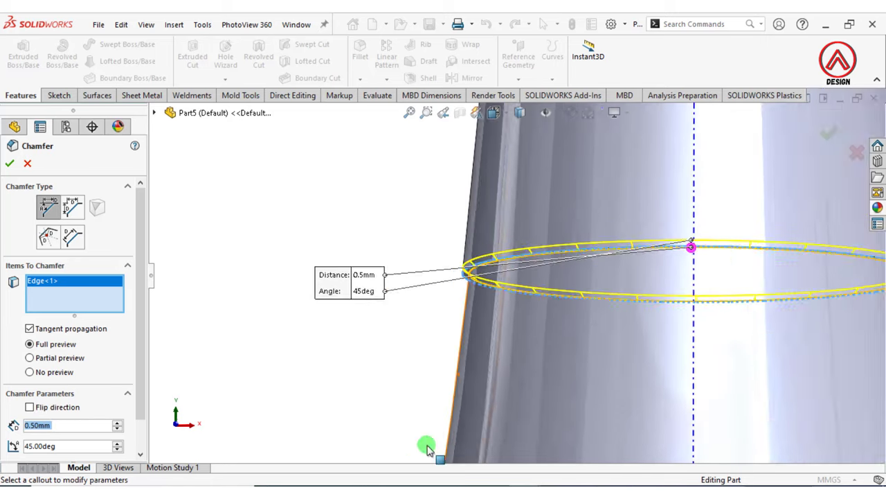
scroll(428, 449, "up", 3)
scroll(502, 392, "down", 2)
scroll(488, 346, "down", 3)
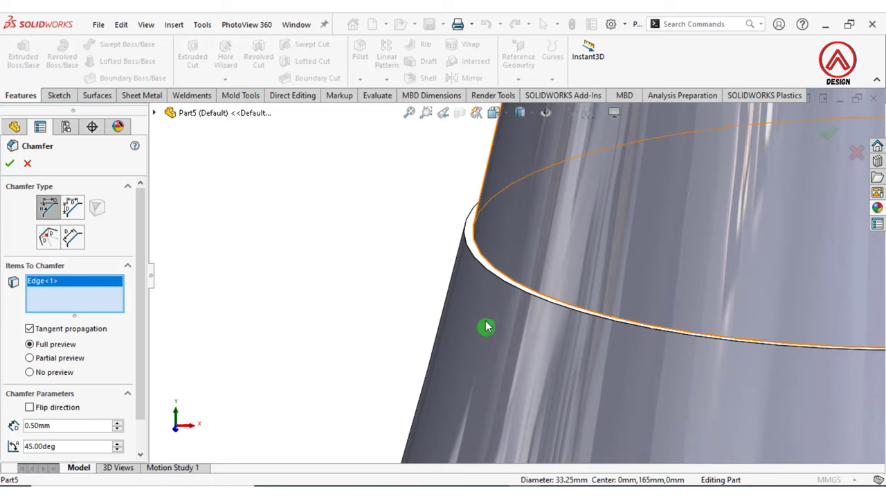
left_click(472, 257)
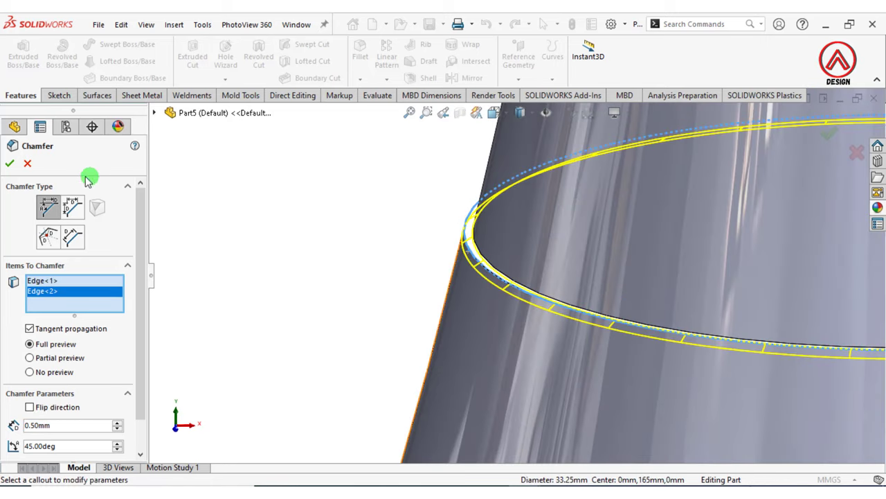
left_click(10, 163)
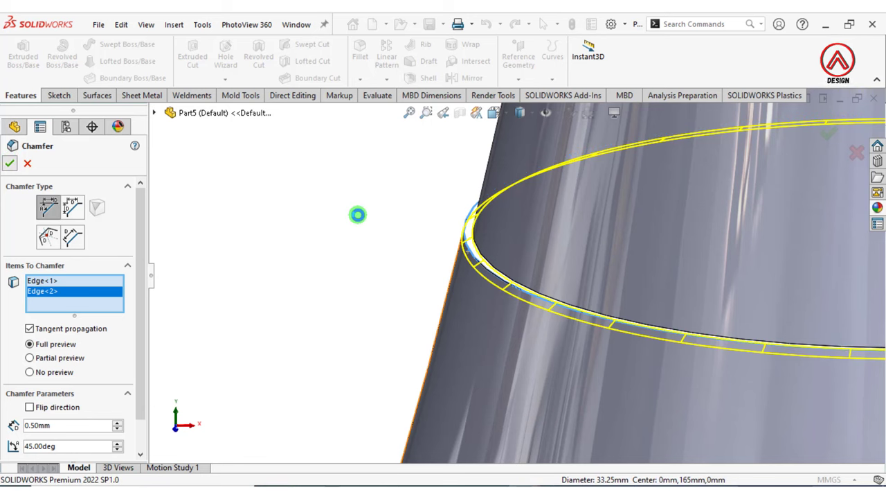
scroll(408, 214, "up", 1)
scroll(485, 208, "up", 3)
scroll(568, 228, "up", 2)
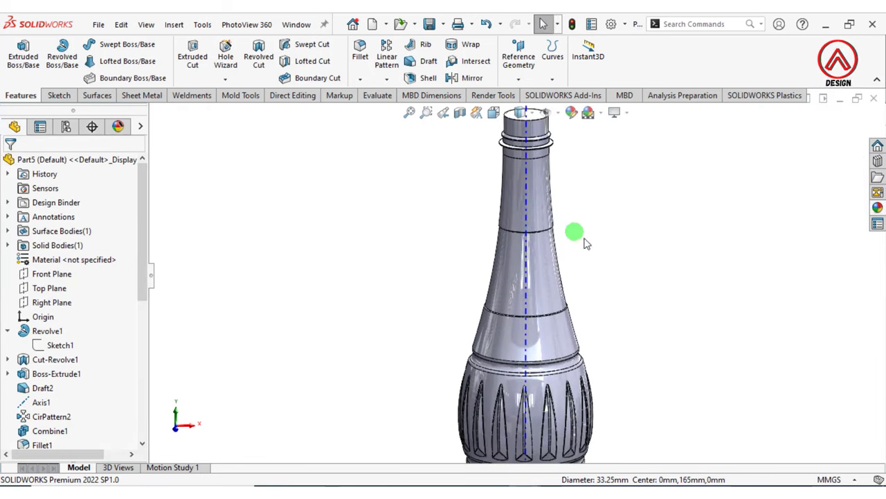
scroll(594, 276, "down", 2)
scroll(531, 268, "down", 2)
scroll(485, 208, "down", 2)
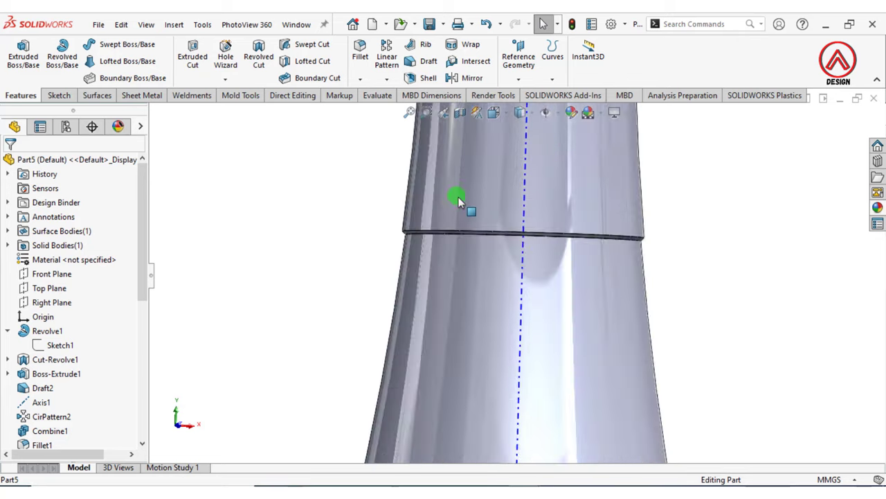
scroll(429, 307, "up", 5)
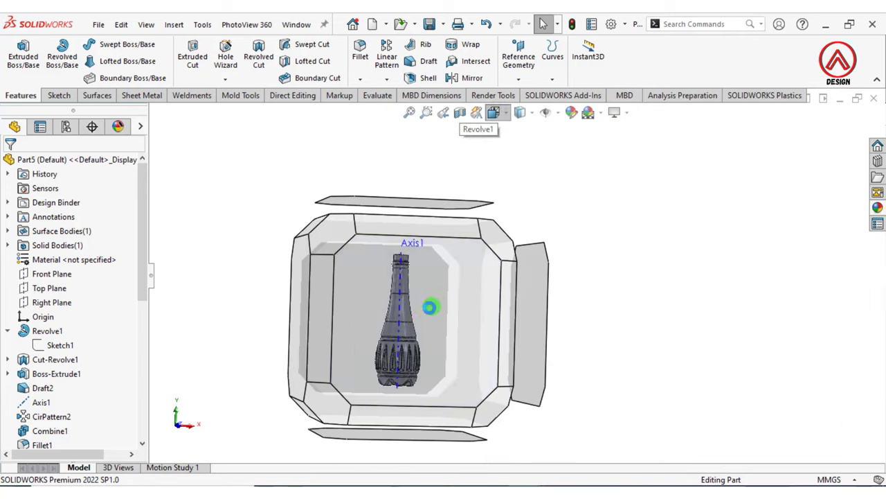
key("ctrl+1")
scroll(589, 273, "up", 2)
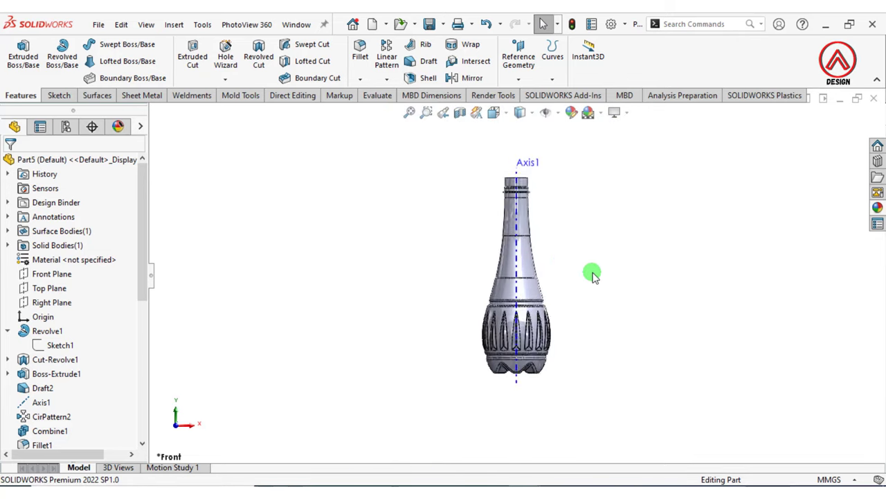
scroll(545, 290, "down", 1)
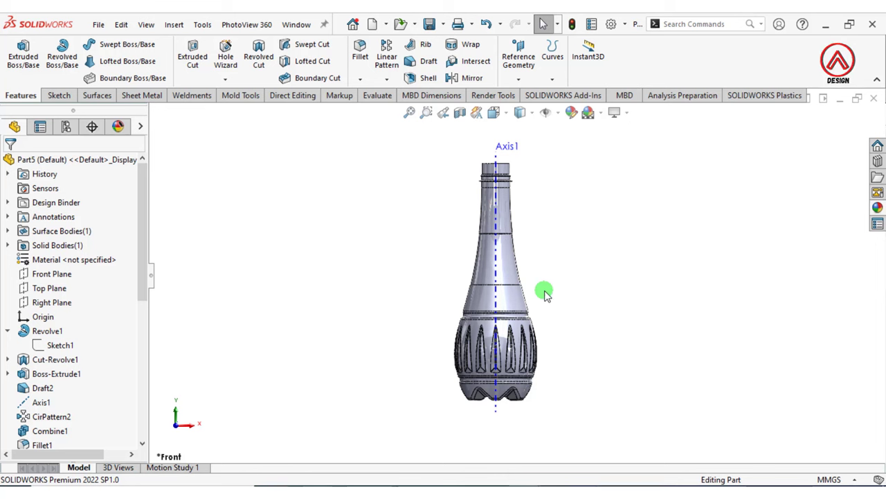
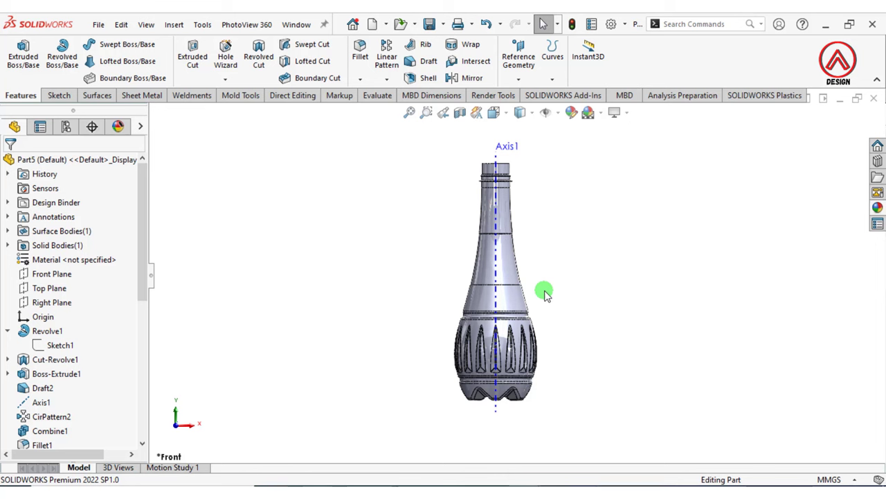
Hide Axis1 and add Plane2, offset 8 mm below the bottle's top face
left_click(494, 223)
left_click(557, 183)
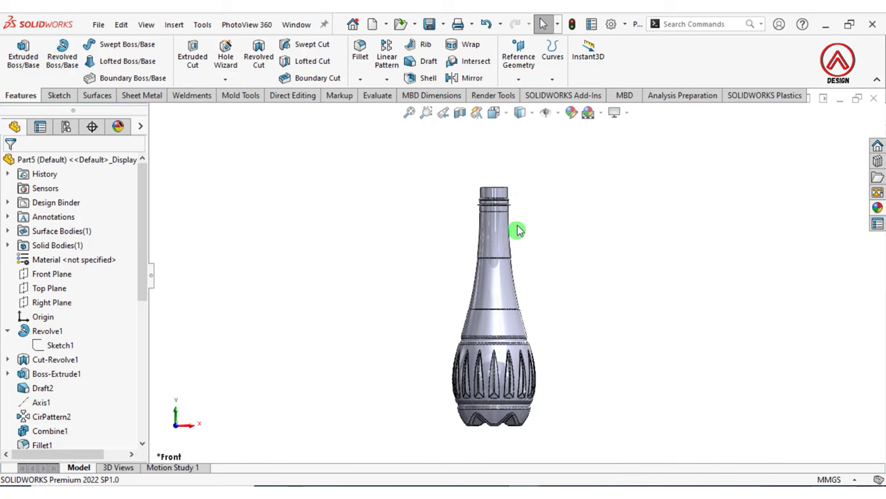
key("ctrl+4")
left_click(519, 78)
left_click(528, 99)
middle_click_drag(527, 208, 504, 248)
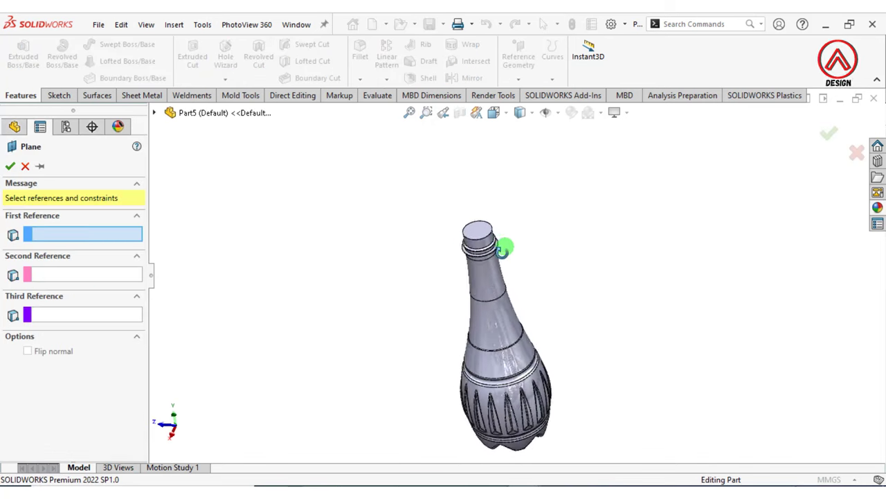
scroll(478, 244, "down", 5)
left_click(471, 243)
type("8")
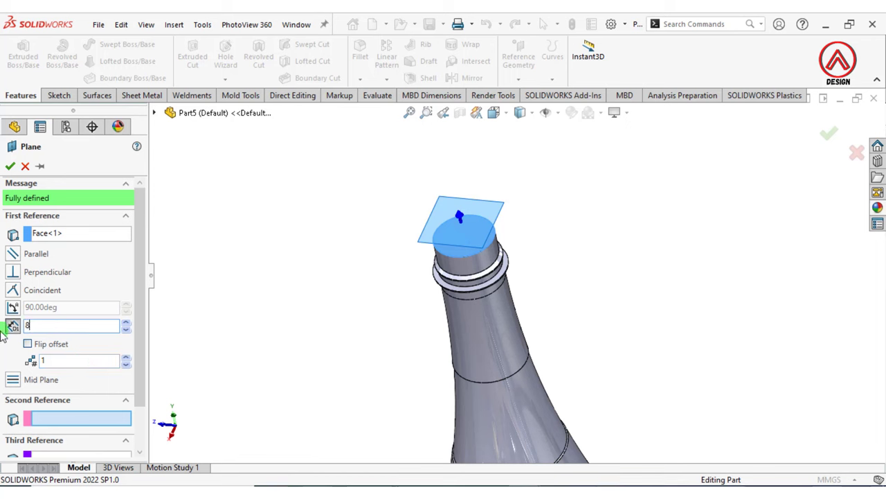
left_click(28, 344)
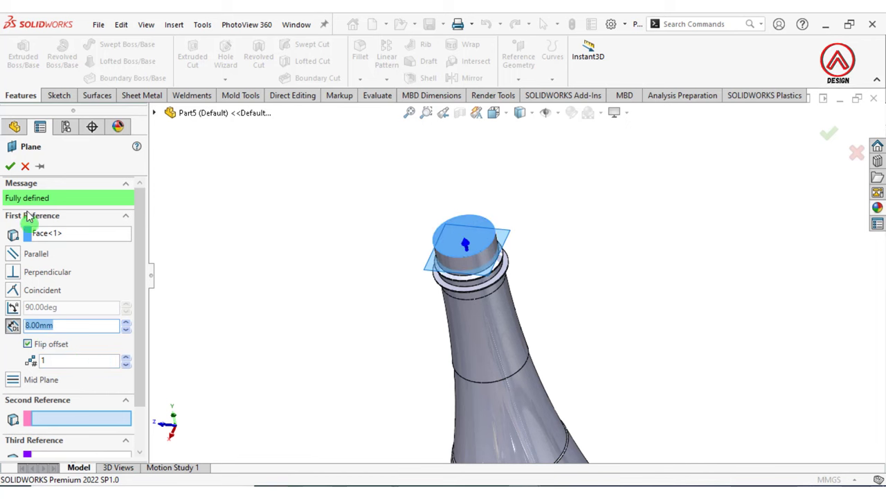
left_click(9, 168)
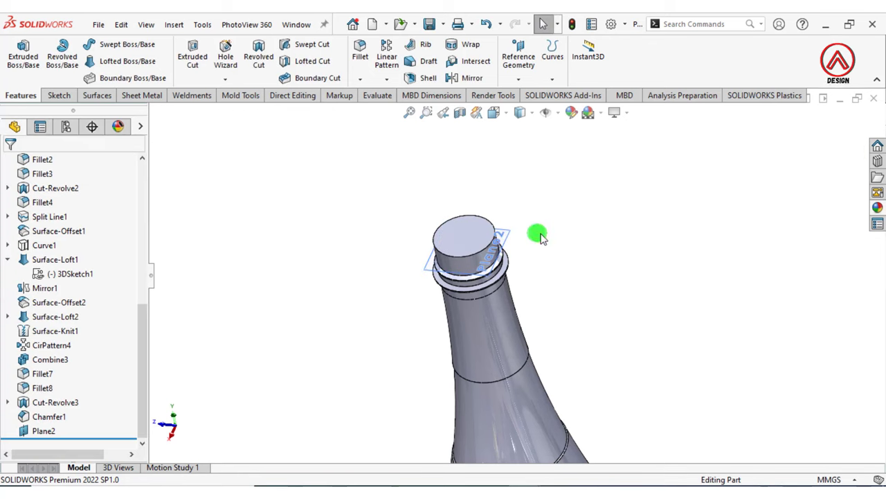
Sketch on Plane2 and convert the neck's top edge into a 27 mm circle
scroll(504, 251, "down", 2)
left_click(496, 289)
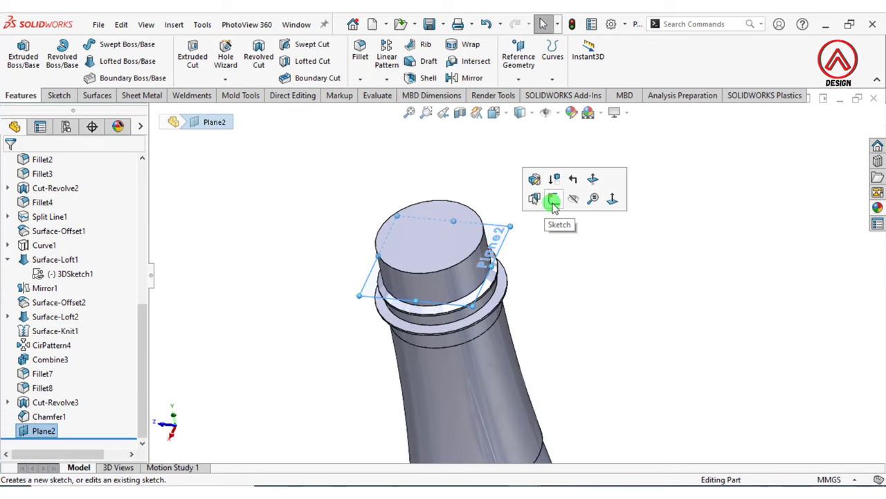
left_click(554, 198)
left_click(220, 55)
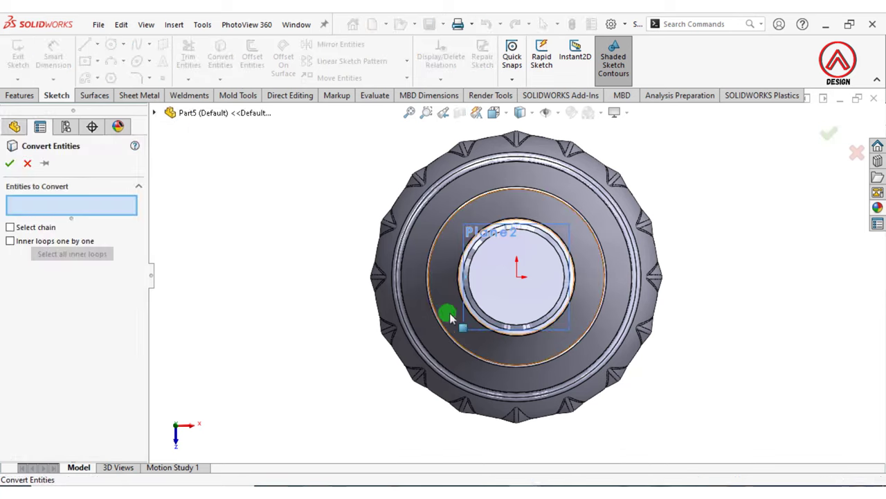
middle_click_drag(445, 311, 422, 263)
scroll(423, 263, "up", 3)
scroll(432, 182, "down", 4)
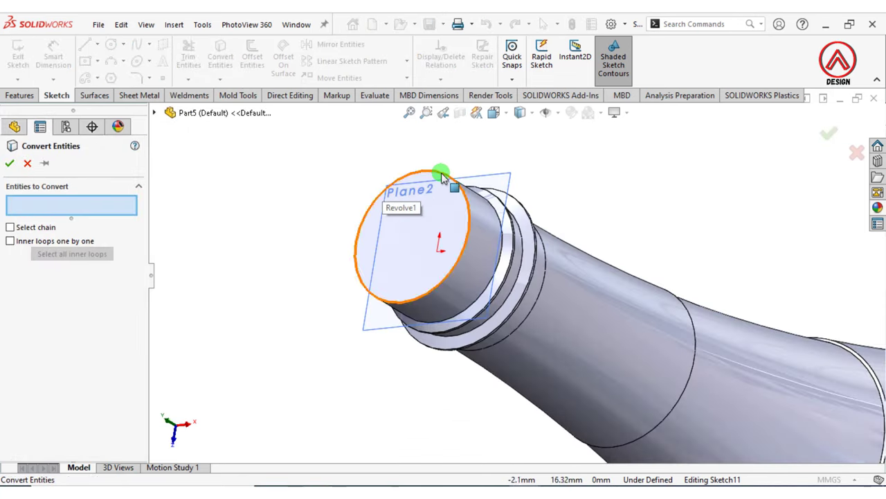
left_click(436, 179)
left_click(12, 160)
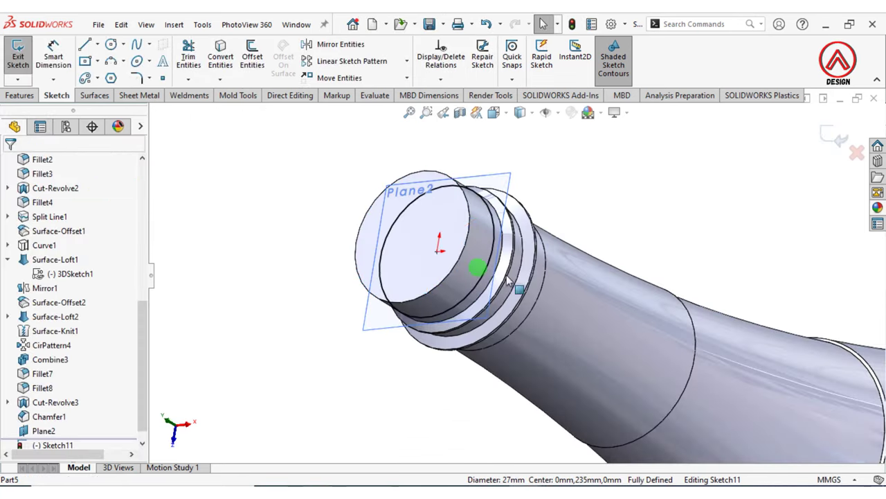
mouse_move(477, 268)
middle_mouse_down()
mouse_move(561, 309)
mouse_move(534, 141)
mouse_move(547, 217)
middle_mouse_up()
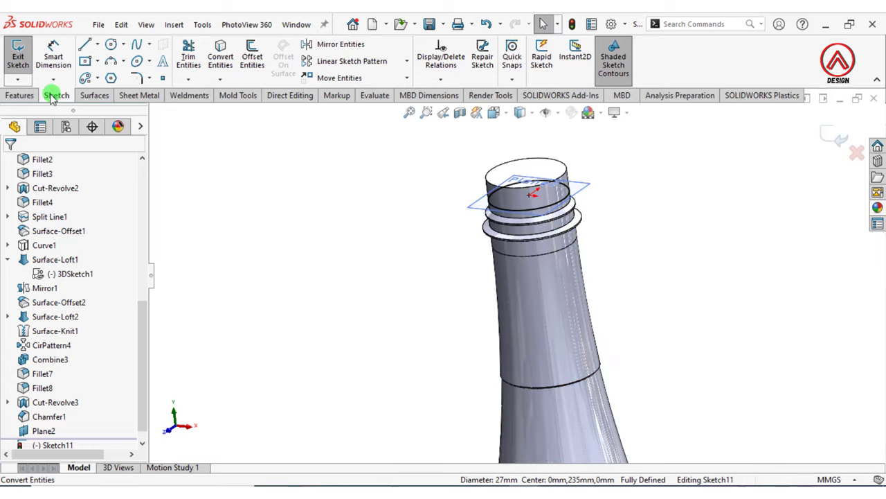
left_click(19, 94)
left_click(552, 76)
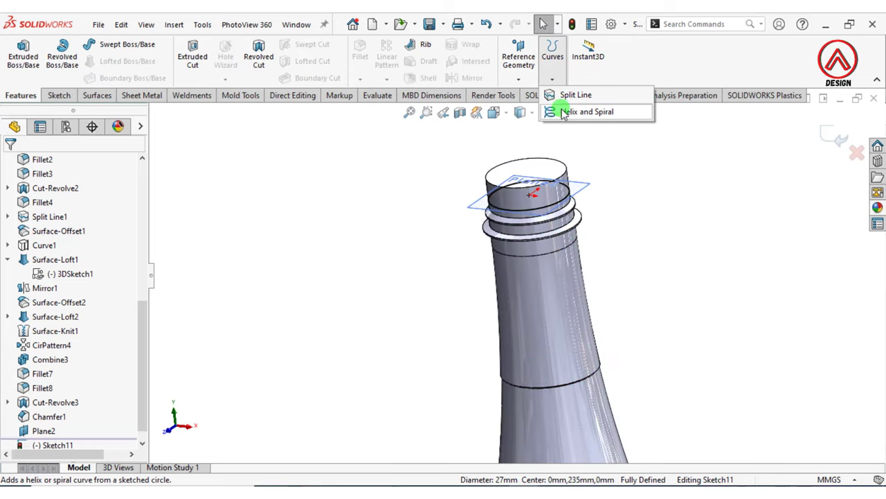
Create a Pitch and Revolution helix: 10 mm pitch, 0.5 revolutions, 90° start angle
left_click(556, 111)
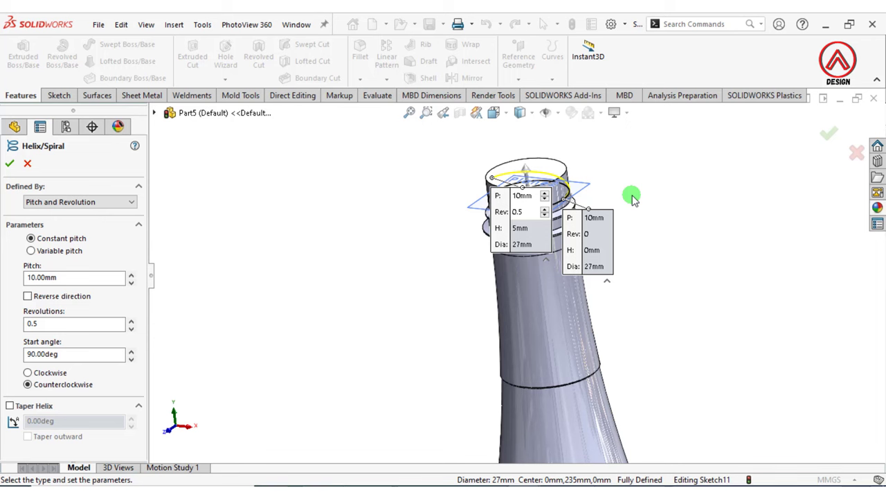
left_click(63, 201)
left_click(64, 215)
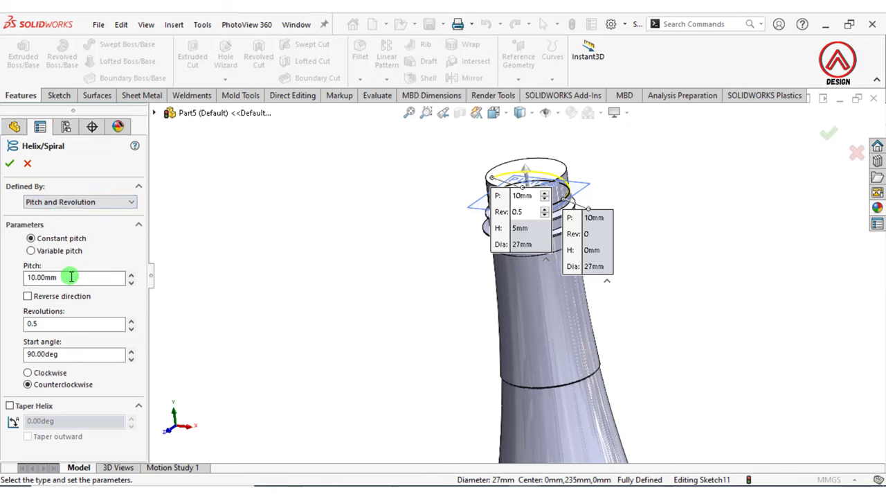
left_click(54, 323)
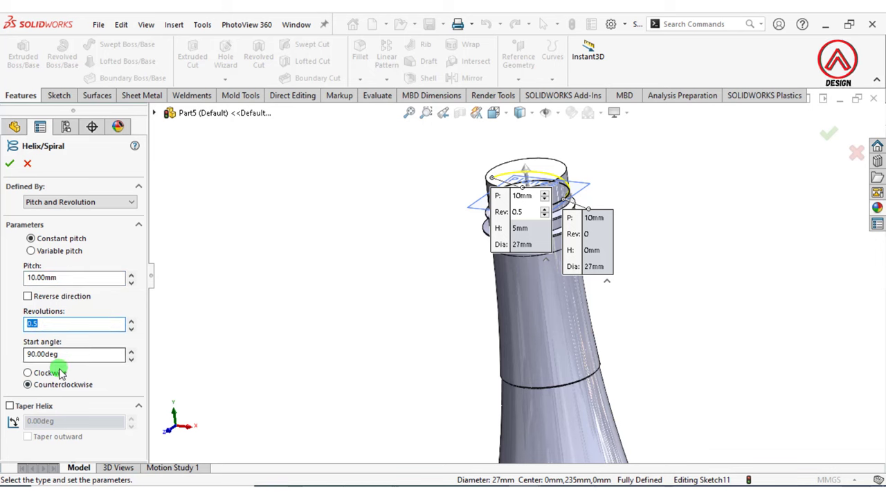
middle_click_drag(427, 306, 556, 210)
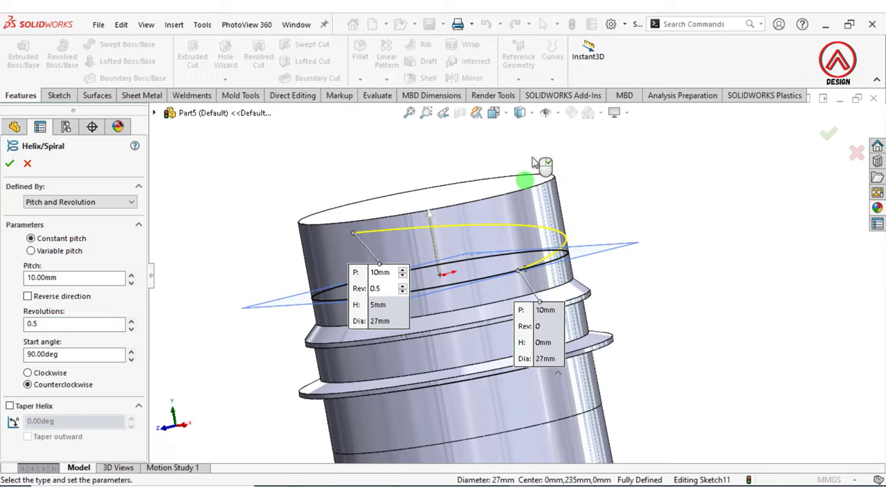
left_click(493, 112)
left_click(515, 151)
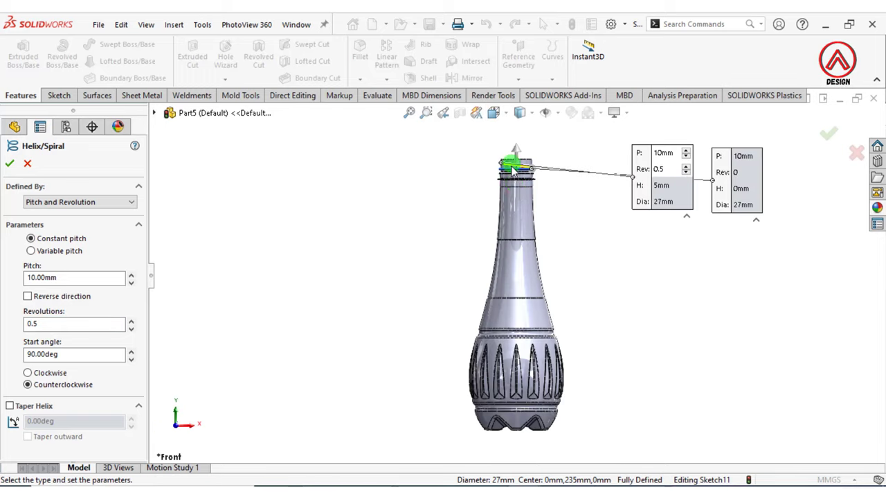
scroll(534, 174, "down", 3)
scroll(518, 223, "down", 3)
scroll(485, 259, "down", 2)
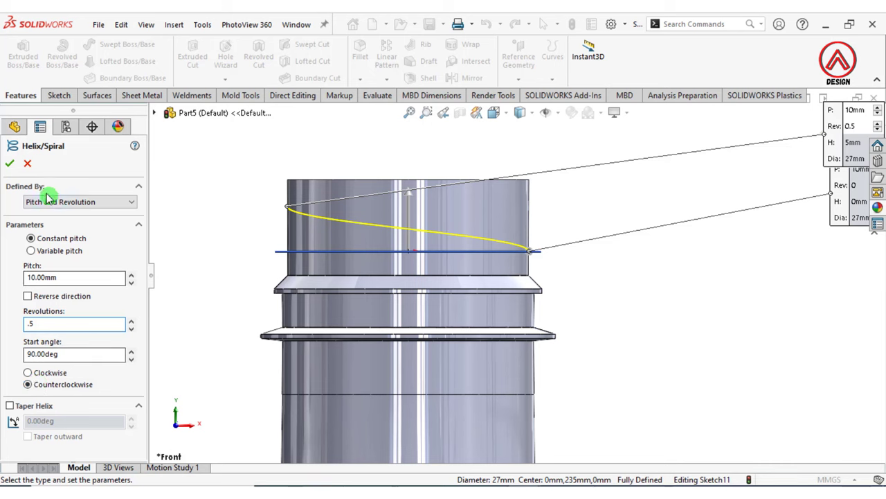
left_click(11, 163)
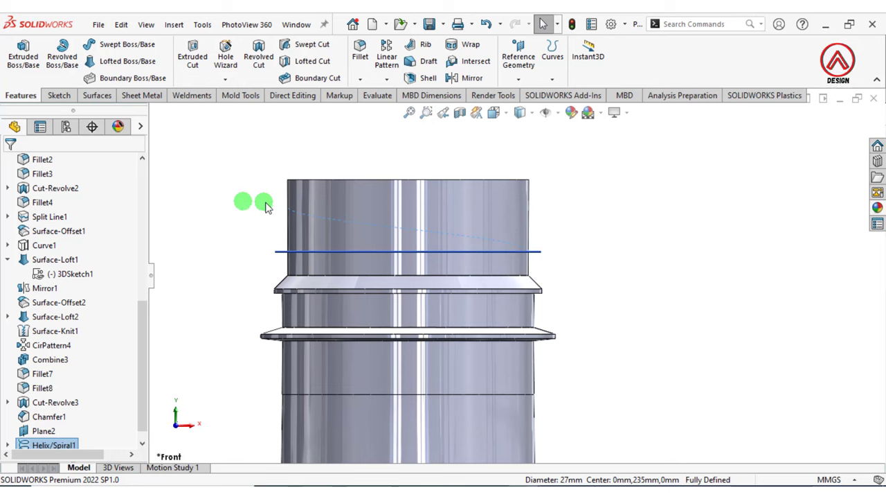
Hide Plane2 and turn the view to face the bottle from the front
left_click(266, 205)
scroll(579, 283, "up", 3)
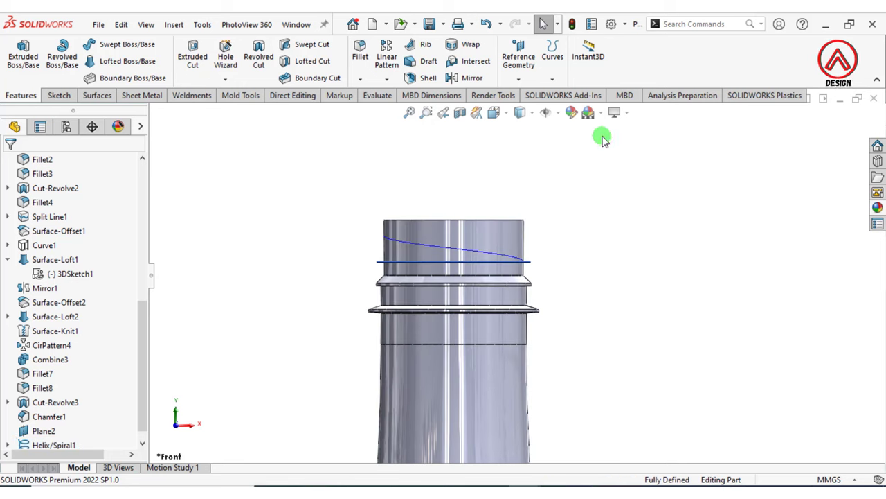
middle_click_drag(571, 217, 592, 231)
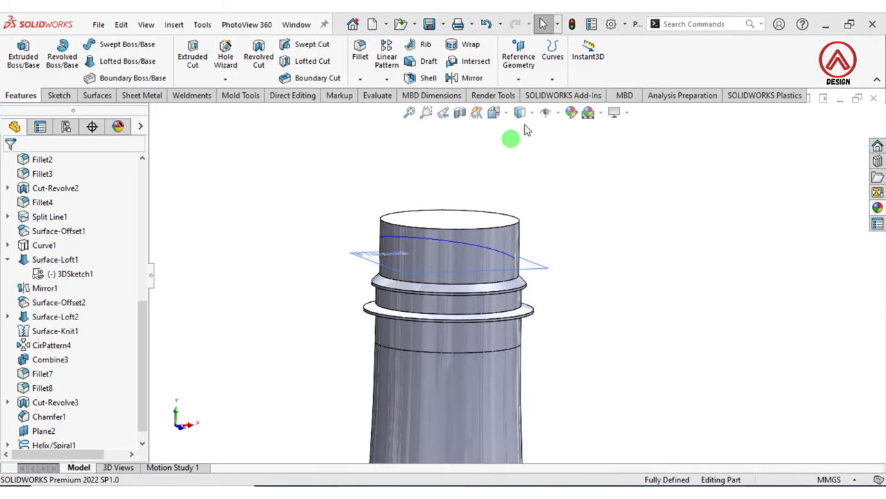
left_click(493, 112)
scroll(514, 204, "down", 5)
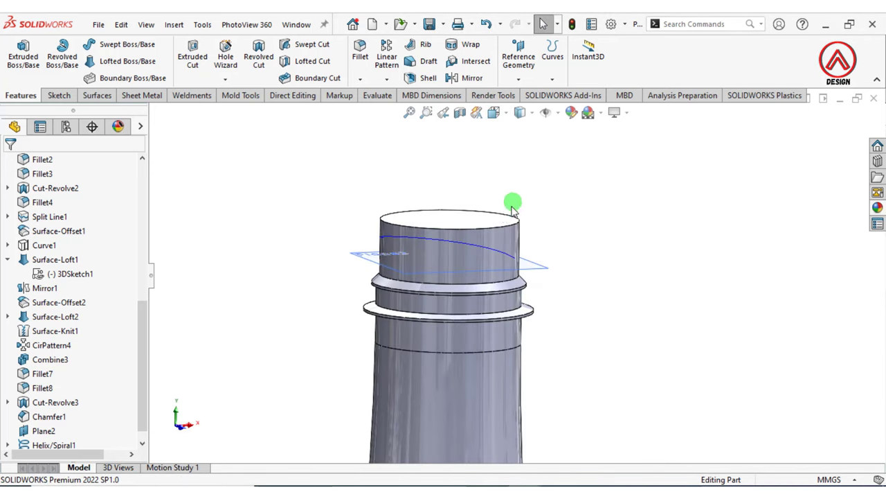
scroll(570, 311, "down", 3)
left_click(585, 313)
left_click(627, 273)
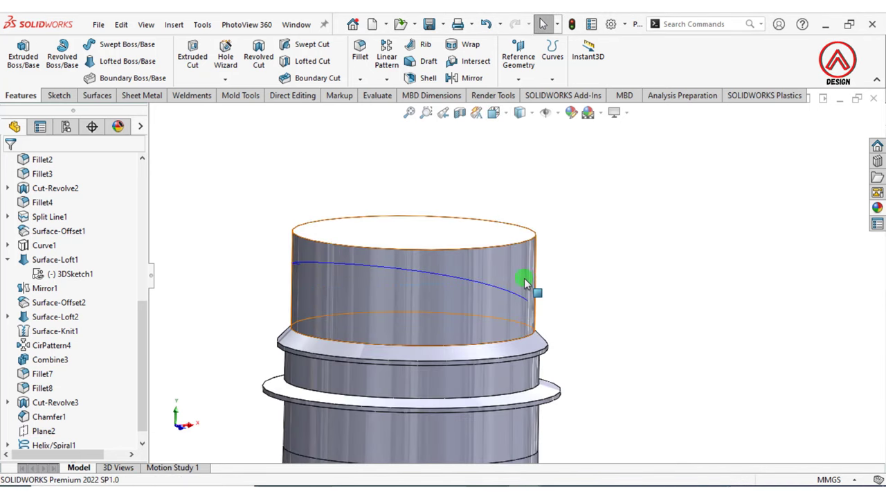
mouse_move(524, 277)
middle_mouse_down()
mouse_move(567, 312)
mouse_move(550, 372)
middle_mouse_up()
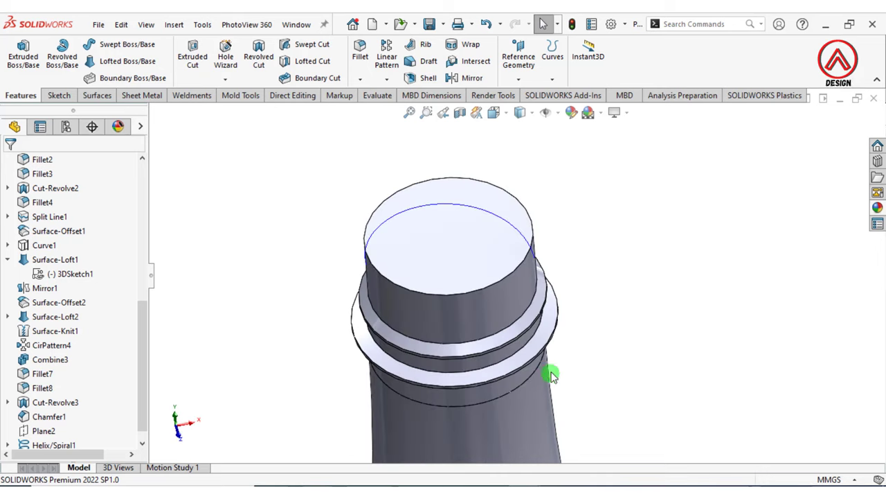
left_click(493, 112)
left_click(419, 382)
scroll(535, 160, "down", 3)
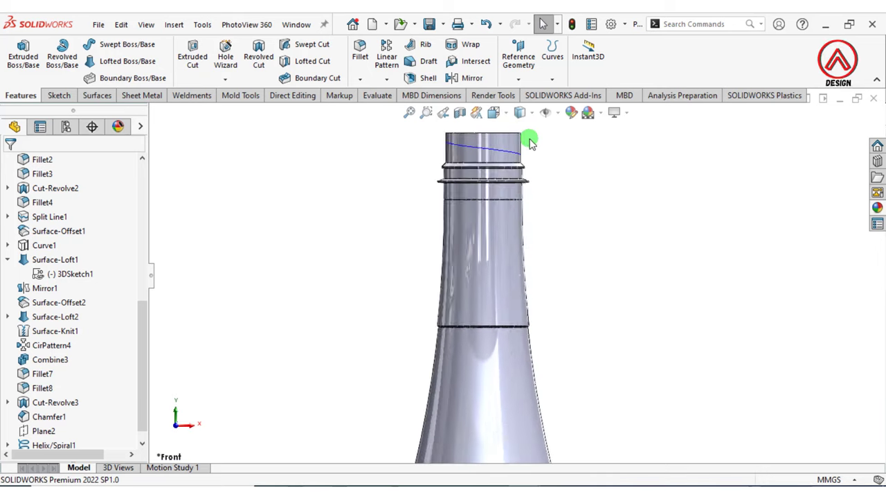
scroll(538, 182, "down", 2)
left_click_drag(141, 315, 141, 168)
On the Front Plane, sketch a trapezoid thread profile starting at the helix end
left_click(46, 273)
left_click(61, 256)
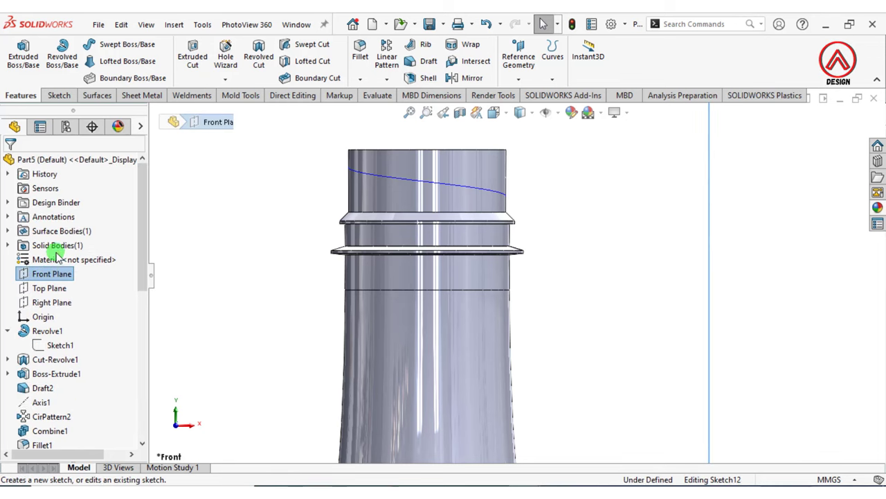
scroll(533, 191, "down", 3)
scroll(527, 207, "down", 2)
scroll(517, 205, "down", 3)
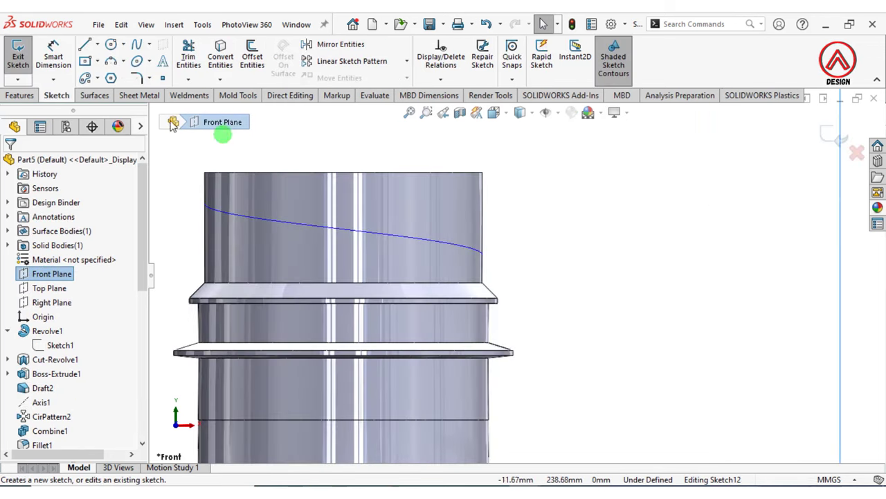
left_click(83, 47)
scroll(531, 291, "down", 3)
scroll(507, 257, "down", 2)
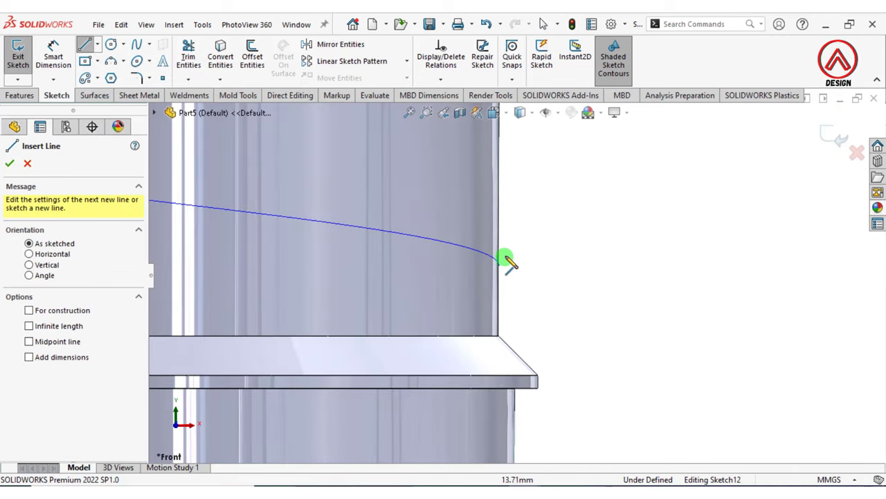
left_click(508, 253)
left_click(508, 291)
scroll(538, 284, "down", 4)
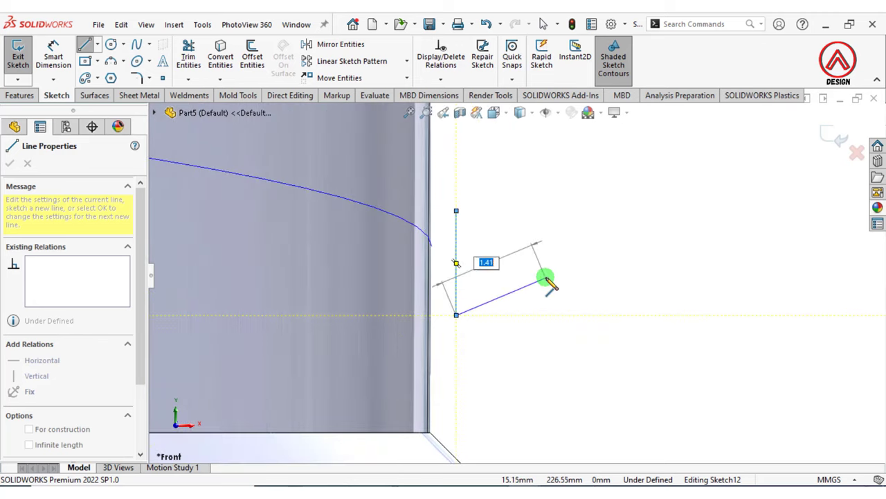
left_click(545, 277)
left_click(545, 238)
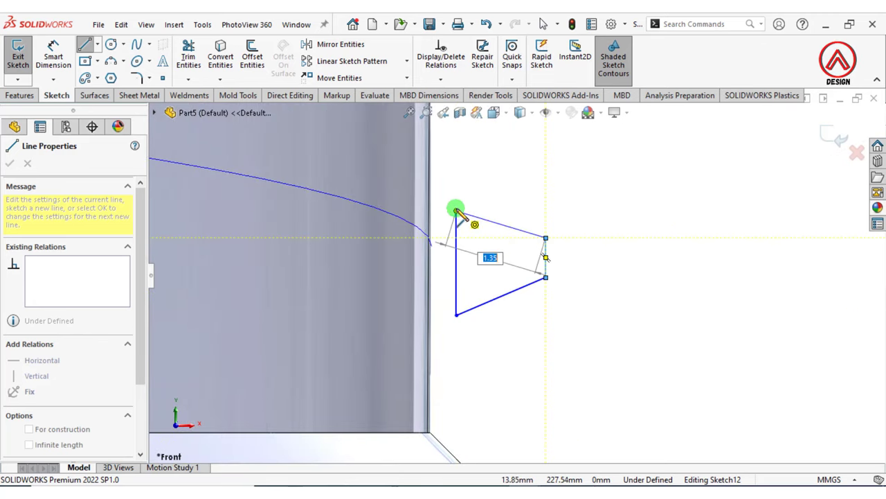
left_click(456, 210)
Dimension the profile's height as 2 mm
left_click(53, 61)
left_click(455, 242)
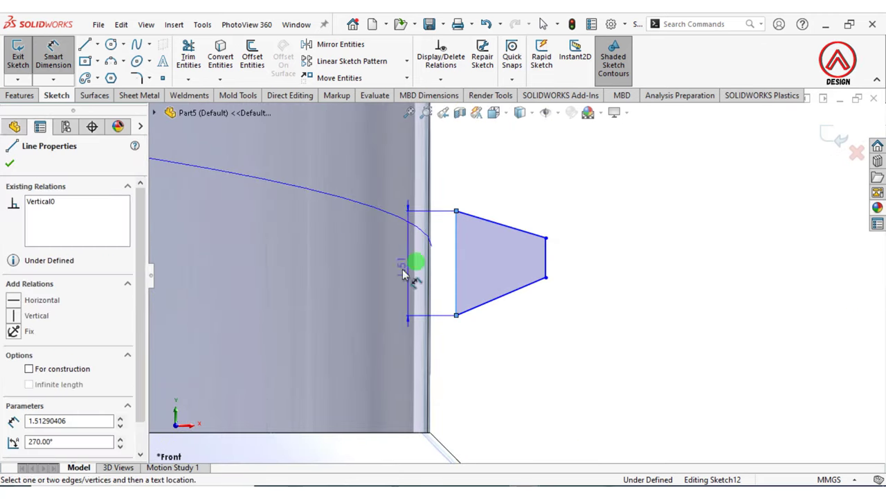
left_click(411, 268)
left_click(371, 276)
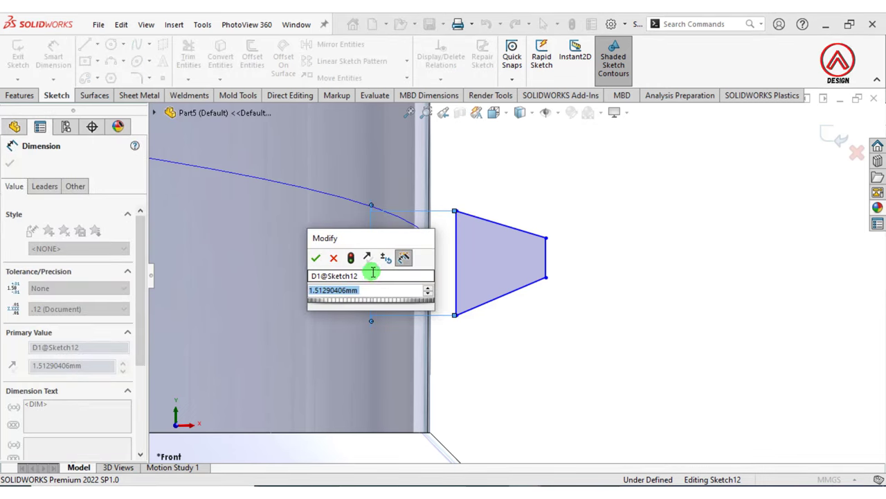
type("2")
key("Return")
key("Escape")
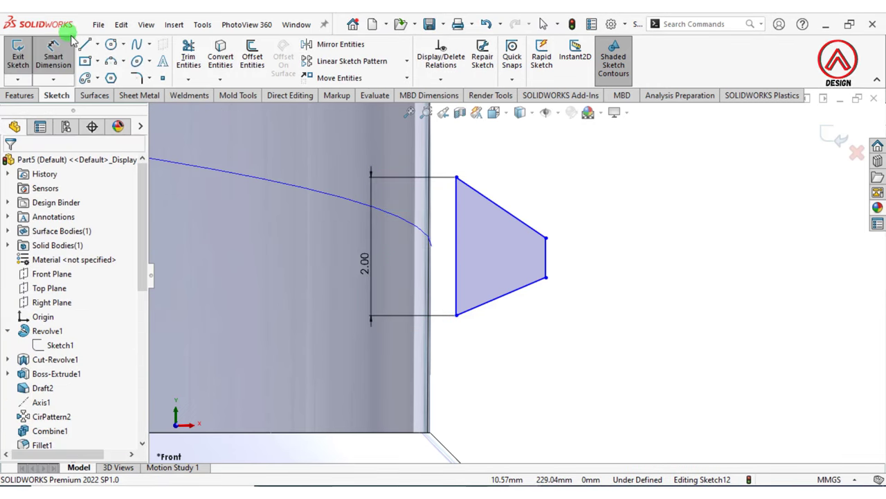
Draw a horizontal centerline from the inner edge's midpoint into the profile
left_click(97, 43)
left_click(114, 75)
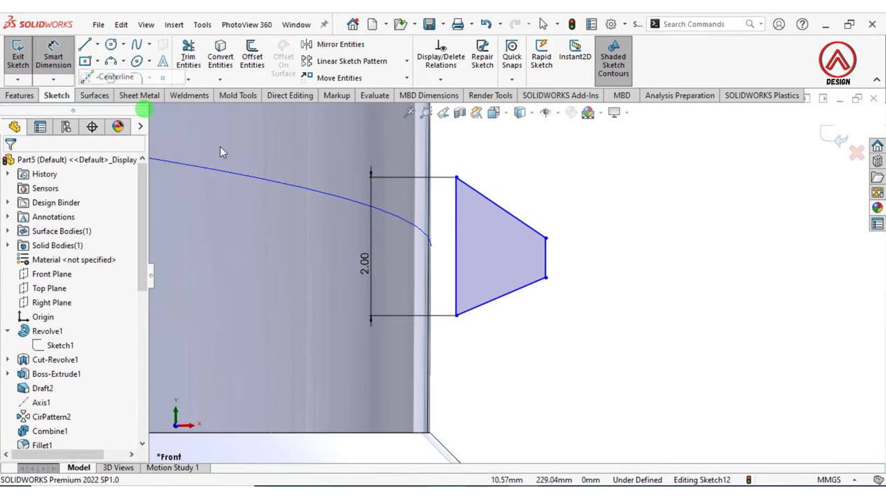
left_click(455, 247)
left_click(517, 246)
right_click_drag(485, 246, 484, 201)
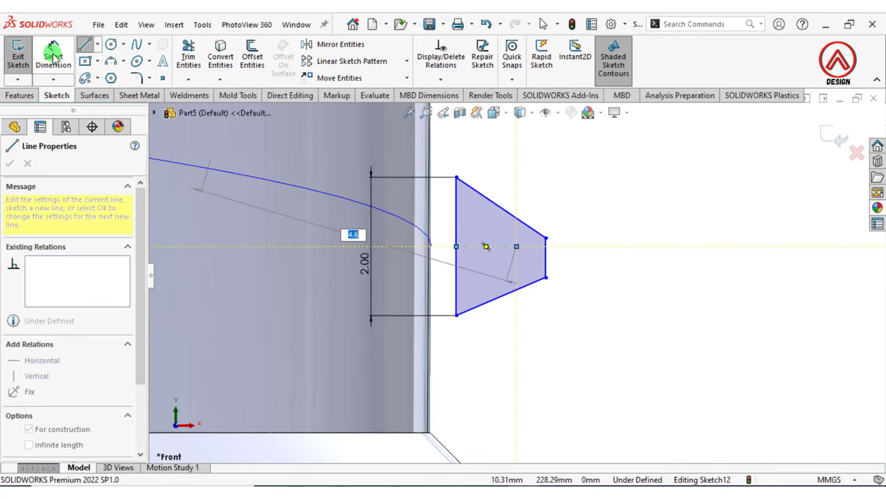
Dimension the upper flank at 30° and the lower flank at 10° to the centerline
left_click(491, 246)
left_click(504, 209)
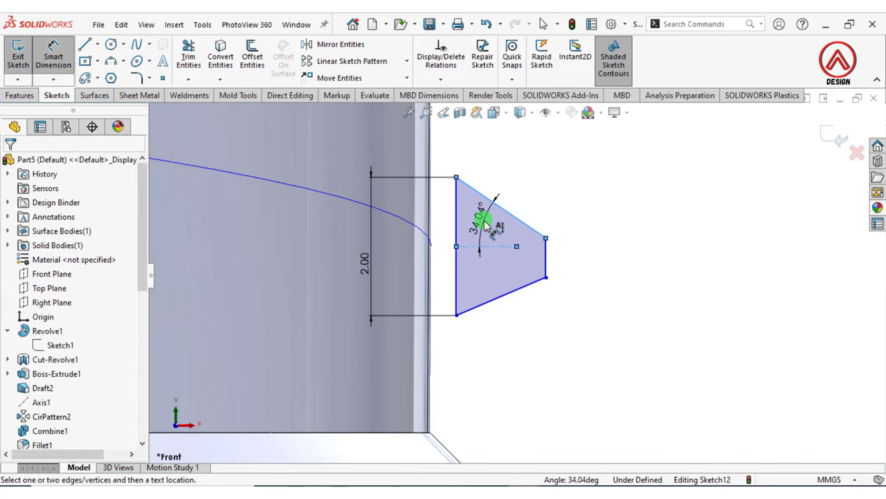
left_click(483, 220)
type("30")
key("Return")
left_click(608, 275)
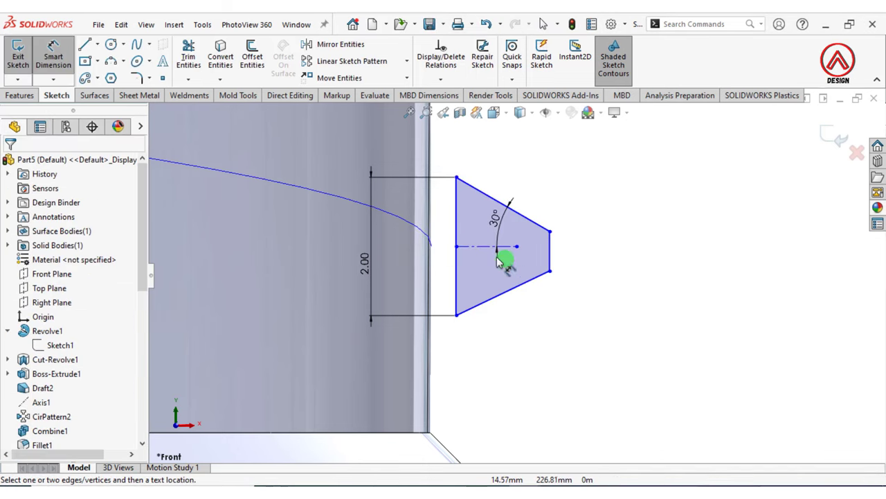
left_click(480, 248)
left_click(489, 299)
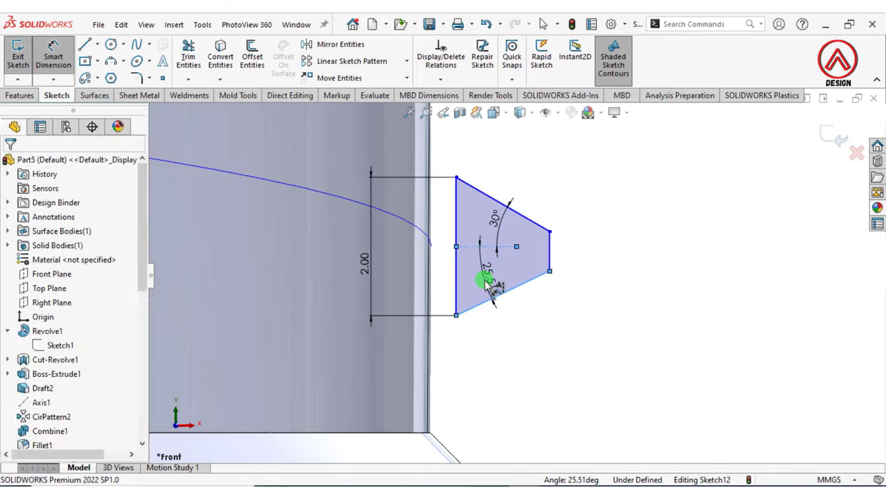
left_click(485, 281)
type("10")
key("Return")
left_click(602, 204)
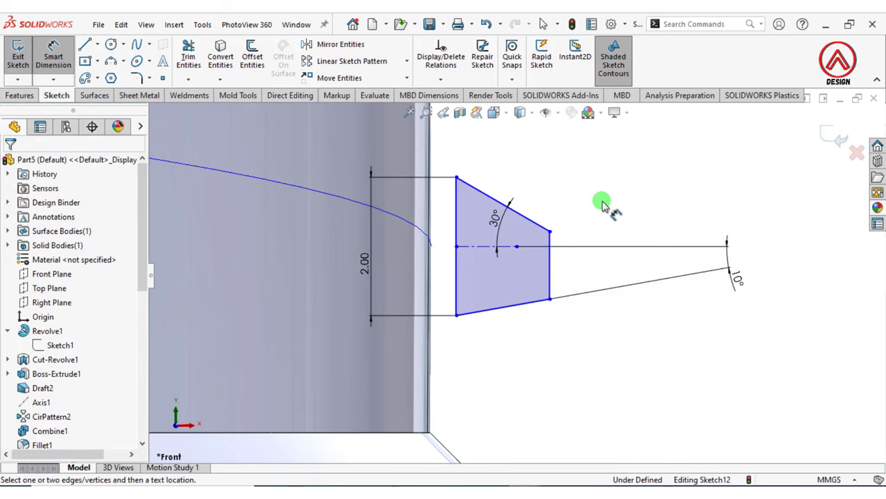
Set the profile's outer edge 14.90 mm from the bottle's central axis
scroll(595, 211, "up", 3)
scroll(571, 220, "up", 4)
scroll(564, 224, "up", 2)
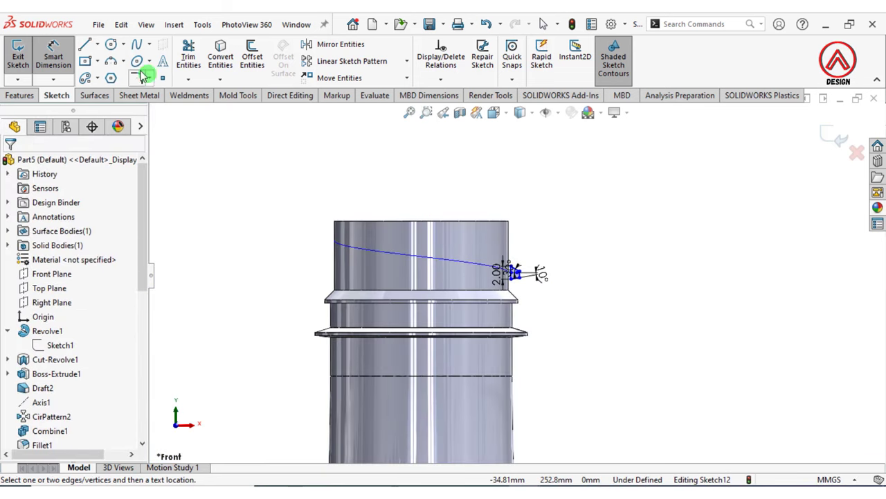
scroll(42, 346, "down", 1)
left_click(27, 361)
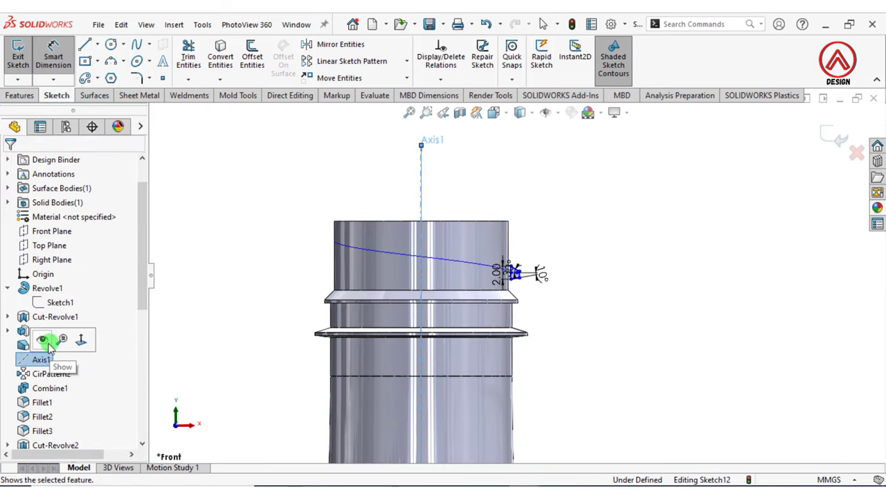
key("Escape")
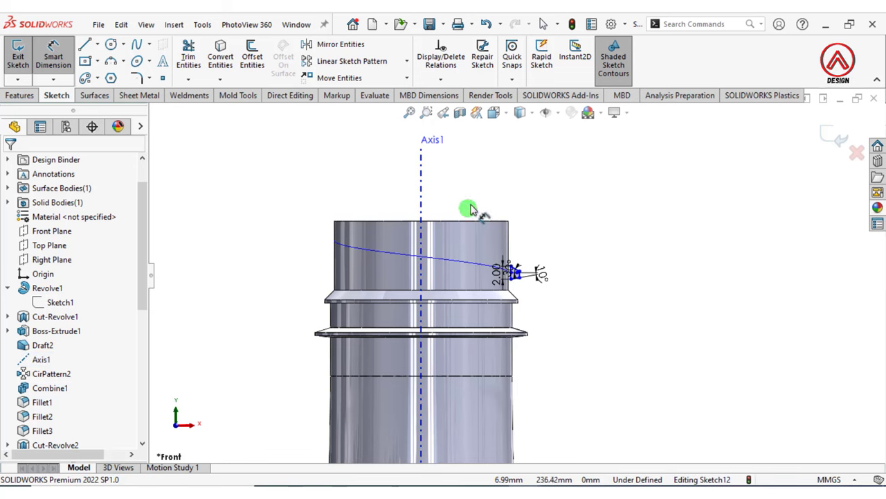
scroll(508, 275, "down", 5)
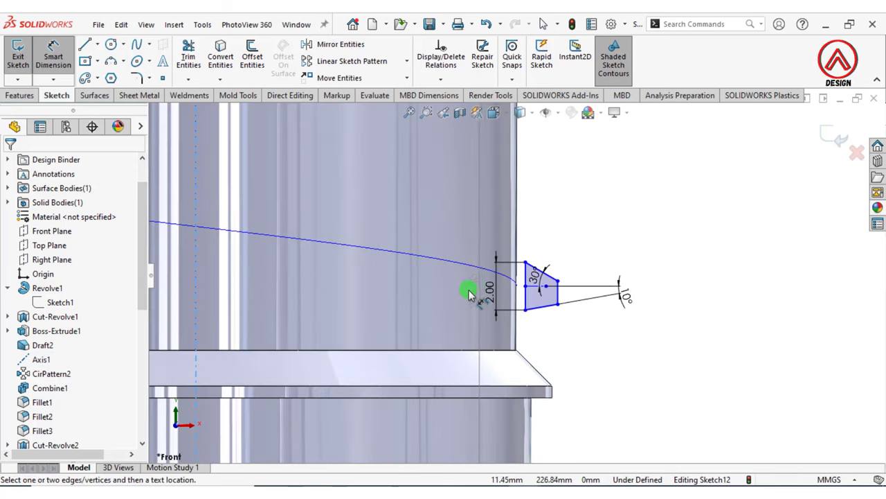
scroll(558, 294, "up", 2)
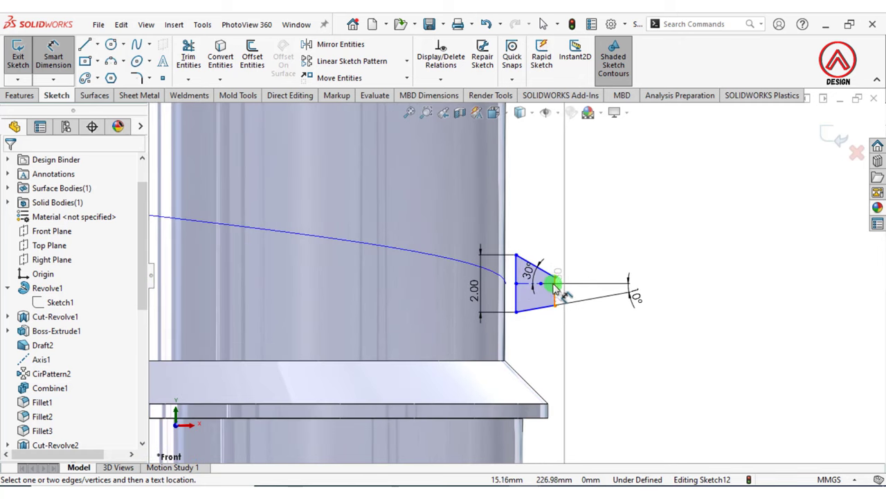
left_click(547, 288)
scroll(547, 288, "up", 2)
left_click(353, 207)
scroll(471, 173, "down", 1)
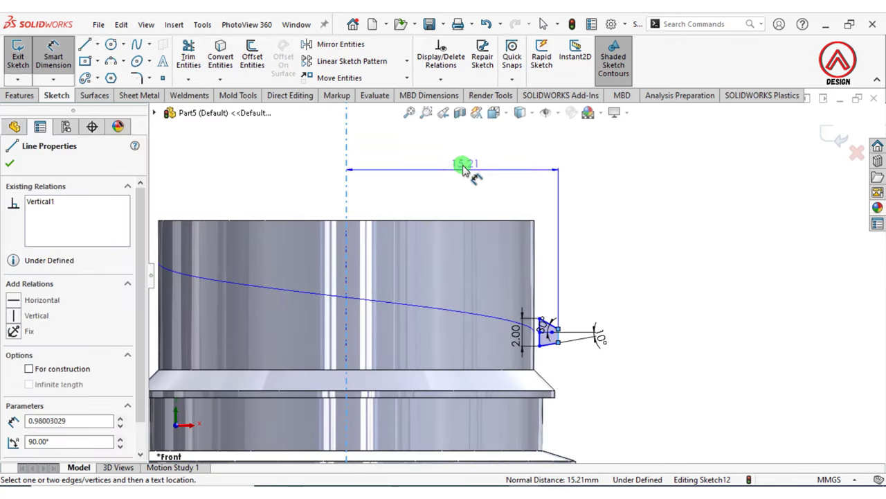
left_click(464, 169)
type("14.9")
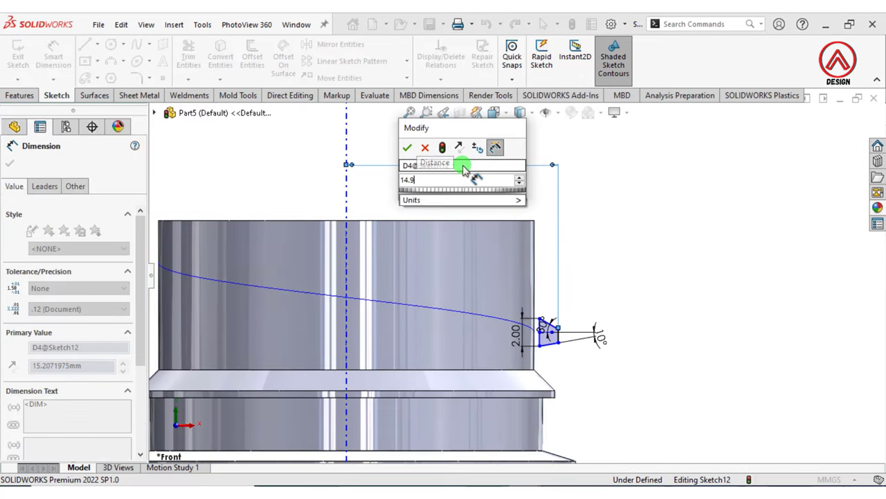
key("Return")
left_click(698, 242)
Add a Pierce relation between the profile's edge midpoint and the helix
scroll(574, 322, "down", 3)
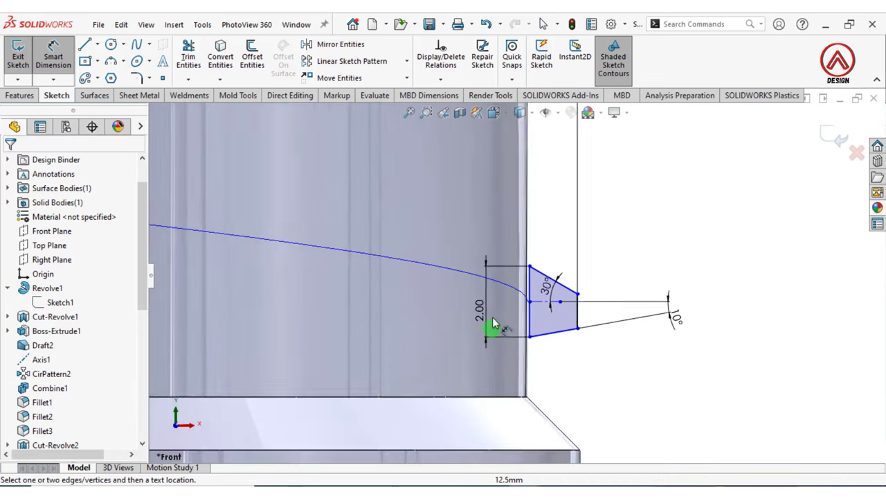
scroll(540, 305, "down", 2)
scroll(530, 312, "down", 2)
middle_click_drag(529, 313, 529, 325)
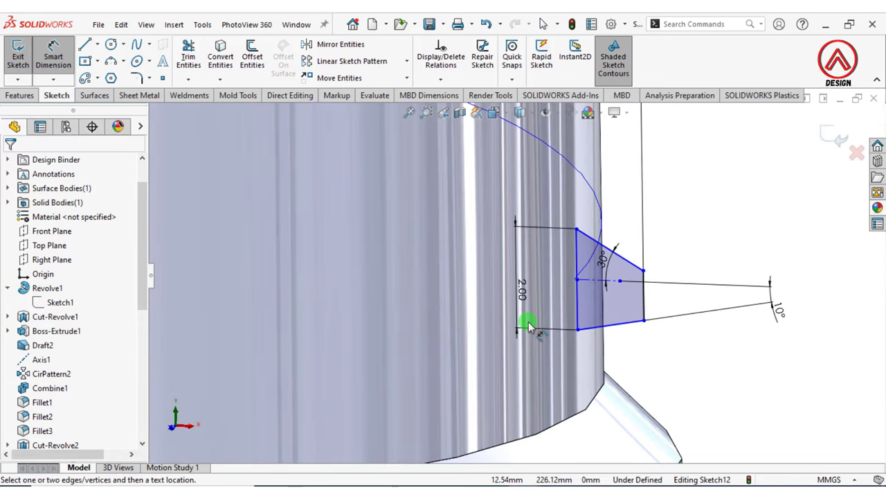
scroll(580, 295, "down", 1)
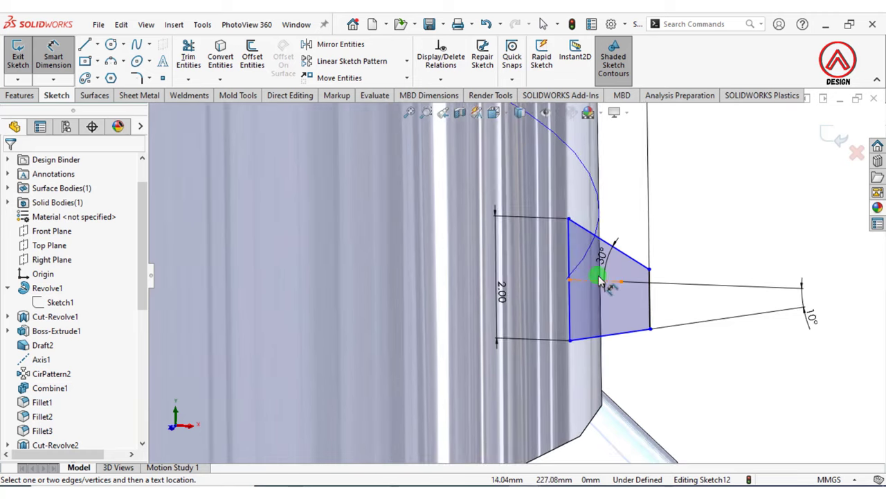
scroll(564, 299, "down", 1)
key("Escape")
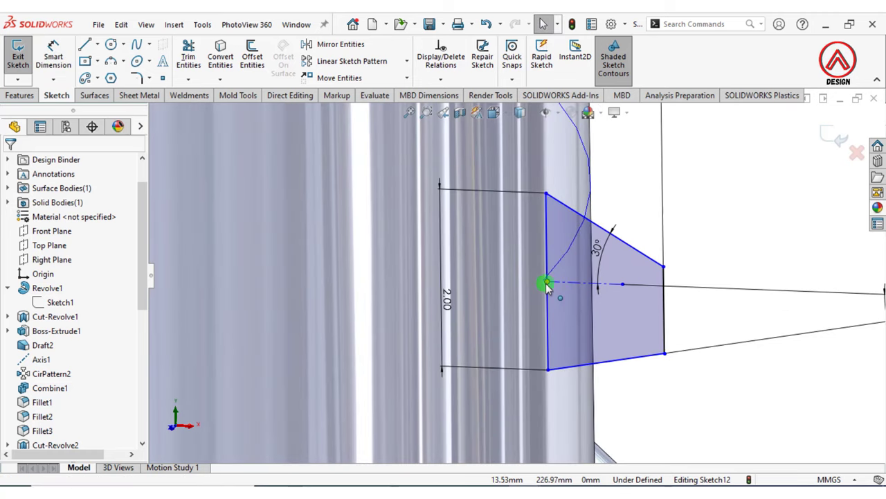
left_click(546, 283)
scroll(547, 277, "up", 2)
left_click(547, 217, "ctrl")
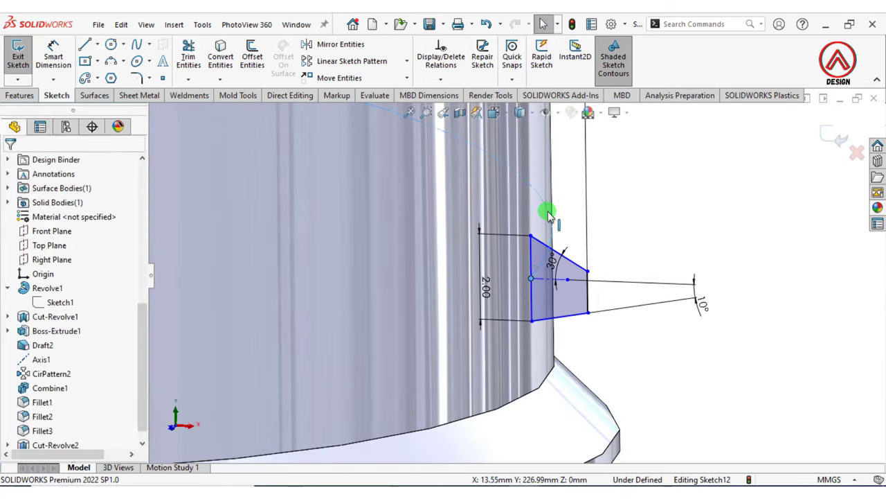
left_click(605, 173)
left_click(647, 239)
scroll(588, 284, "up", 4)
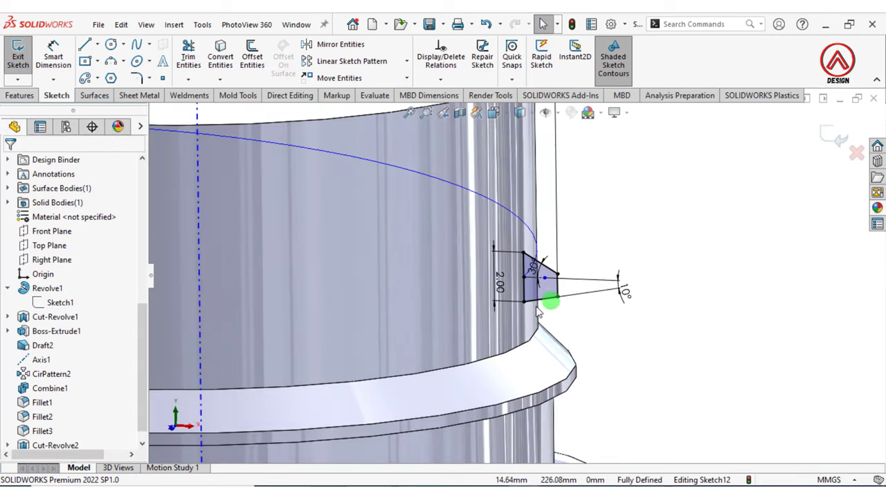
scroll(547, 305, "up", 2)
Sweep the Sketch12 profile along Helix/Spiral1 into Sweep1, then hide the helix
left_click(20, 96)
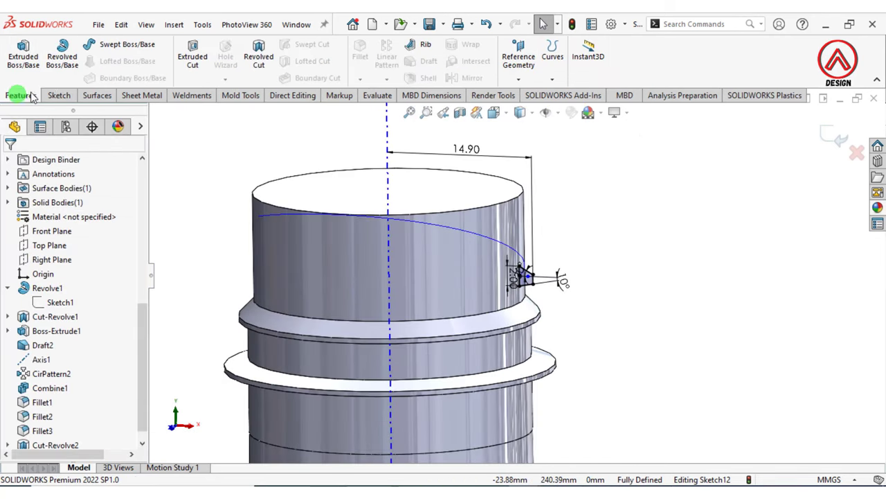
left_click(93, 43)
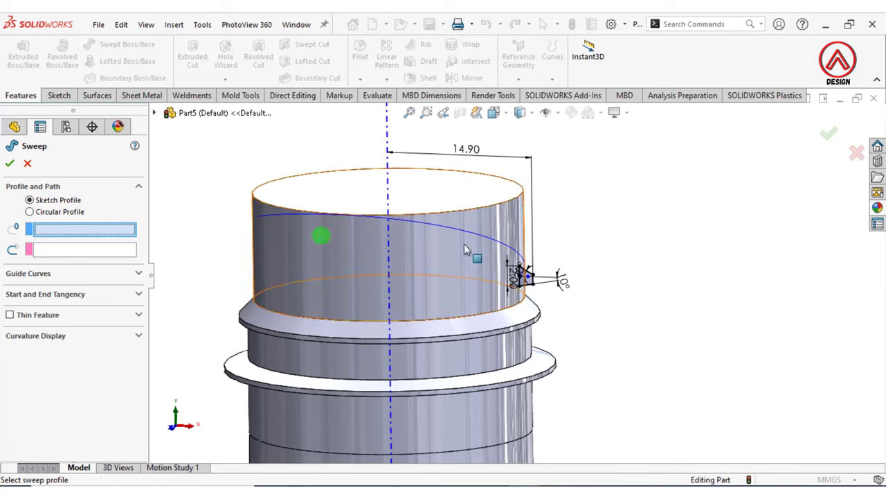
scroll(533, 274, "down", 3)
scroll(534, 288, "down", 2)
left_click(519, 291)
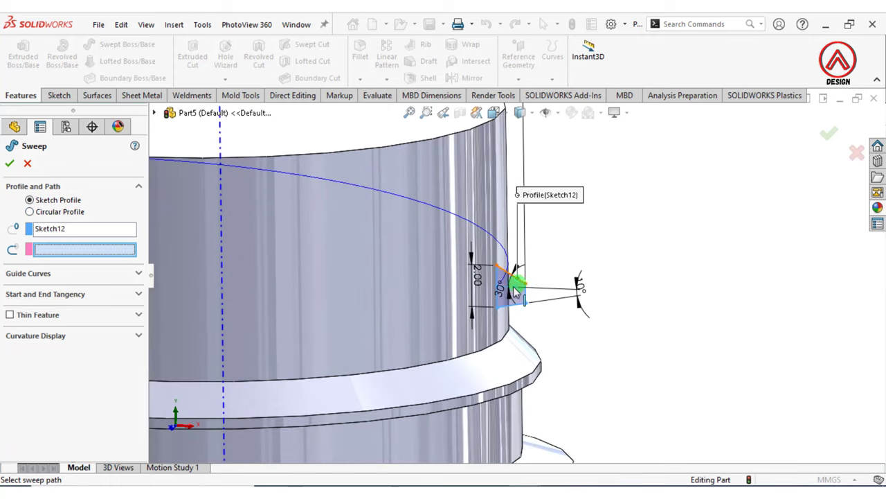
left_click(461, 220)
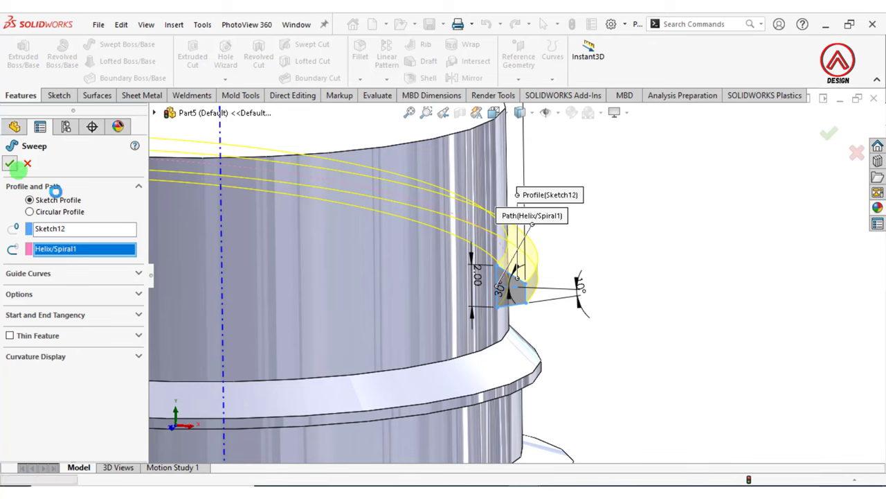
key("Return")
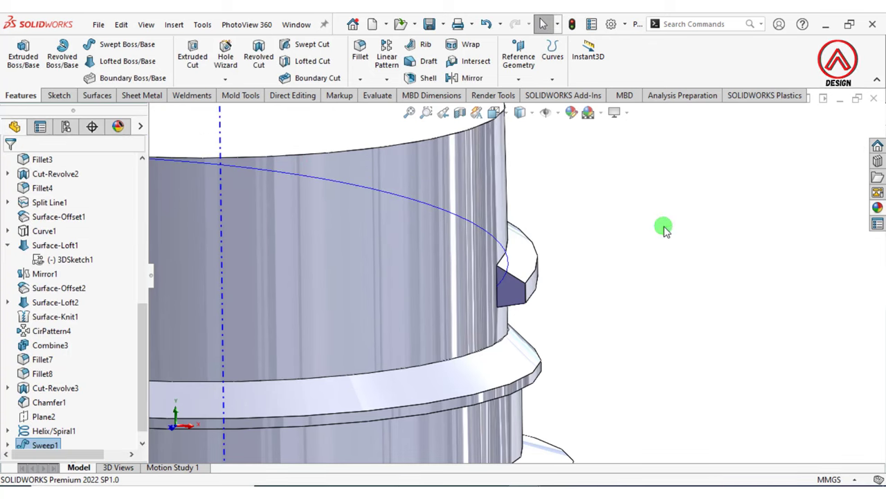
key("f")
left_click(487, 256)
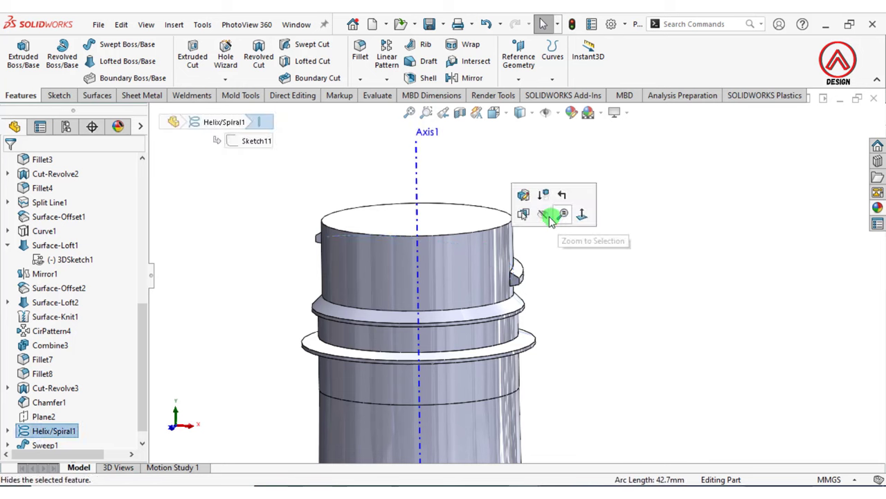
left_click(545, 212)
Create Plane3 through the thread's end vertex, parallel to the neck's top face
left_click(525, 81)
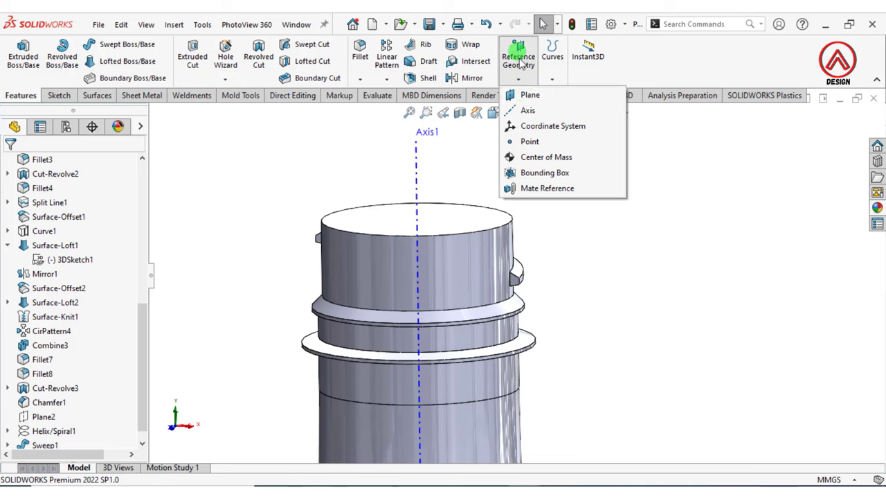
left_click(511, 93)
middle_click_drag(475, 267, 528, 303)
scroll(528, 303, "down", 3)
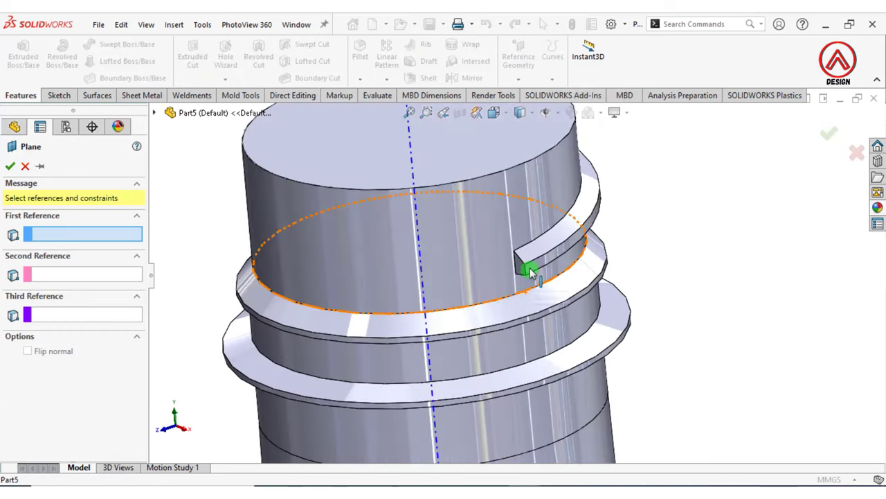
left_click(524, 265)
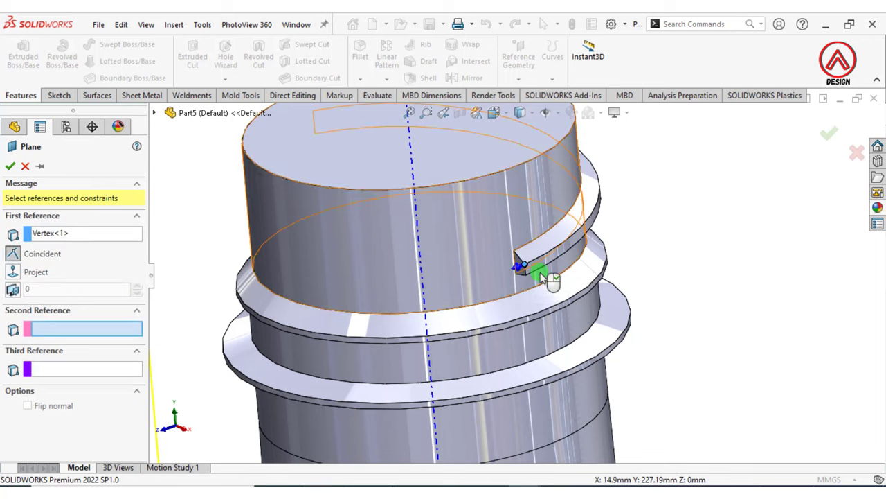
left_click(331, 164)
left_click(648, 171)
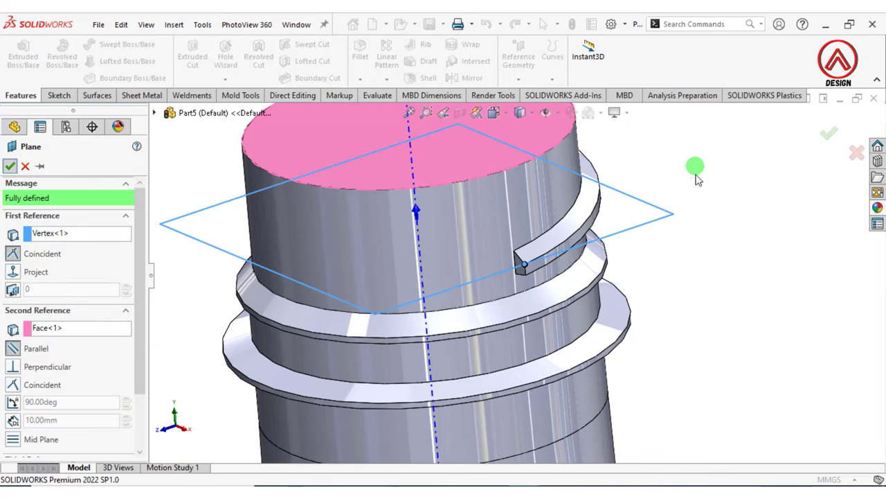
right_click(669, 214)
Sketch on Plane3 and convert the neck's 27 mm top circular edge into it
left_click(659, 221)
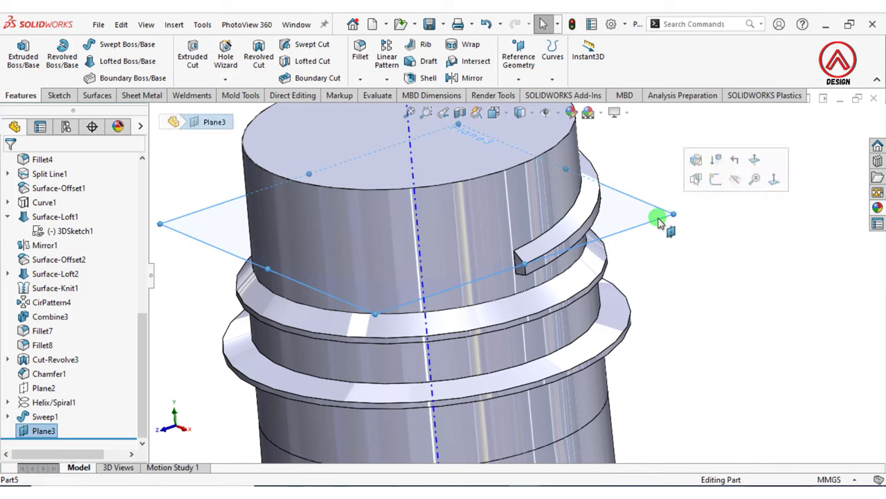
left_click(58, 95)
left_click(18, 56)
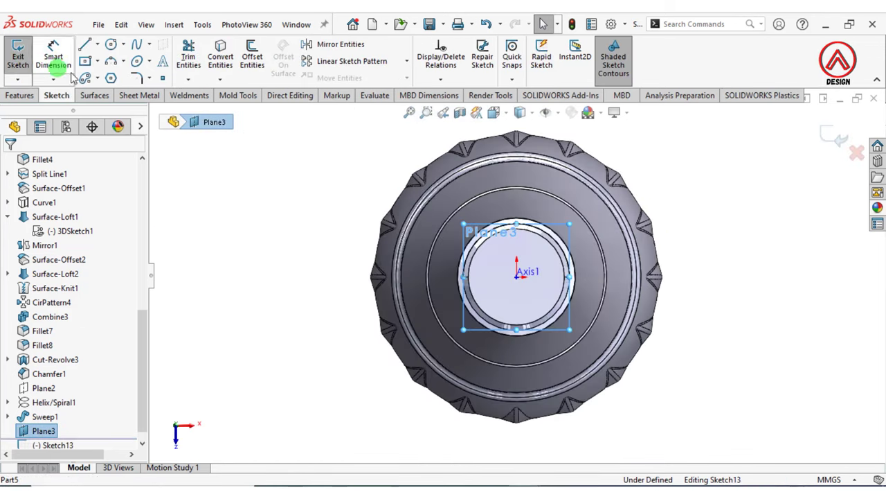
left_click(278, 181)
left_click(221, 59)
middle_click_drag(534, 251, 531, 218)
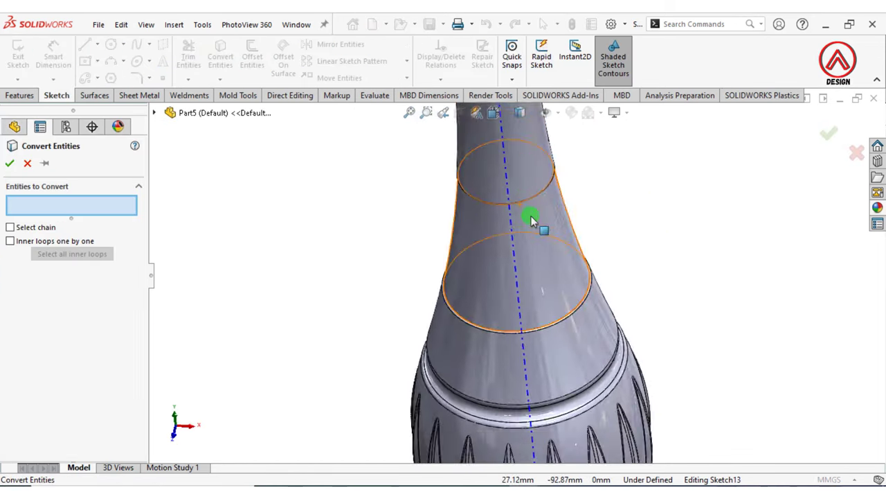
left_click(520, 217)
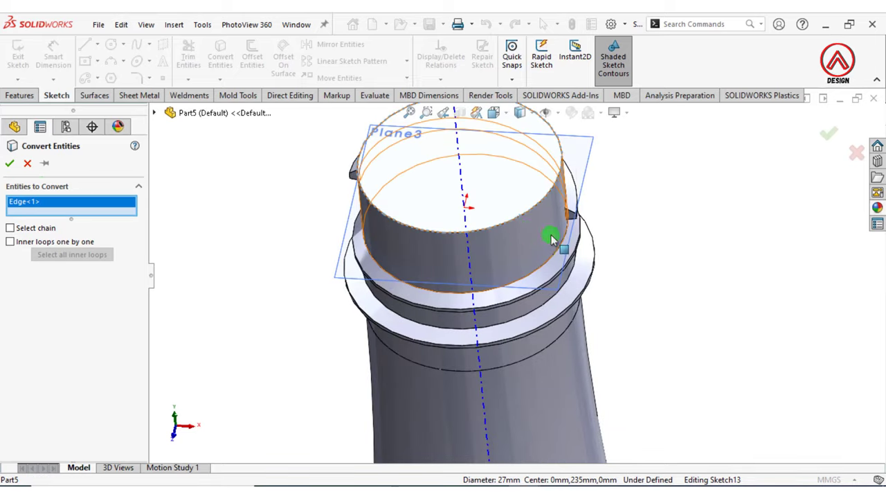
left_click(10, 163)
mouse_move(653, 229)
middle_mouse_down()
mouse_move(603, 188)
mouse_move(547, 192)
mouse_move(569, 222)
mouse_move(574, 174)
mouse_move(575, 204)
middle_mouse_up()
scroll(574, 174, "down", 3)
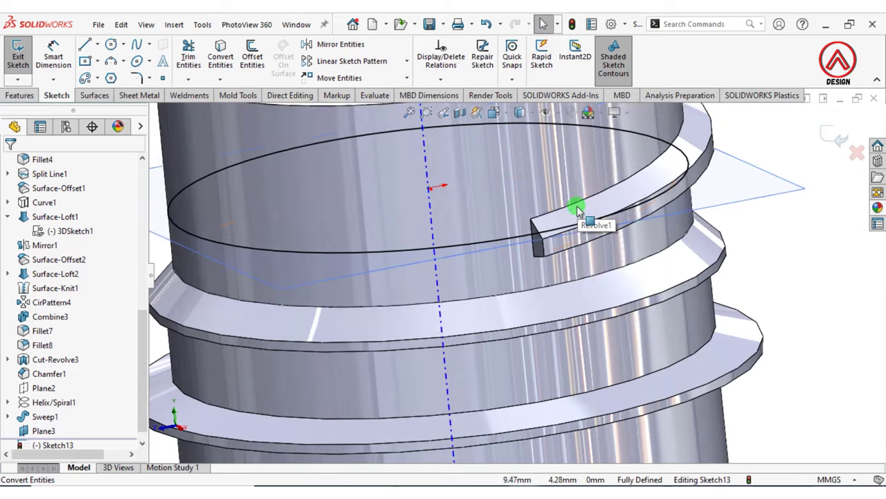
left_click(32, 97)
left_click(553, 73)
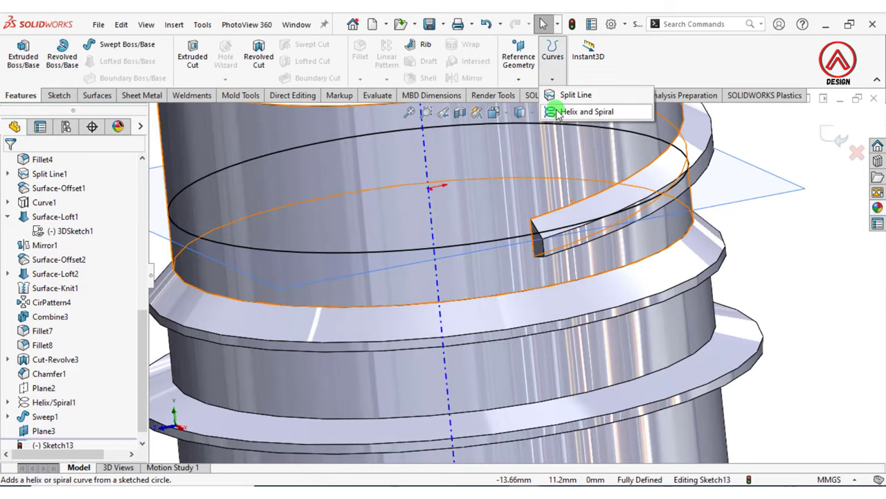
Create a reversed clockwise helix on the neck circle: 10 mm pitch, 0.1 revolution, 90° start
left_click(565, 111)
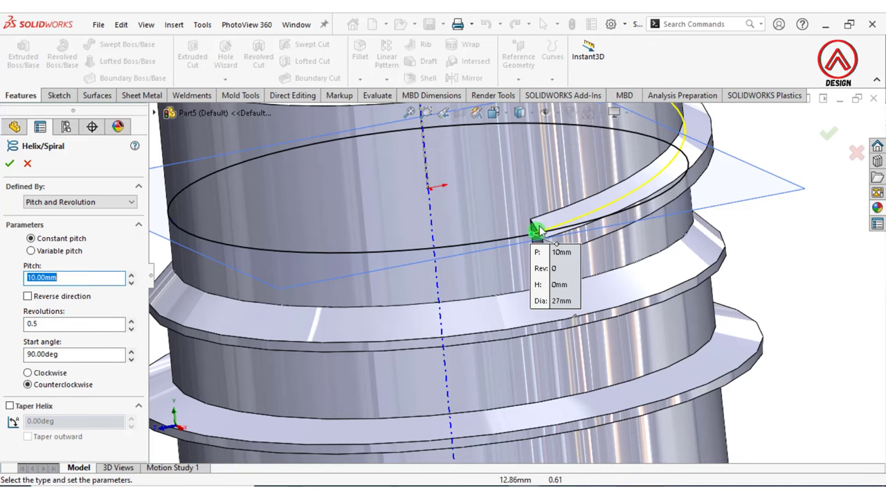
mouse_move(538, 243)
middle_mouse_down()
mouse_move(520, 174)
mouse_move(488, 247)
middle_mouse_up()
type("0.1")
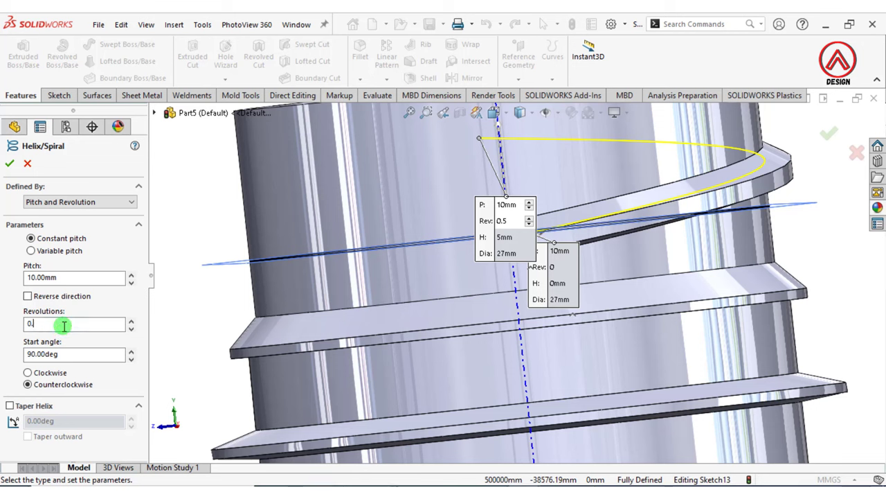
left_click(34, 298)
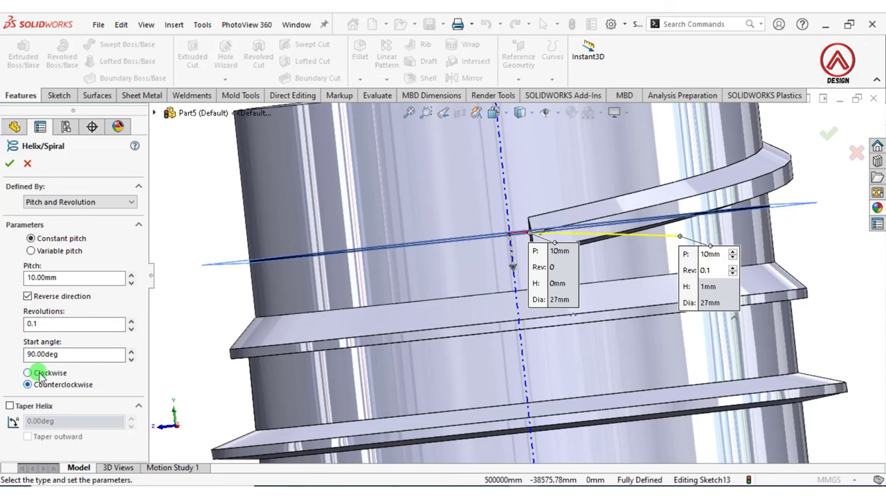
mouse_move(482, 224)
middle_mouse_down()
mouse_move(439, 312)
mouse_move(473, 286)
mouse_move(475, 306)
mouse_move(311, 251)
middle_mouse_up()
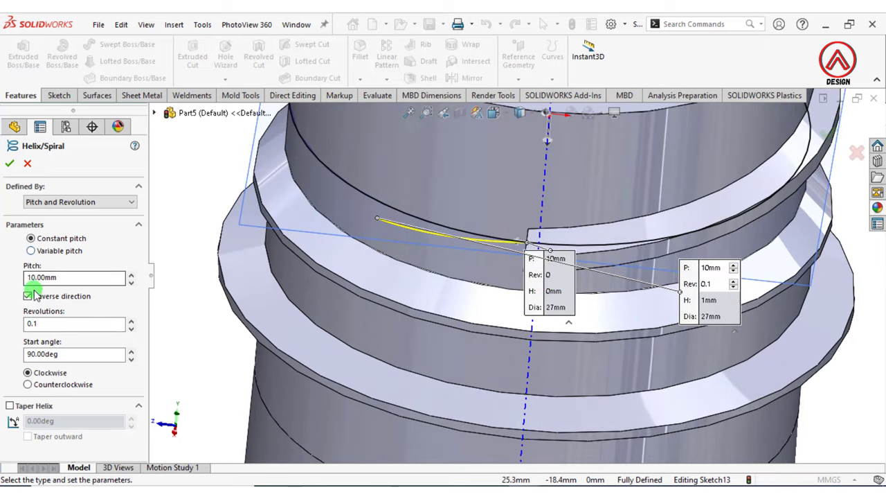
left_click(9, 164)
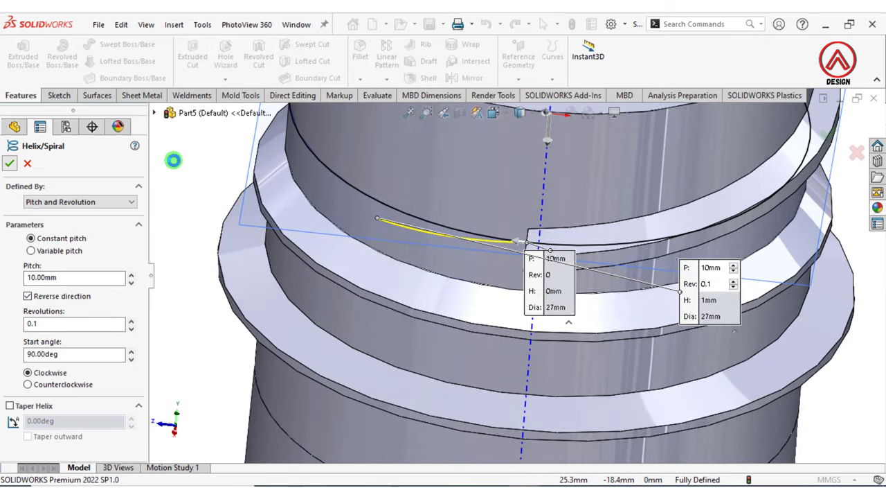
mouse_move(212, 172)
middle_mouse_down()
mouse_move(488, 316)
mouse_move(532, 200)
mouse_move(556, 300)
mouse_move(475, 257)
mouse_move(534, 287)
mouse_move(529, 239)
middle_mouse_up()
scroll(530, 239, "down", 3)
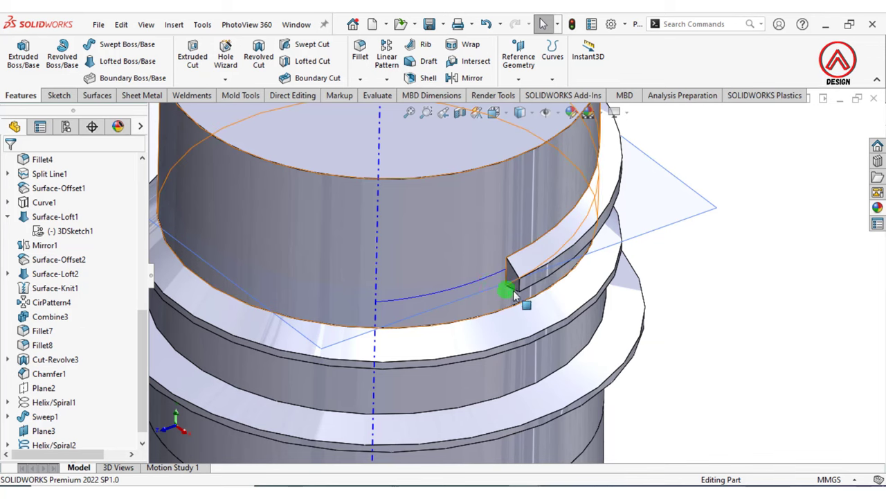
Hide Plane3
middle_click_drag(505, 291, 617, 229)
left_click(618, 229)
left_click(692, 191)
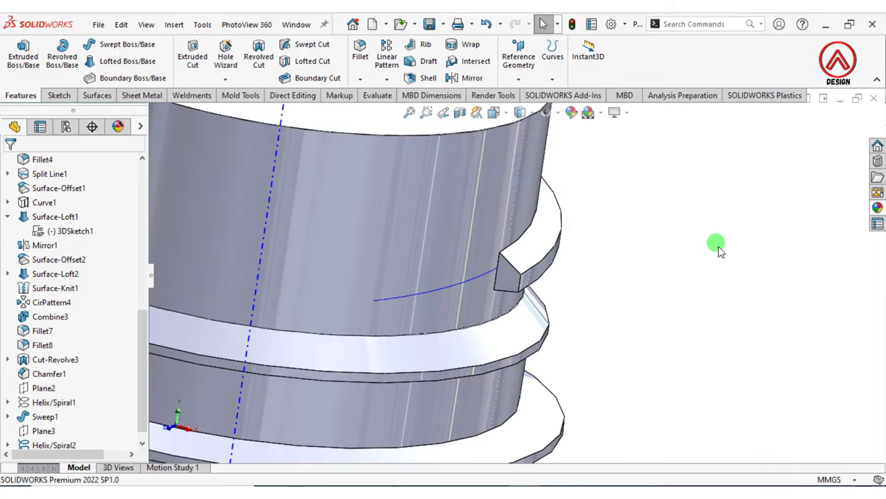
Sketch on the thread's end face, convert its trapezoidal outline, and exit the sketch
left_click(513, 279)
left_click(570, 239)
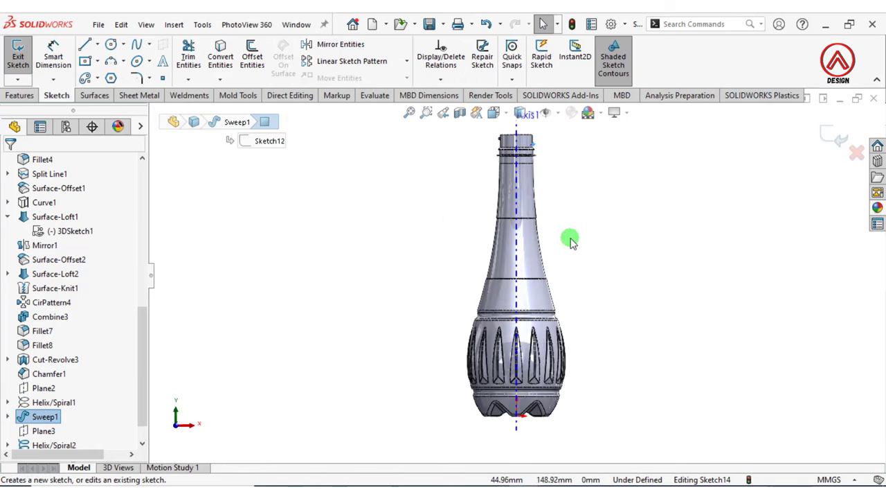
left_click(220, 55)
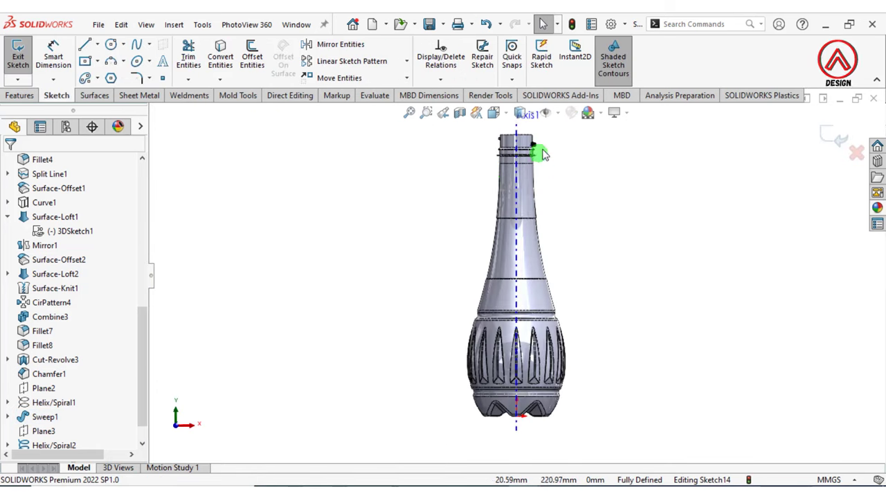
scroll(535, 149, "down", 4)
scroll(528, 208, "down", 5)
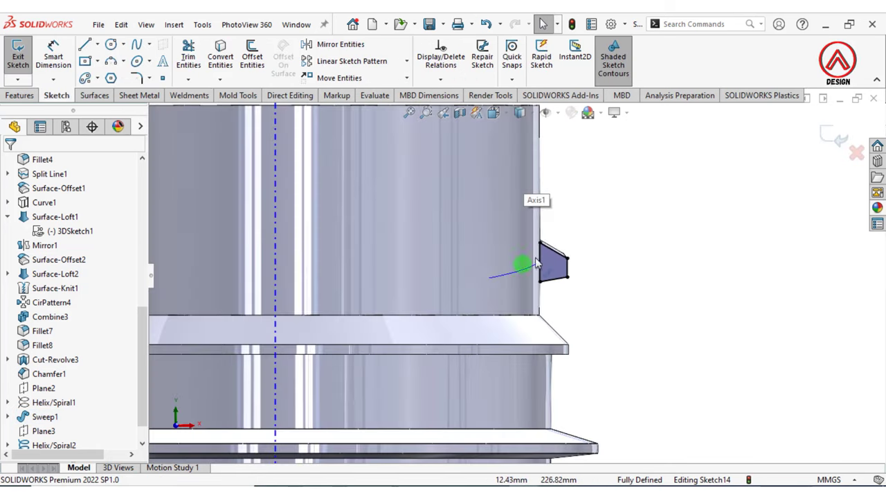
left_click(828, 138)
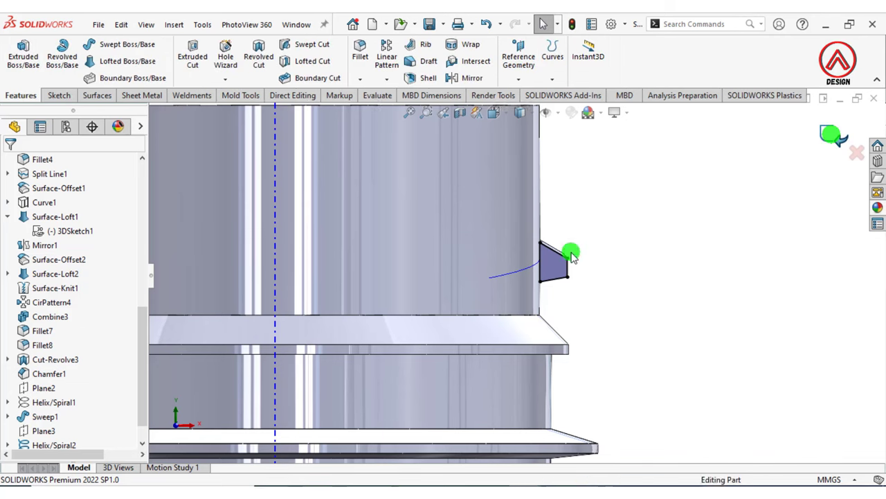
scroll(557, 254, "down", 3)
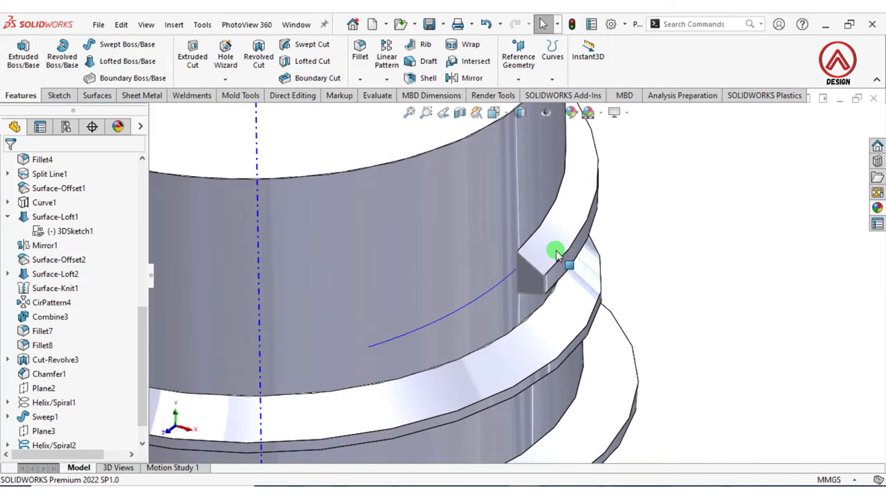
Edit Helix/Spiral2 to 0.075 revolutions, shortening it to 0.75 mm of height
left_click(493, 296)
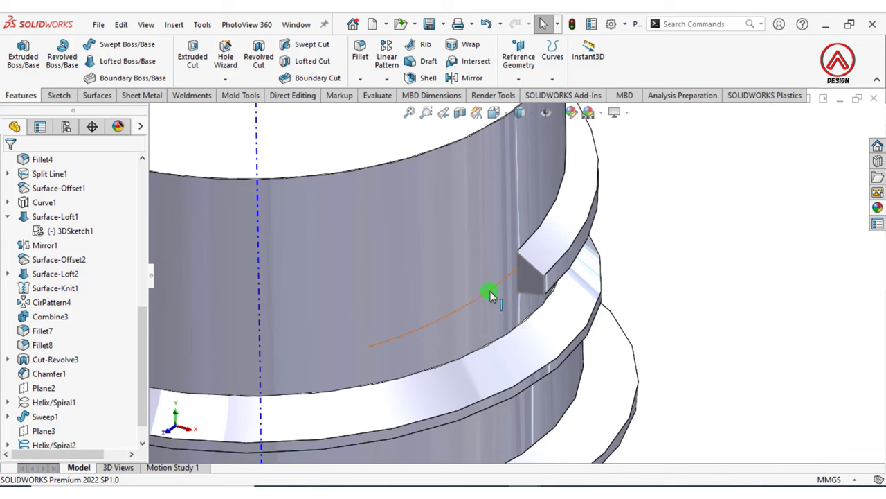
left_click(31, 417)
left_click(24, 430)
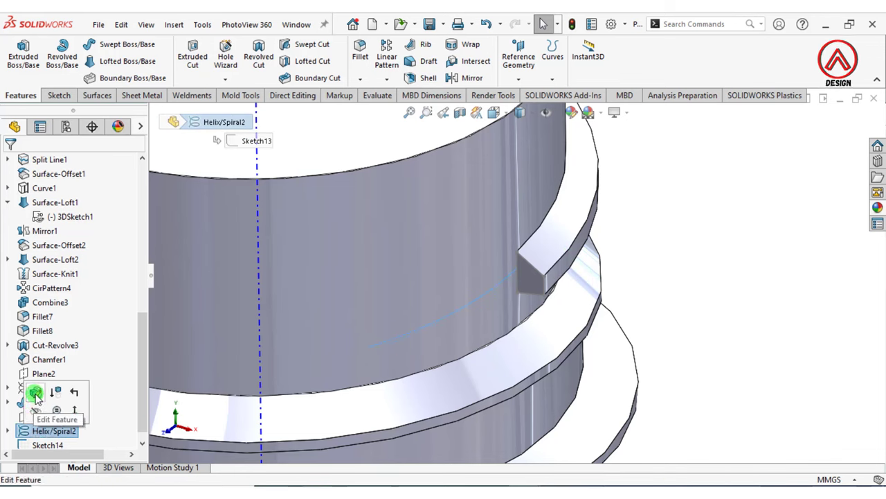
left_click(34, 403)
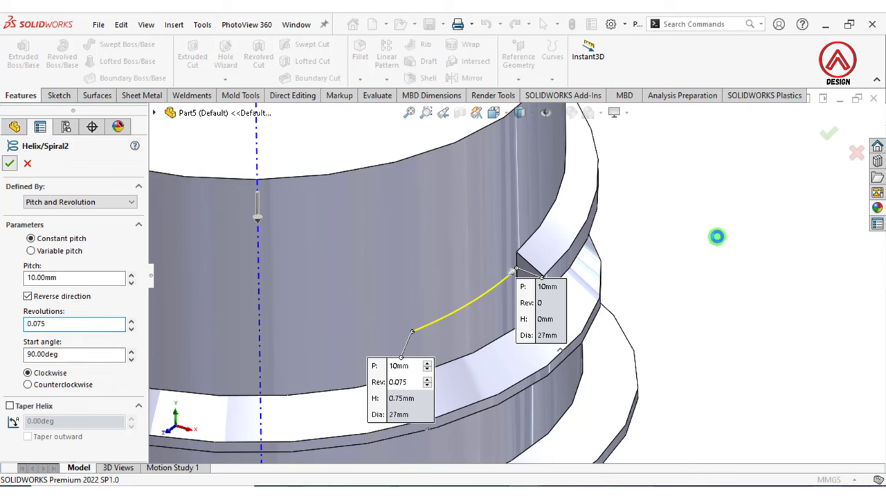
right_click(717, 236)
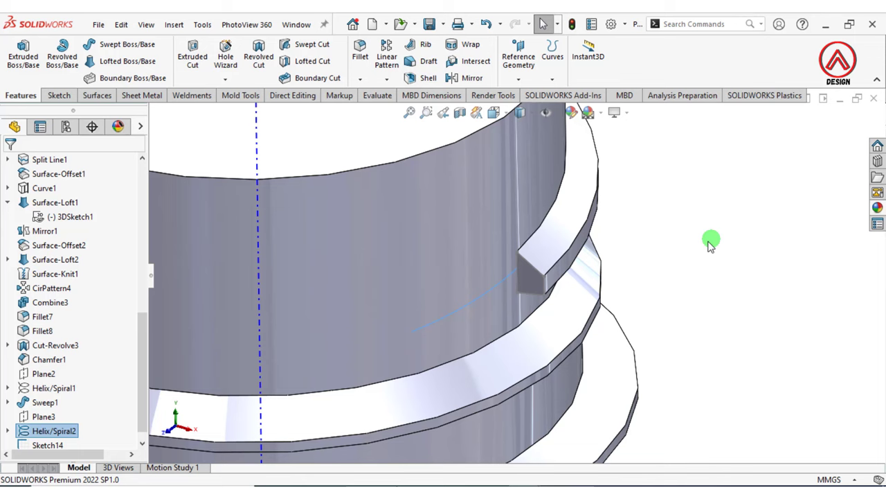
Start a 3D sketch and convert the shortened helix curve into it
left_click(58, 95)
left_click(17, 77)
left_click(36, 108)
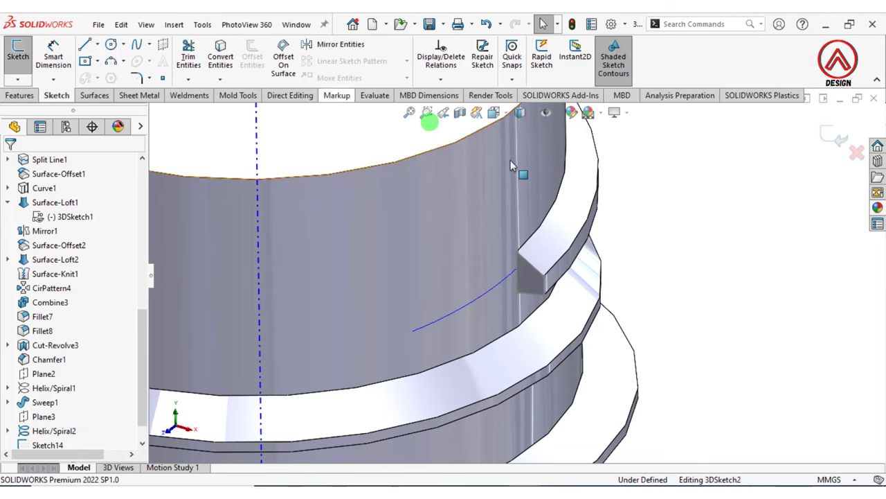
left_click(220, 56)
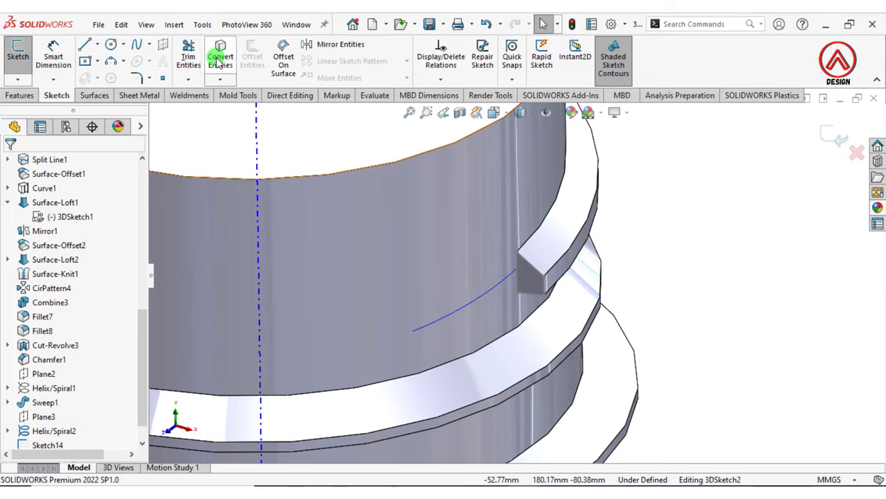
left_click(497, 286)
left_click(10, 164)
left_click(631, 222)
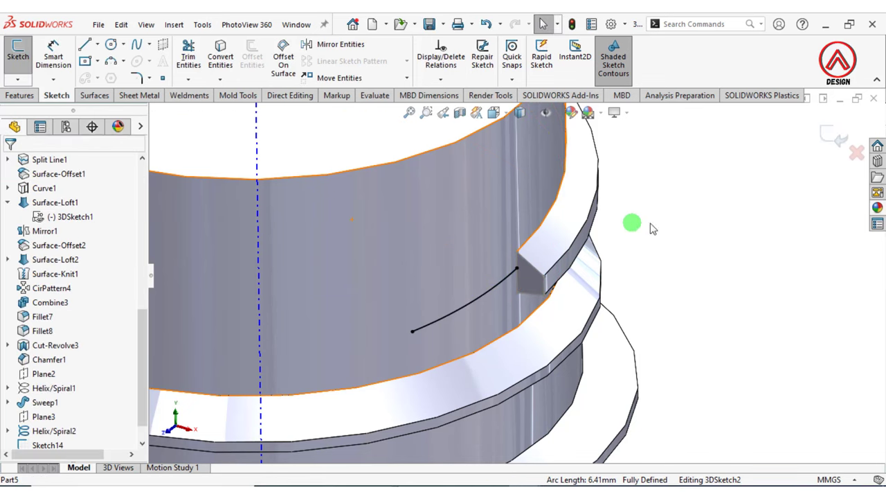
middle_click_drag(671, 223, 575, 218)
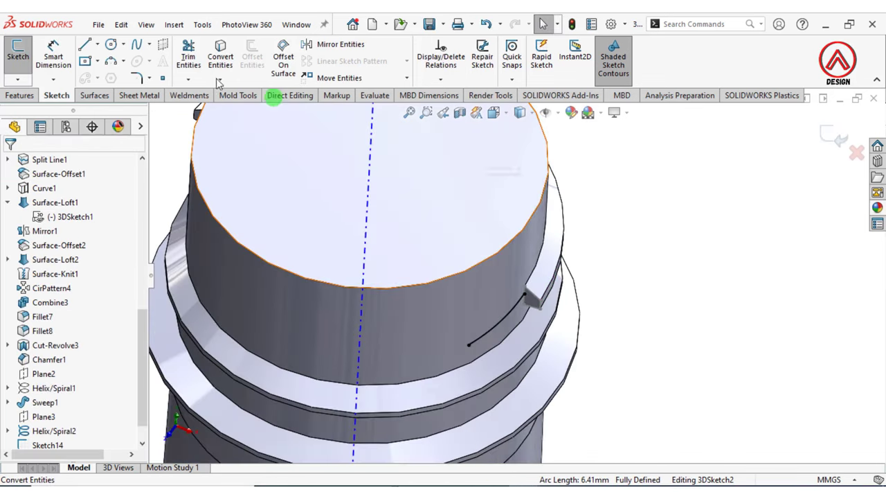
Draw a 3-point arc from the helix end to the thread profile's corner
left_click(105, 63)
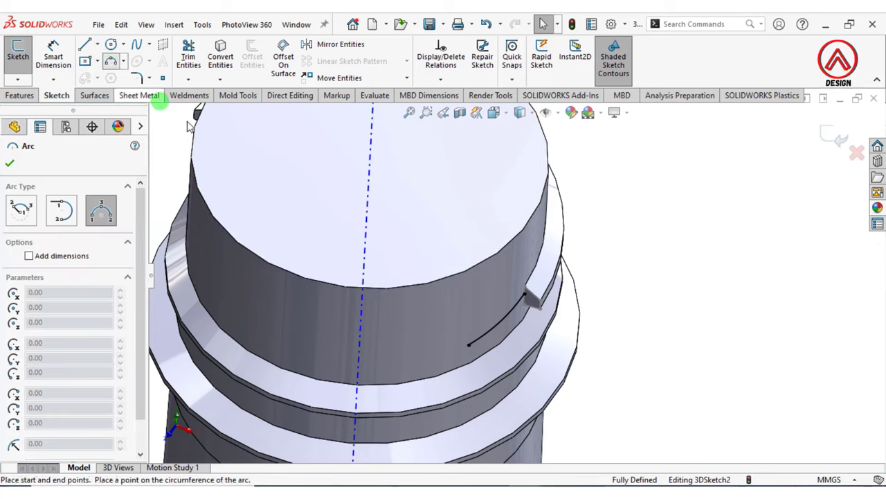
scroll(545, 303, "down", 2)
left_click(545, 303)
left_click(443, 365)
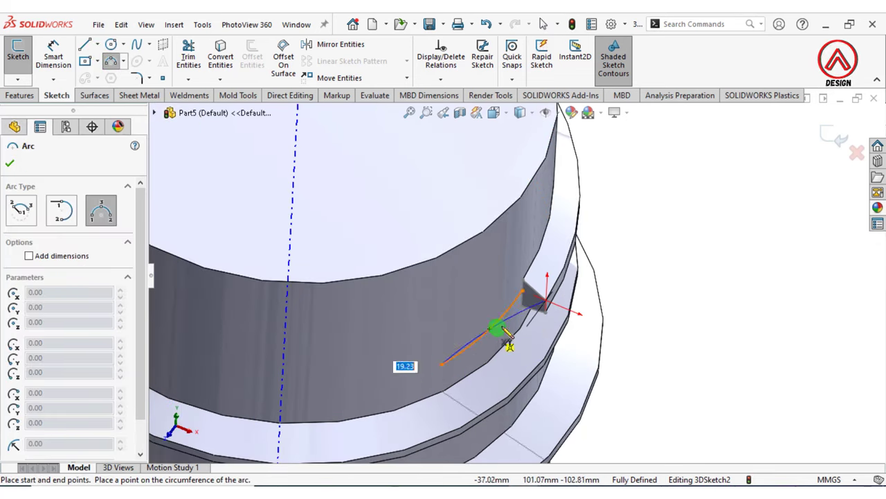
mouse_move(528, 323)
middle_mouse_down()
mouse_move(516, 372)
mouse_move(530, 369)
middle_mouse_up()
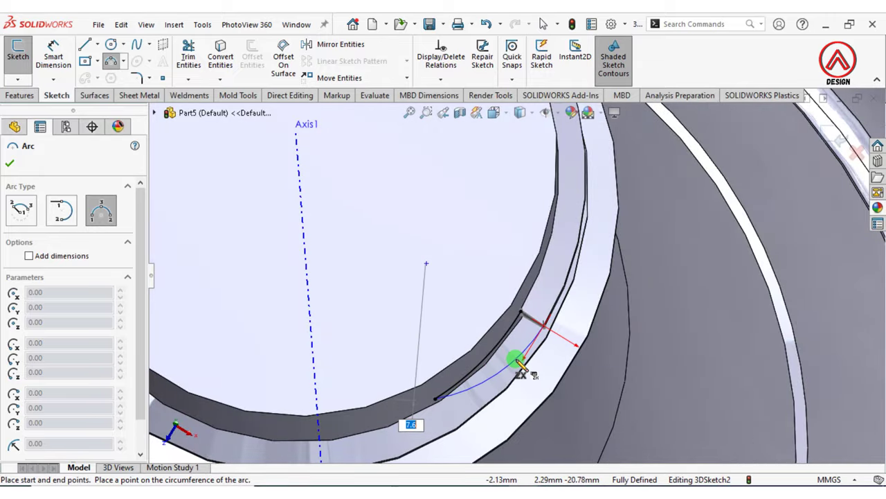
left_click(520, 365)
mouse_move(165, 151)
middle_mouse_down()
mouse_move(459, 312)
mouse_move(445, 237)
mouse_move(518, 376)
mouse_move(768, 183)
middle_mouse_up()
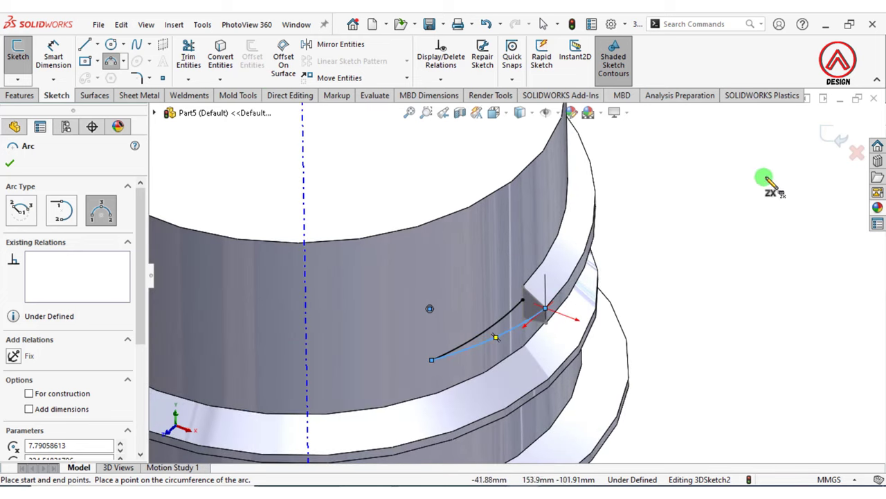
left_click(113, 61)
left_click(601, 192)
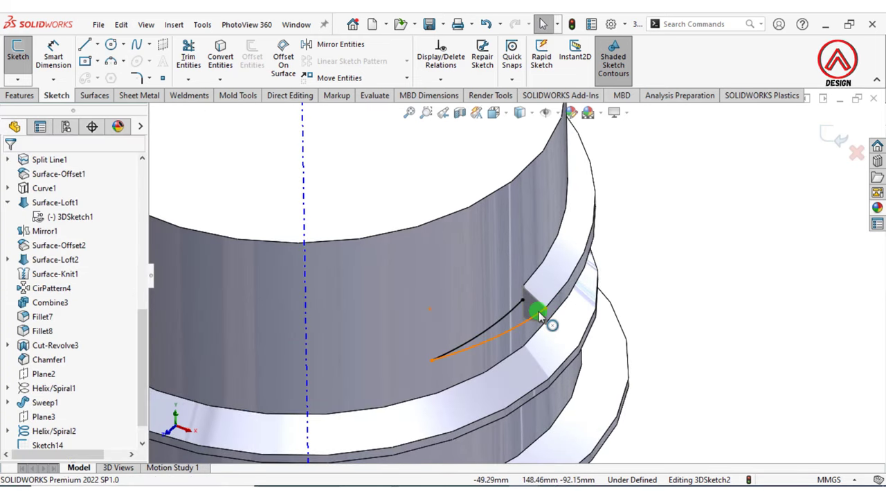
Make the arc tangent to the neck edge and set the original curve to construction
left_click(540, 315)
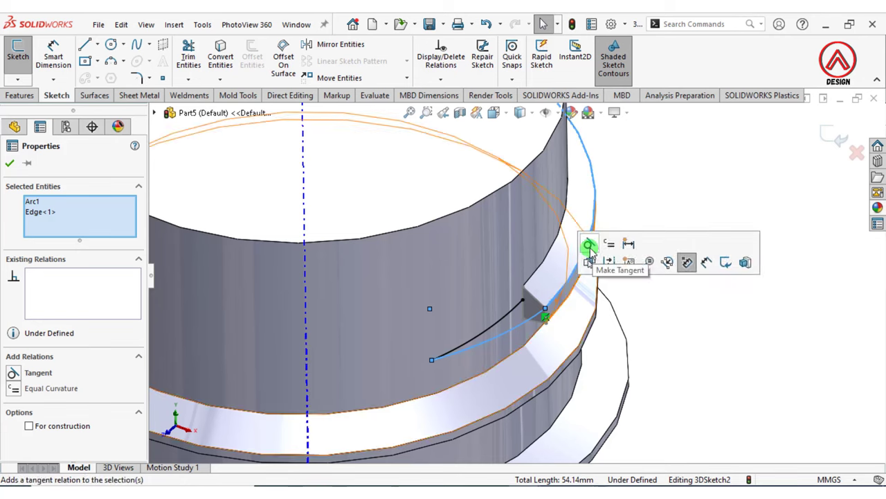
left_click(589, 245)
left_click(697, 180)
middle_click_drag(544, 312, 519, 303)
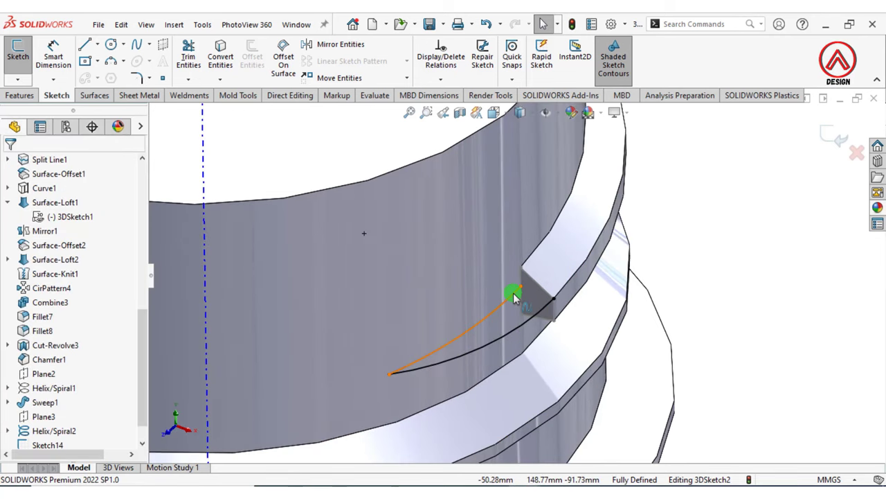
left_click(514, 297)
left_click(571, 255)
left_click(710, 183)
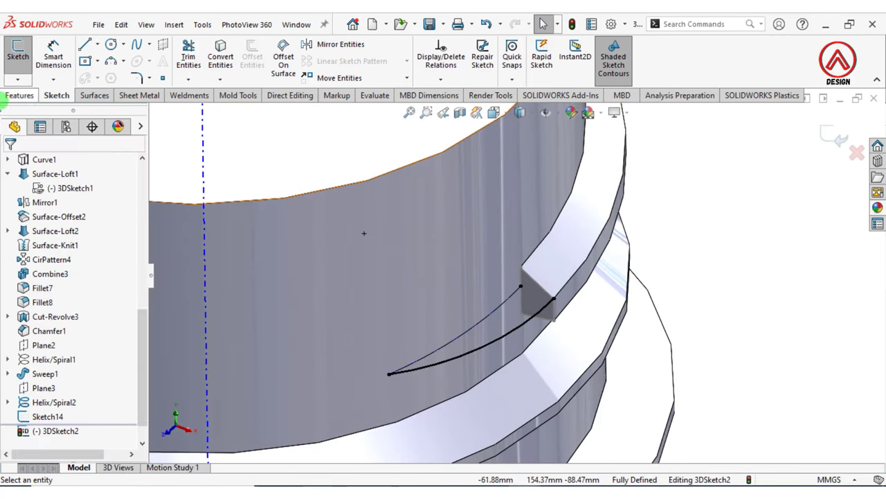
Sweep Sketch14 along 3DSketch2 to create the tapering thread run-out Sweep2
left_click(19, 99)
left_click(129, 44)
left_click(50, 228)
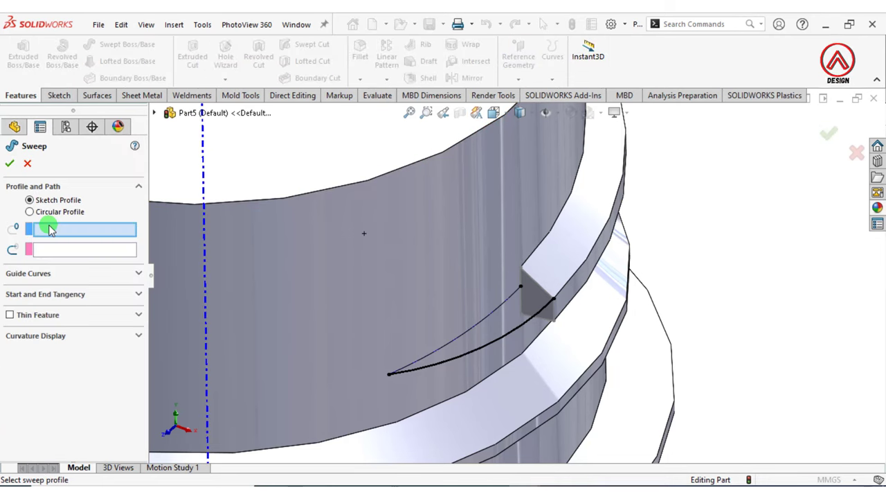
left_click(544, 291)
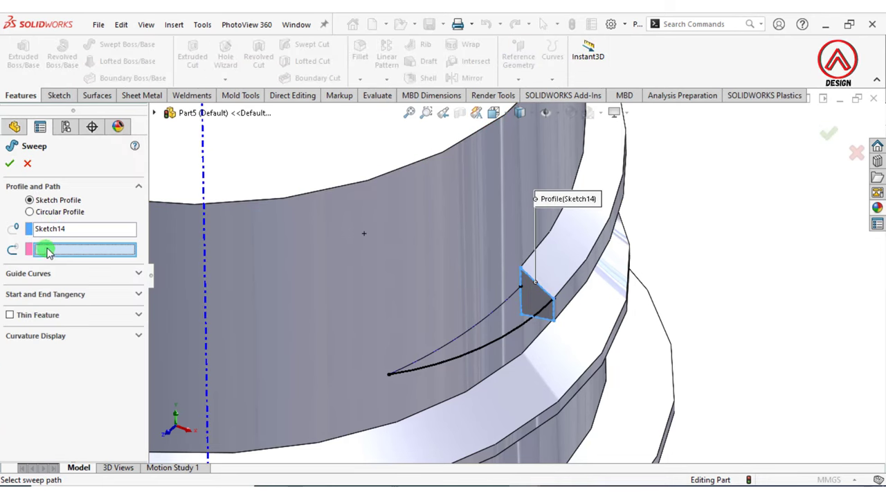
left_click(468, 358)
left_click(453, 360)
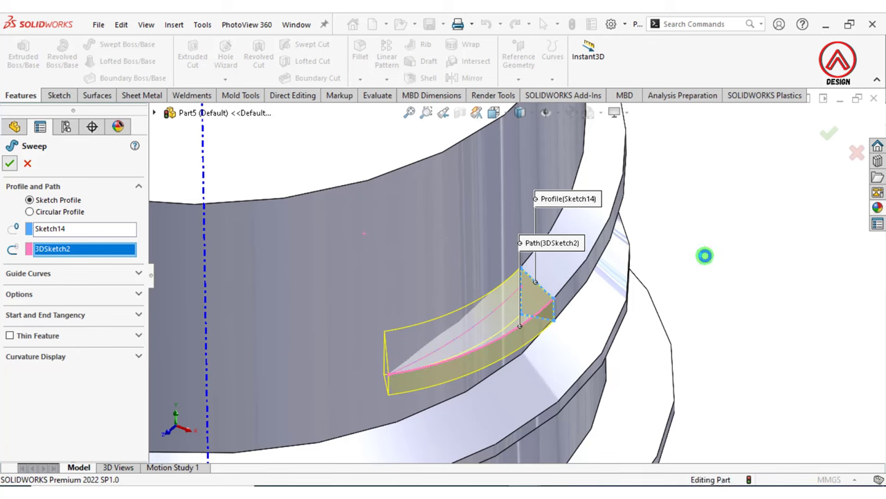
key("Return")
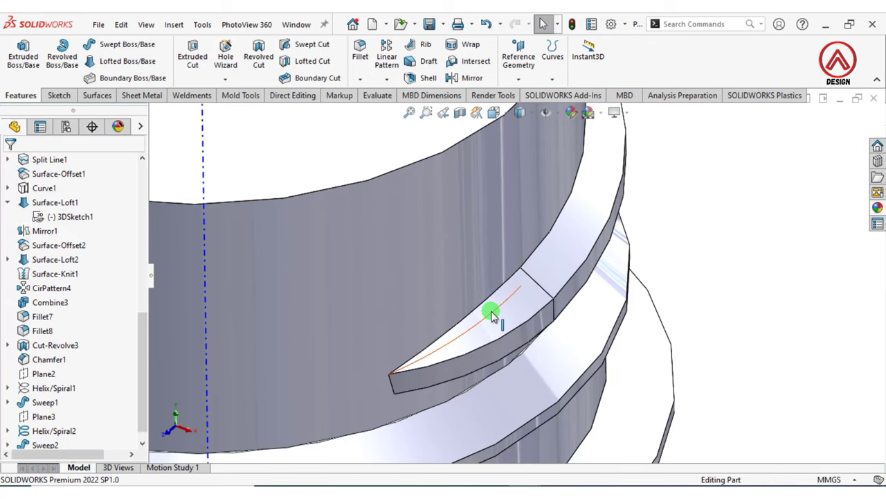
left_click(492, 315)
left_click(725, 229)
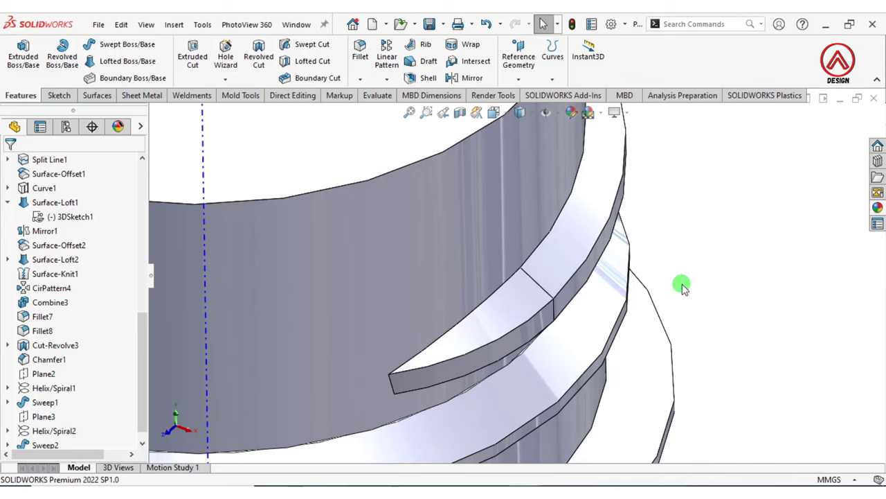
scroll(682, 288, "up", 5)
mouse_move(550, 277)
middle_mouse_down()
mouse_move(461, 204)
mouse_move(336, 239)
mouse_move(510, 221)
middle_mouse_up()
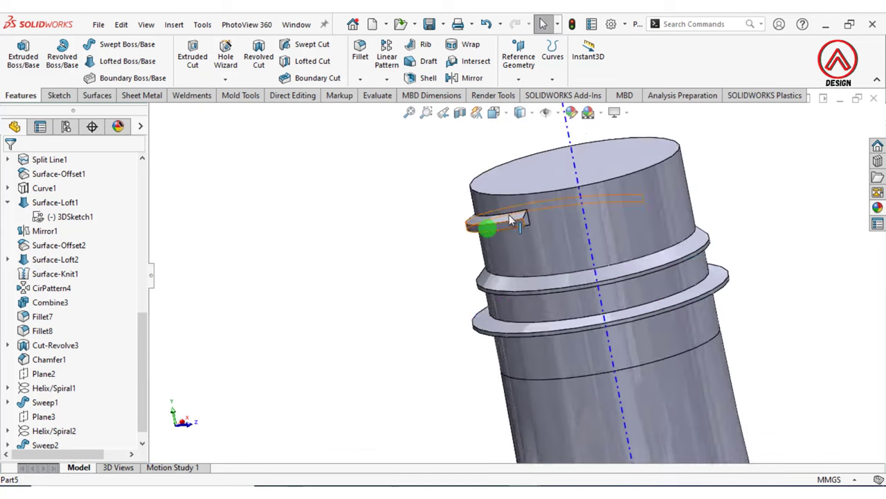
scroll(510, 220, "down", 3)
Create Plane4 through the run-out's end vertex, parallel to the neck's top face
left_click(518, 62)
left_click(533, 90)
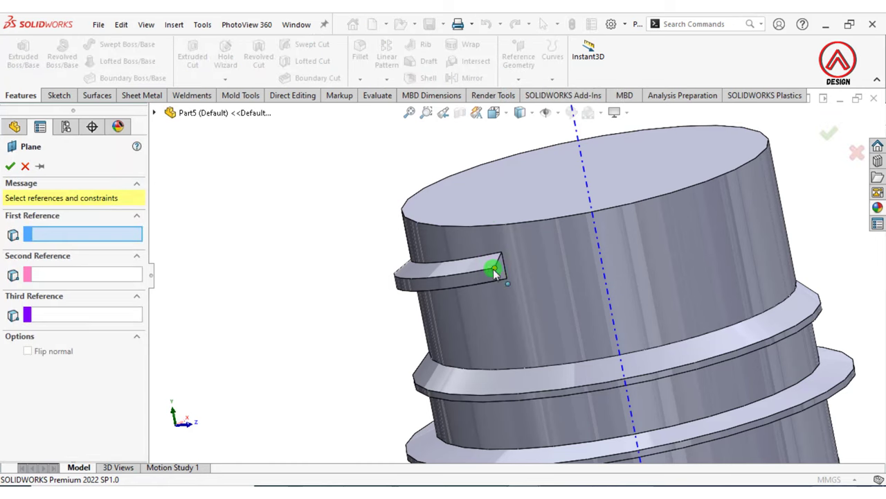
left_click(492, 270)
left_click(499, 220)
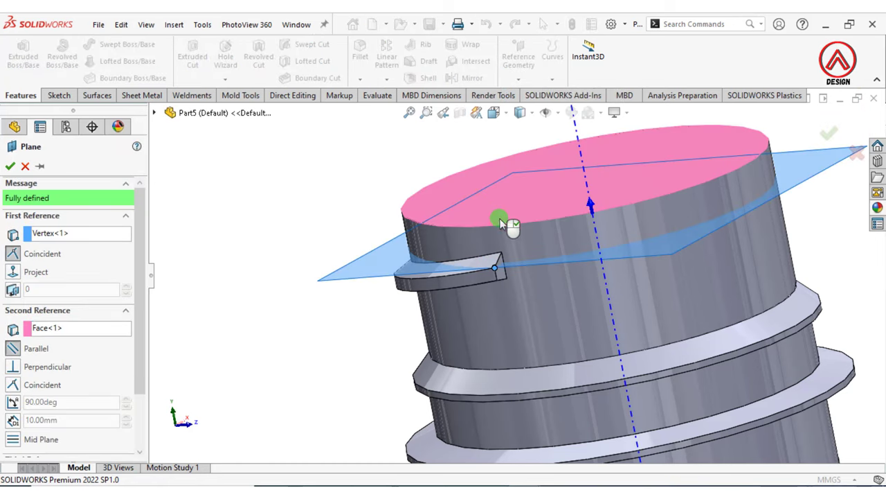
left_click(11, 166)
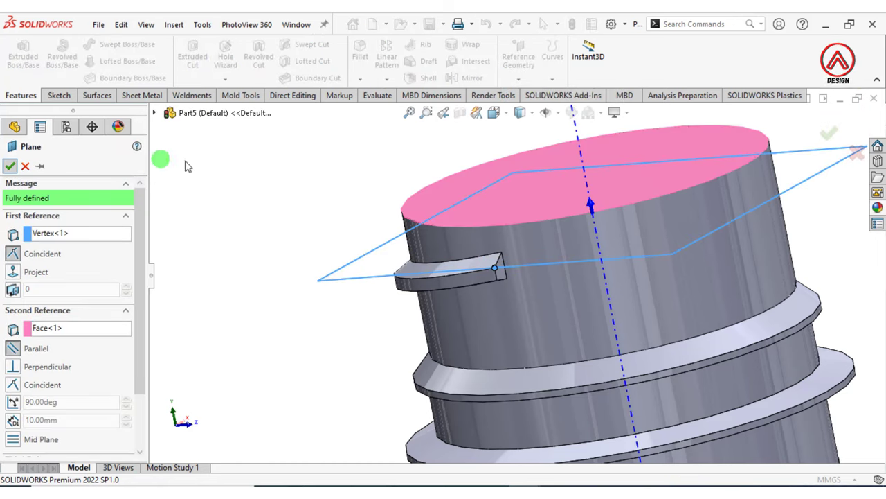
right_click(253, 179)
Sketch on Plane4 and convert the 27 mm top circular edge into Sketch15
left_click(347, 276)
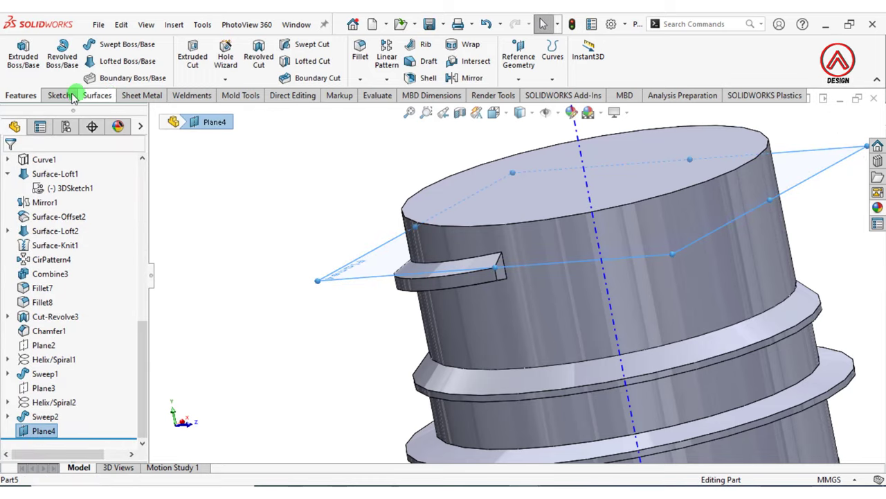
left_click(57, 95)
left_click(30, 61)
left_click(268, 179)
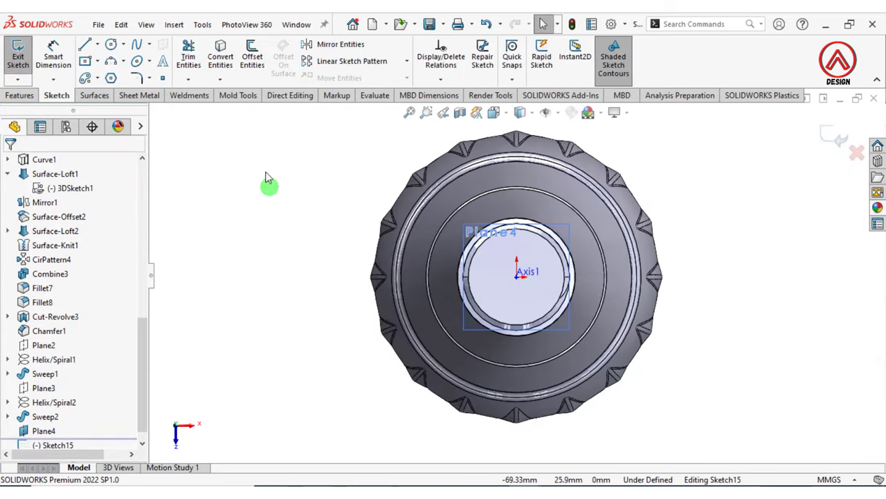
left_click(220, 55)
mouse_move(485, 287)
middle_mouse_down()
mouse_move(415, 198)
mouse_move(508, 352)
mouse_move(460, 177)
middle_mouse_up()
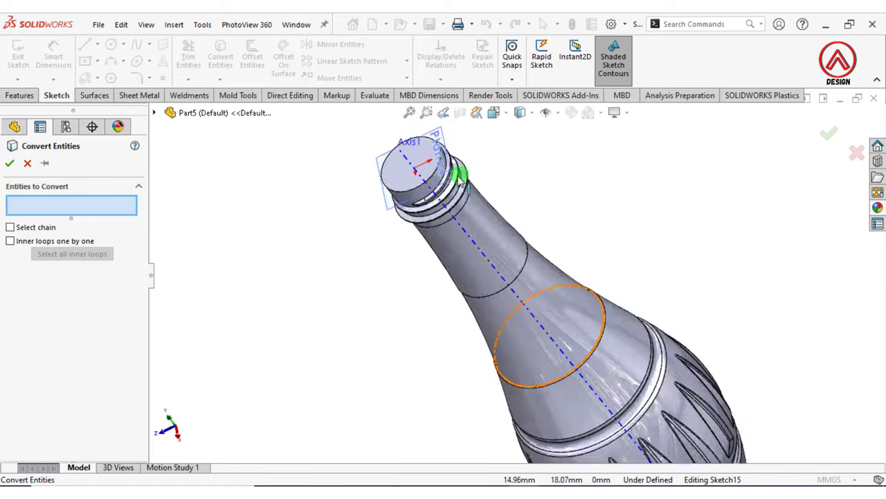
scroll(443, 173, "down", 3)
left_click(391, 235)
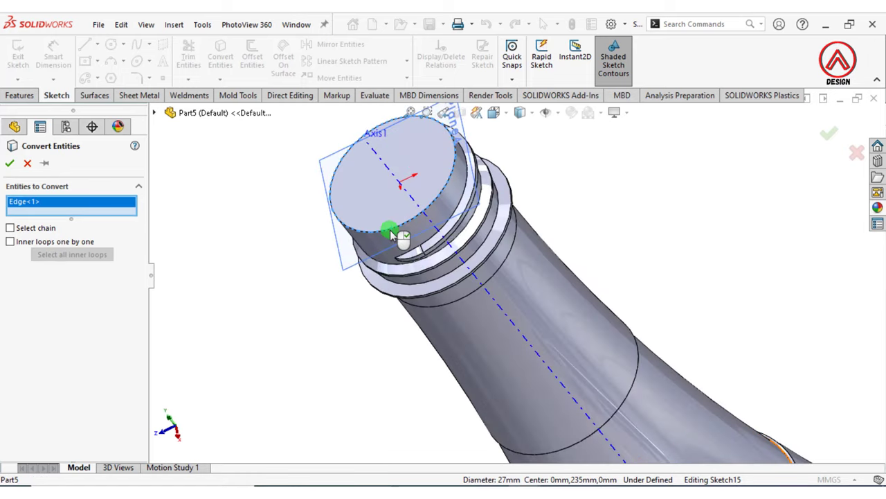
left_click(9, 163)
mouse_move(388, 297)
middle_mouse_down()
mouse_move(480, 180)
mouse_move(243, 117)
middle_mouse_up()
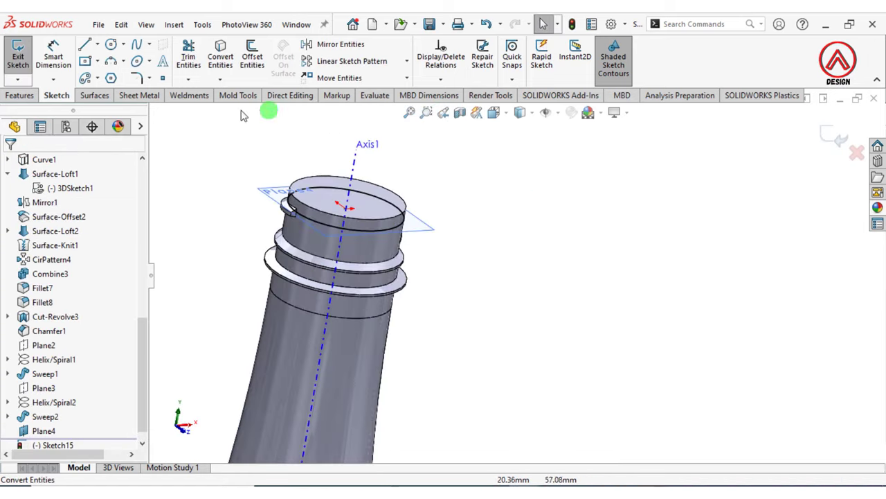
left_click(31, 97)
Create a counterclockwise helix on Sketch15: 10 mm pitch, 0.075 revolution, 270° start angle
left_click(552, 57)
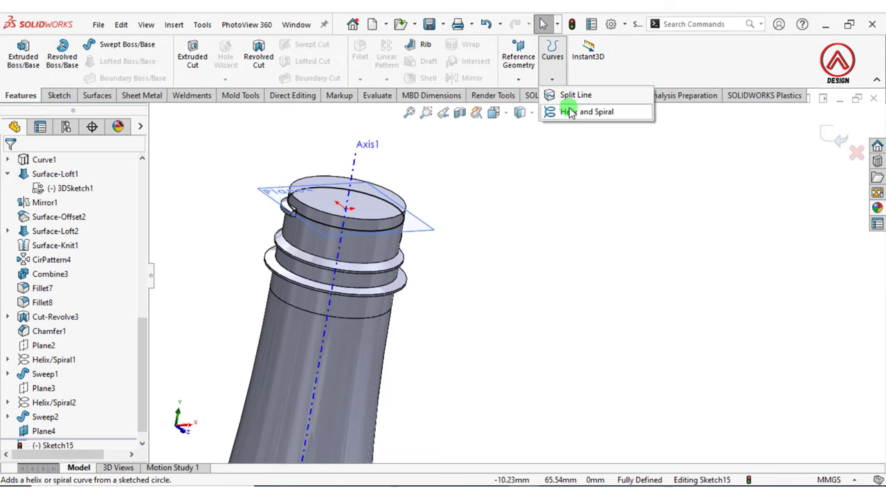
left_click(568, 109)
mouse_move(387, 270)
middle_mouse_down()
mouse_move(428, 251)
mouse_move(437, 201)
mouse_move(439, 265)
mouse_move(421, 272)
mouse_move(439, 265)
middle_mouse_up()
scroll(415, 249, "down", 3)
left_click(69, 353)
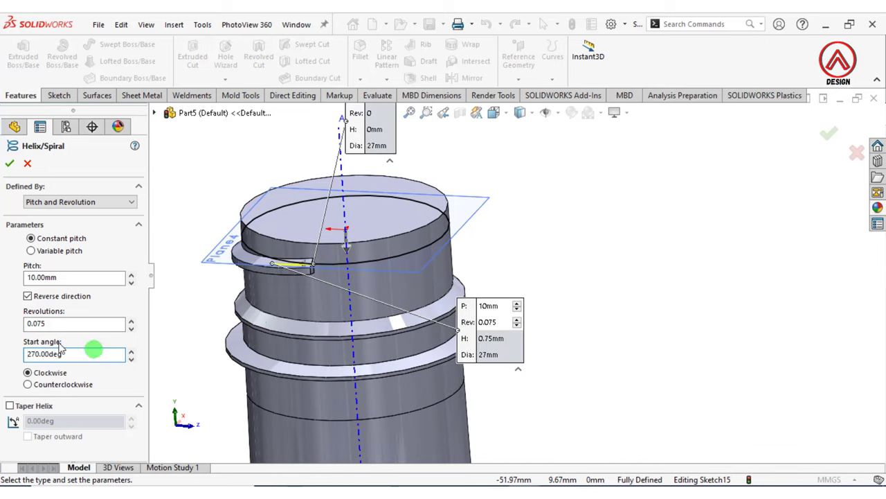
left_click(30, 384)
scroll(277, 293, "down", 3)
middle_click_drag(276, 293, 361, 281)
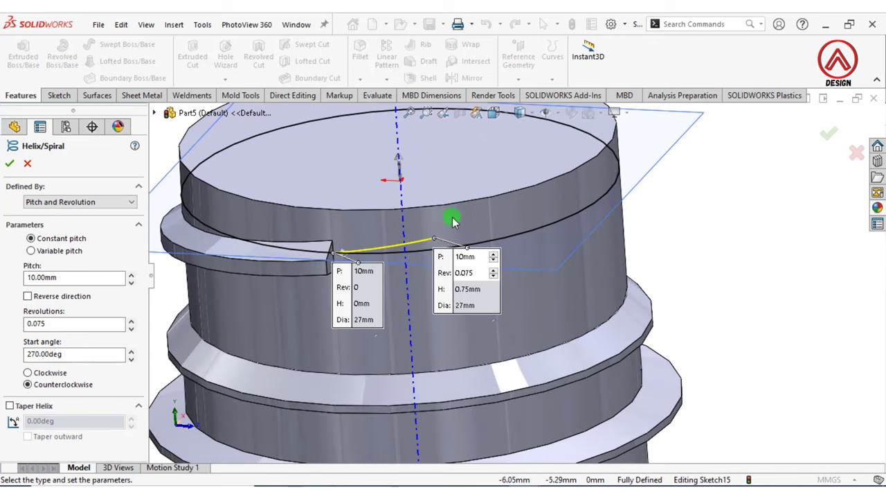
scroll(415, 235, "down", 3)
mouse_move(381, 257)
middle_mouse_down()
mouse_move(392, 264)
mouse_move(390, 291)
middle_mouse_up()
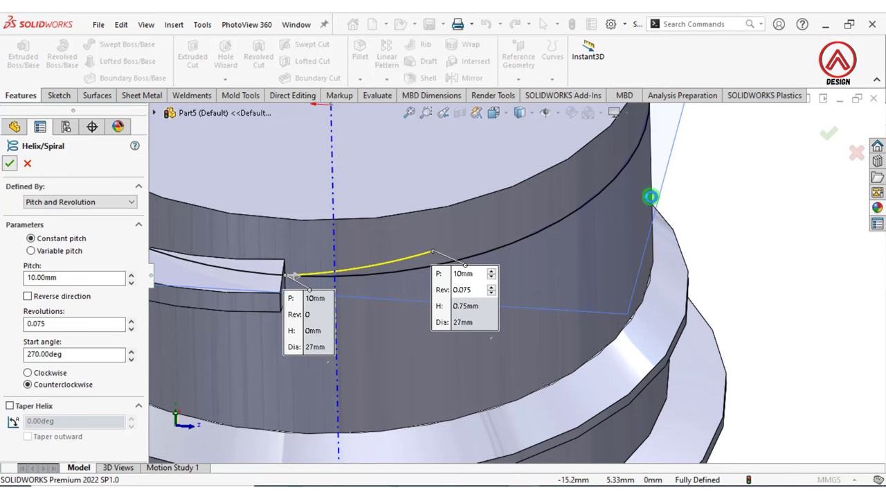
key("Return")
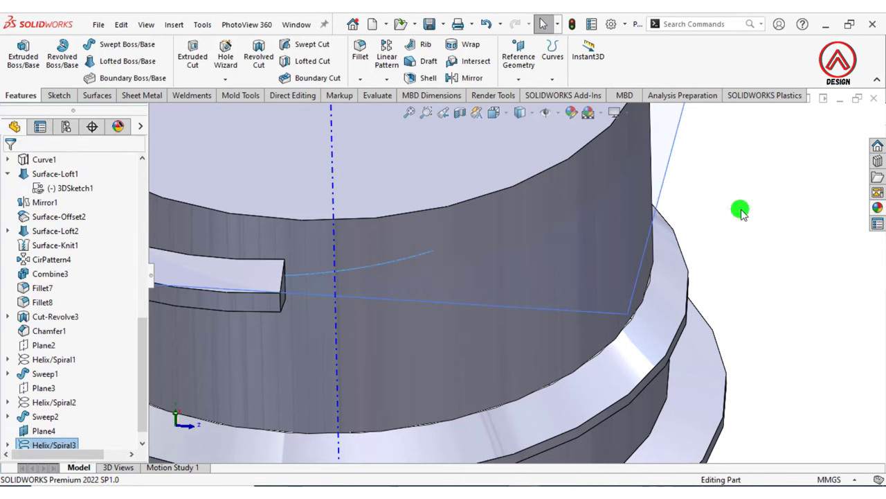
Hide Plane4 and Axis1
left_click(59, 95)
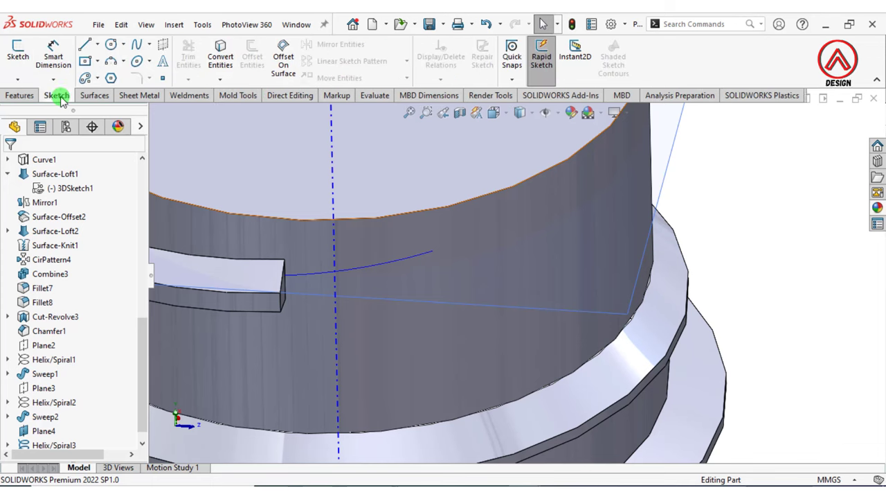
left_click(24, 82)
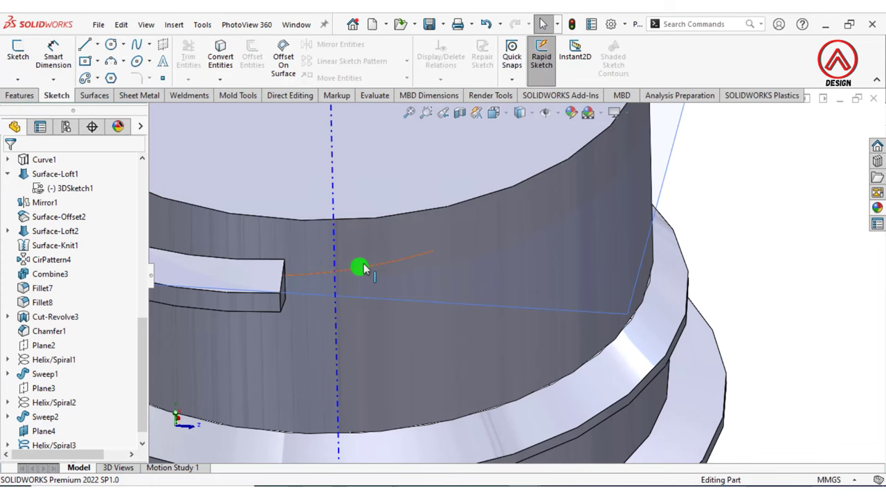
scroll(374, 287, "up", 5)
scroll(589, 384, "up", 3)
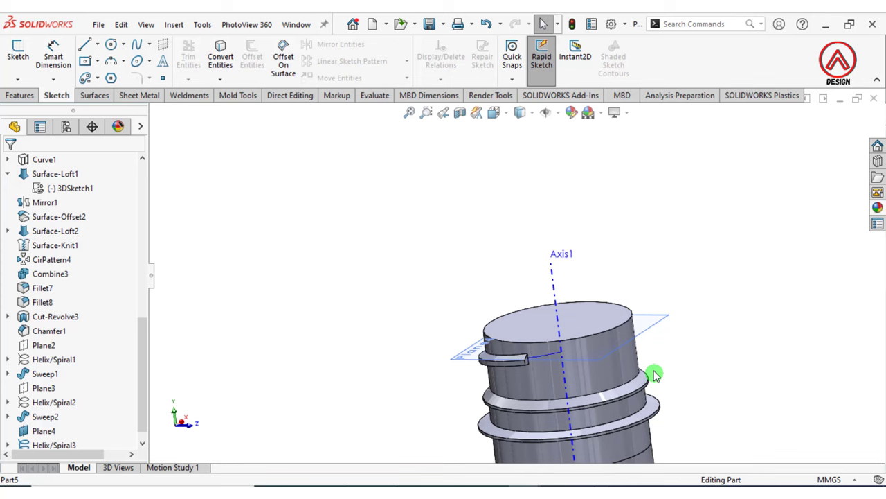
left_click(644, 329)
left_click(726, 292)
scroll(519, 360, "down", 2)
scroll(552, 342, "down", 3)
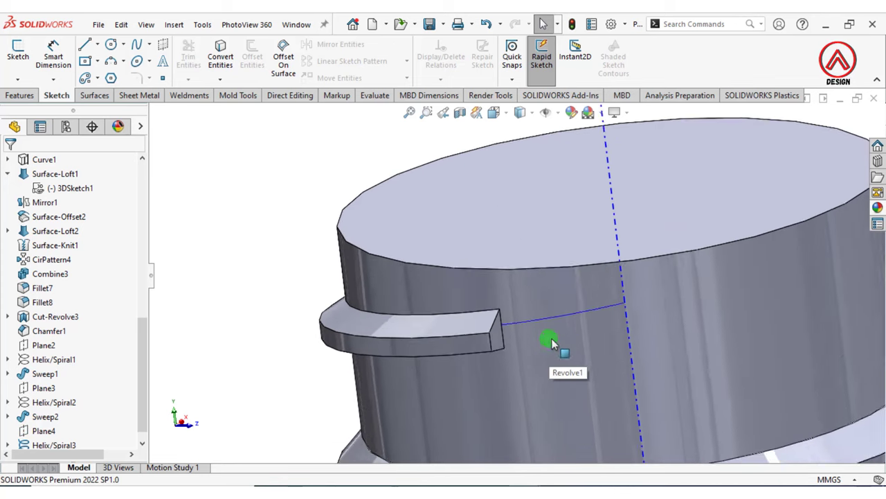
scroll(552, 343, "down", 1)
left_click(633, 255)
left_click(675, 211)
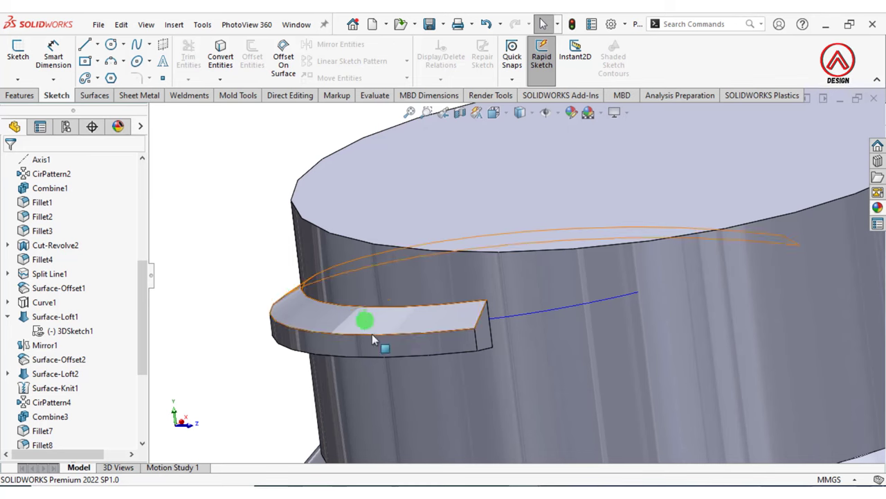
Sketch on the thread tab's end face, convert its outline, and exit the sketch
middle_click_drag(530, 347, 502, 321)
left_click(502, 321)
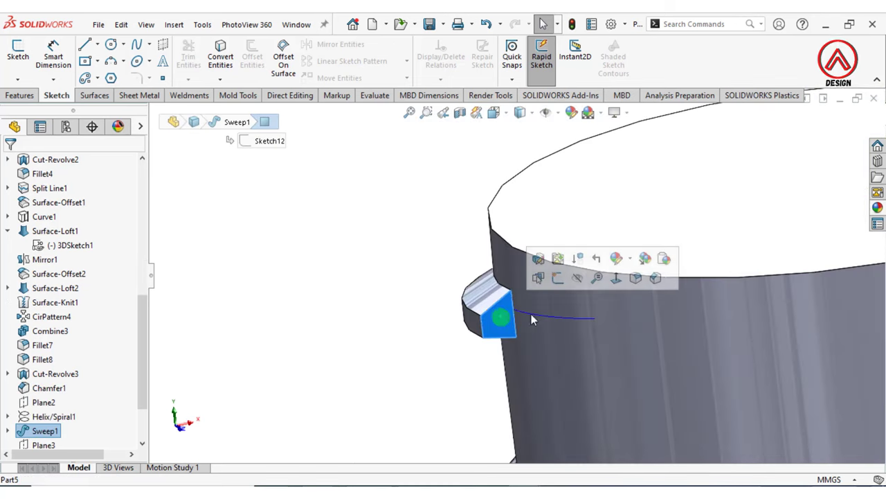
left_click(558, 278)
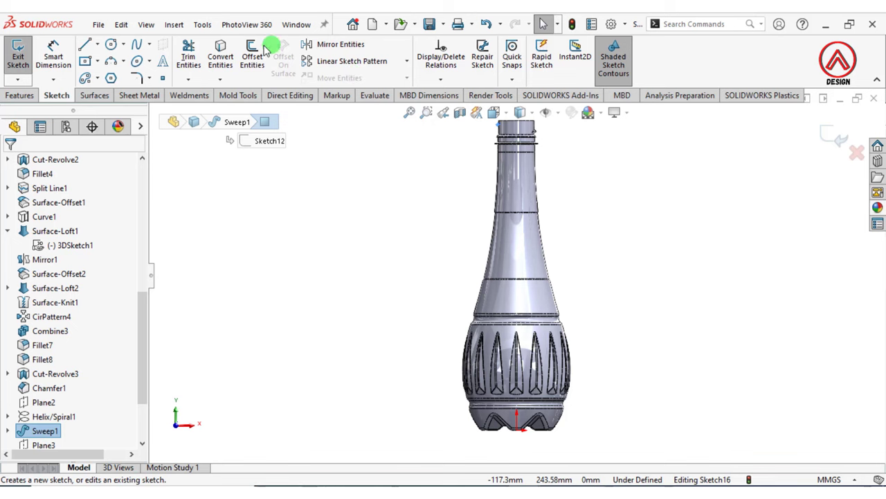
left_click(221, 56)
scroll(510, 138, "down", 3)
scroll(494, 184, "down", 3)
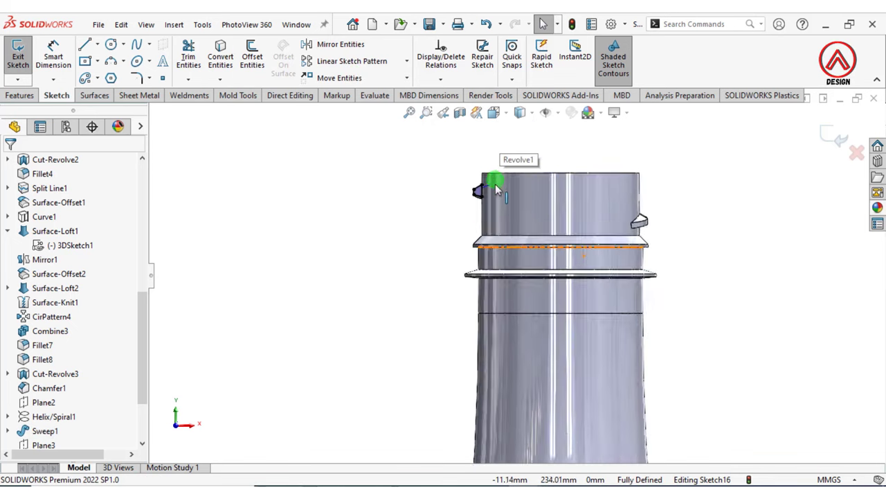
scroll(475, 223, "down", 3)
left_click(18, 57)
left_click(384, 246)
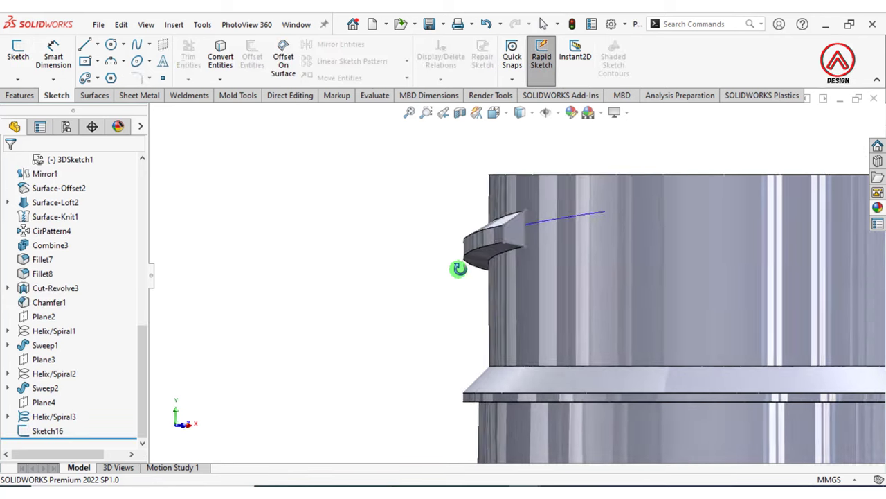
scroll(491, 391, "down", 5)
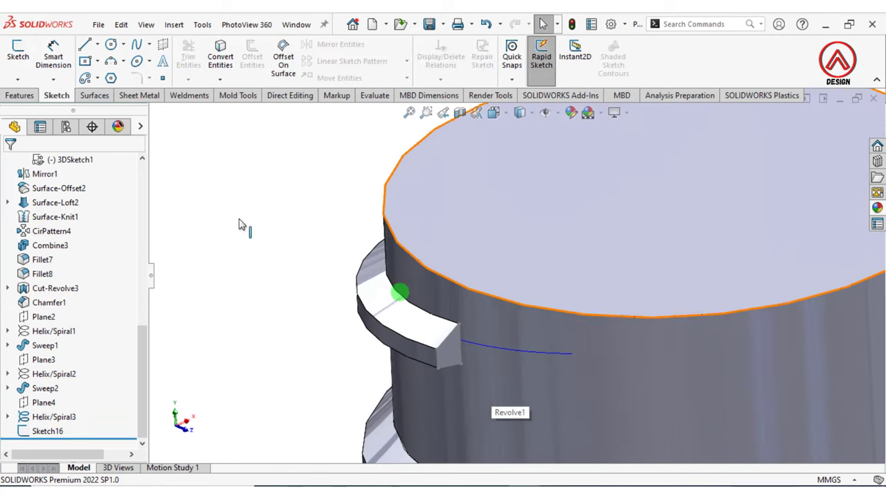
Start a new 3D sketch and convert the thread's edge curve into it
left_click(18, 79)
left_click(39, 109)
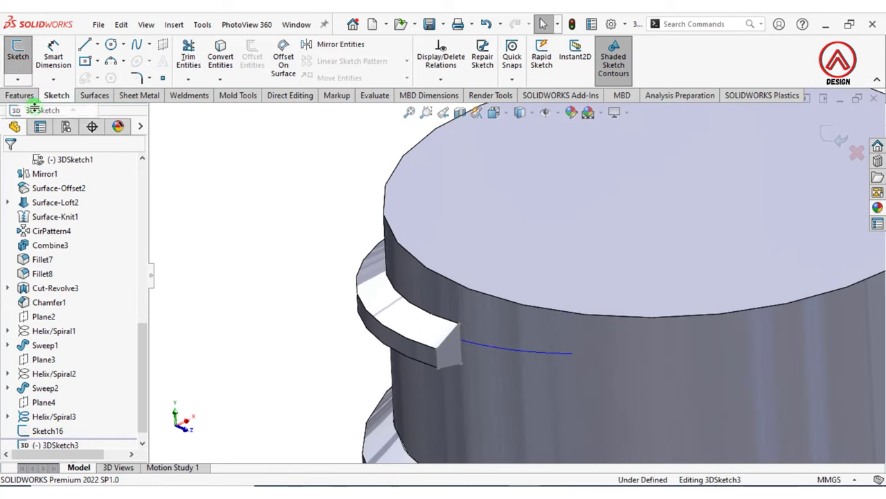
left_click(221, 57)
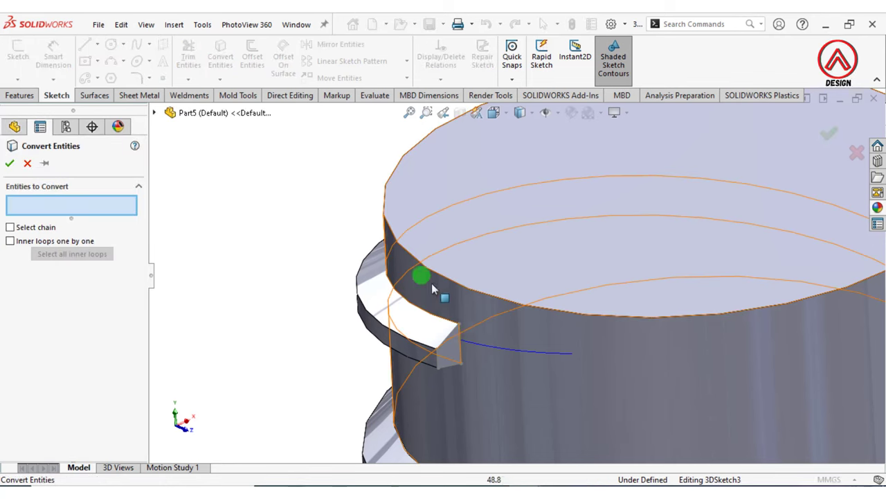
left_click(470, 342)
left_click(11, 165)
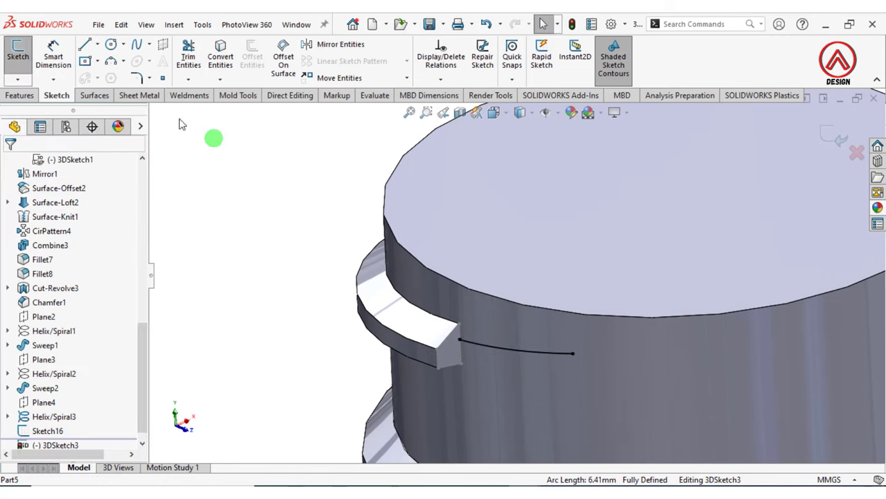
Draw a 3-point arc from the converted curve's end to the tab's corner
left_click(115, 64)
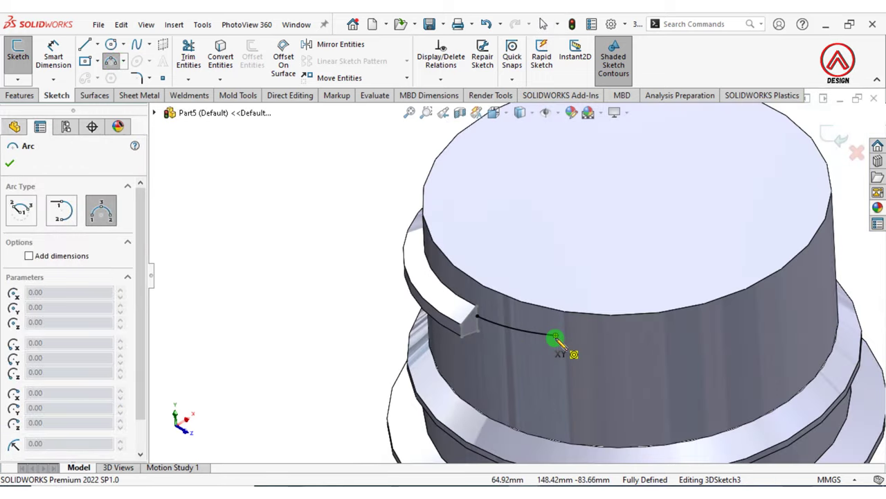
left_click(555, 337)
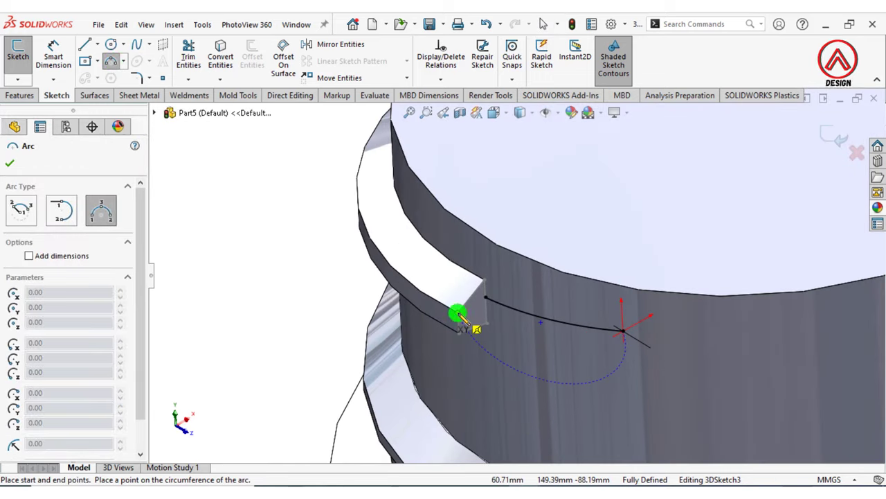
left_click(460, 317)
mouse_move(459, 317)
middle_mouse_down()
mouse_move(525, 370)
mouse_move(519, 245)
mouse_move(527, 231)
middle_mouse_up()
left_click(525, 346)
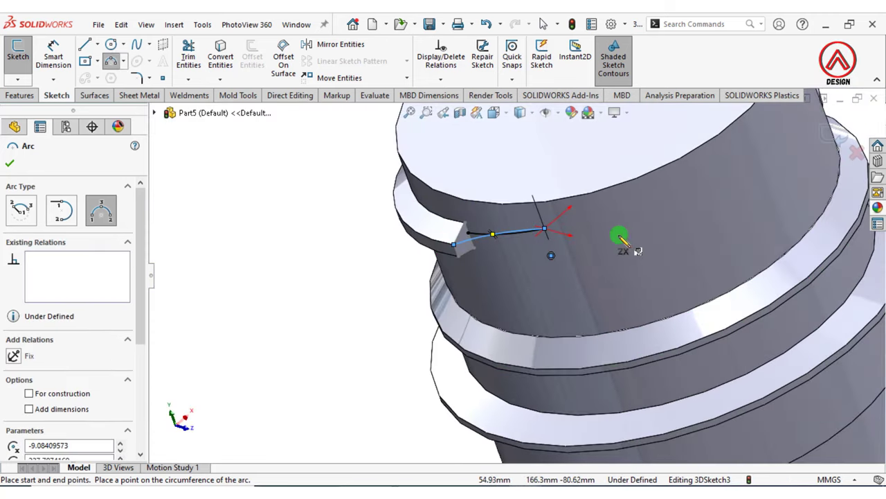
scroll(621, 239, "down", 2)
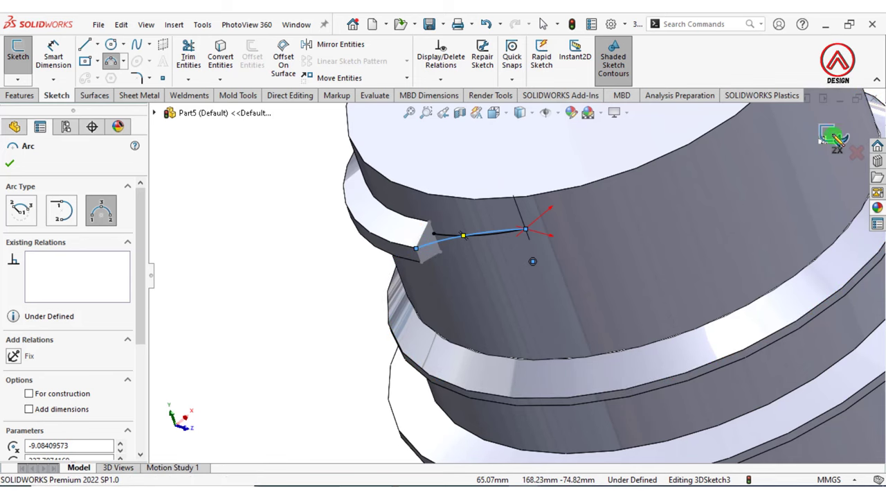
mouse_move(353, 214)
middle_mouse_down()
mouse_move(520, 257)
mouse_move(558, 224)
middle_mouse_up()
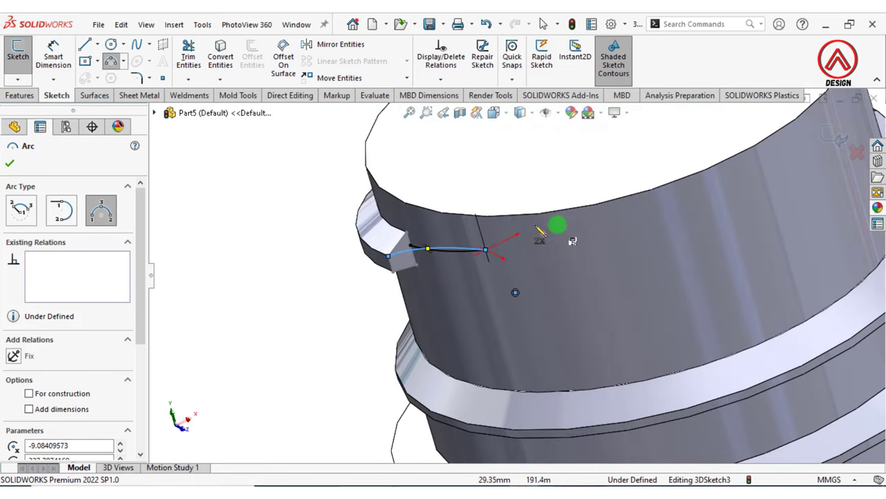
left_click(116, 64)
left_click(273, 289)
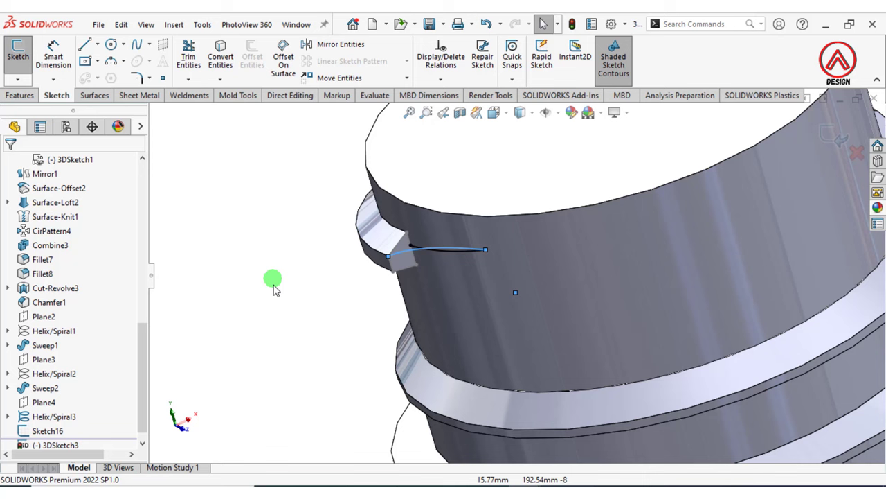
Make the new arc tangent to the neck's circular edge
left_click(409, 258)
left_click(379, 244, "ctrl")
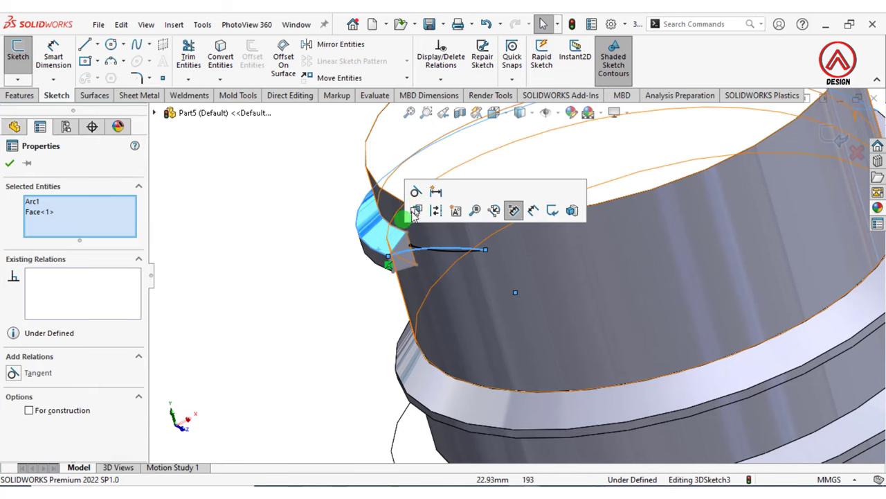
left_click(346, 257)
left_click(411, 257)
left_click(378, 248, "ctrl")
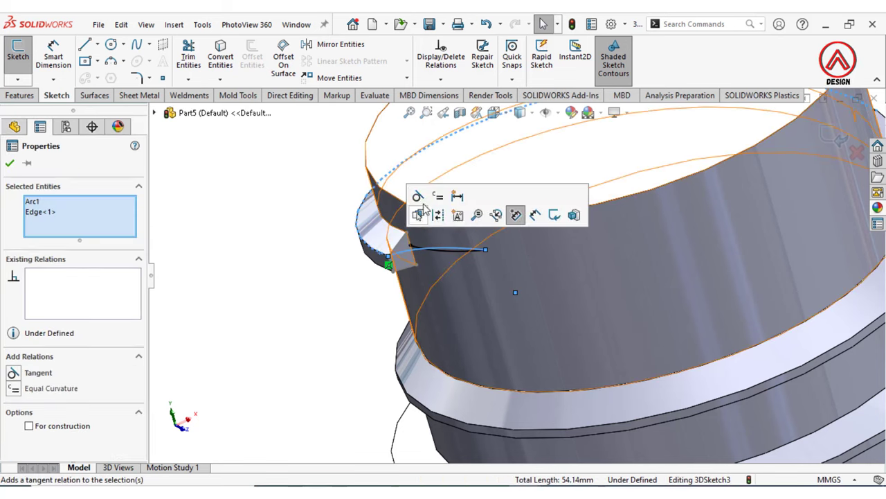
left_click(418, 205)
middle_click_drag(348, 277, 451, 251)
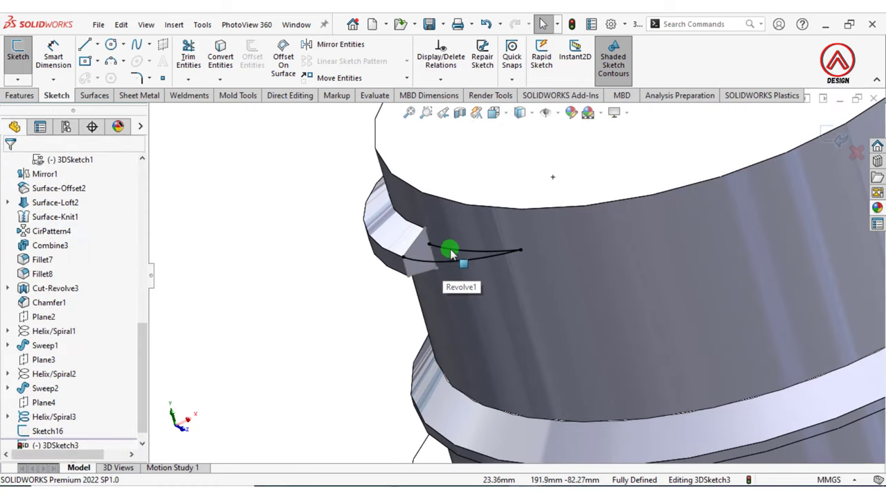
left_click(484, 248)
left_click(320, 296)
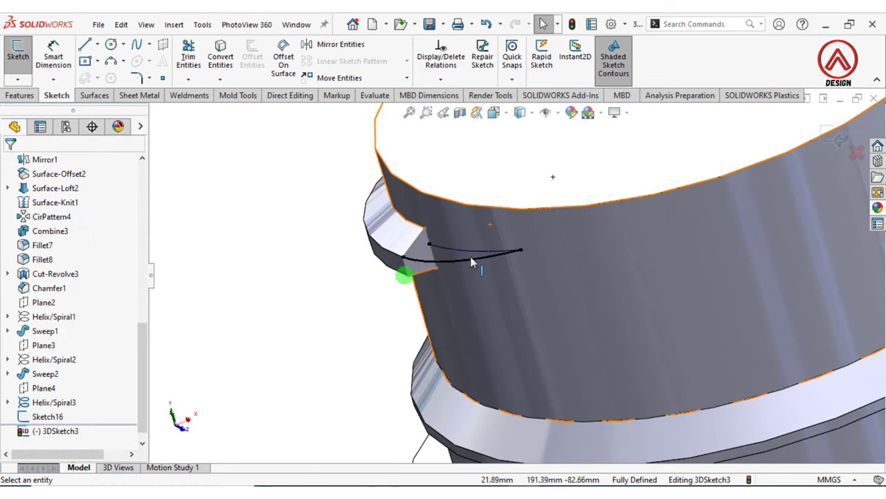
left_click(30, 99)
Create a swept boss with Sketch16 as profile and 3DSketch3 as path
left_click(120, 45)
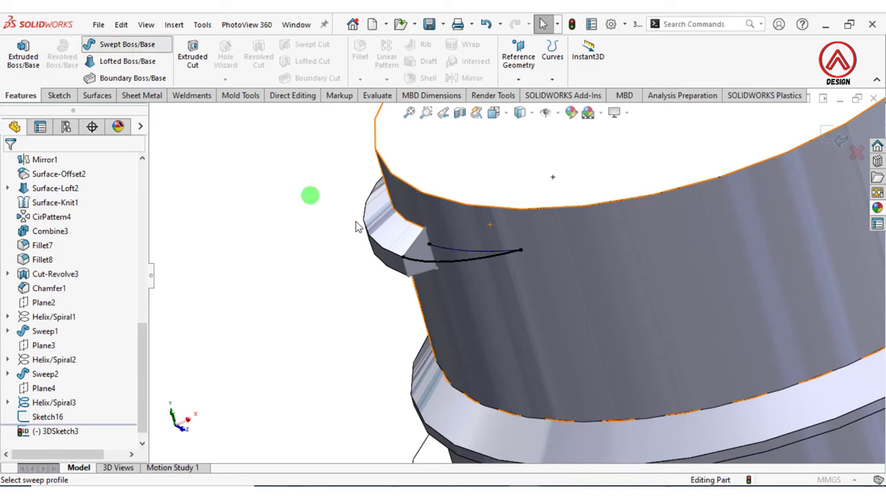
left_click(413, 248)
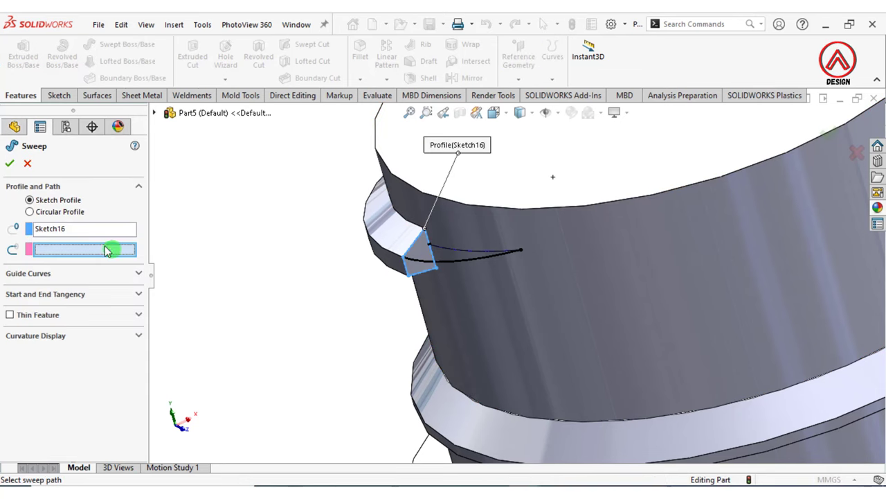
left_click(444, 263)
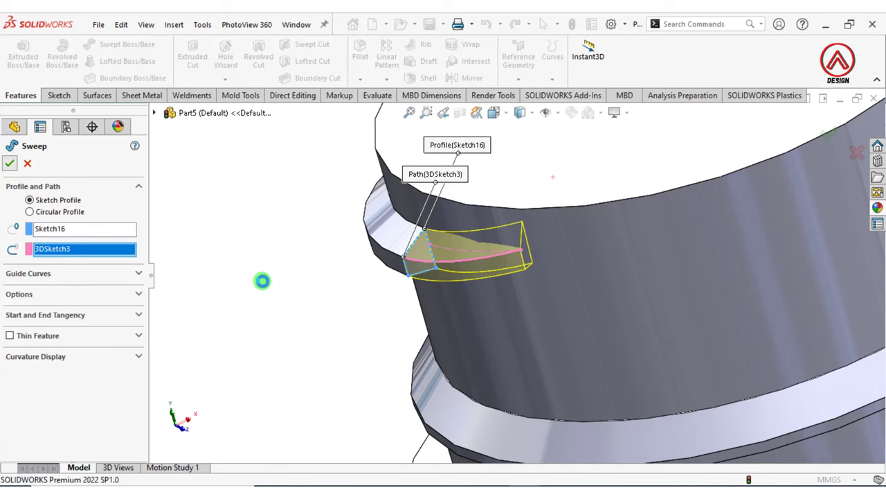
key("Return")
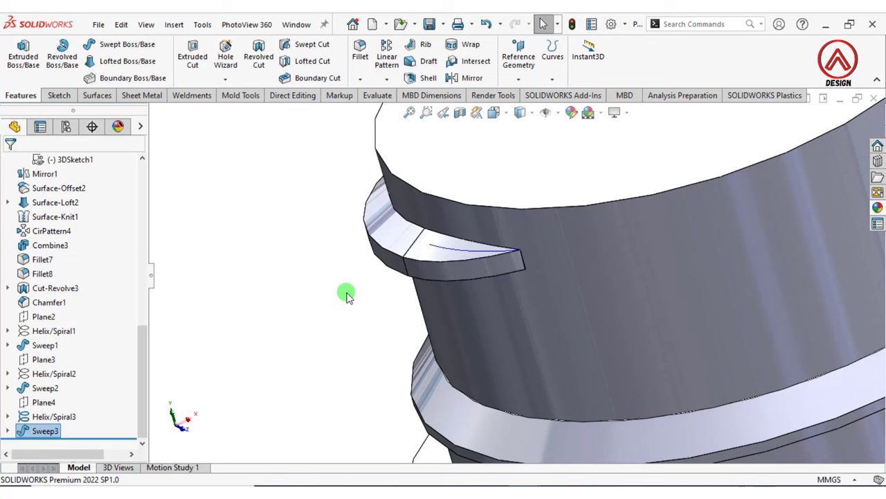
Hide Helix/Spiral3 and turn the bottle neck upright
middle_click_drag(303, 281, 429, 286)
left_click(543, 237)
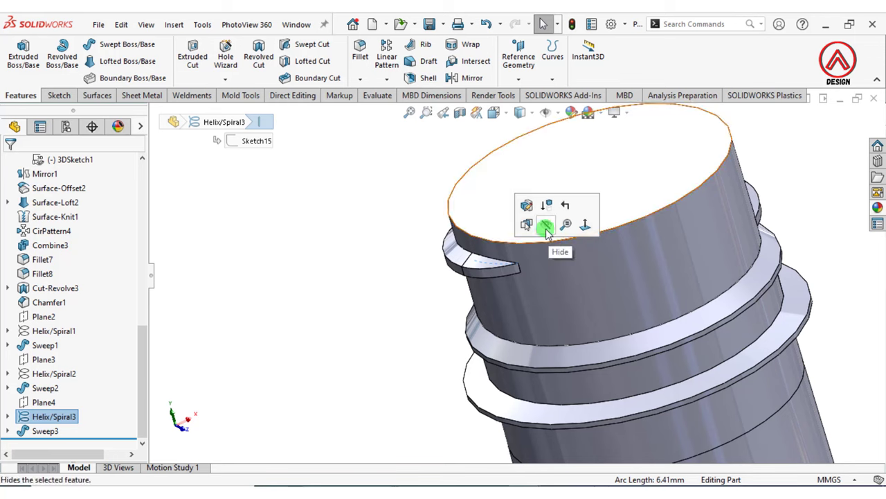
left_click(545, 228)
scroll(516, 273, "up", 3)
mouse_move(607, 290)
middle_mouse_down()
mouse_move(748, 219)
mouse_move(756, 247)
middle_mouse_up()
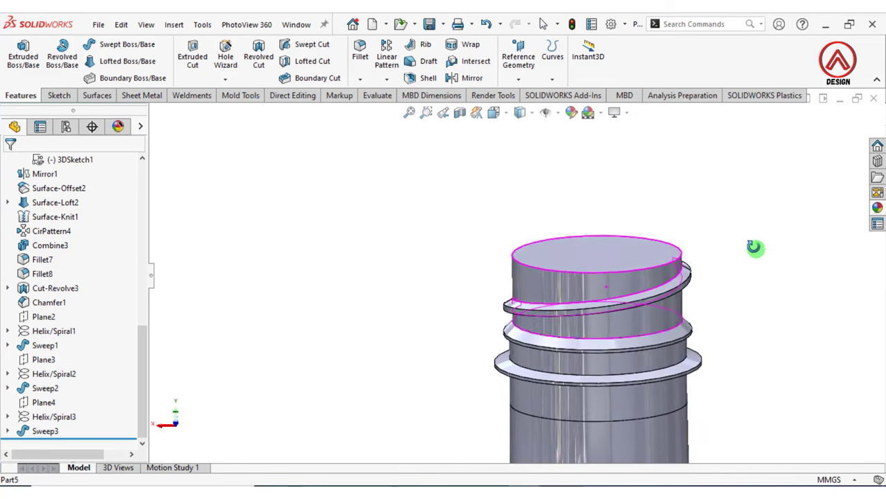
Start a circular pattern about the neck's cylindrical face with 3 instances
left_click(395, 79)
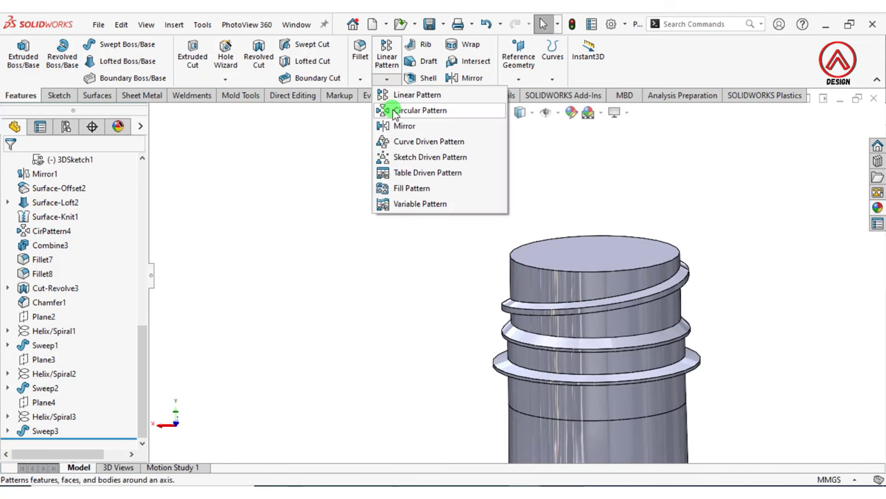
left_click(390, 110)
left_click(54, 205)
left_click(584, 290)
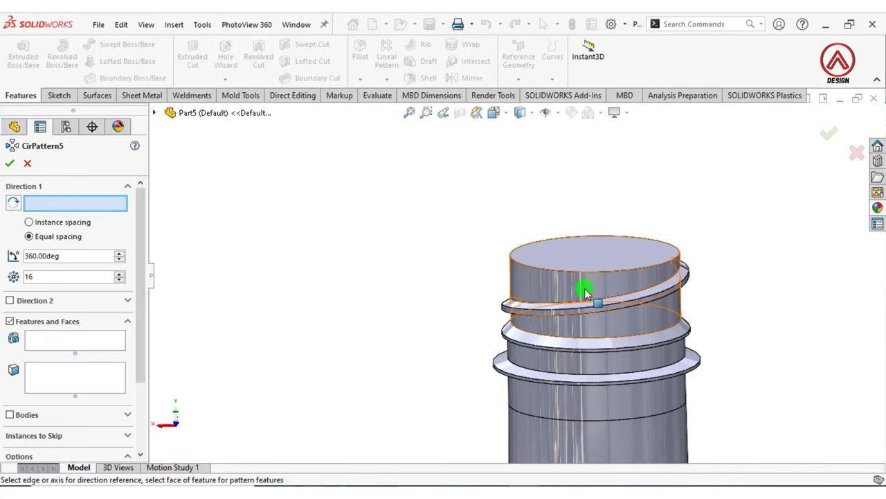
left_click(77, 337)
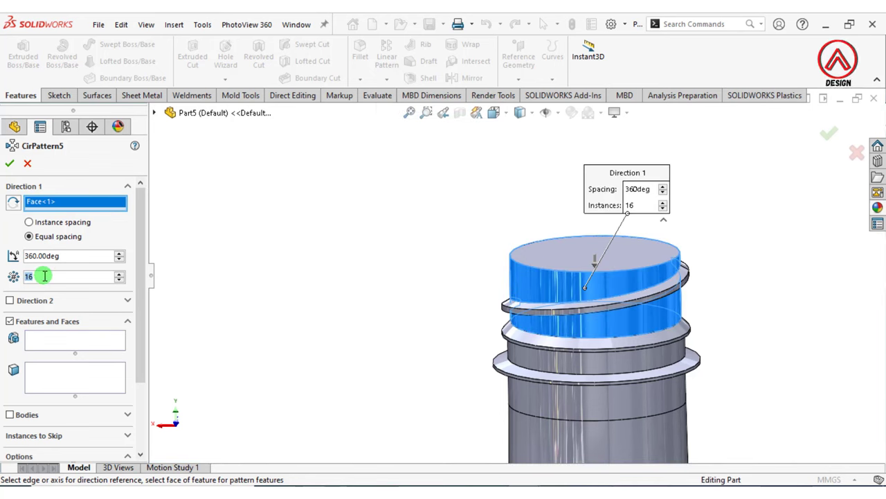
type("3")
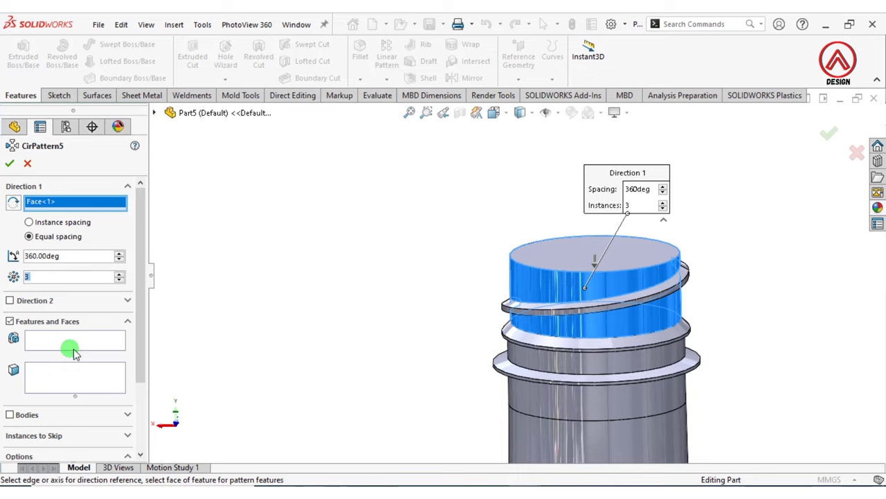
Add Sweep1, Sweep3 and Sweep2 to the pattern and confirm it
left_click(73, 341)
scroll(643, 275, "down", 3)
scroll(635, 239, "down", 3)
left_click(636, 238)
scroll(630, 242, "up", 3)
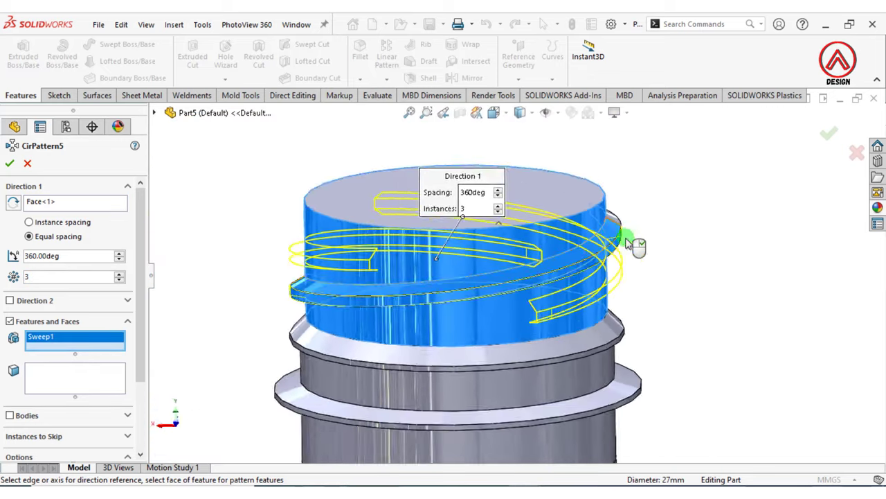
mouse_move(630, 243)
middle_mouse_down()
mouse_move(661, 218)
mouse_move(633, 293)
middle_mouse_up()
left_click(662, 223)
scroll(658, 229, "up", 2)
scroll(427, 309, "down", 3)
left_click(424, 279)
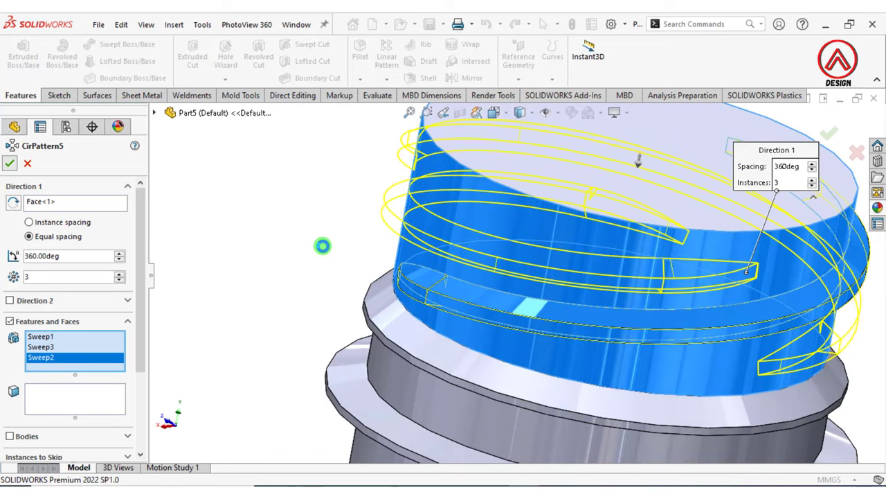
key("Return")
Start Delete Face with the Delete and Patch option and select the thread end's outer face
scroll(475, 243, "up", 2)
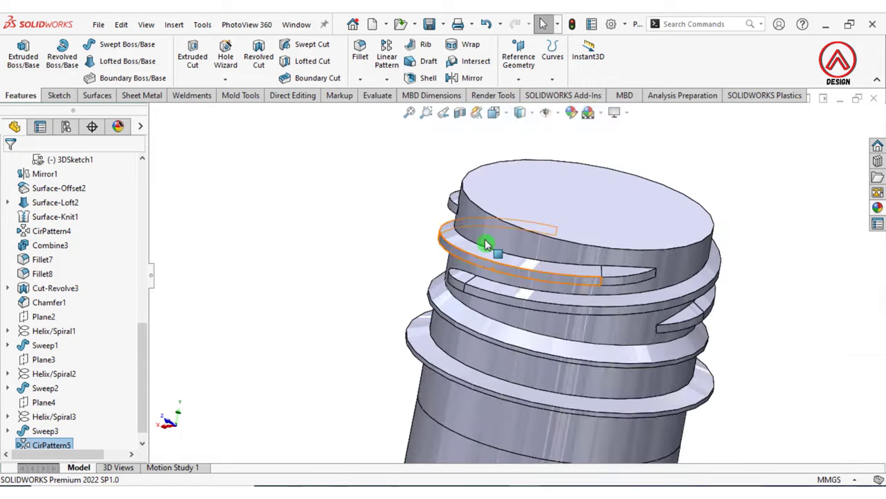
scroll(471, 214, "down", 3)
scroll(427, 277, "down", 3)
scroll(437, 217, "down", 3)
middle_click_drag(436, 217, 415, 231)
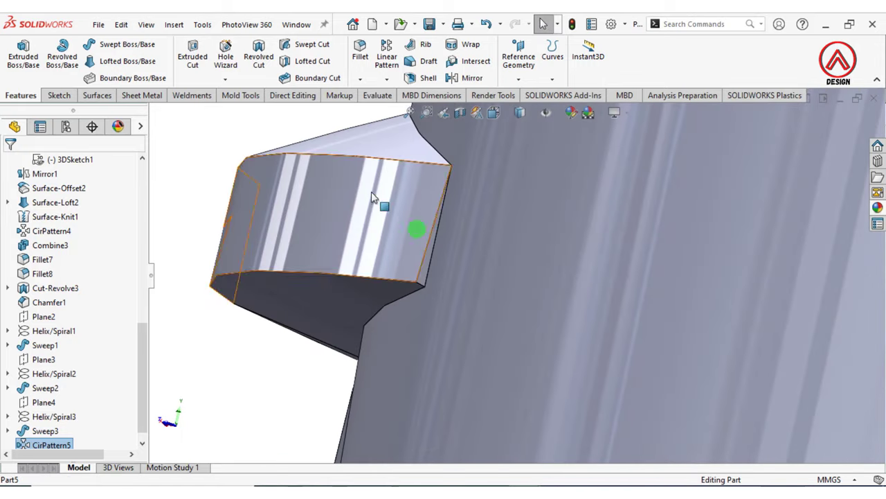
left_click(292, 95)
left_click(219, 63)
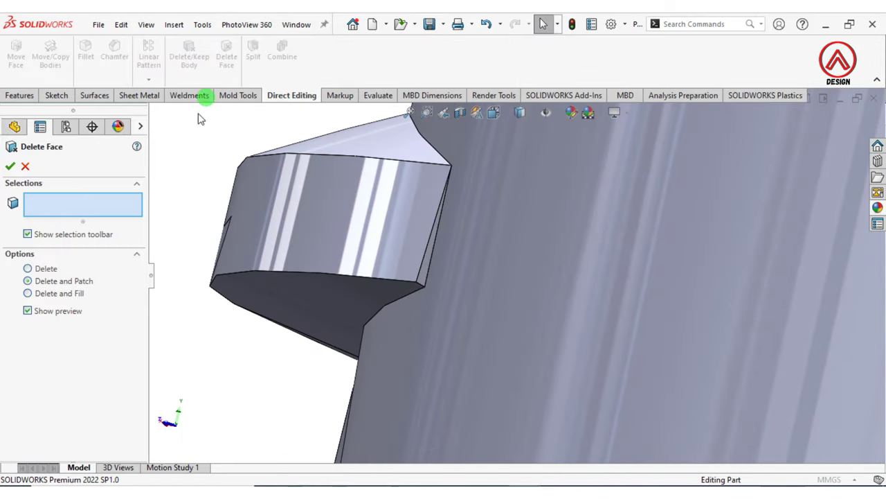
left_click(45, 285)
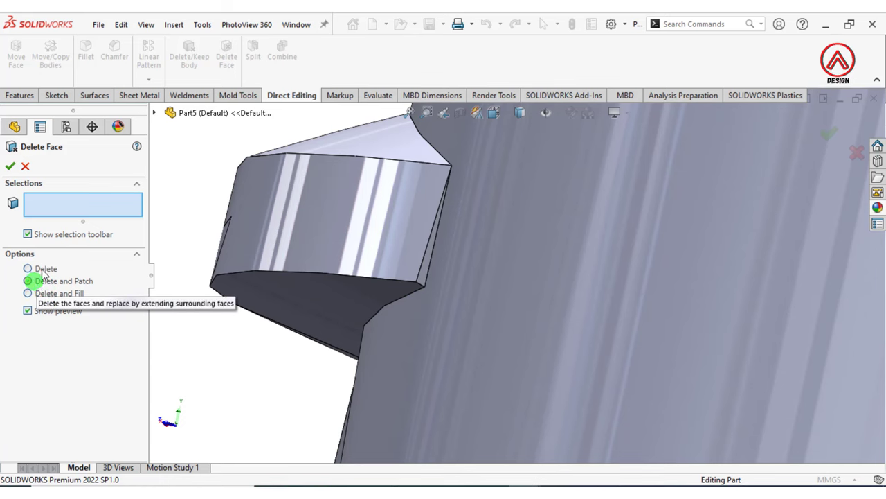
left_click(425, 265)
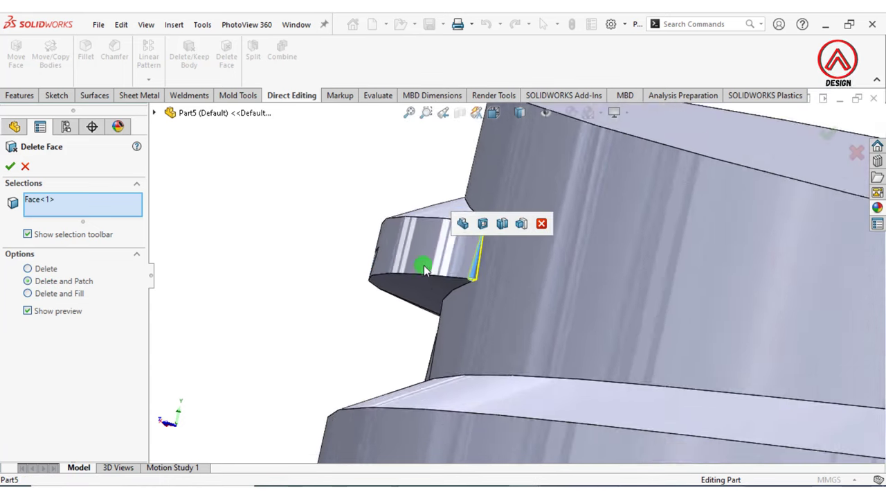
Add the second thread-end face and the small corner face, then patch all three
middle_click_drag(422, 262, 675, 319)
middle_click_drag(779, 349, 659, 318)
scroll(752, 332, "down", 3)
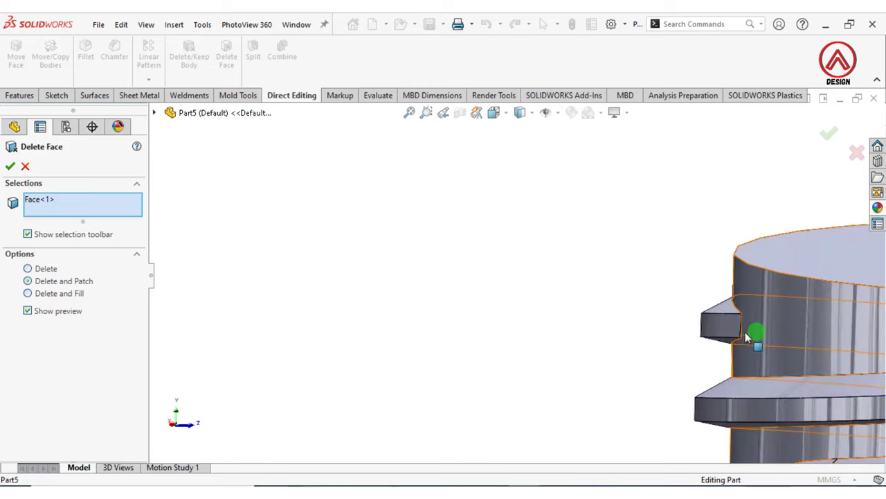
scroll(670, 328, "down", 5)
scroll(631, 315, "down", 5)
left_click(631, 315)
scroll(617, 317, "up", 5)
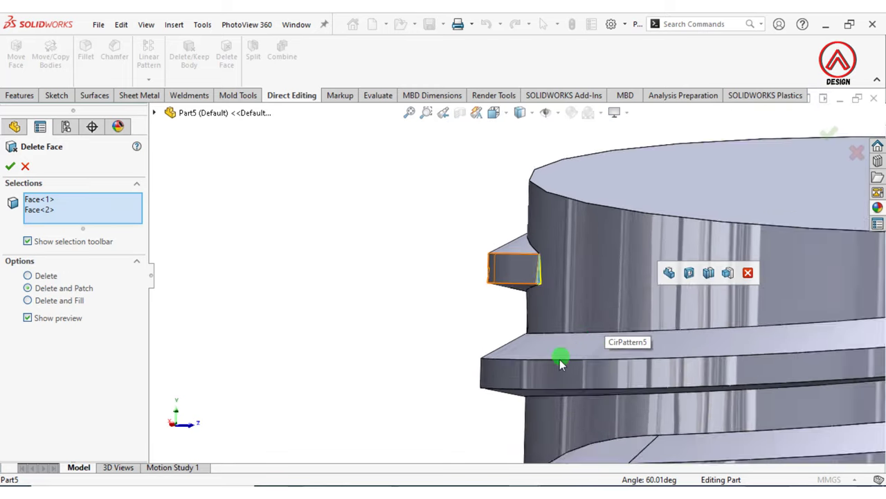
scroll(559, 358, "up", 5)
scroll(671, 333, "down", 3)
scroll(702, 332, "down", 3)
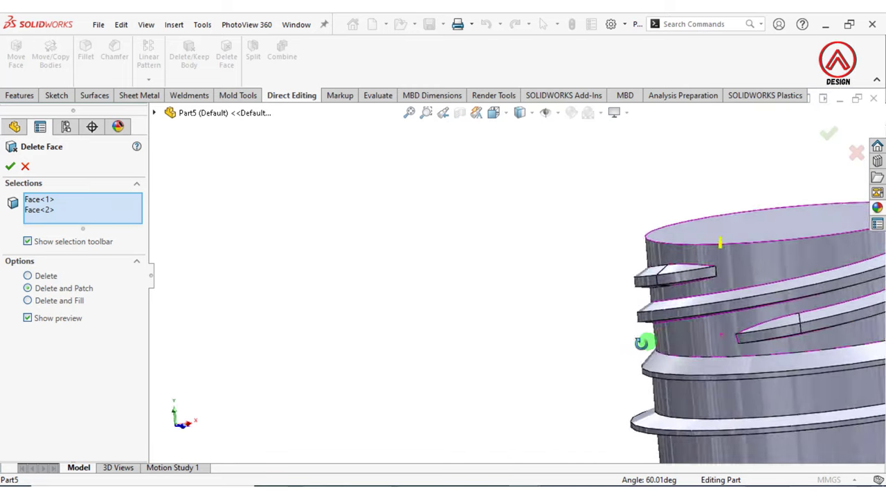
middle_click_drag(639, 340, 718, 298)
scroll(718, 297, "down", 5)
scroll(514, 267, "down", 5)
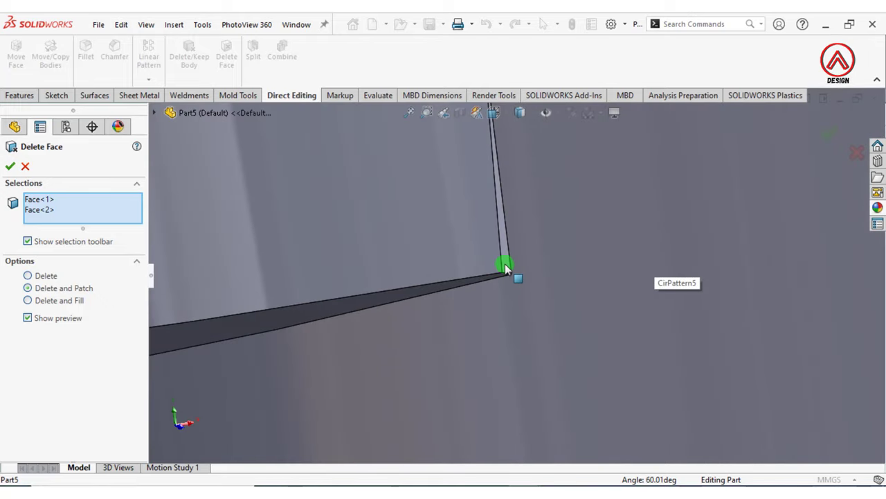
left_click(504, 267)
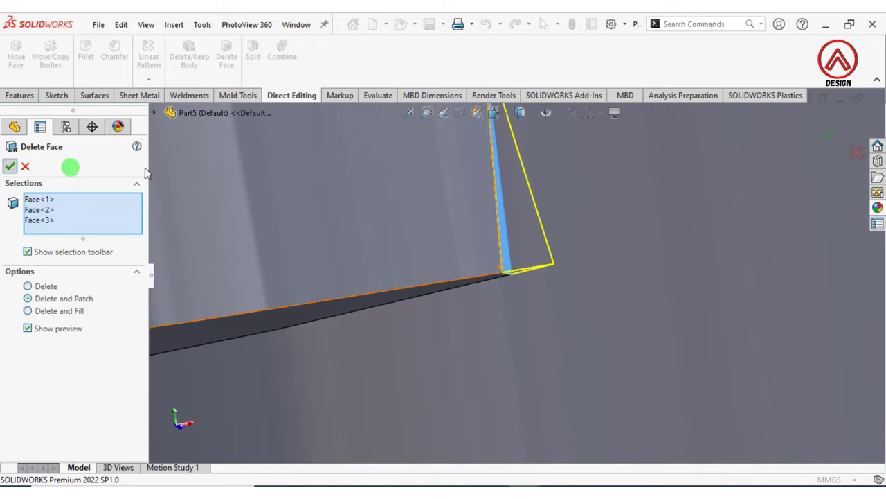
key("Return")
scroll(415, 208, "up", 3)
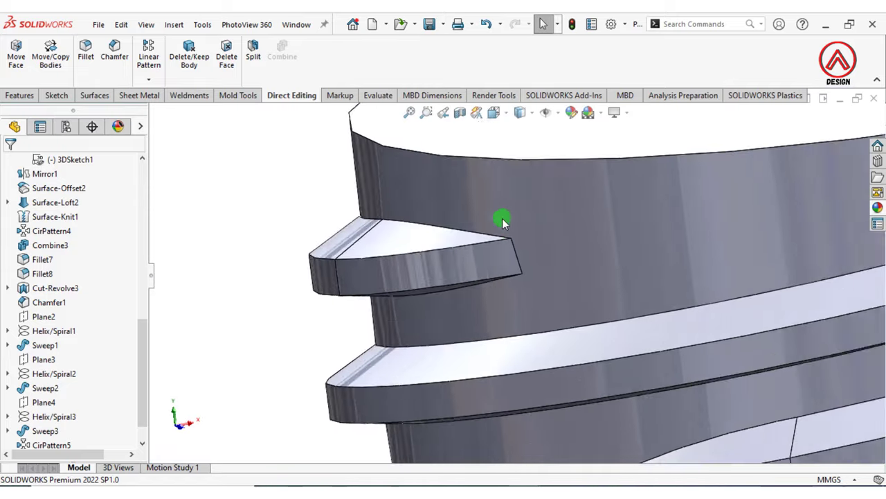
scroll(503, 217, "up", 3)
scroll(534, 251, "up", 3)
scroll(642, 267, "down", 2)
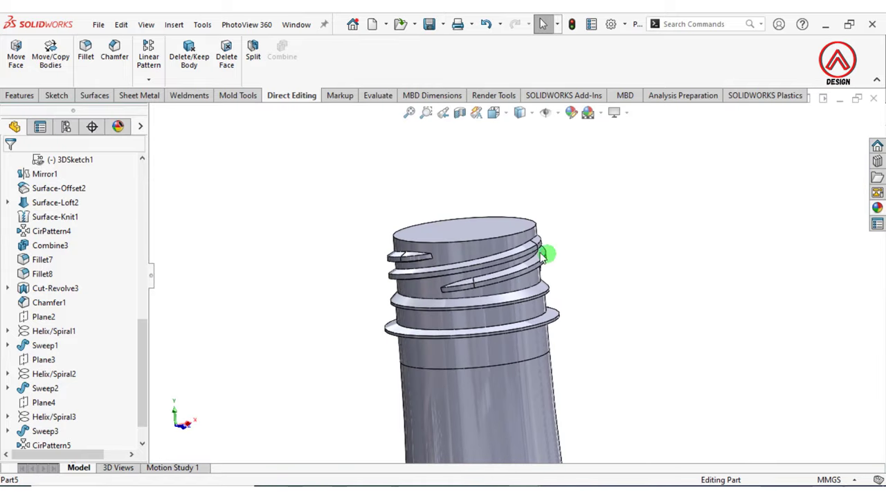
scroll(540, 257, "down", 2)
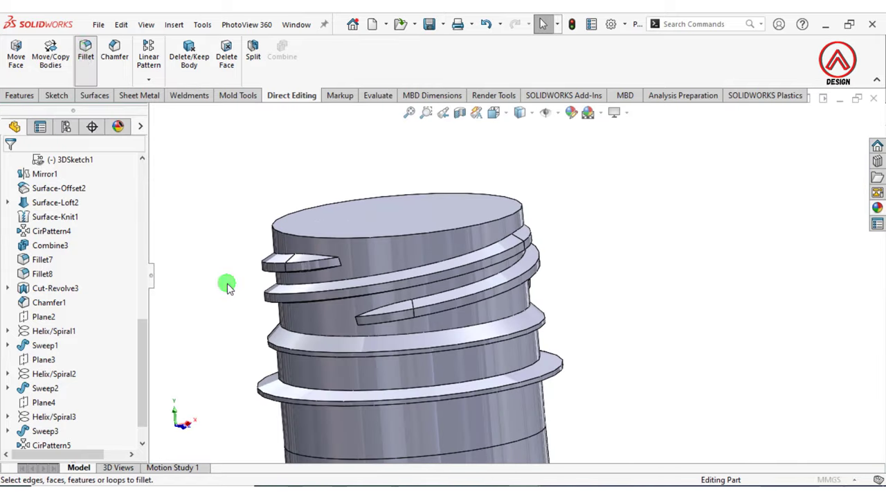
Set a 0.25 mm fillet radius and select the helical edges of the three threads
type(".25")
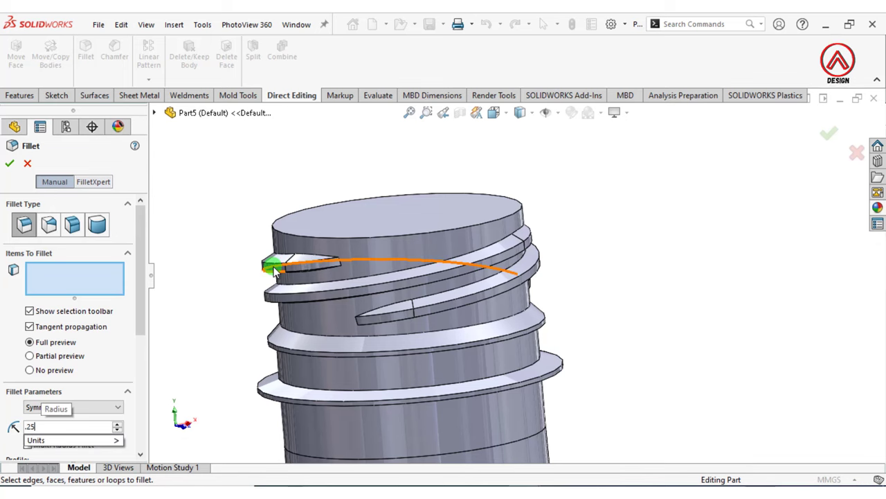
key("Return")
left_click(275, 269)
scroll(294, 276, "down", 3)
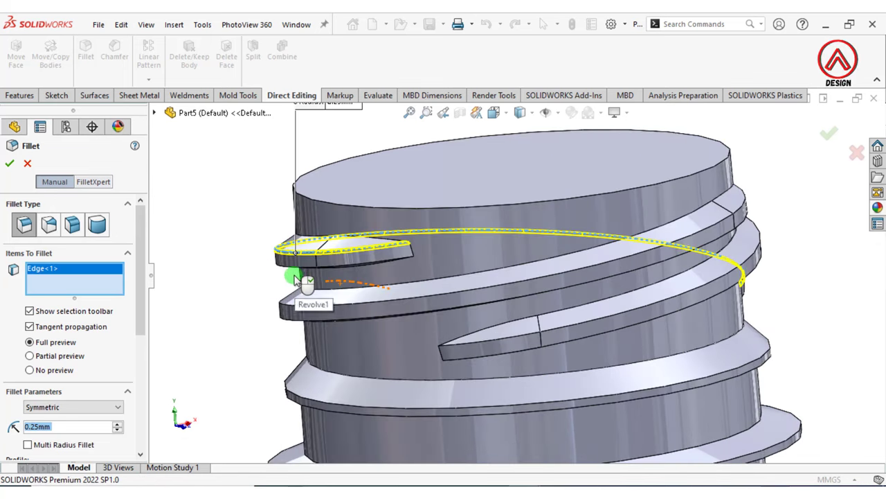
left_click(333, 312)
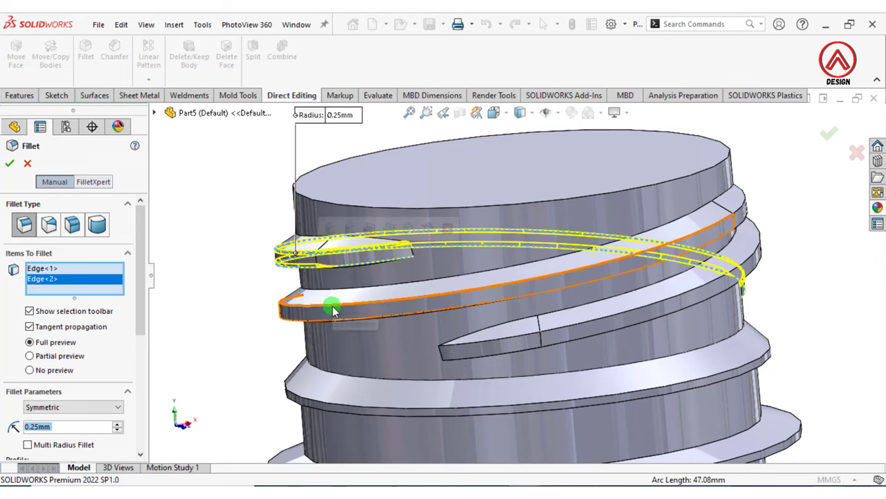
left_click(295, 322)
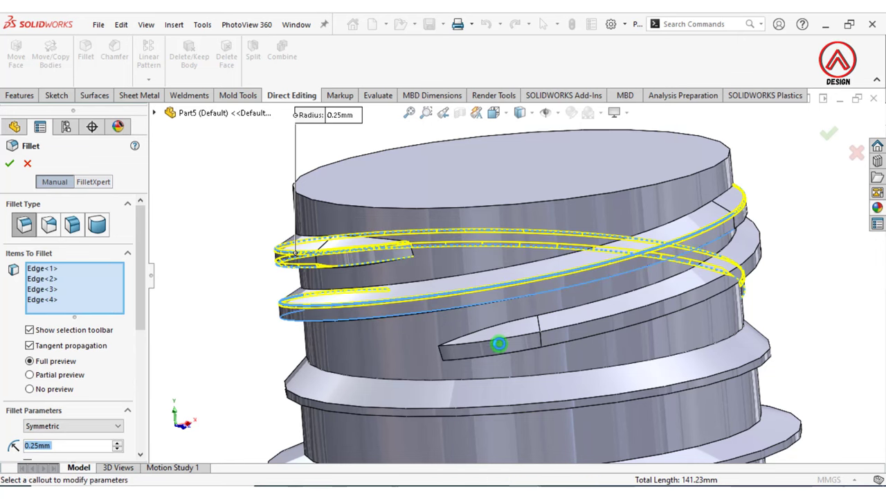
left_click(498, 342)
left_click(501, 355)
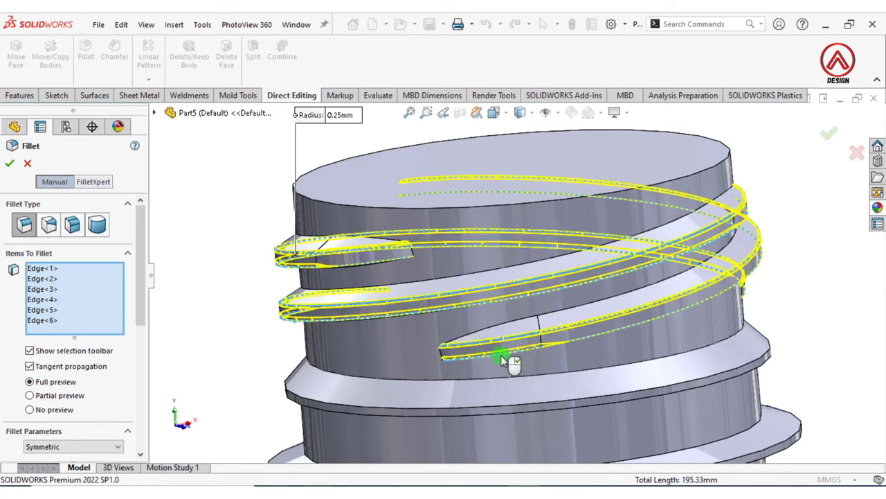
Add the upper ring and lower flange edges and apply the 0.25 mm fillet
scroll(402, 356, "down", 3)
scroll(401, 330, "down", 3)
scroll(395, 318, "down", 2)
left_click(393, 311)
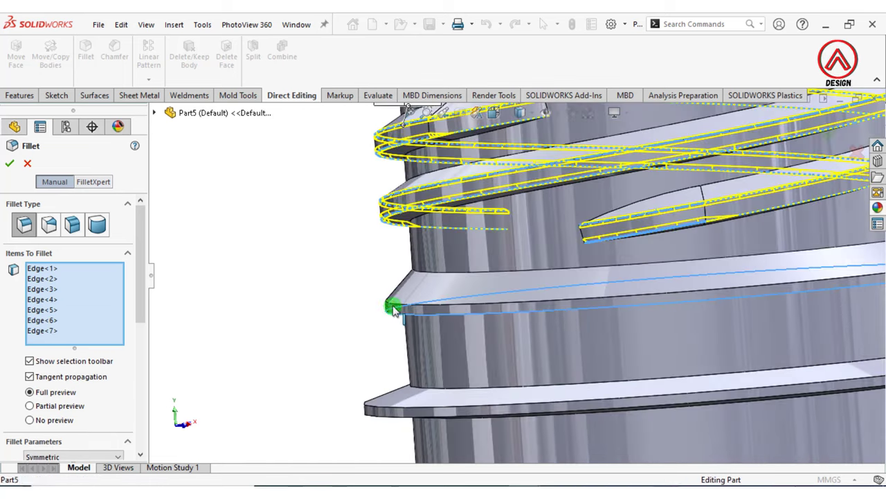
left_click(390, 302)
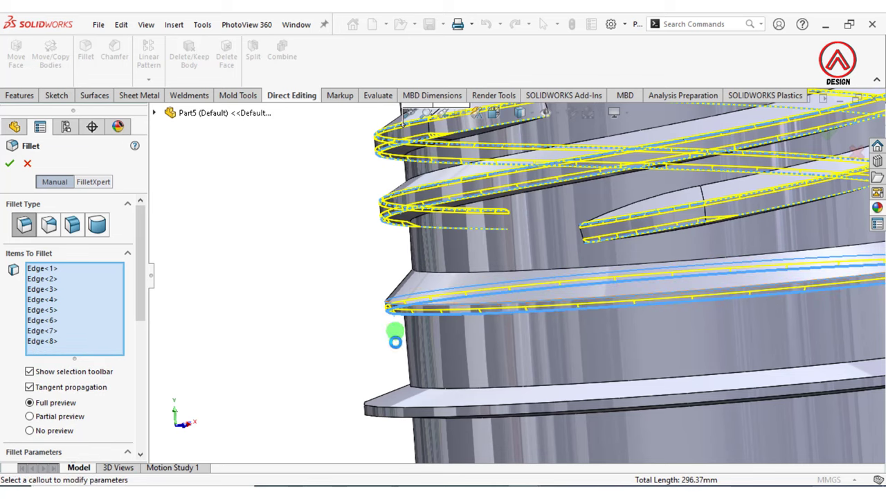
scroll(402, 399, "up", 1)
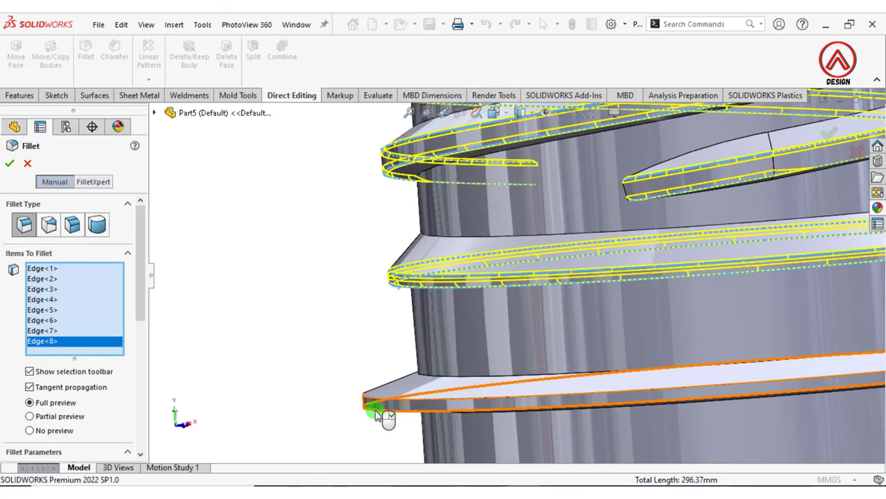
left_click(377, 408)
left_click(377, 406)
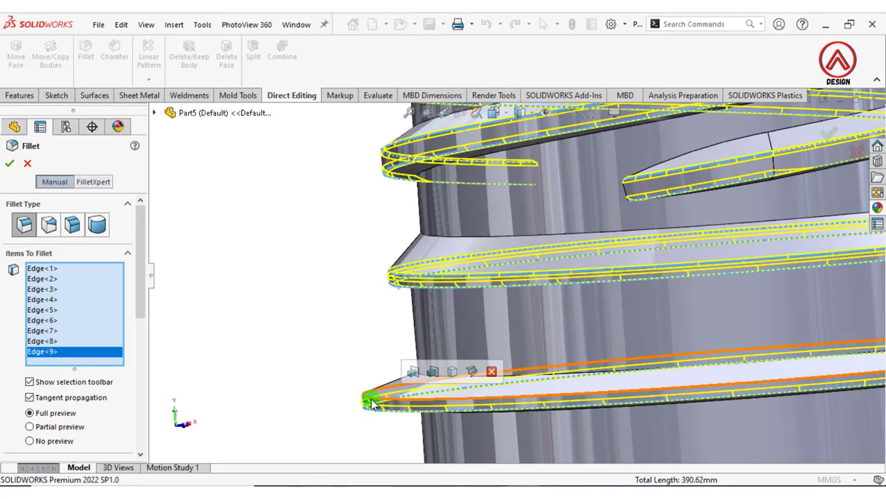
left_click_drag(140, 297, 142, 336)
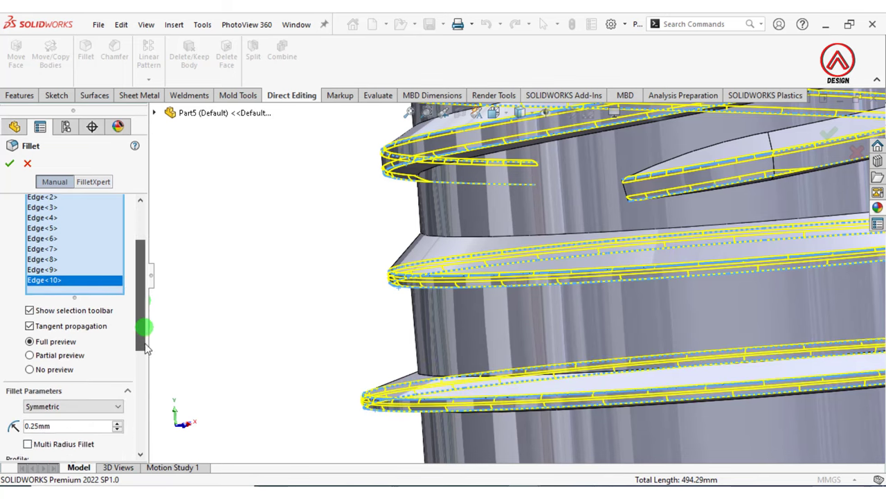
scroll(573, 282, "up", 3)
scroll(416, 311, "up", 1)
scroll(363, 318, "up", 2)
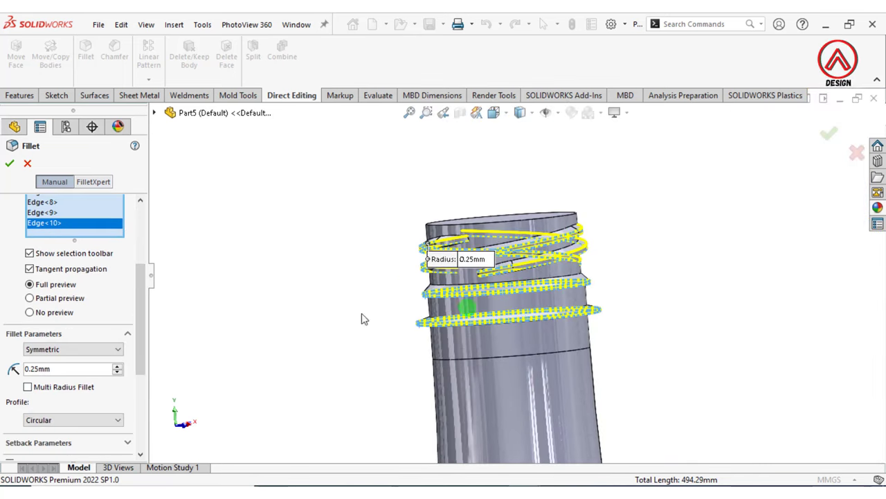
left_click(9, 164)
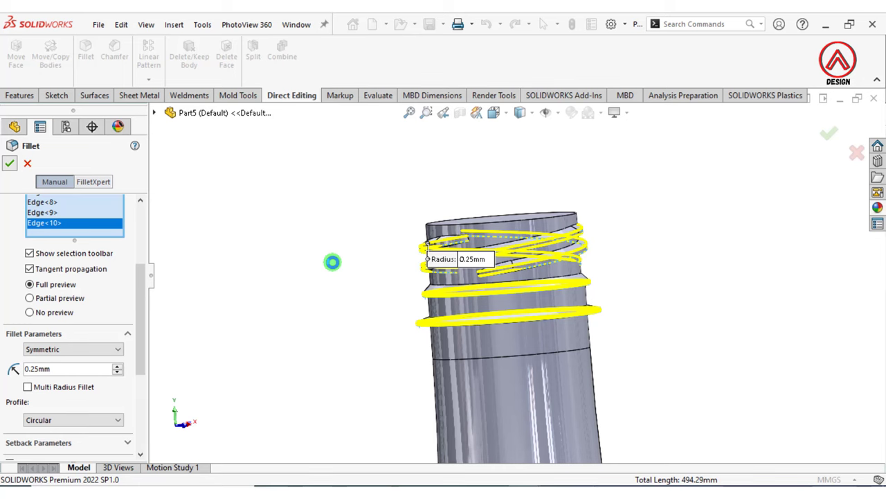
scroll(519, 350, "up", 3)
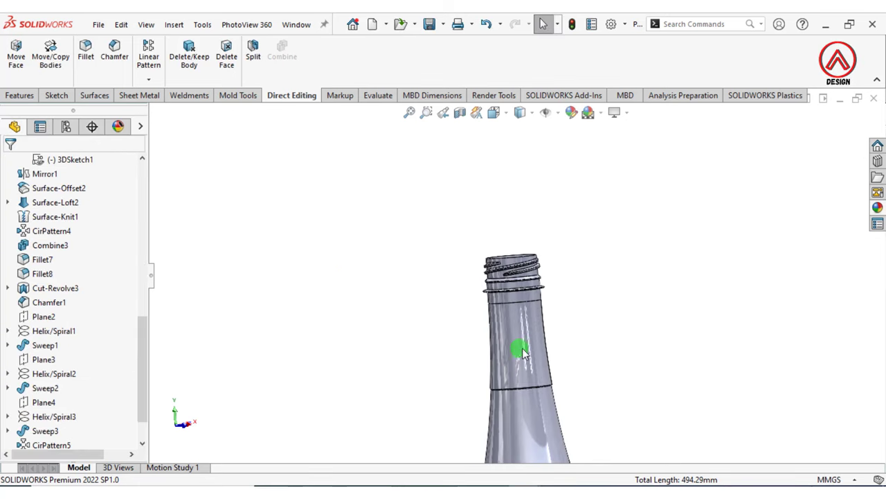
Switch to the Front view and zoom in on the bottle
left_click(492, 115)
left_click(508, 169)
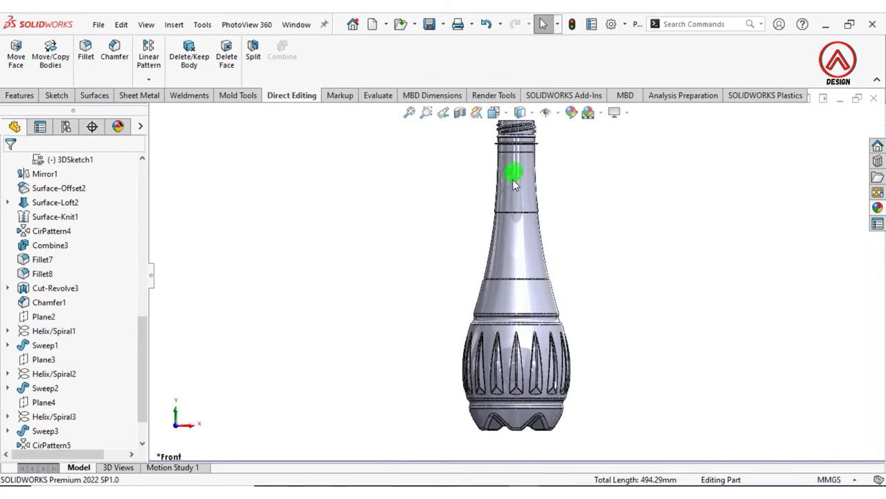
scroll(522, 235, "down", 2)
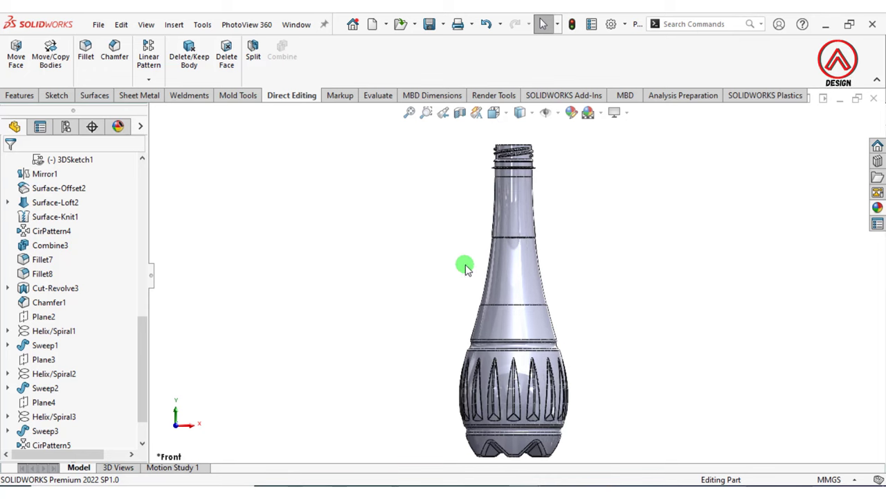
Open the Appearances, Scenes and Decals library and browse the logos folder under Decals
left_click(878, 212)
scroll(796, 218, "down", 5)
scroll(752, 207, "down", 5)
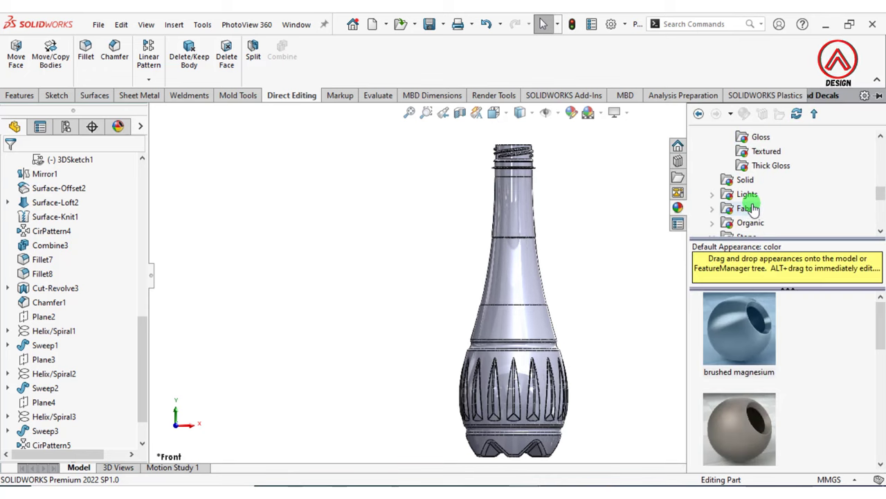
scroll(751, 207, "down", 5)
scroll(751, 211, "down", 3)
left_click(737, 215)
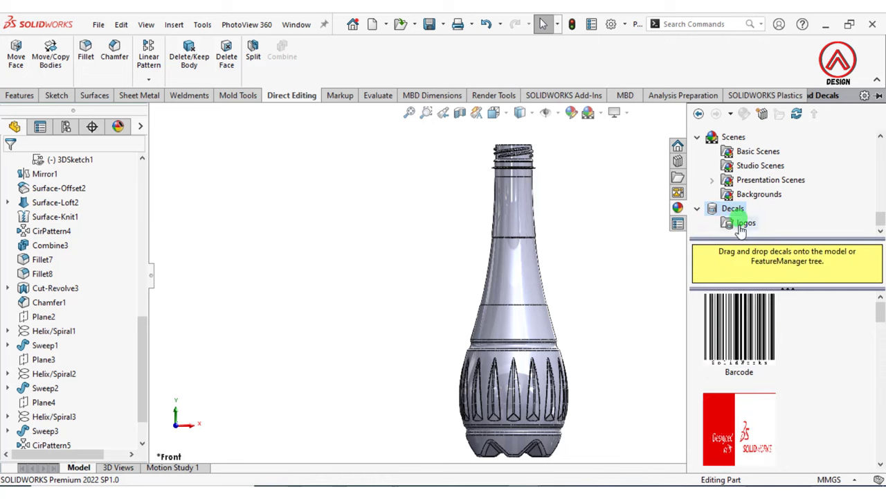
left_click(741, 225)
scroll(734, 360, "down", 1)
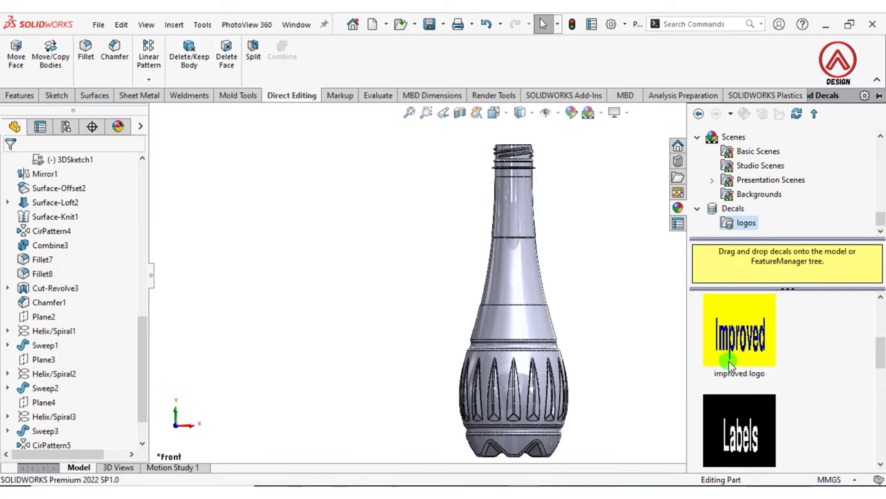
scroll(734, 364, "down", 1)
scroll(734, 367, "down", 1)
scroll(733, 367, "down", 2)
scroll(731, 360, "up", 1)
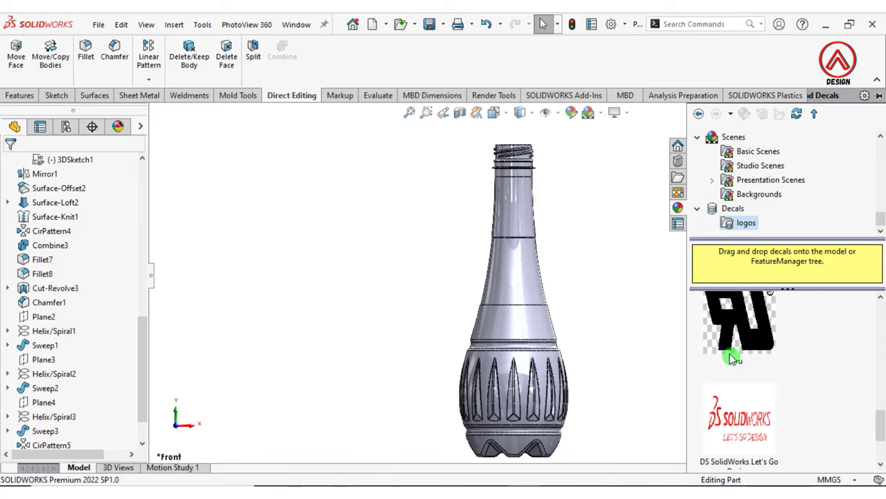
scroll(727, 353, "down", 1)
Drop the DS SolidWorks Let's Go Design decal on the upper body, fit width and height, and accept
left_click_drag(734, 329, 516, 279)
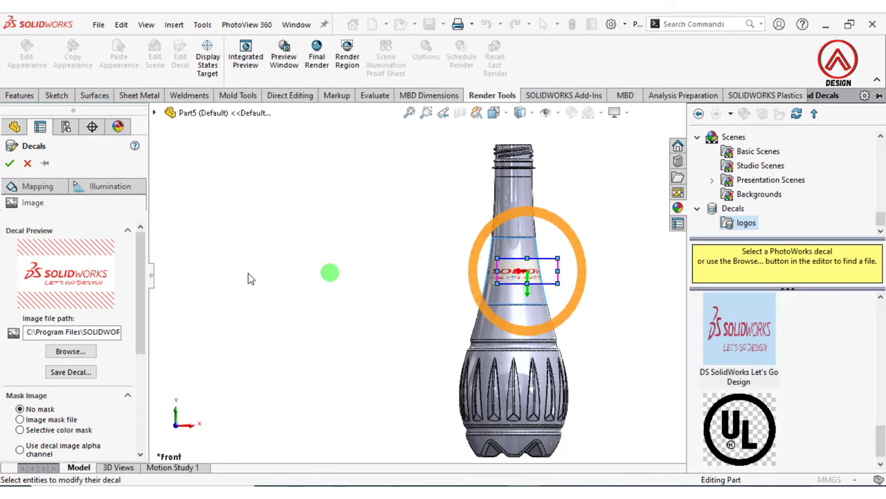
left_click_drag(140, 264, 138, 238)
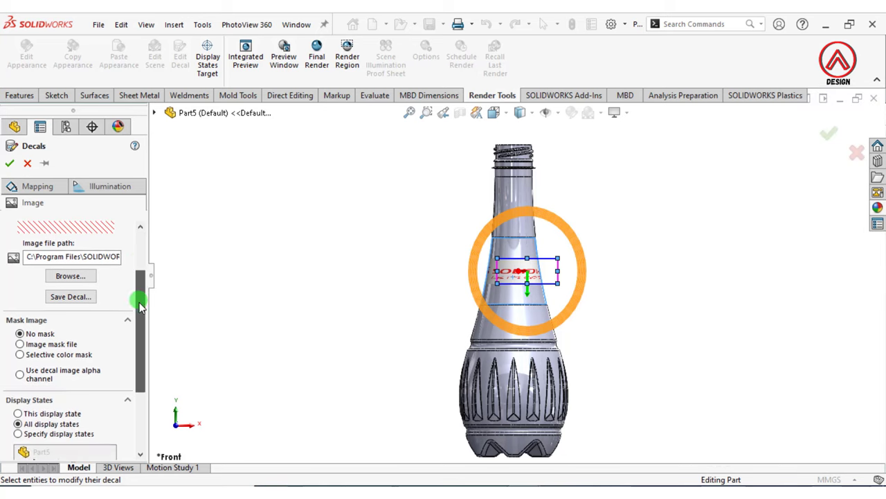
left_click(47, 189)
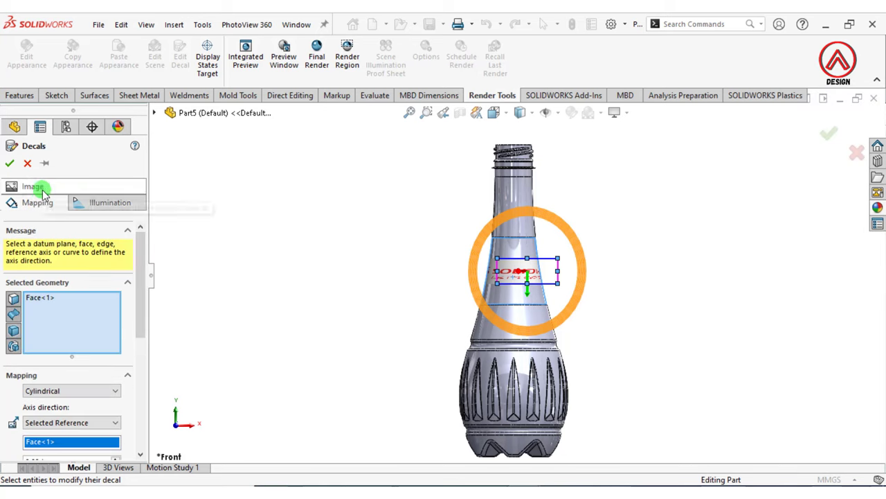
left_click(70, 394)
left_click_drag(138, 326, 137, 402)
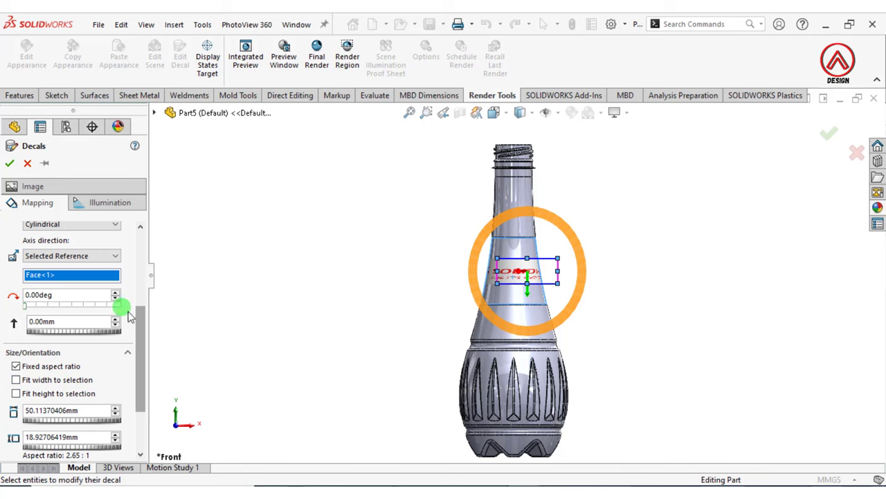
scroll(539, 266, "down", 1)
scroll(540, 267, "down", 2)
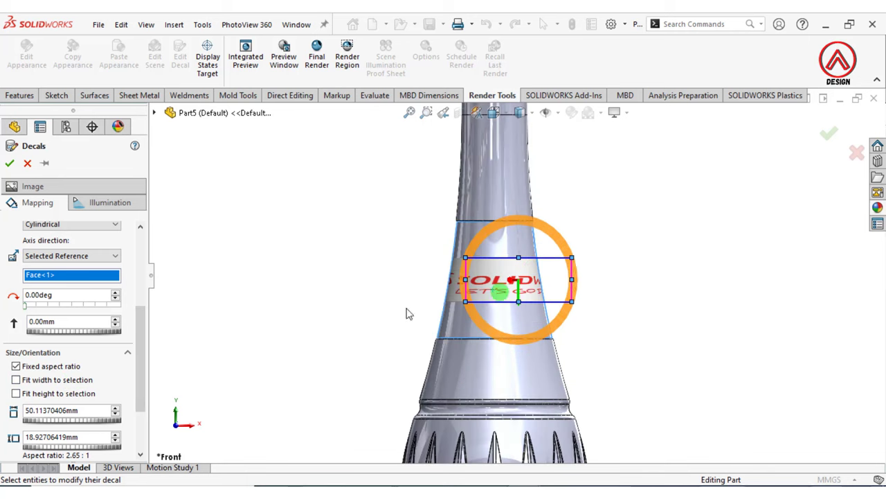
left_click(15, 380)
left_click(16, 394)
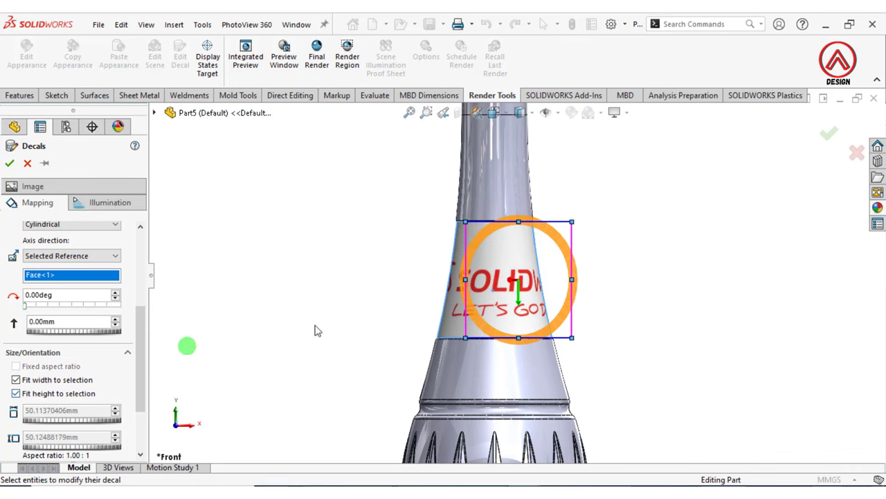
mouse_move(552, 291)
middle_mouse_down()
mouse_move(504, 287)
mouse_move(517, 277)
mouse_move(653, 275)
mouse_move(518, 304)
mouse_move(459, 279)
middle_mouse_up()
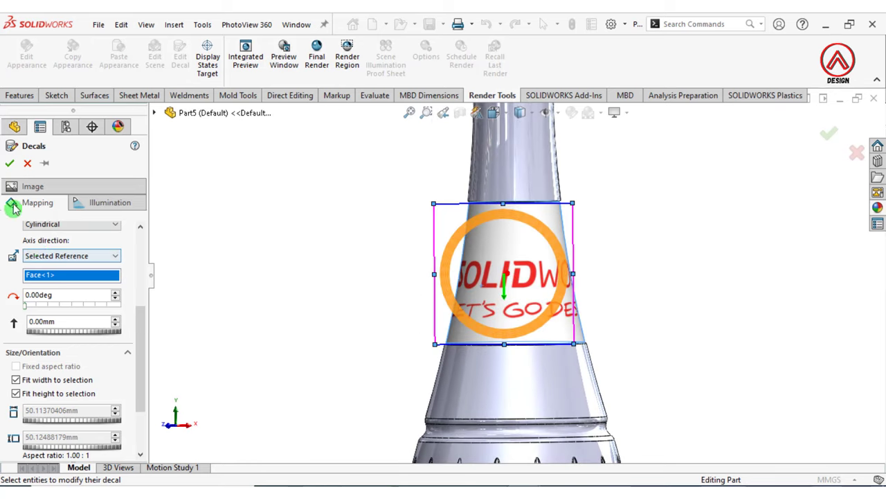
left_click(12, 164)
scroll(563, 297, "up", 3)
Apply the yellow Plastic > Medium Gloss appearance to the whole Part5 bottle, keeping the logo decal
scroll(562, 309, "up", 3)
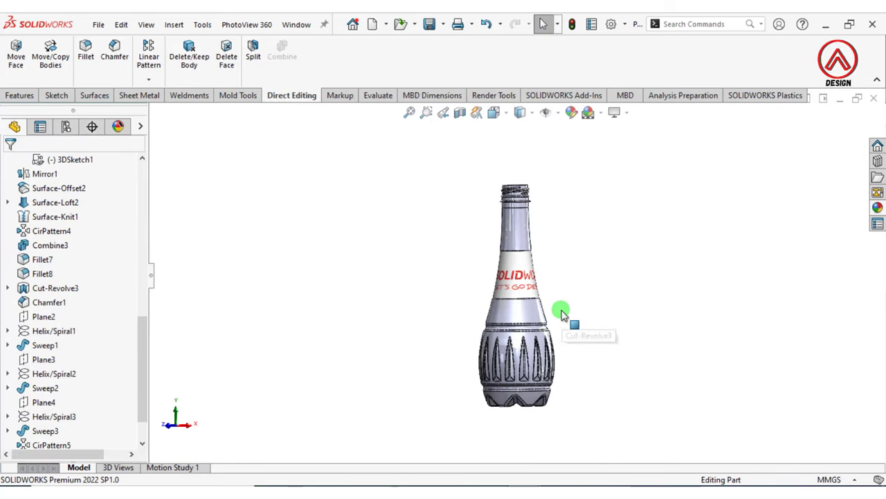
left_click(512, 319)
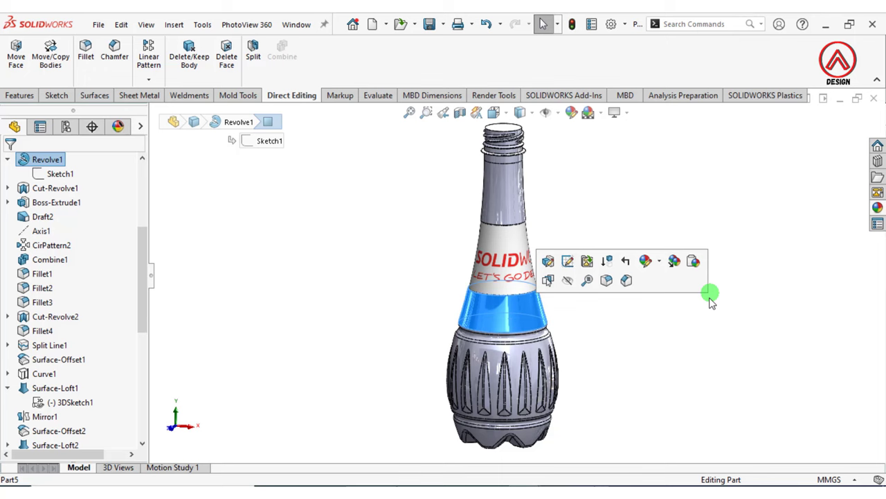
left_click(645, 263)
left_click(665, 334)
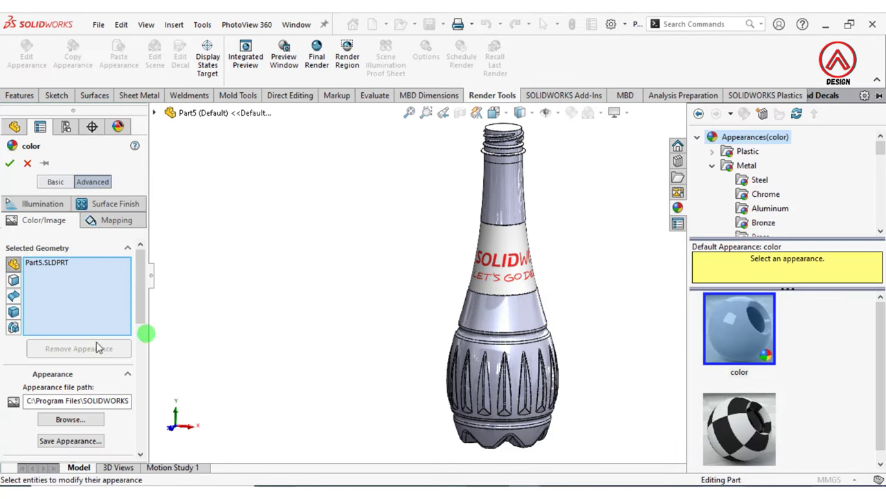
left_click(712, 165)
left_click(712, 151)
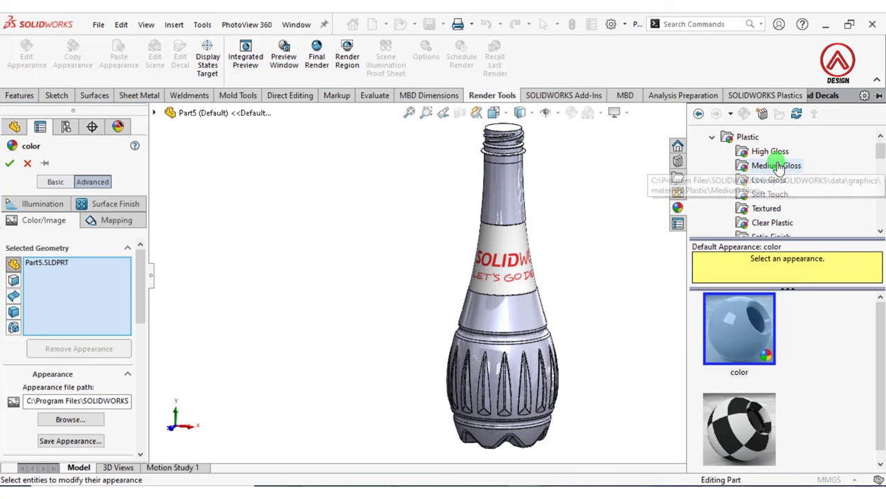
left_click(767, 152)
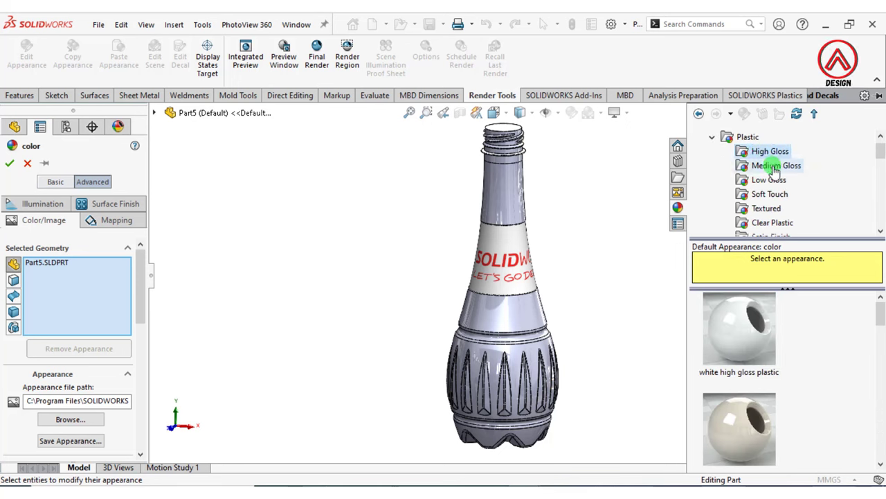
left_click(773, 166)
scroll(706, 353, "down", 2)
scroll(740, 369, "down", 2)
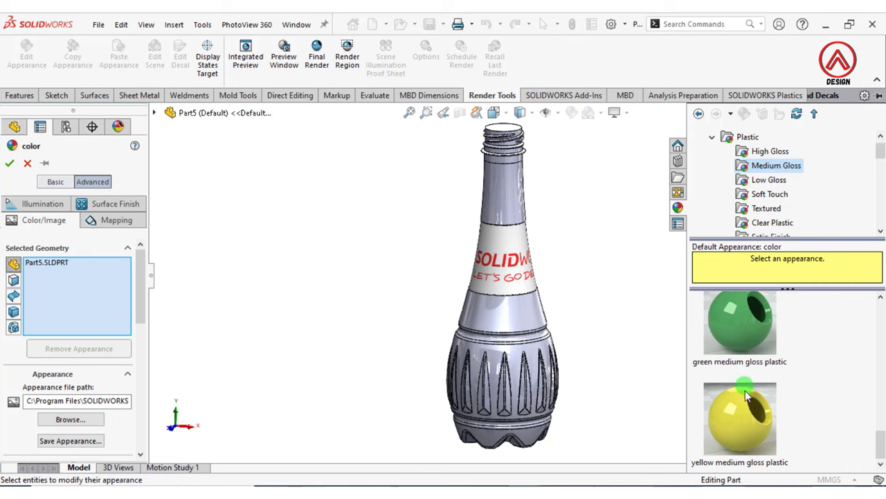
left_click(746, 395)
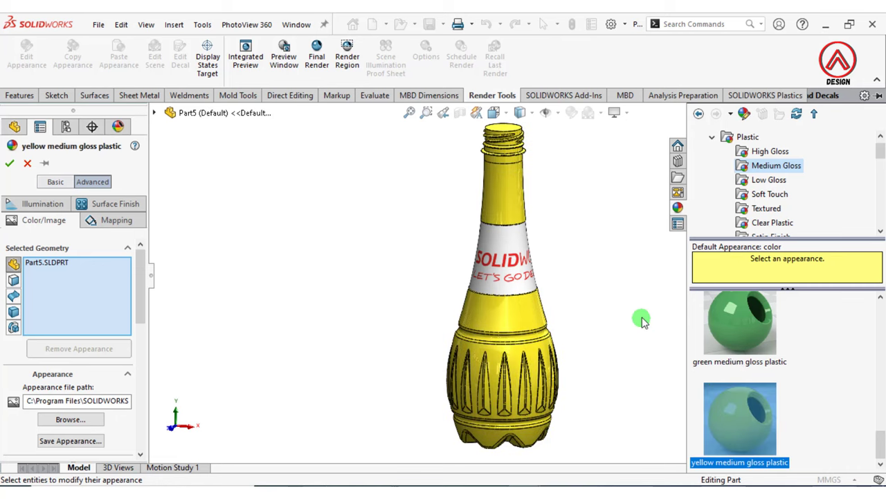
left_click(10, 164)
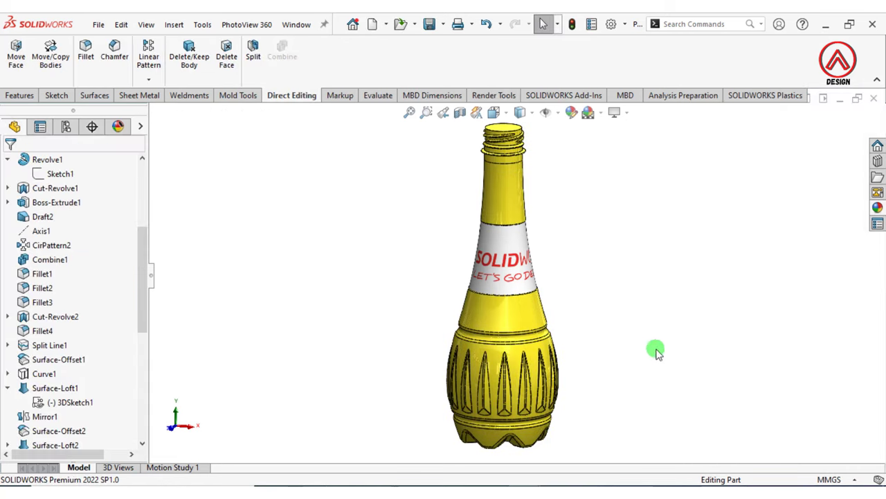
Switch the heads-up Display Style to Shaded, hiding the edge lines on the yellow bottle
left_click(520, 112)
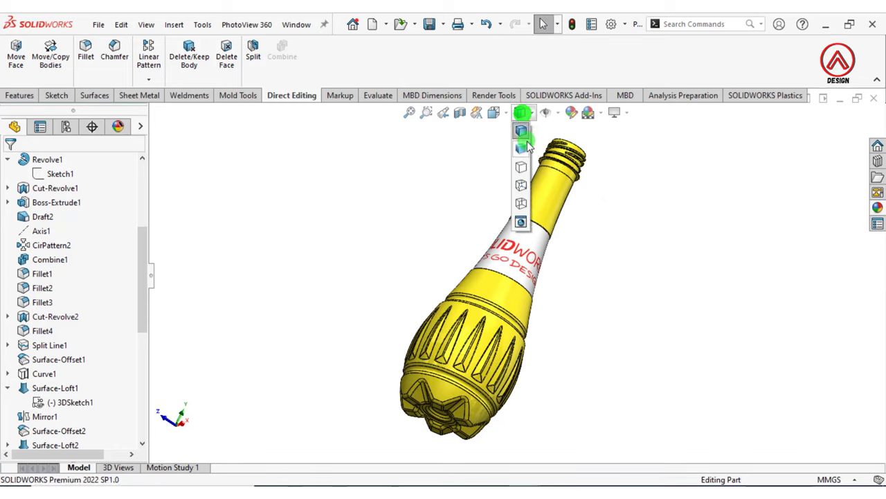
left_click(520, 149)
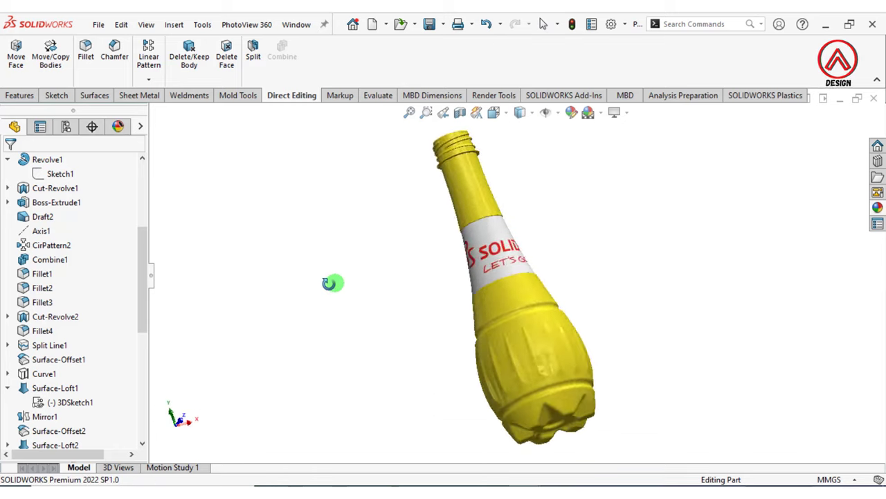